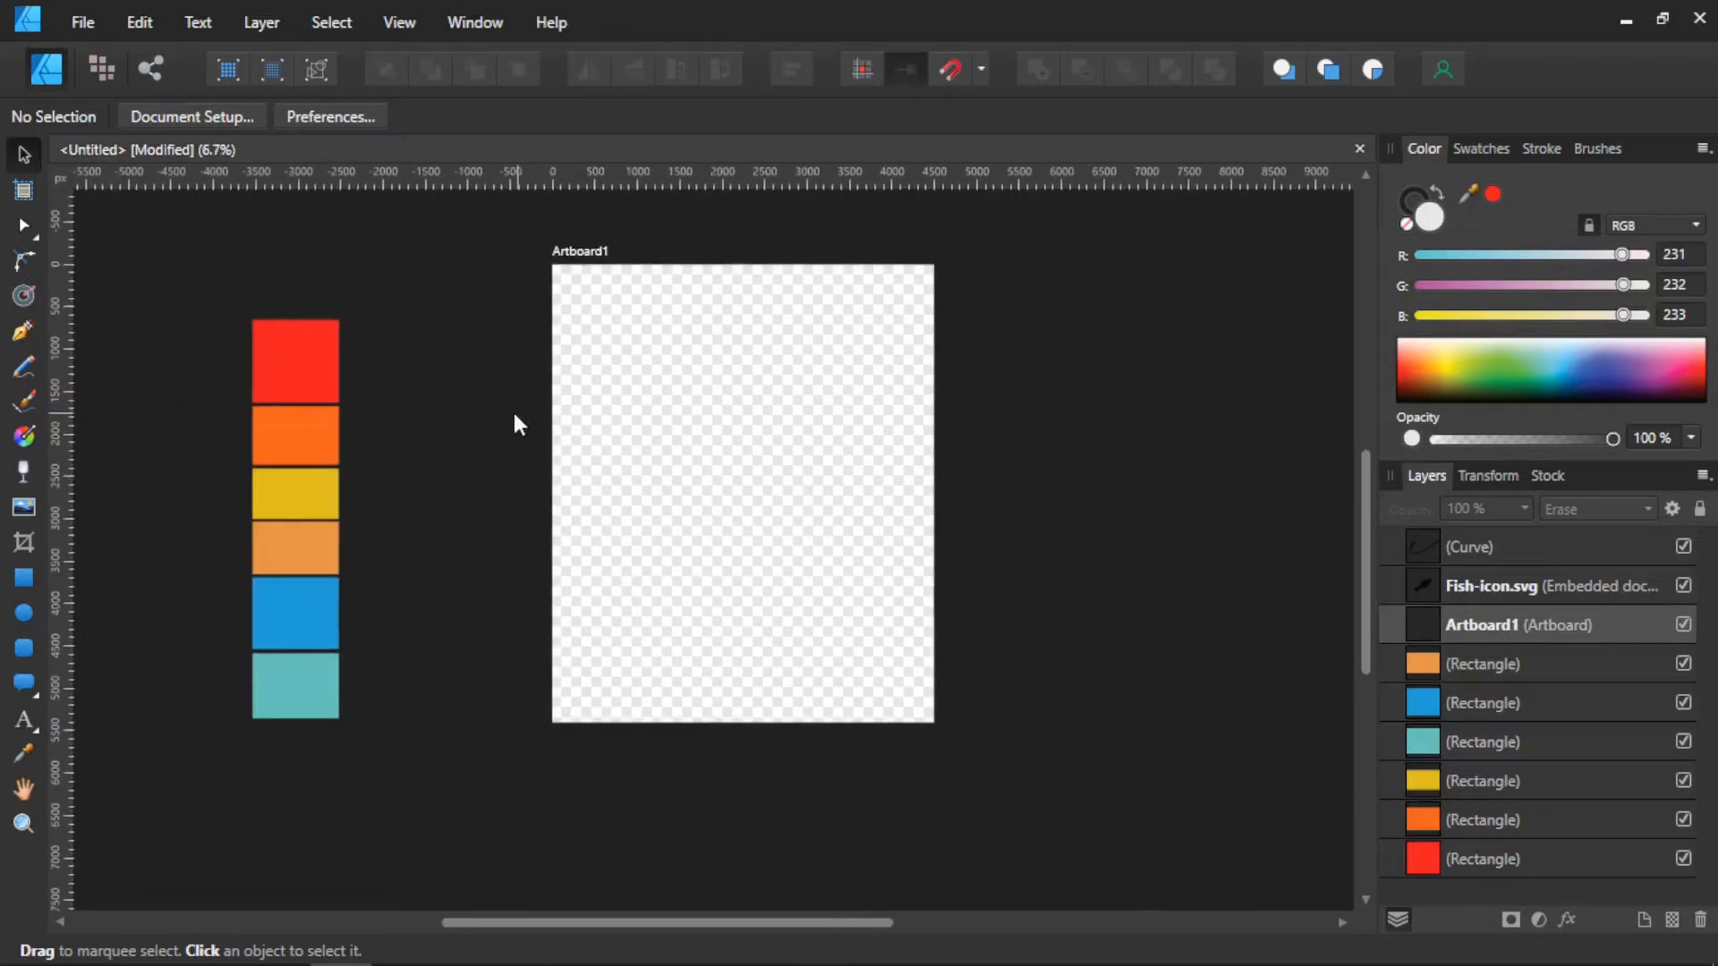
Step: Draw a horizontal bar about 3900 px wide and 700 px high in the artboard's upper part, filled violet-blue (RGB 81, 58, 233)
click(25, 579)
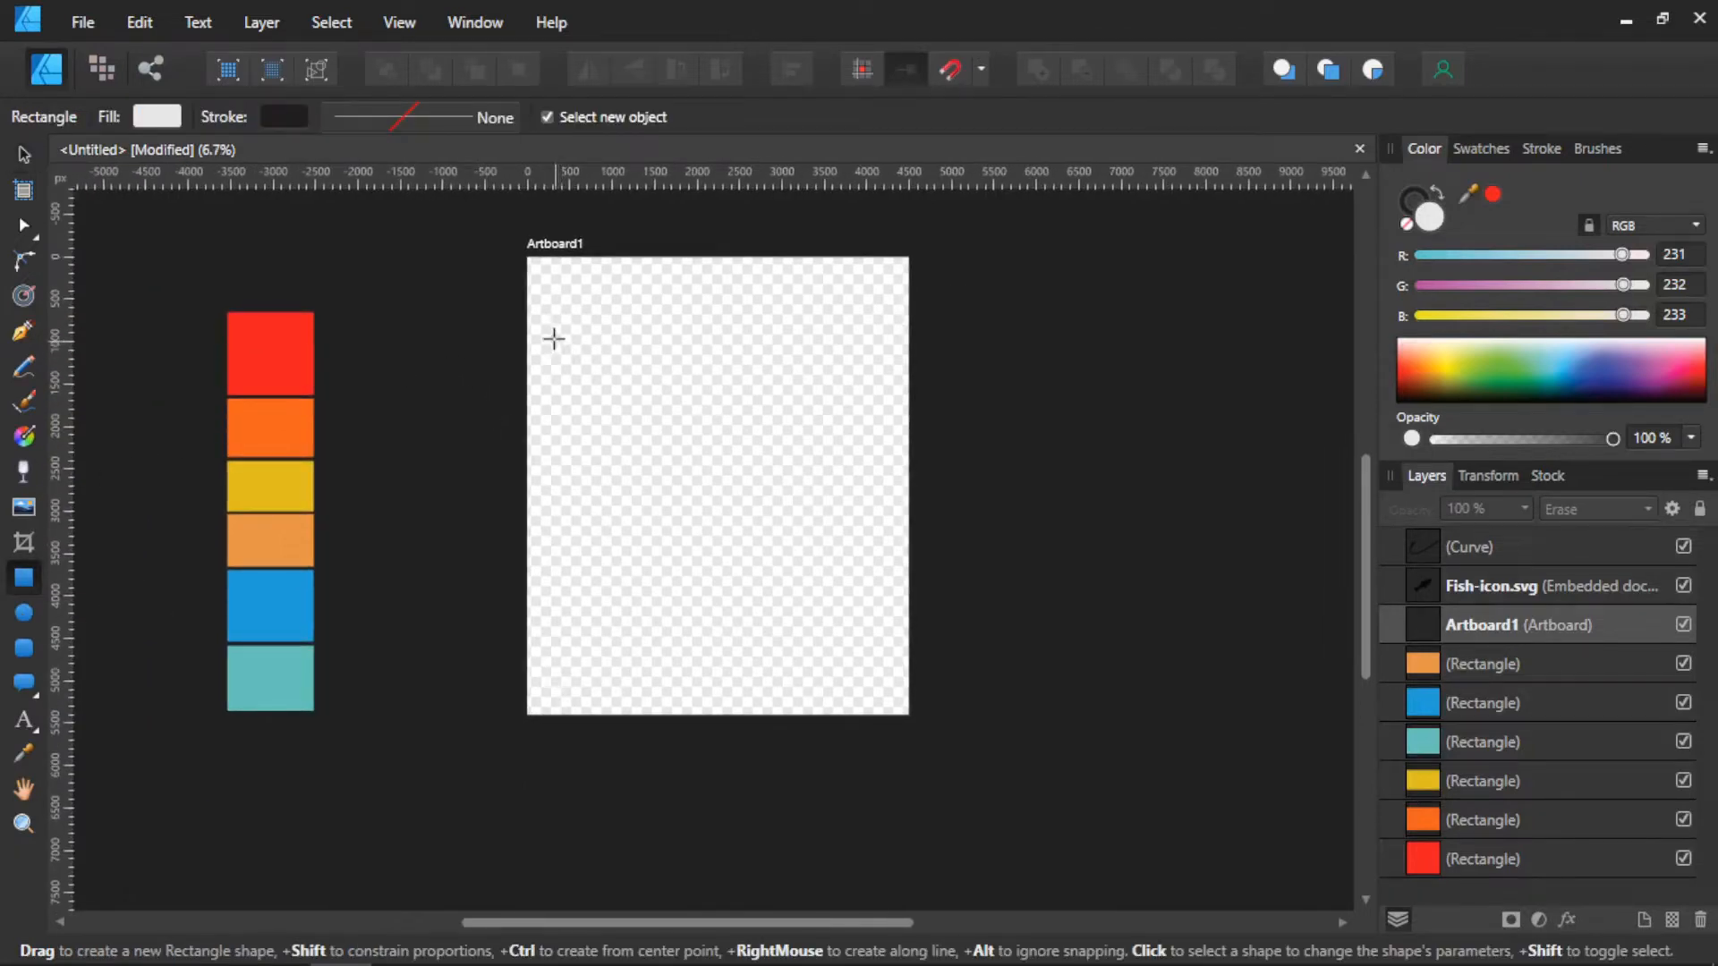
drag(554, 338, 884, 400)
mouse_move(1460, 257)
mouse_down()
mouse_move(1490, 255)
mouse_move(1470, 284)
mouse_up()
click(1476, 286)
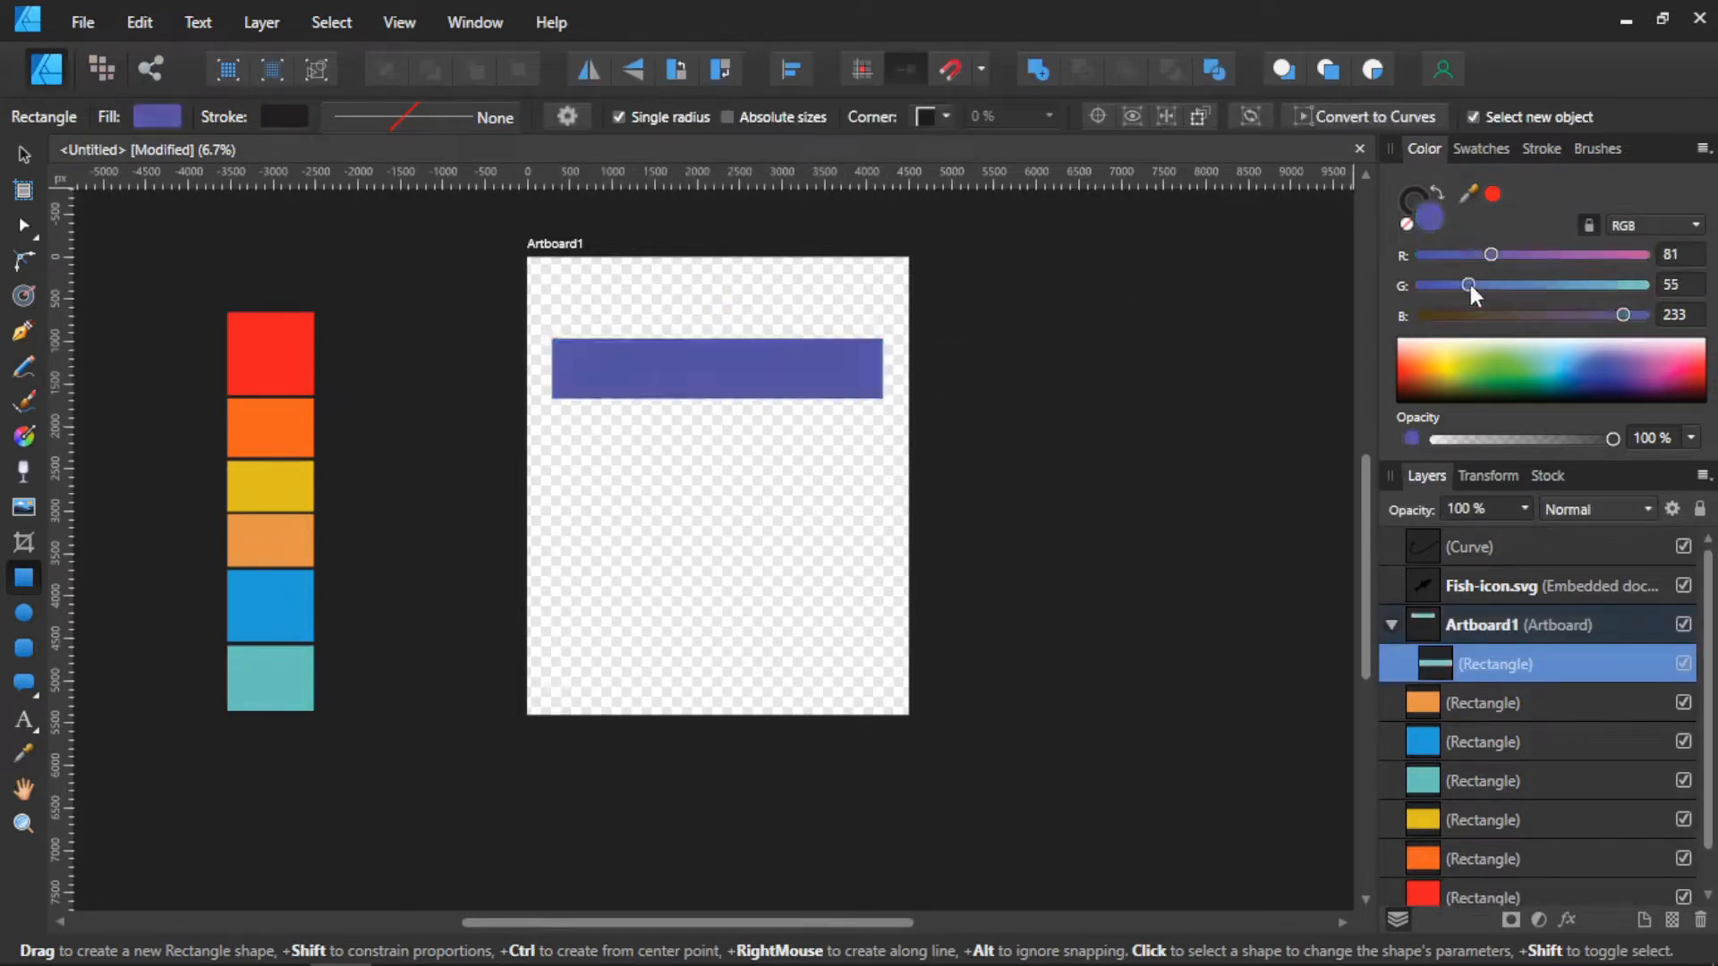
click(16, 156)
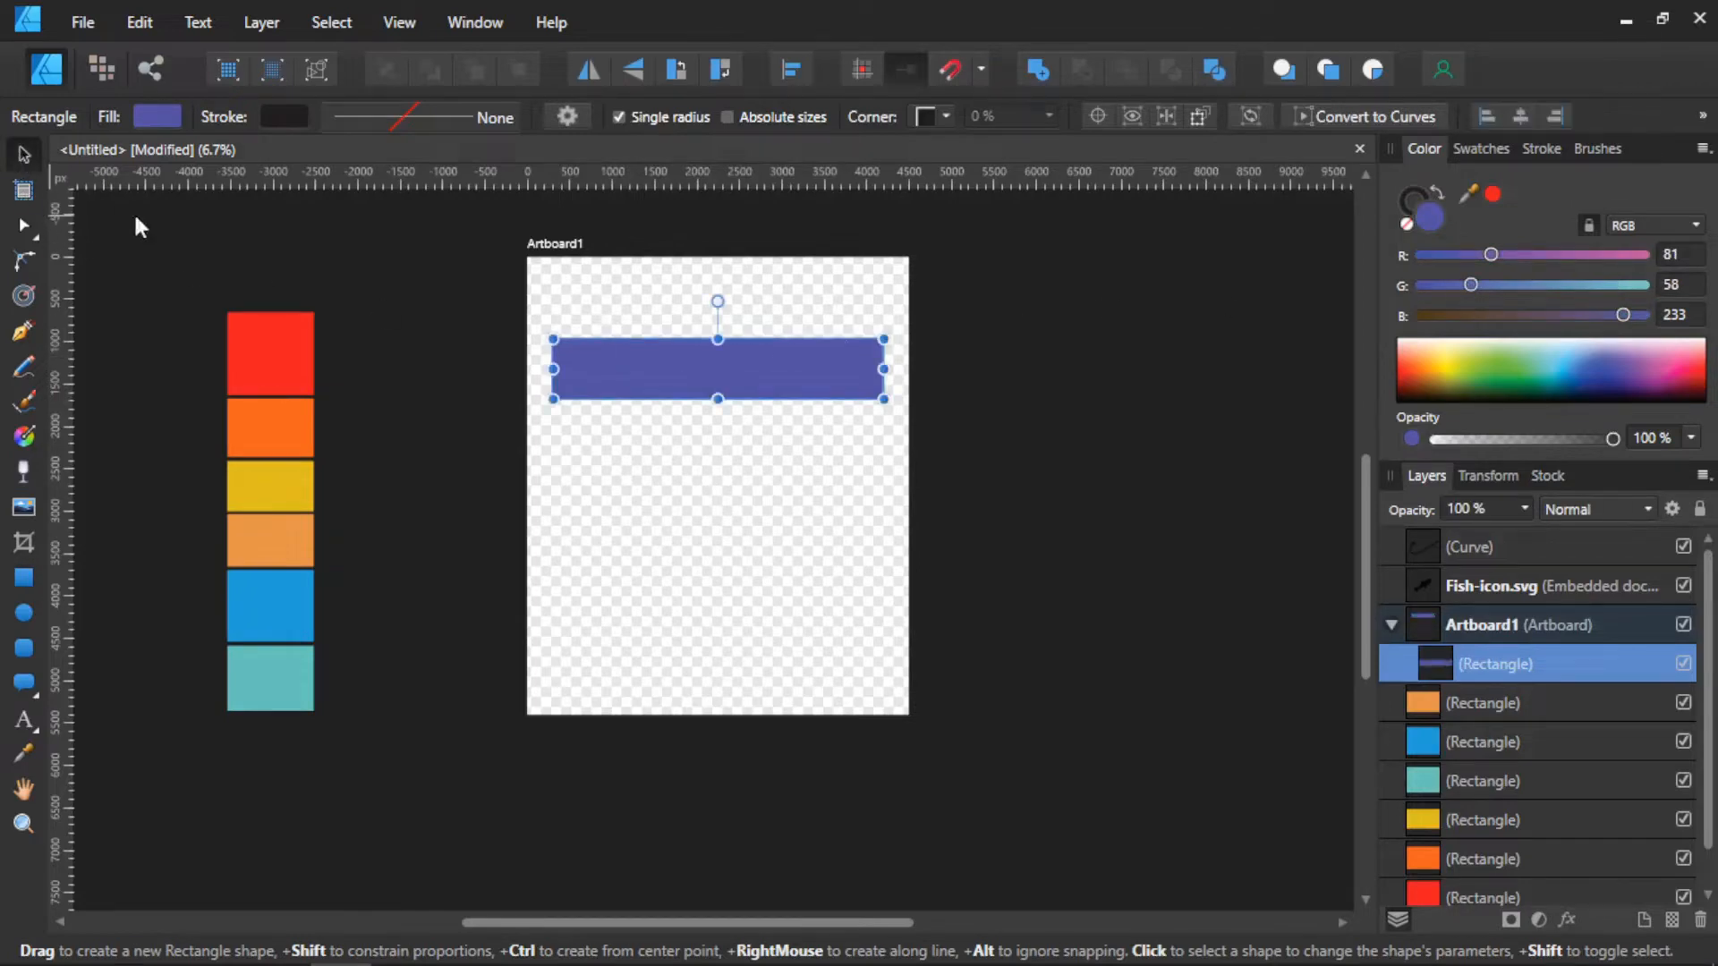
Step: Duplicate the violet-blue bar up and down the artboard to make a vertical stack of six separated bars
scroll(660, 414, up, 1)
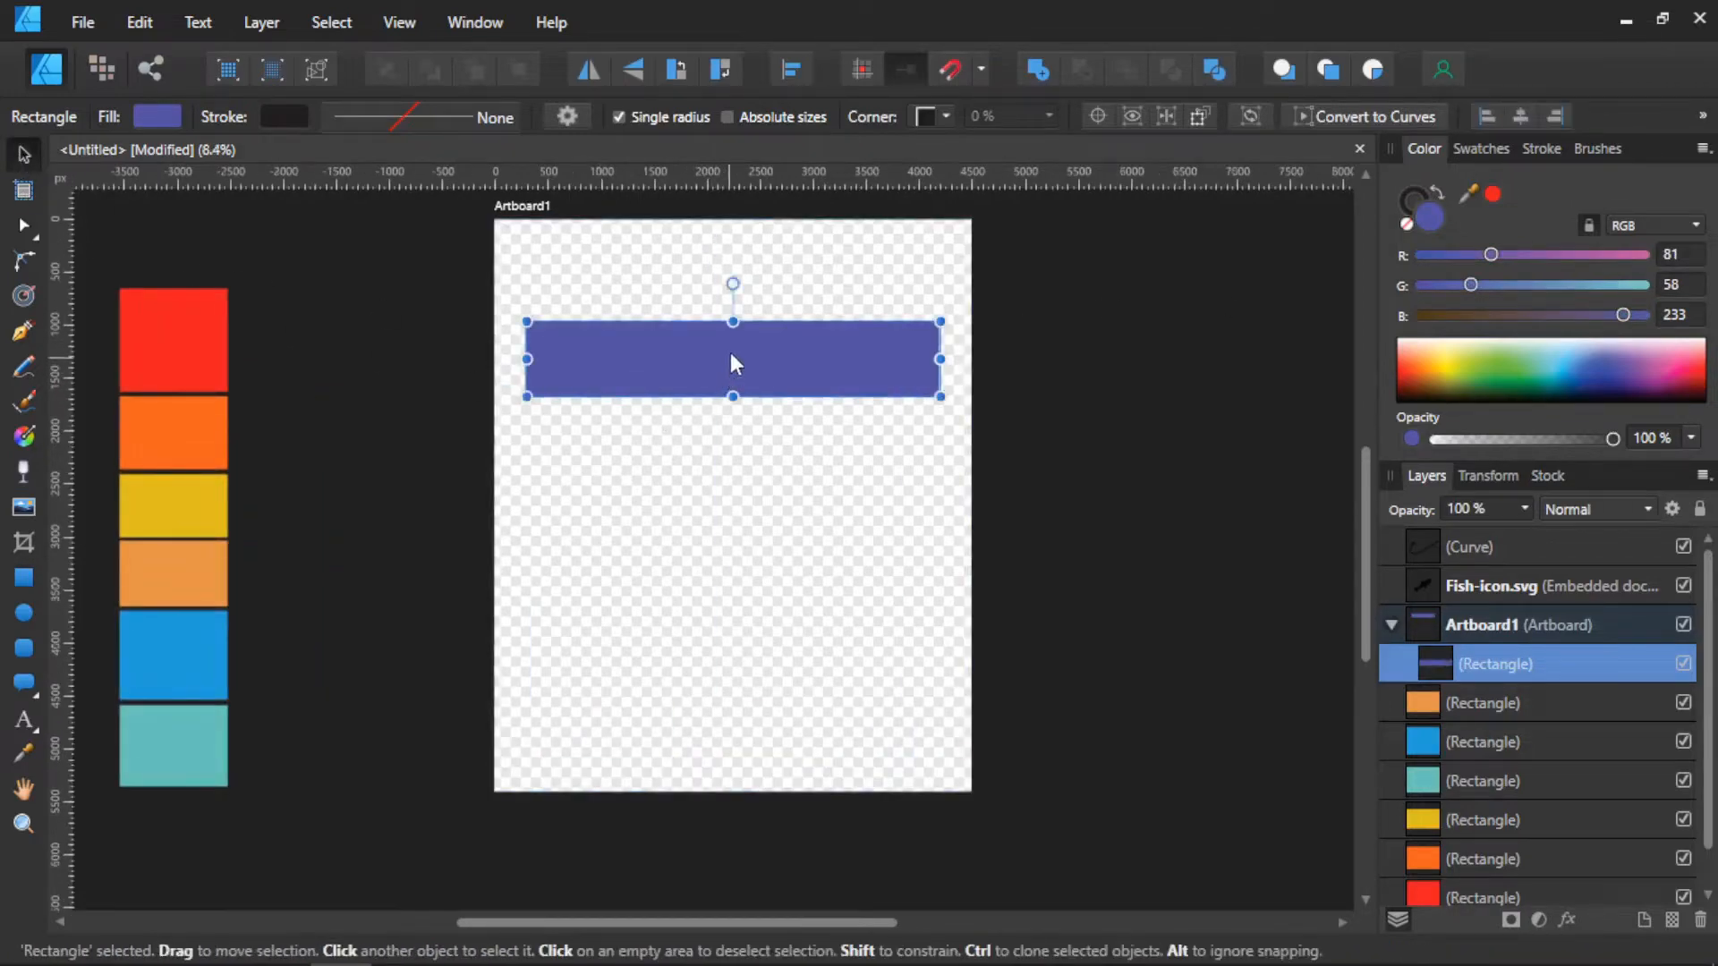
mouse_move(733, 361)
ctrl+mouse_down()
mouse_move(740, 453)
mouse_move(758, 454)
mouse_move(793, 560)
mouse_move(793, 743)
ctrl+mouse_up()
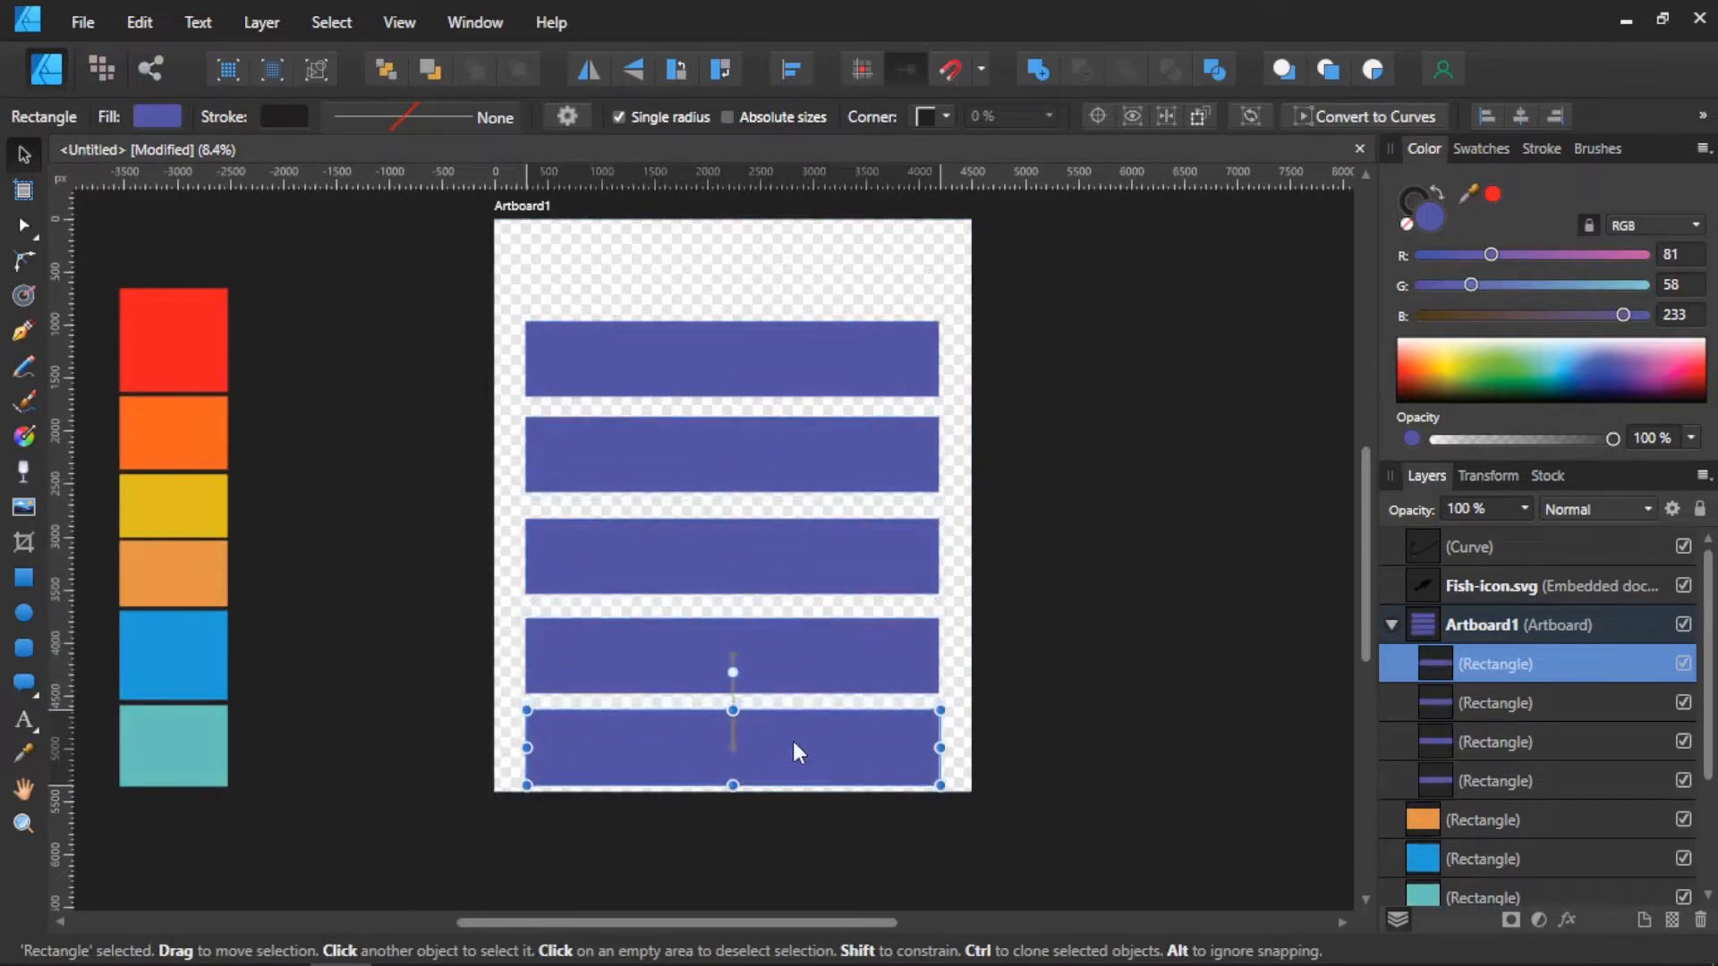
click(803, 363)
ctrl+drag(803, 369, 791, 272)
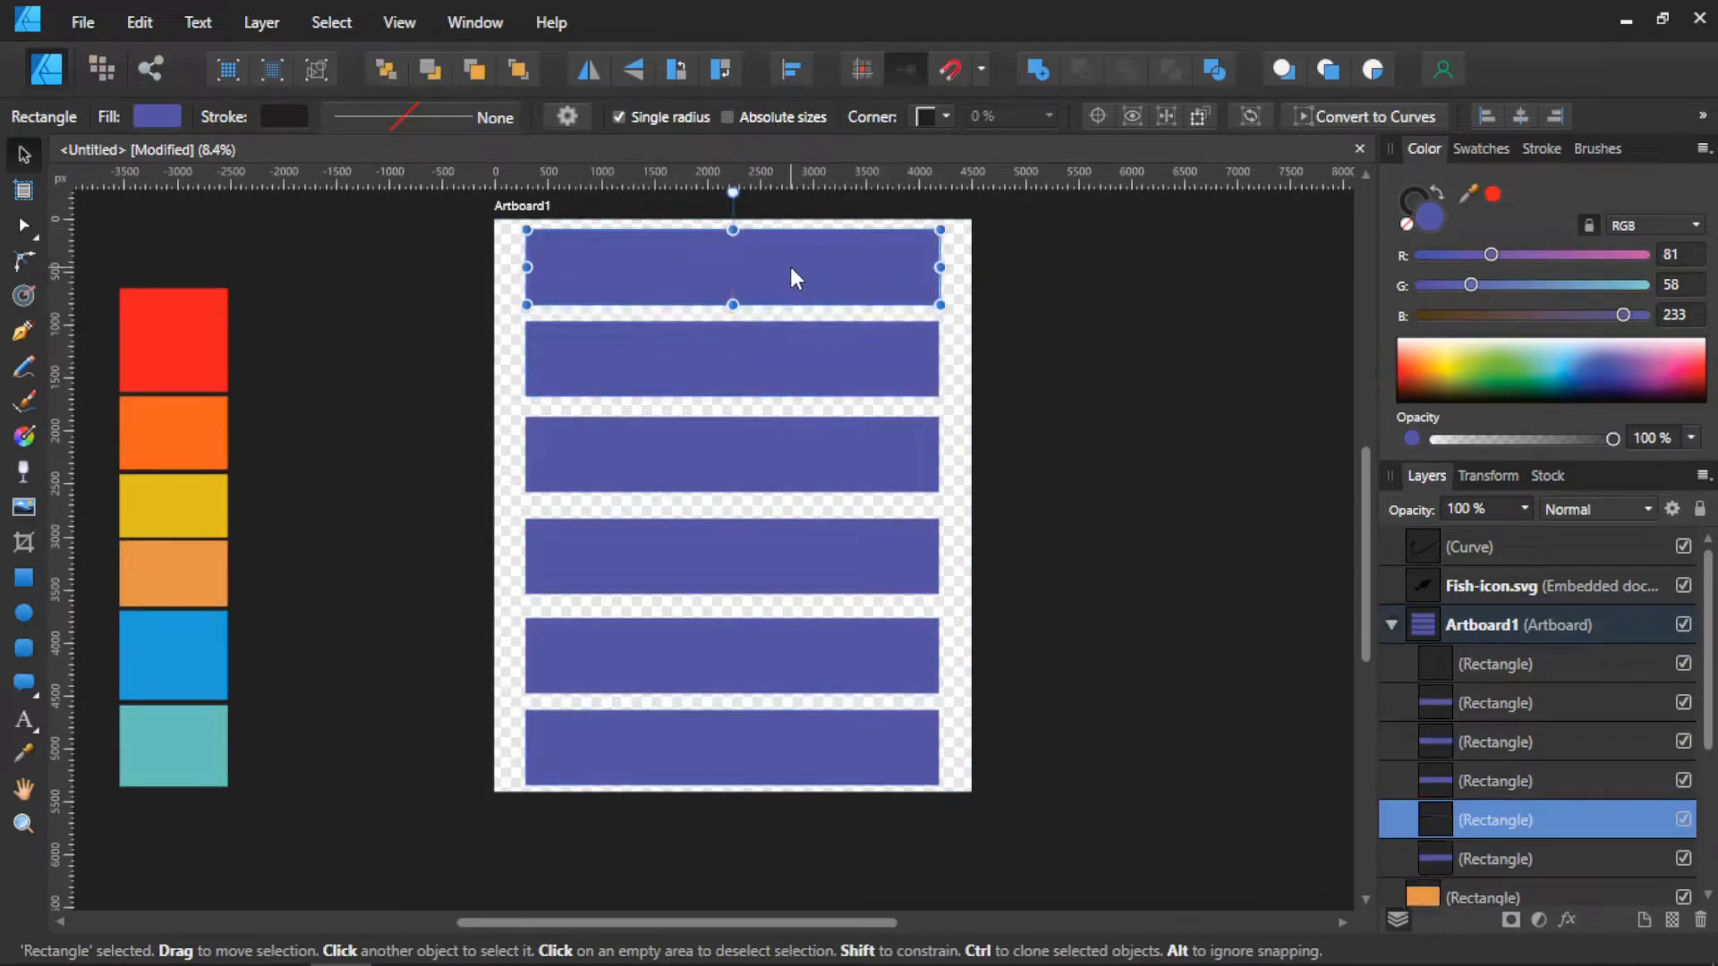
Step: Fill the first three bars from the top with red, orange and yellow sampled from the palette swatches beside the artboard
drag(1494, 189, 208, 336)
click(1494, 193)
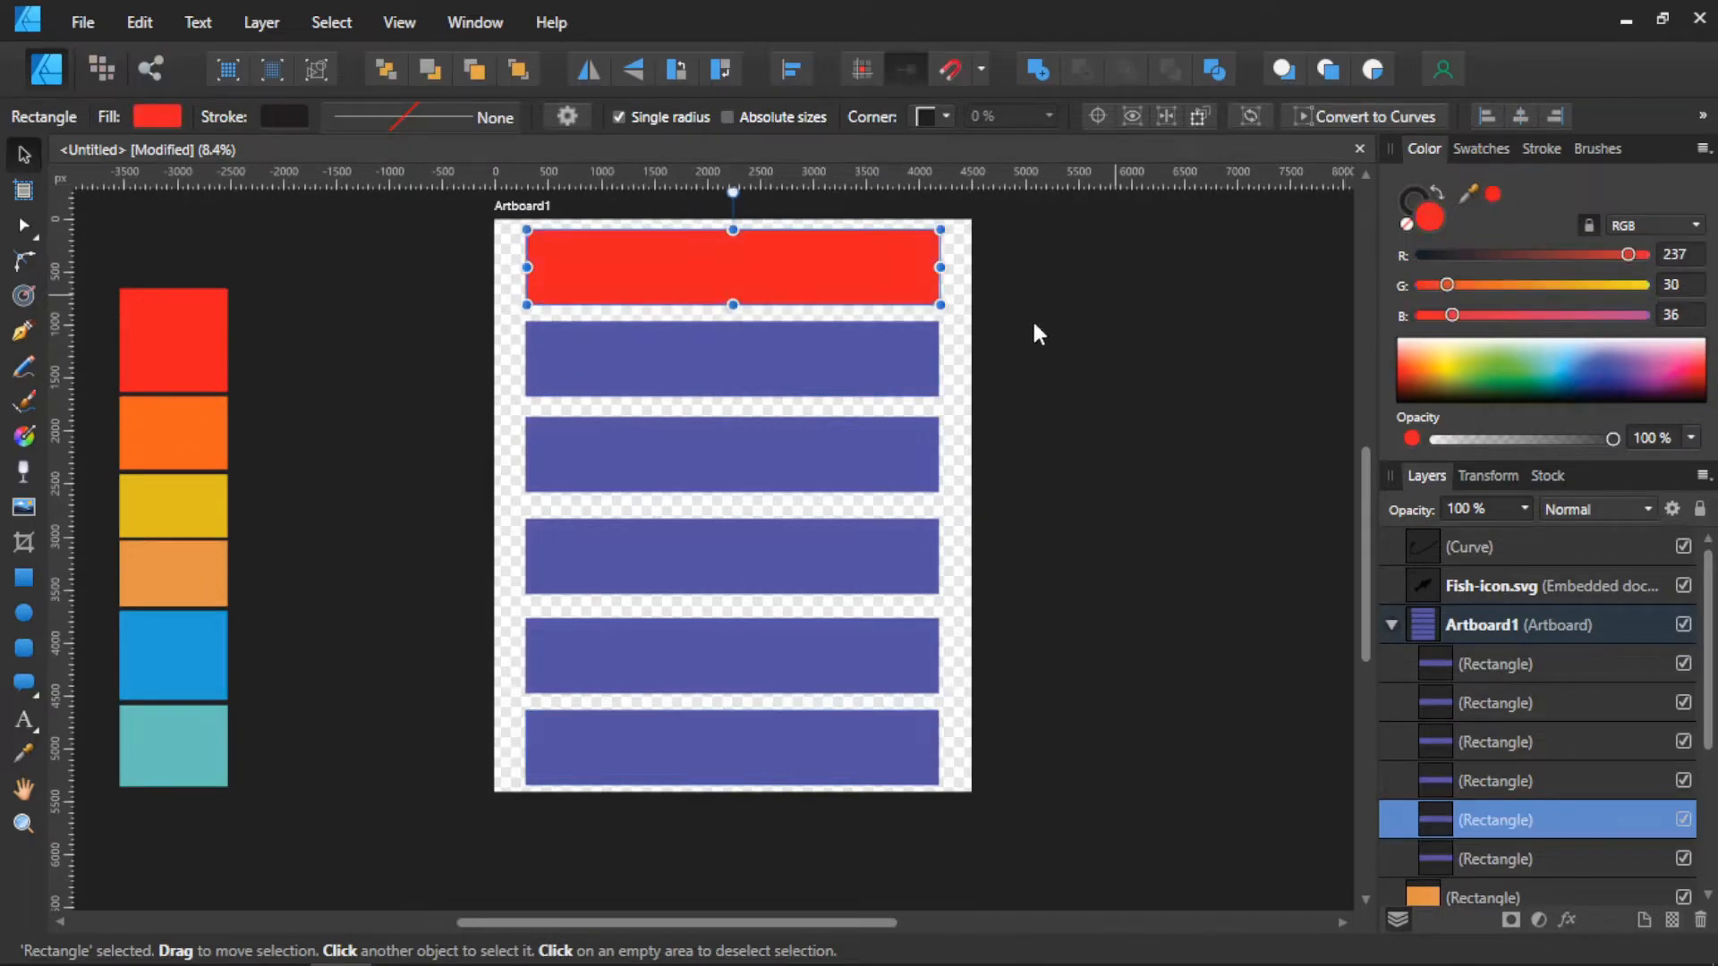
click(893, 365)
drag(1495, 190, 197, 437)
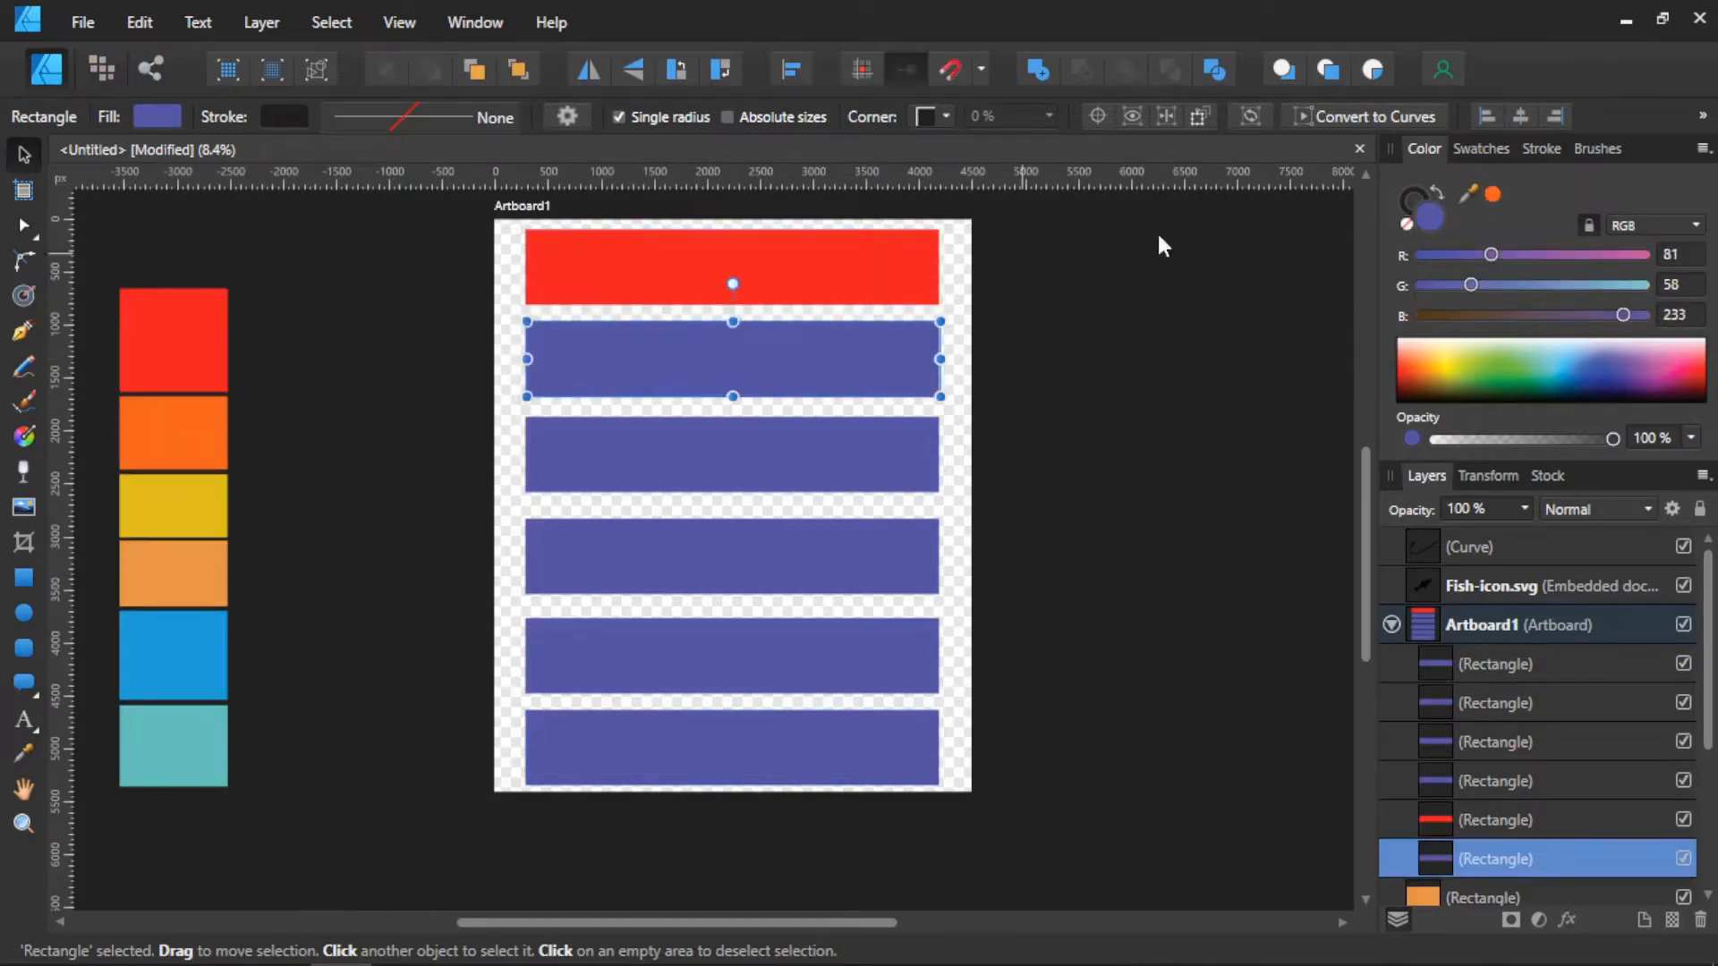
click(1493, 192)
click(789, 428)
drag(1492, 189, 195, 504)
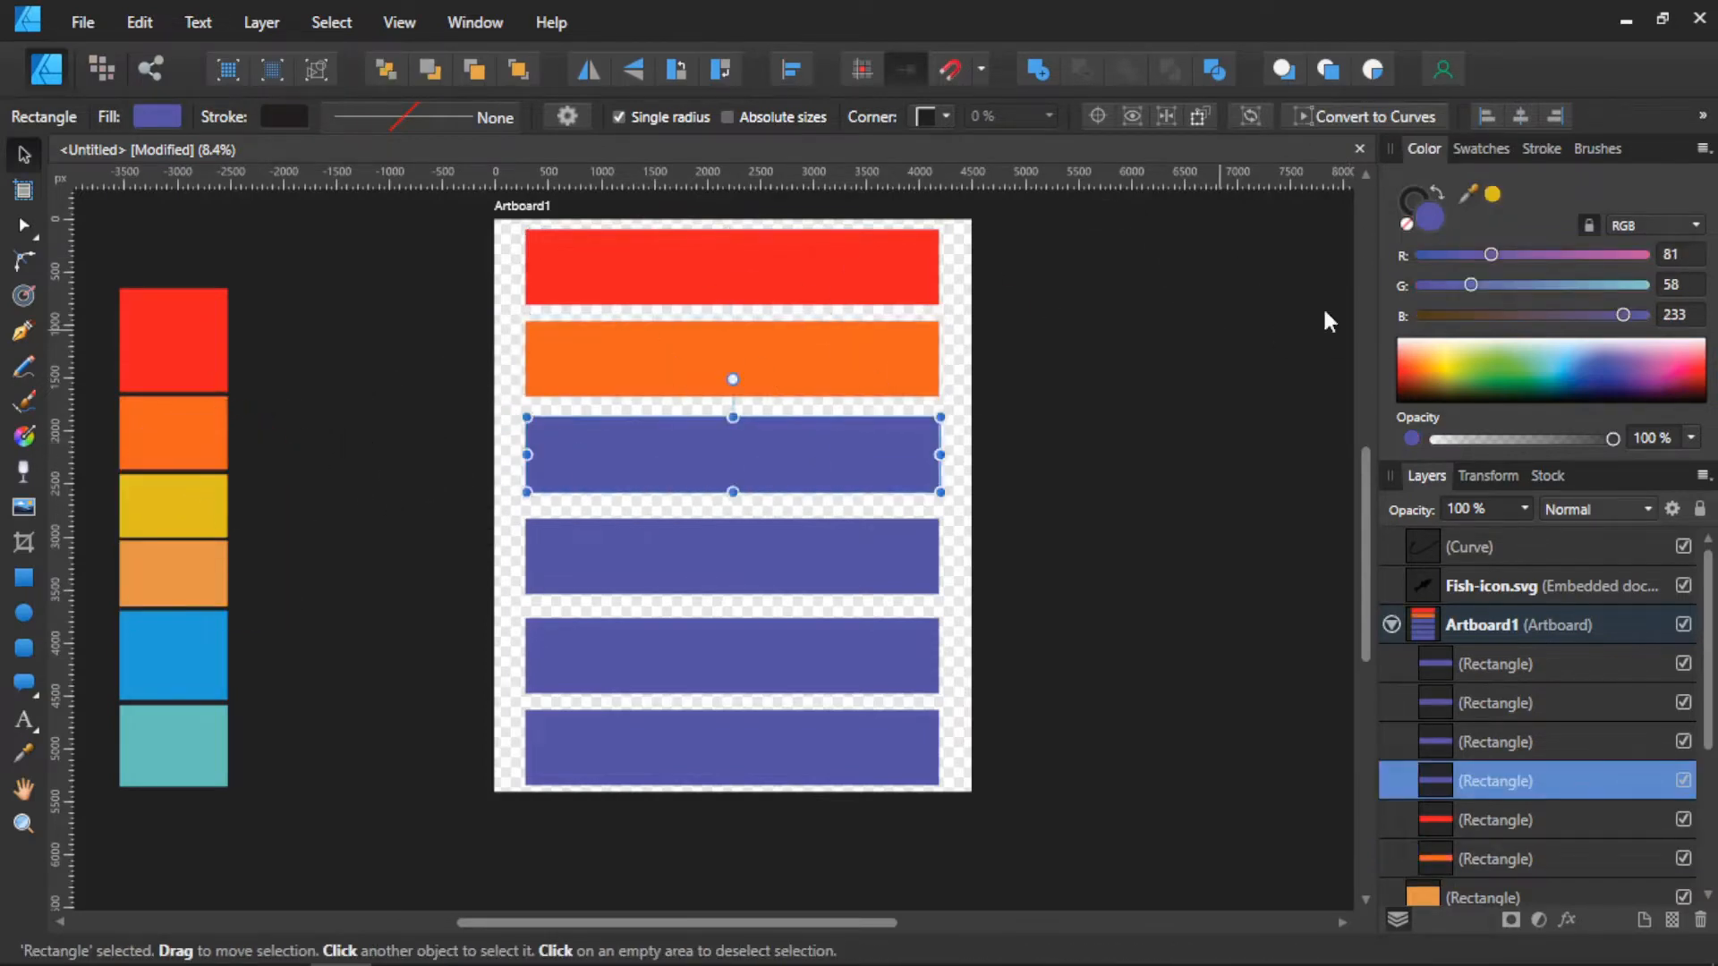
click(1492, 191)
Step: Fill the lower three bars with light orange, blue and teal sampled from the matching palette swatches
click(845, 551)
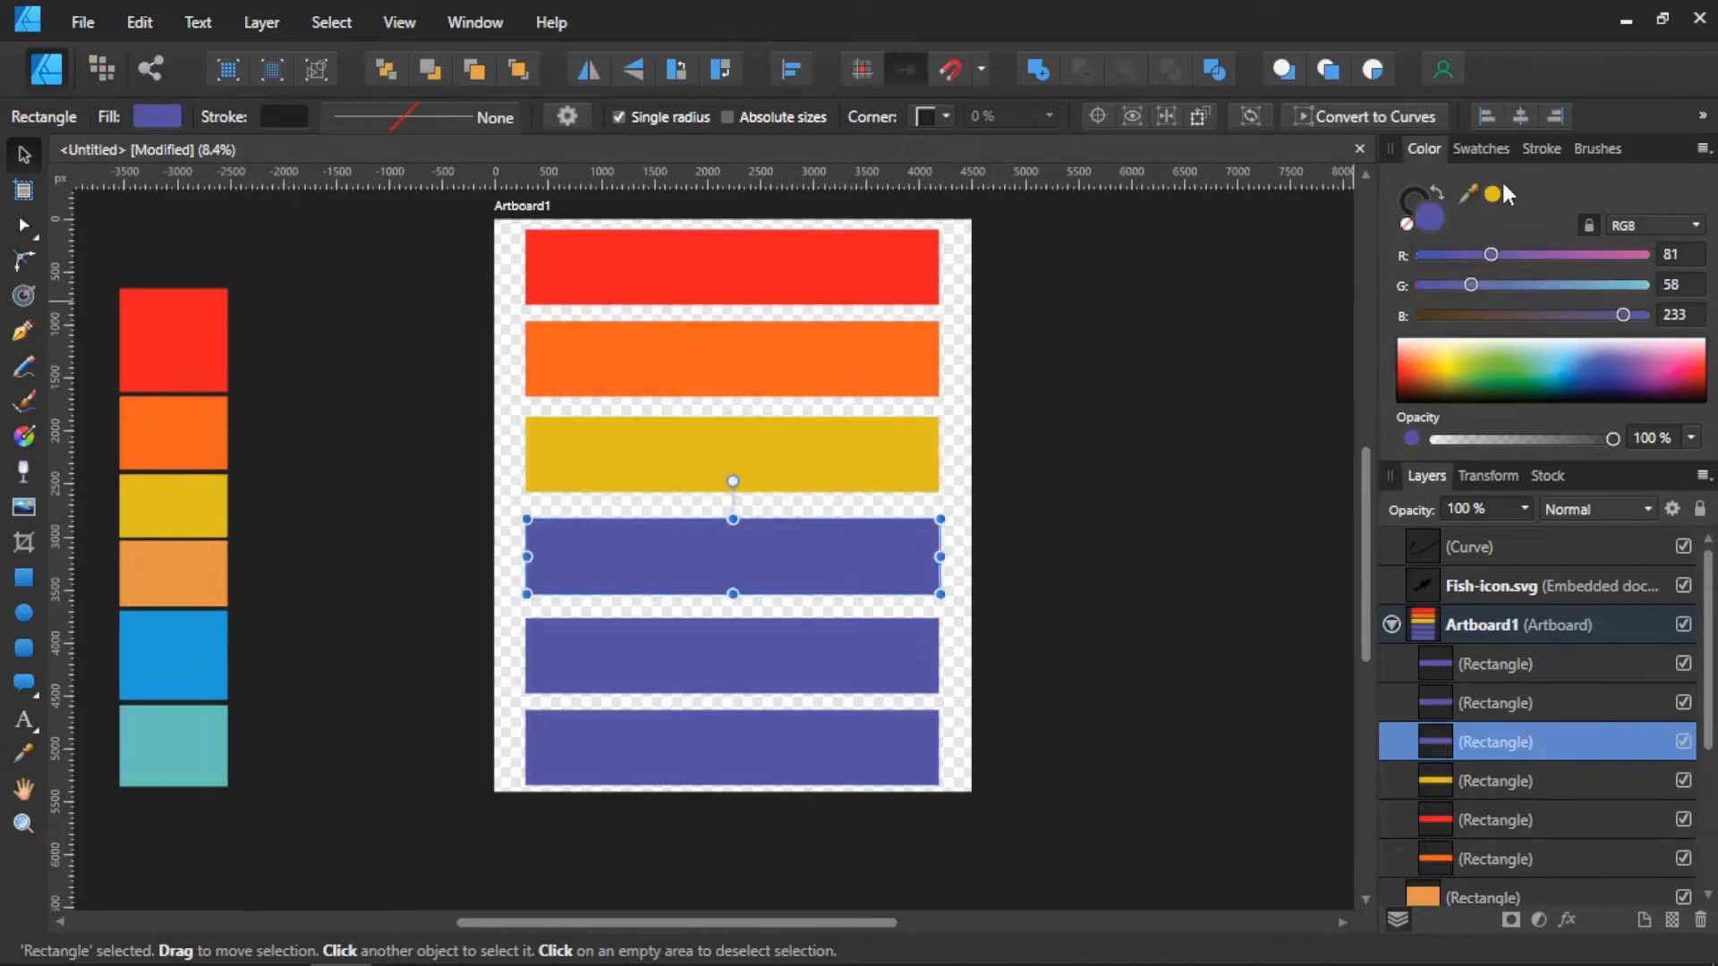
drag(1494, 191, 161, 585)
click(1493, 192)
click(776, 626)
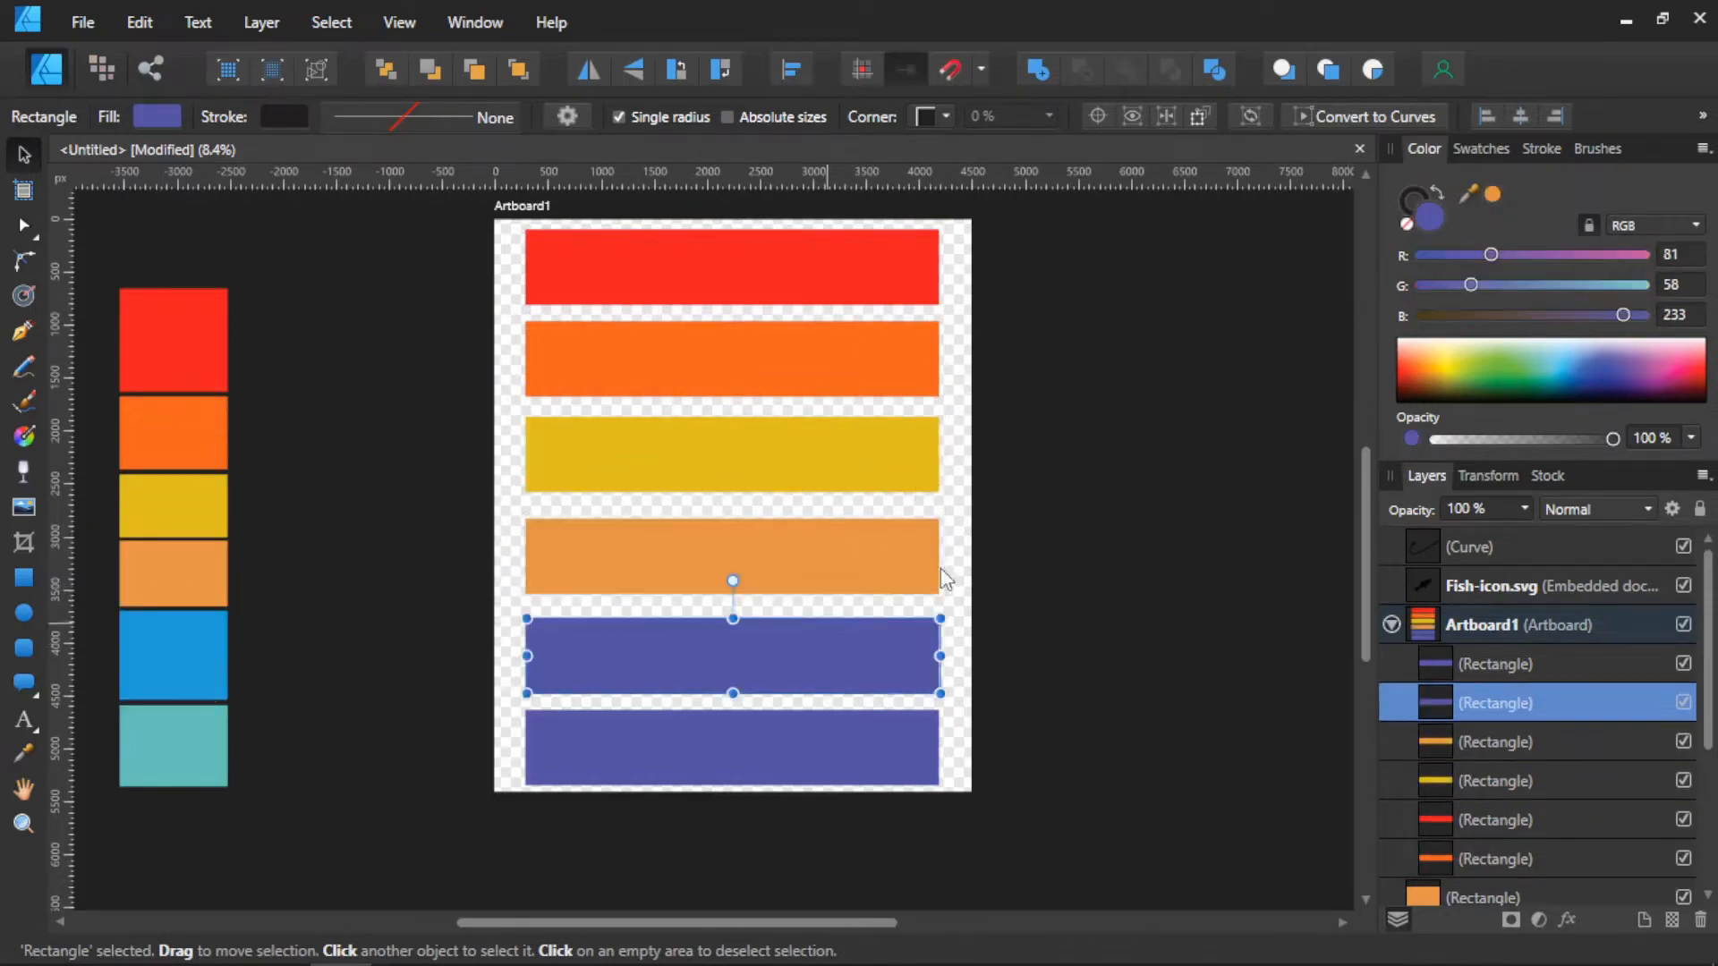
drag(1490, 197, 207, 641)
click(1493, 192)
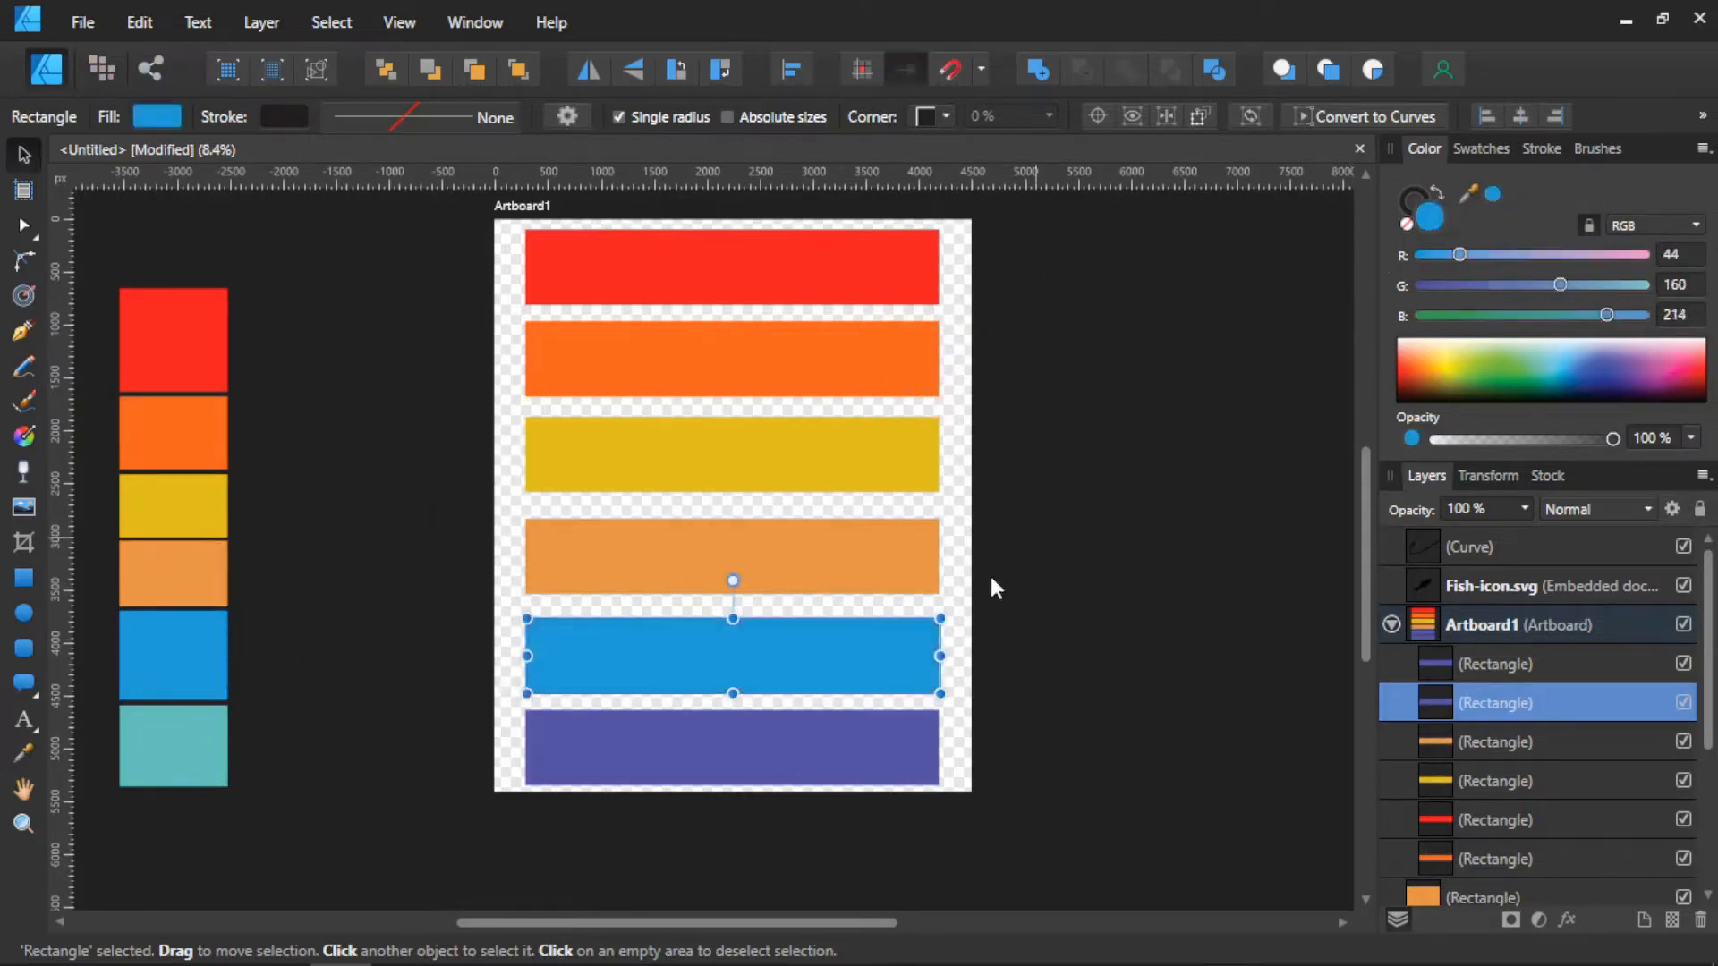
click(847, 761)
drag(1492, 197, 192, 739)
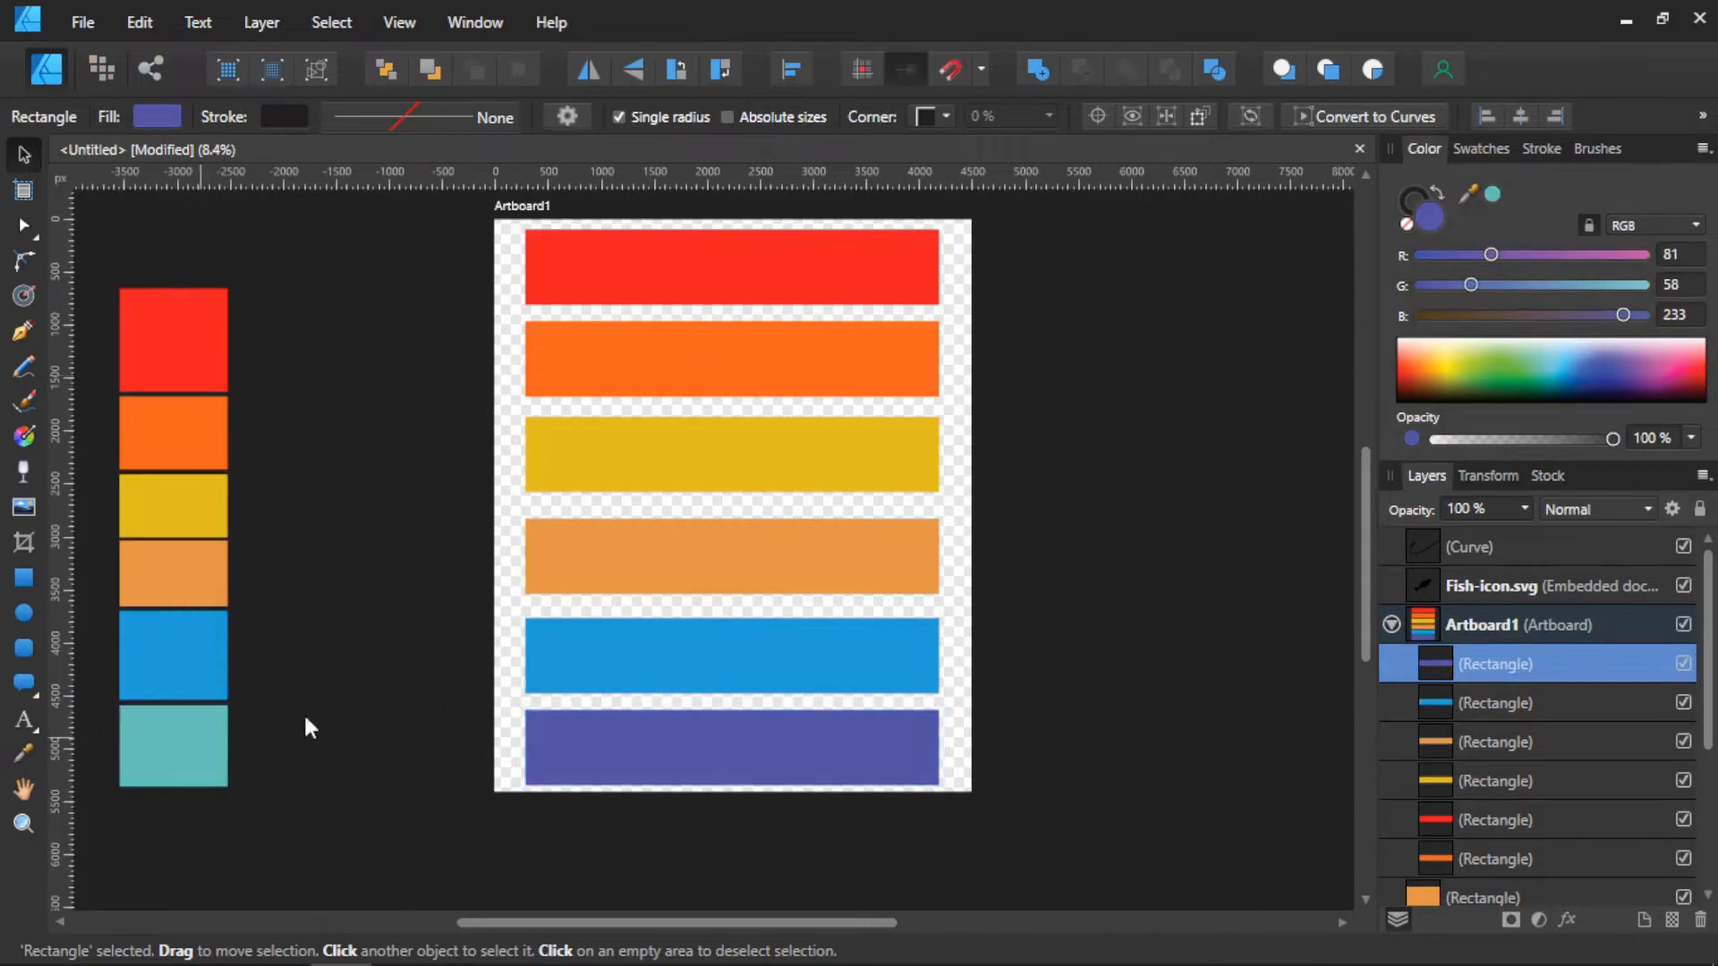
click(1492, 196)
click(998, 472)
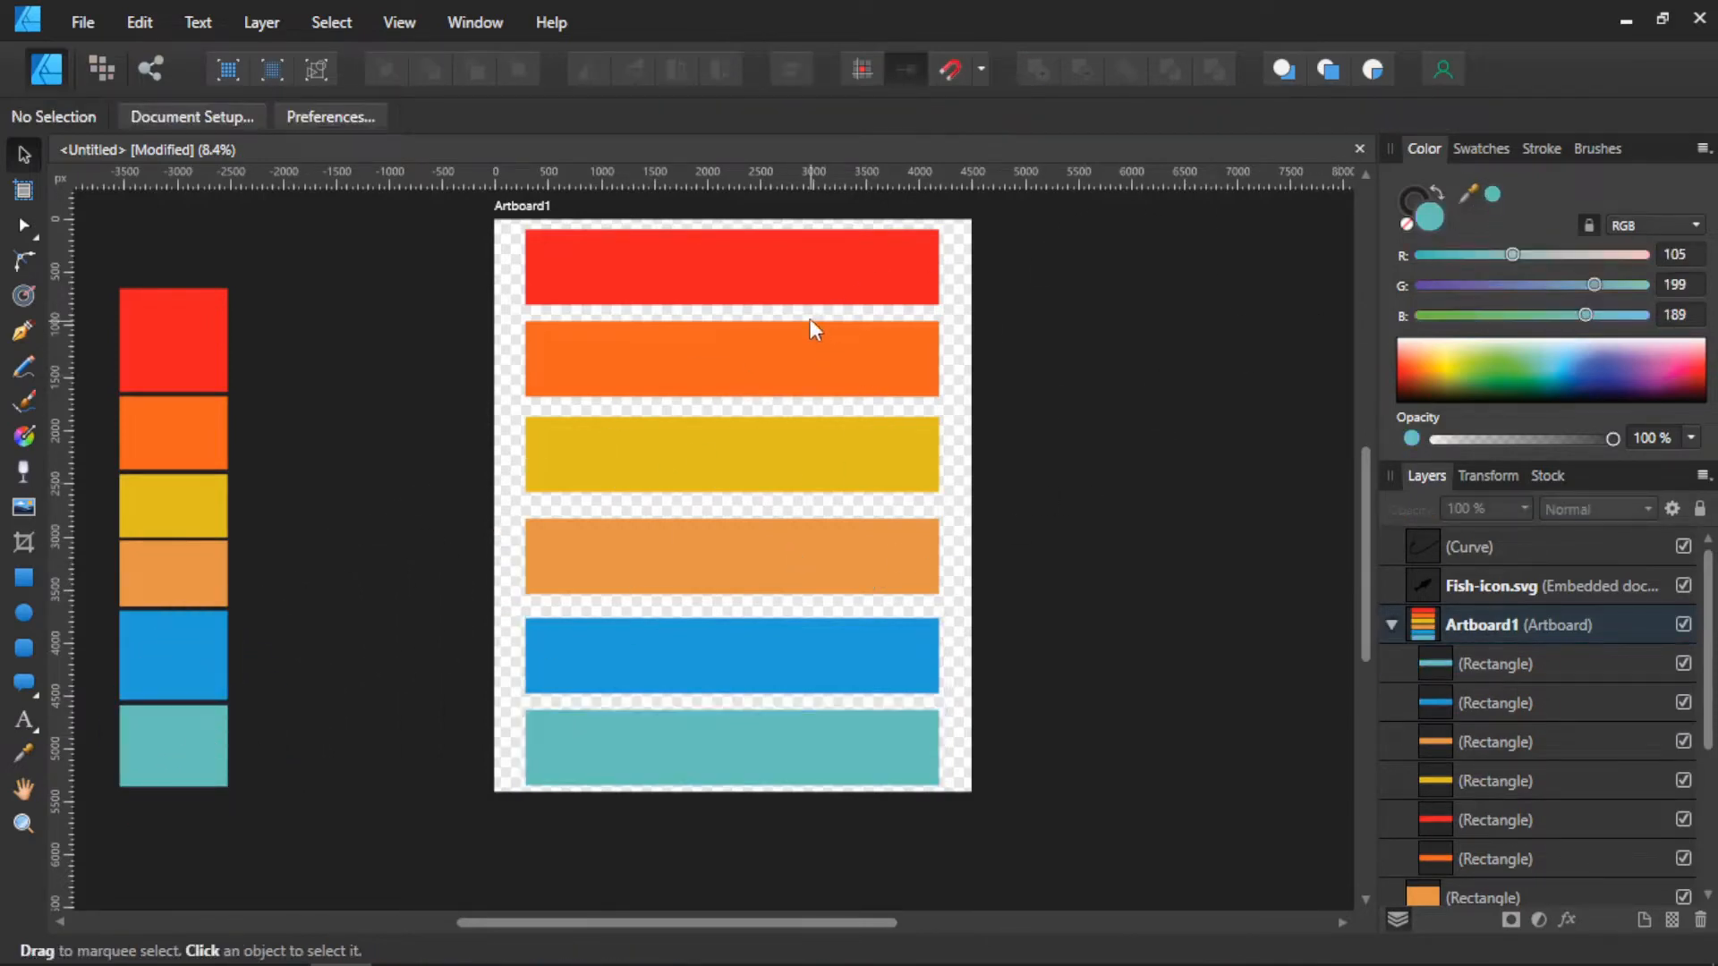
Step: Raise the orange bar's upper edge close to the red bar and its lower edge to leave it about 280 px high
scroll(767, 265, up, 5)
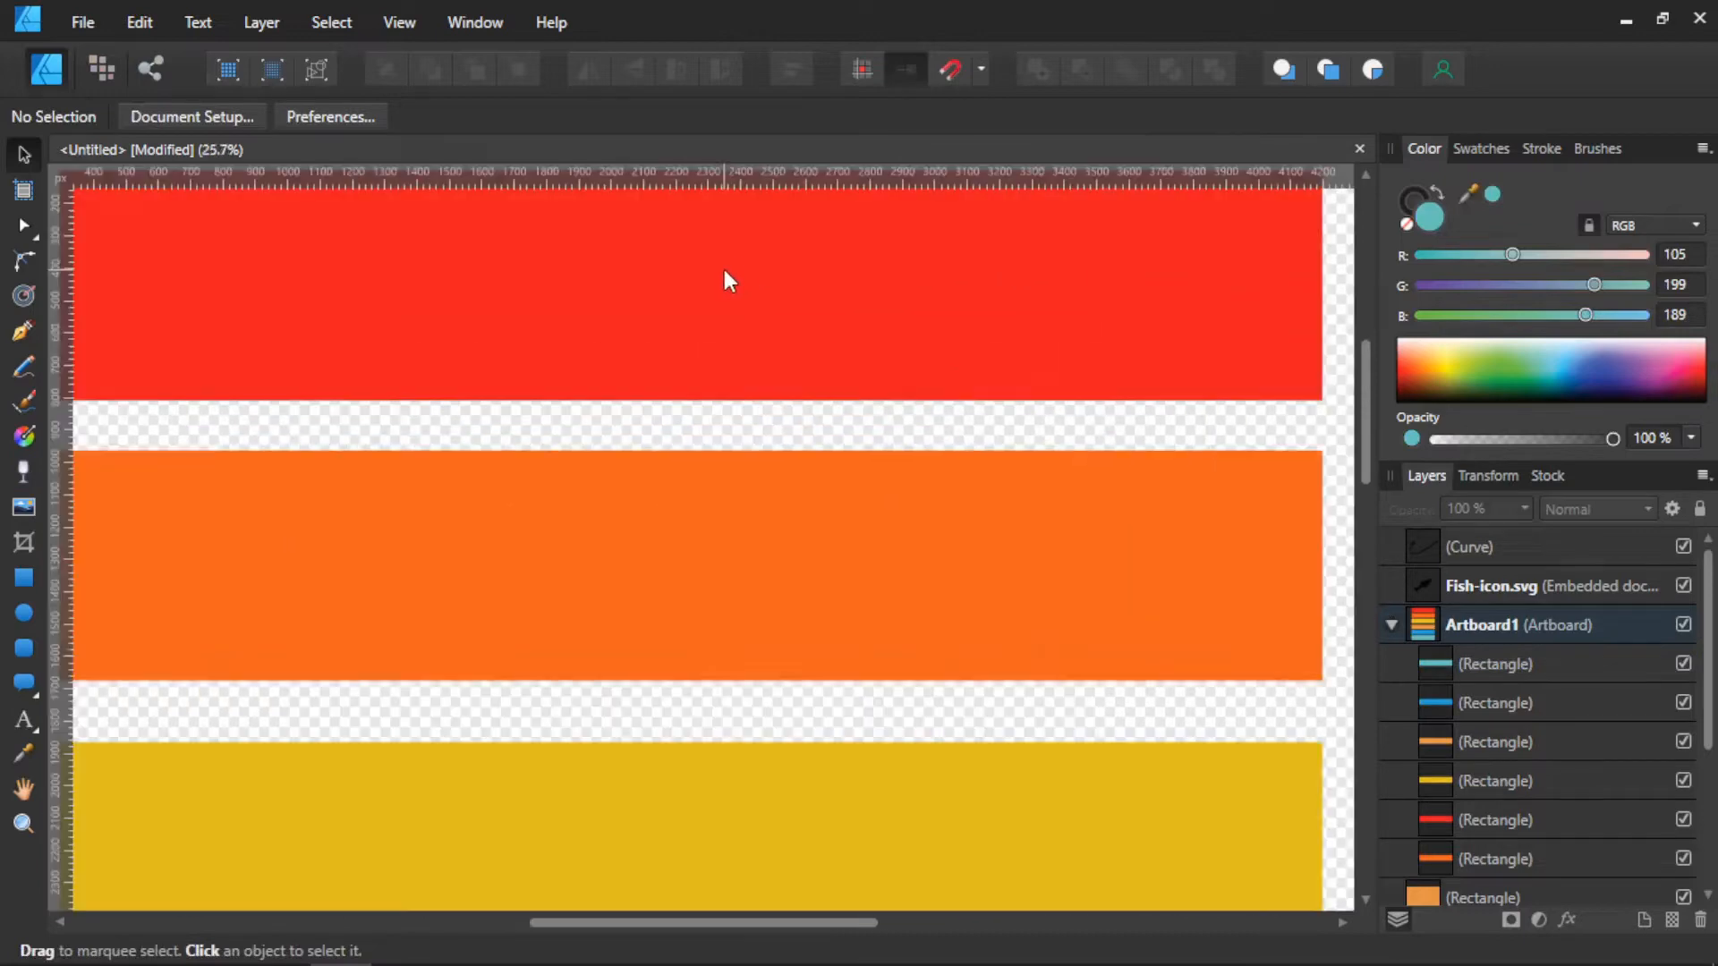
scroll(753, 367, down, 4)
scroll(723, 309, up, 3)
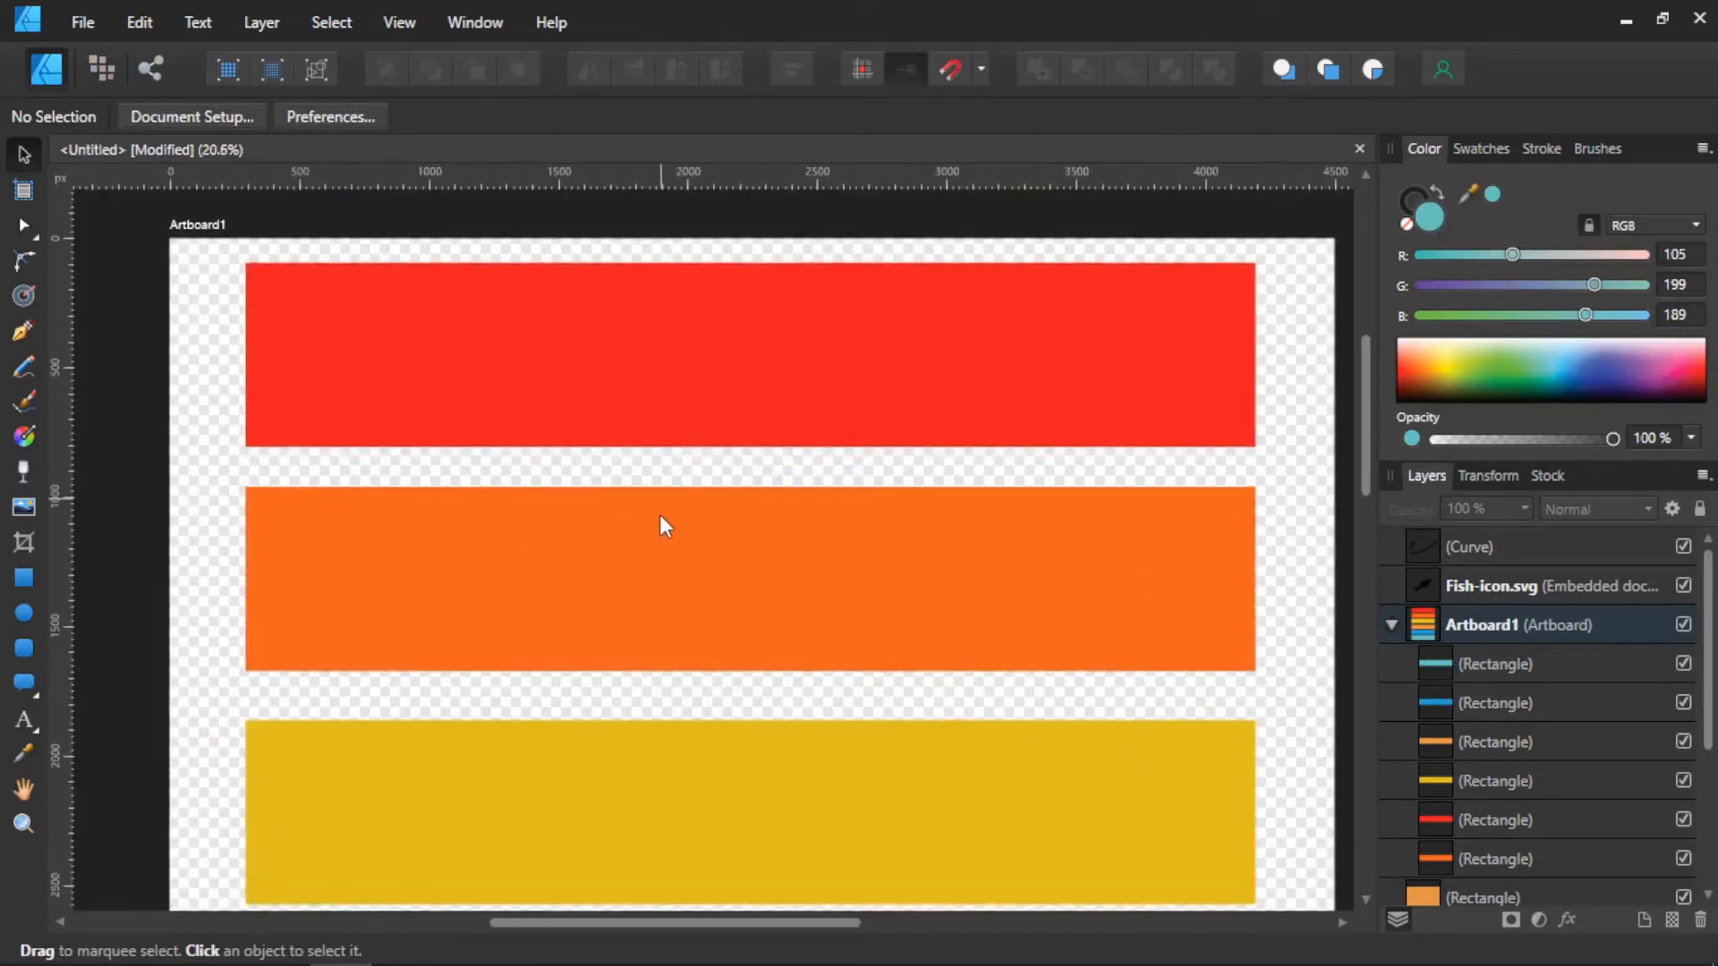
click(666, 525)
scroll(667, 525, up, 1)
drag(773, 483, 773, 439)
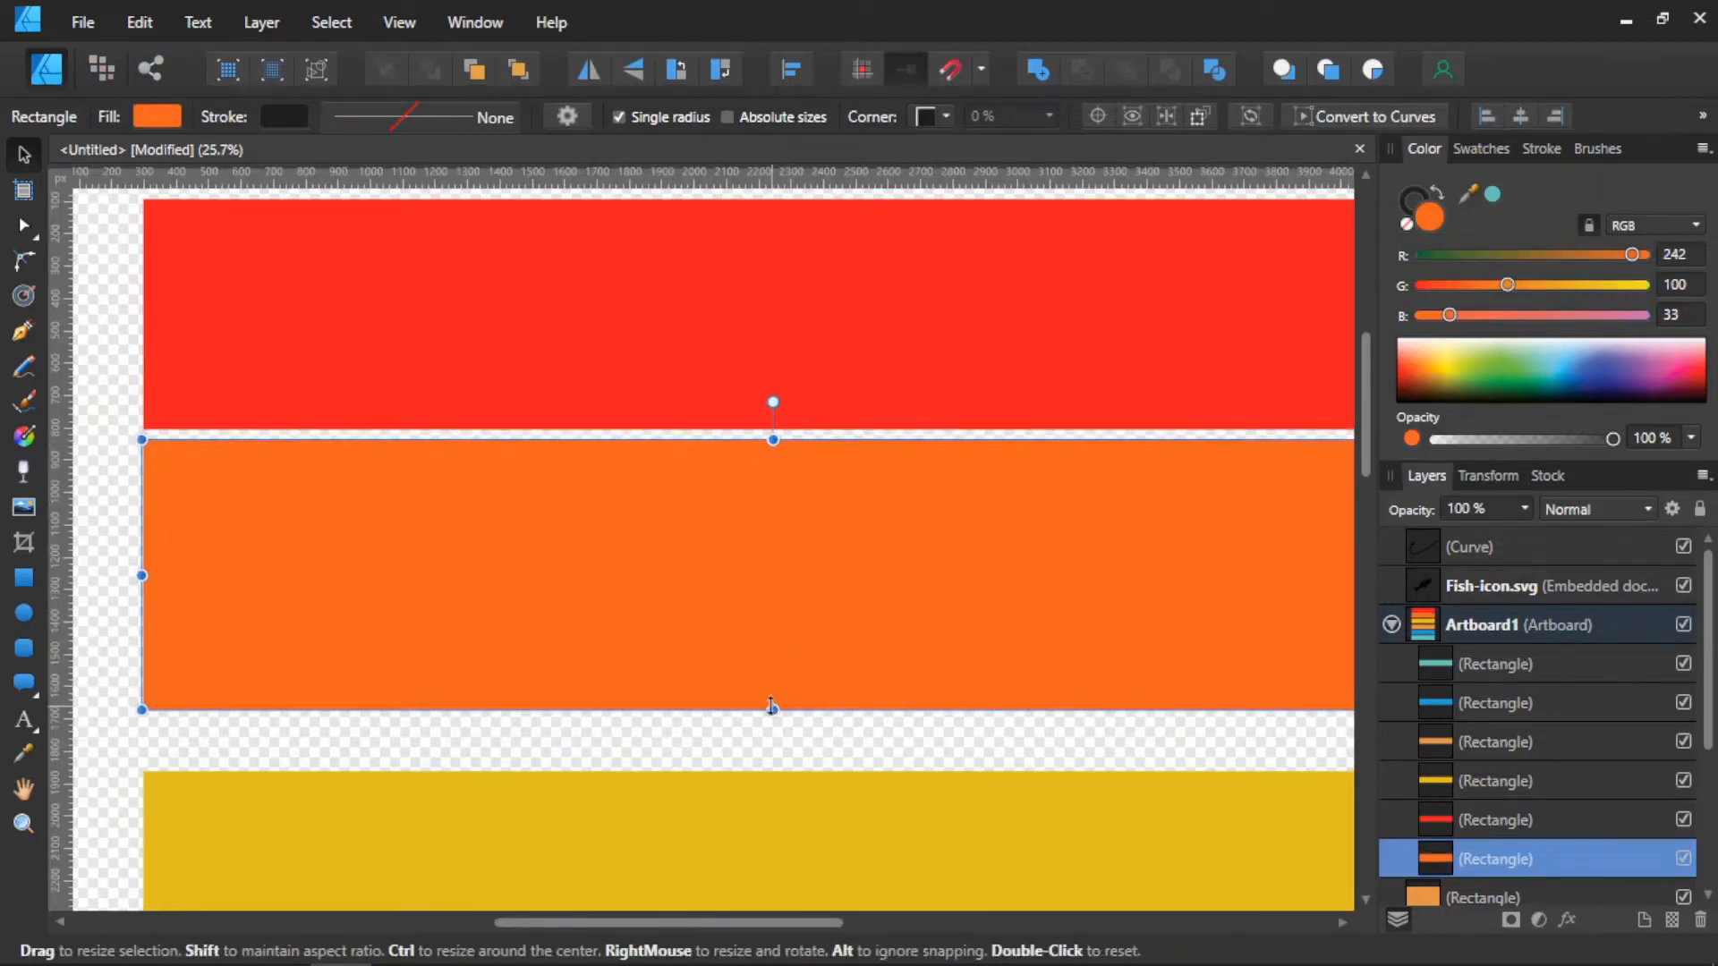
drag(771, 707, 773, 529)
scroll(775, 582, down, 2)
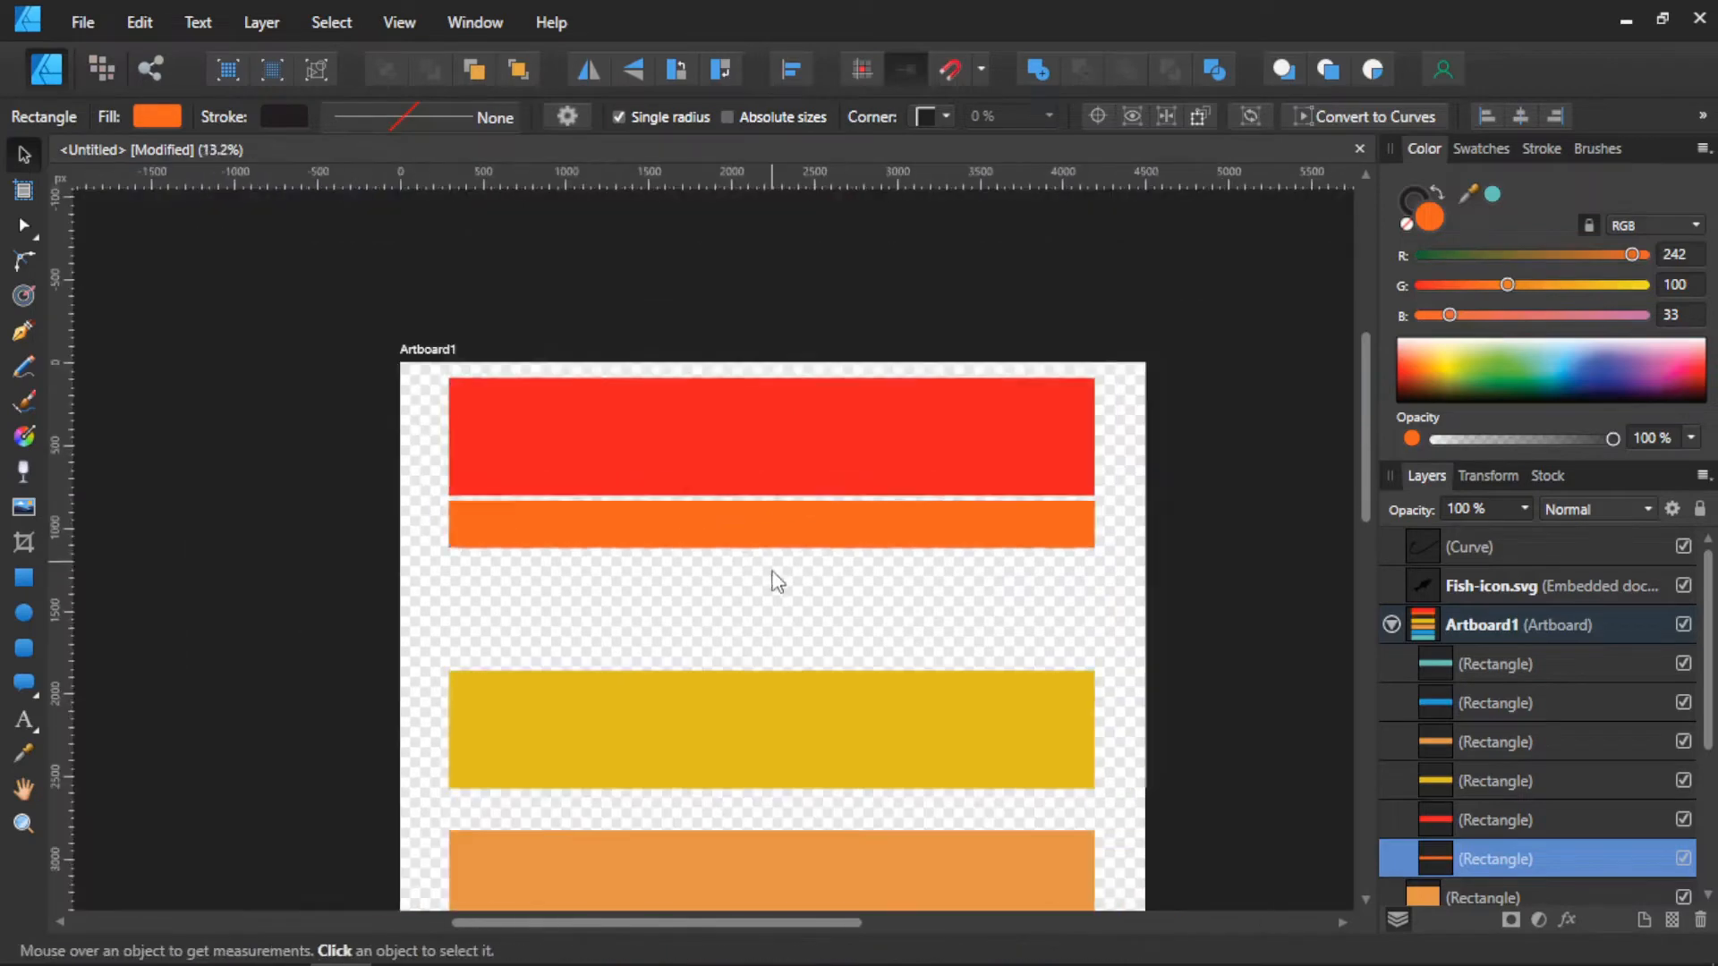
Step: Lower the red bar's upper edge to make the bar about 400 px high
scroll(782, 548, up, 1)
click(793, 387)
drag(773, 339, 773, 403)
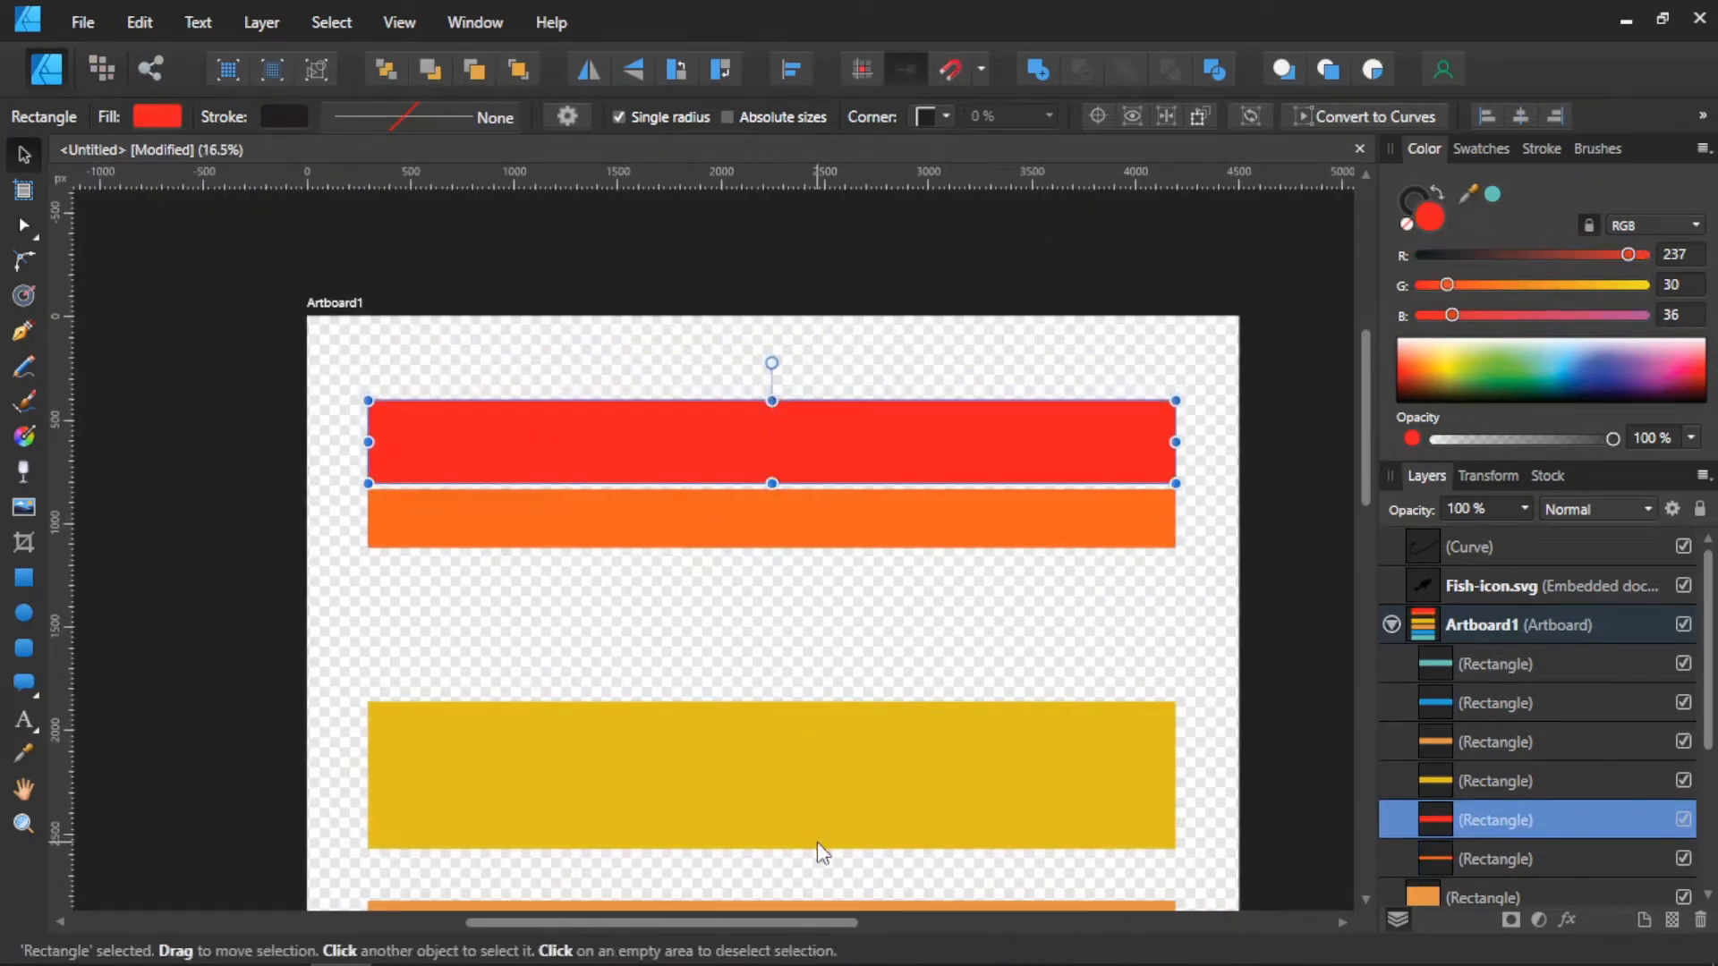
Step: Move the yellow and light orange bars up beneath the orange one, thinning them to about 260 and 210 px high
drag(775, 770, 782, 622)
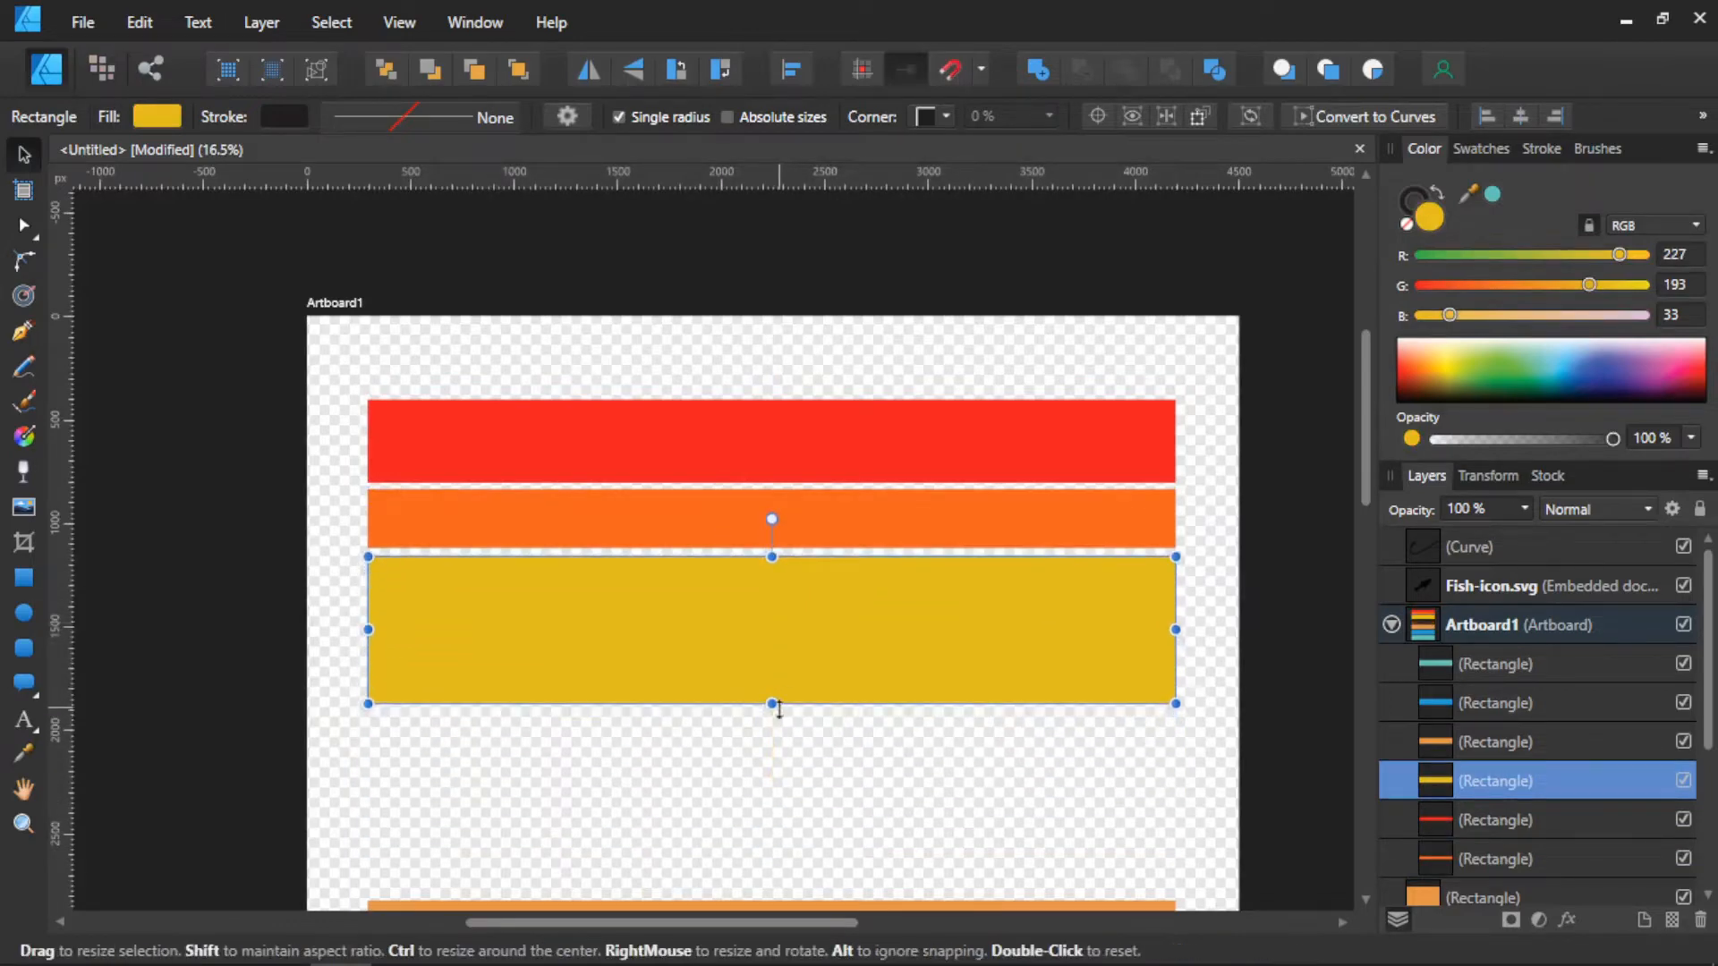
drag(772, 703, 767, 614)
click(784, 739)
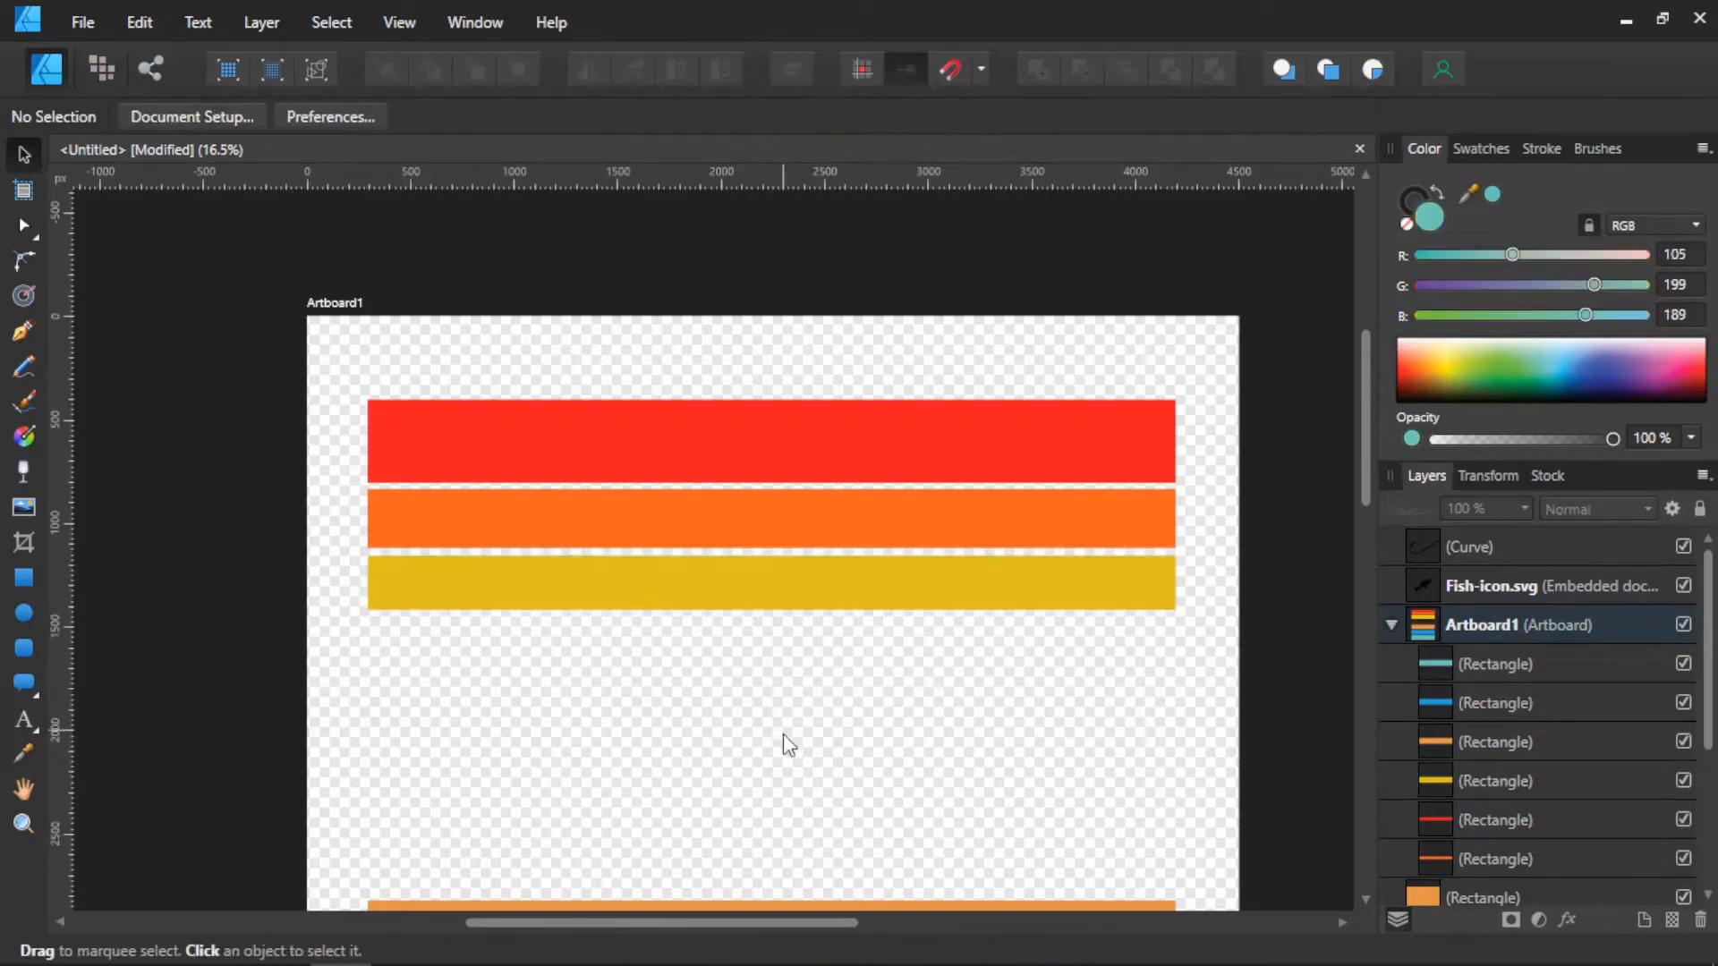
scroll(784, 744, down, 2)
click(763, 823)
drag(762, 819, 762, 557)
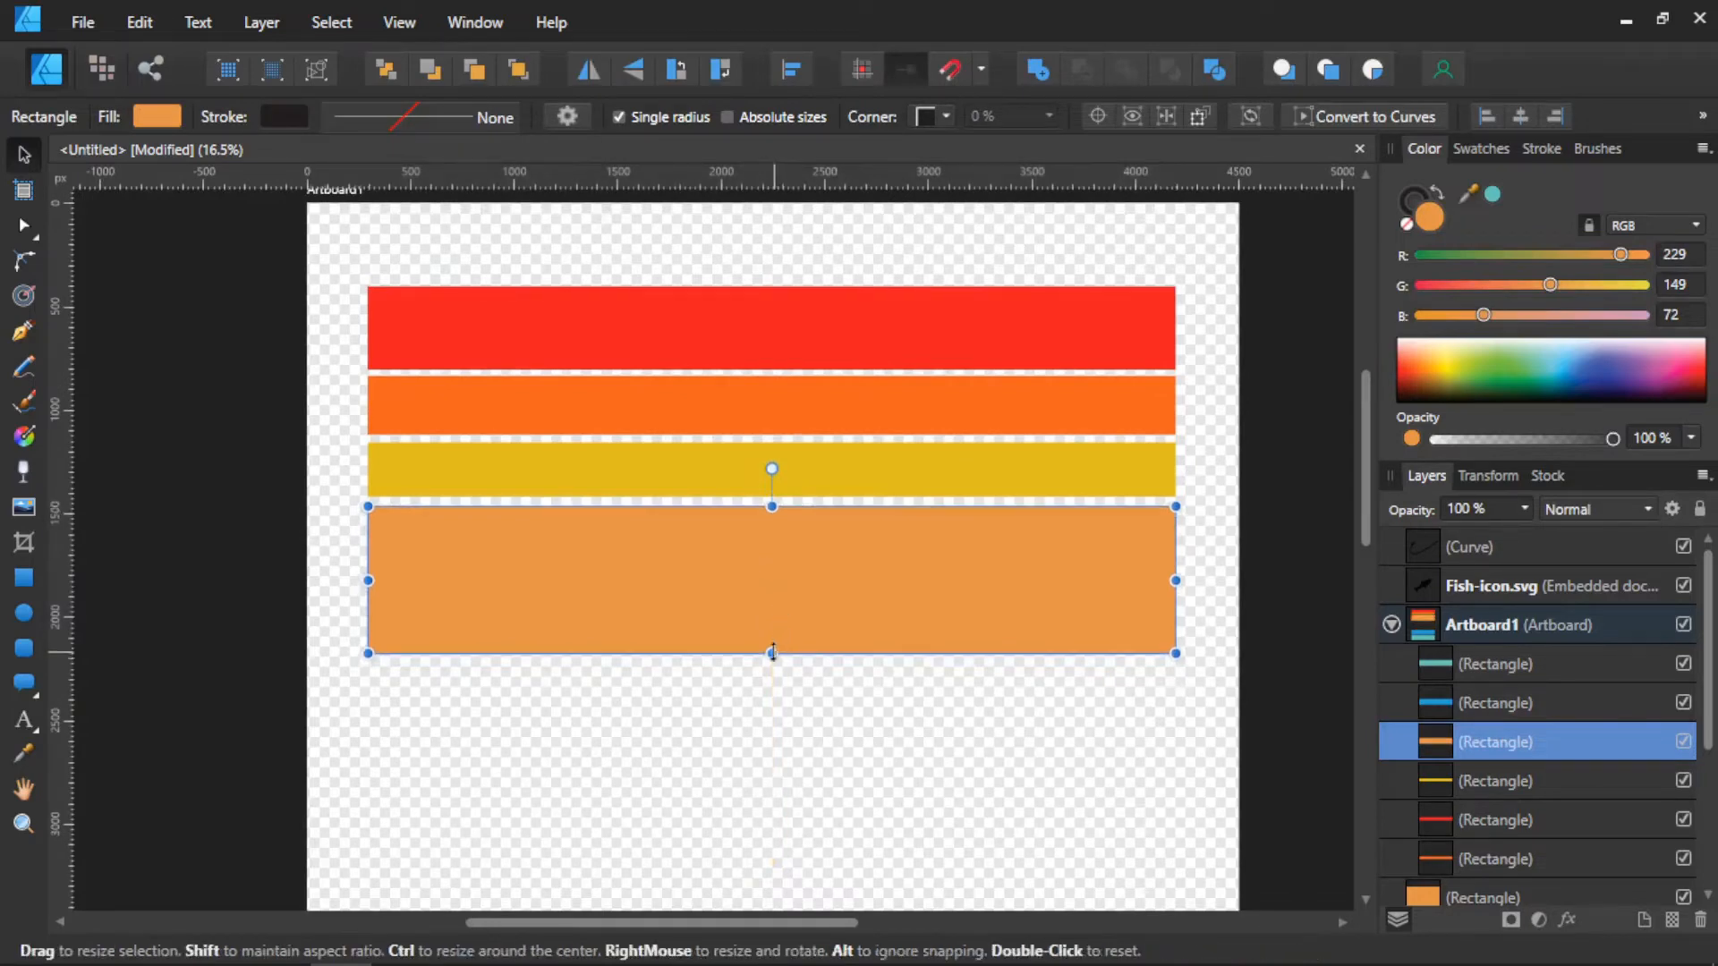
drag(771, 656, 771, 554)
Step: Move the blue and teal bars up toward the stack and thin the blue bar to about 170 px high
scroll(756, 642, down, 5)
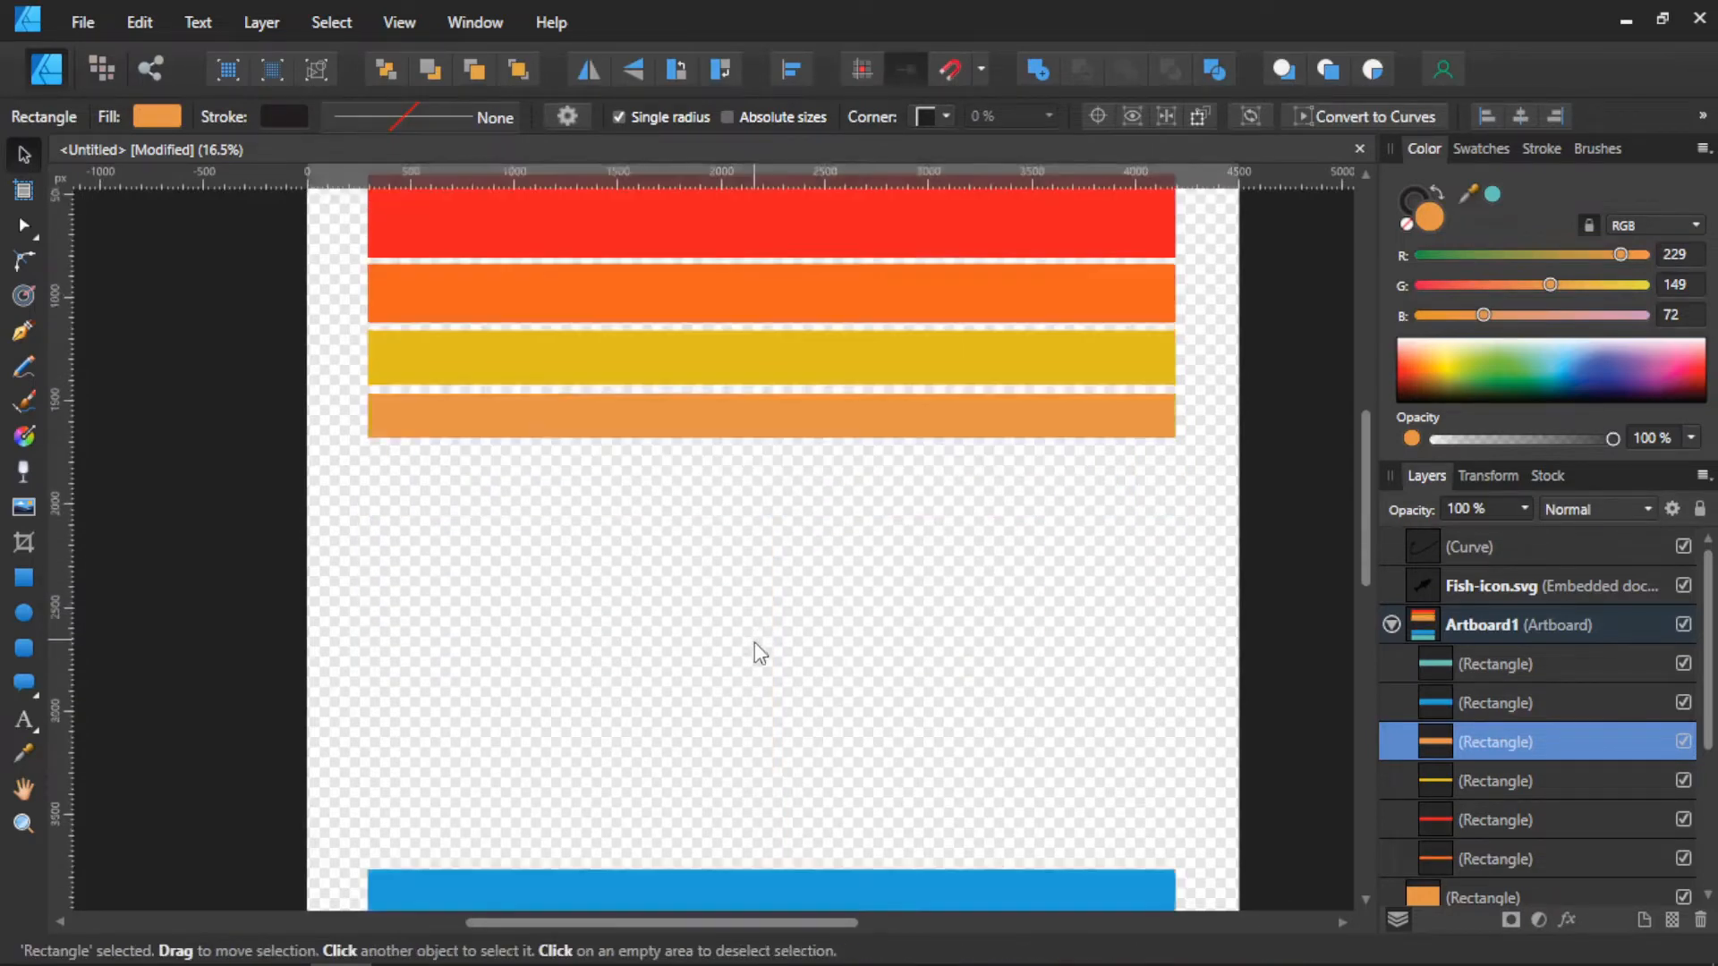
drag(755, 803, 738, 375)
scroll(741, 501, down, 3)
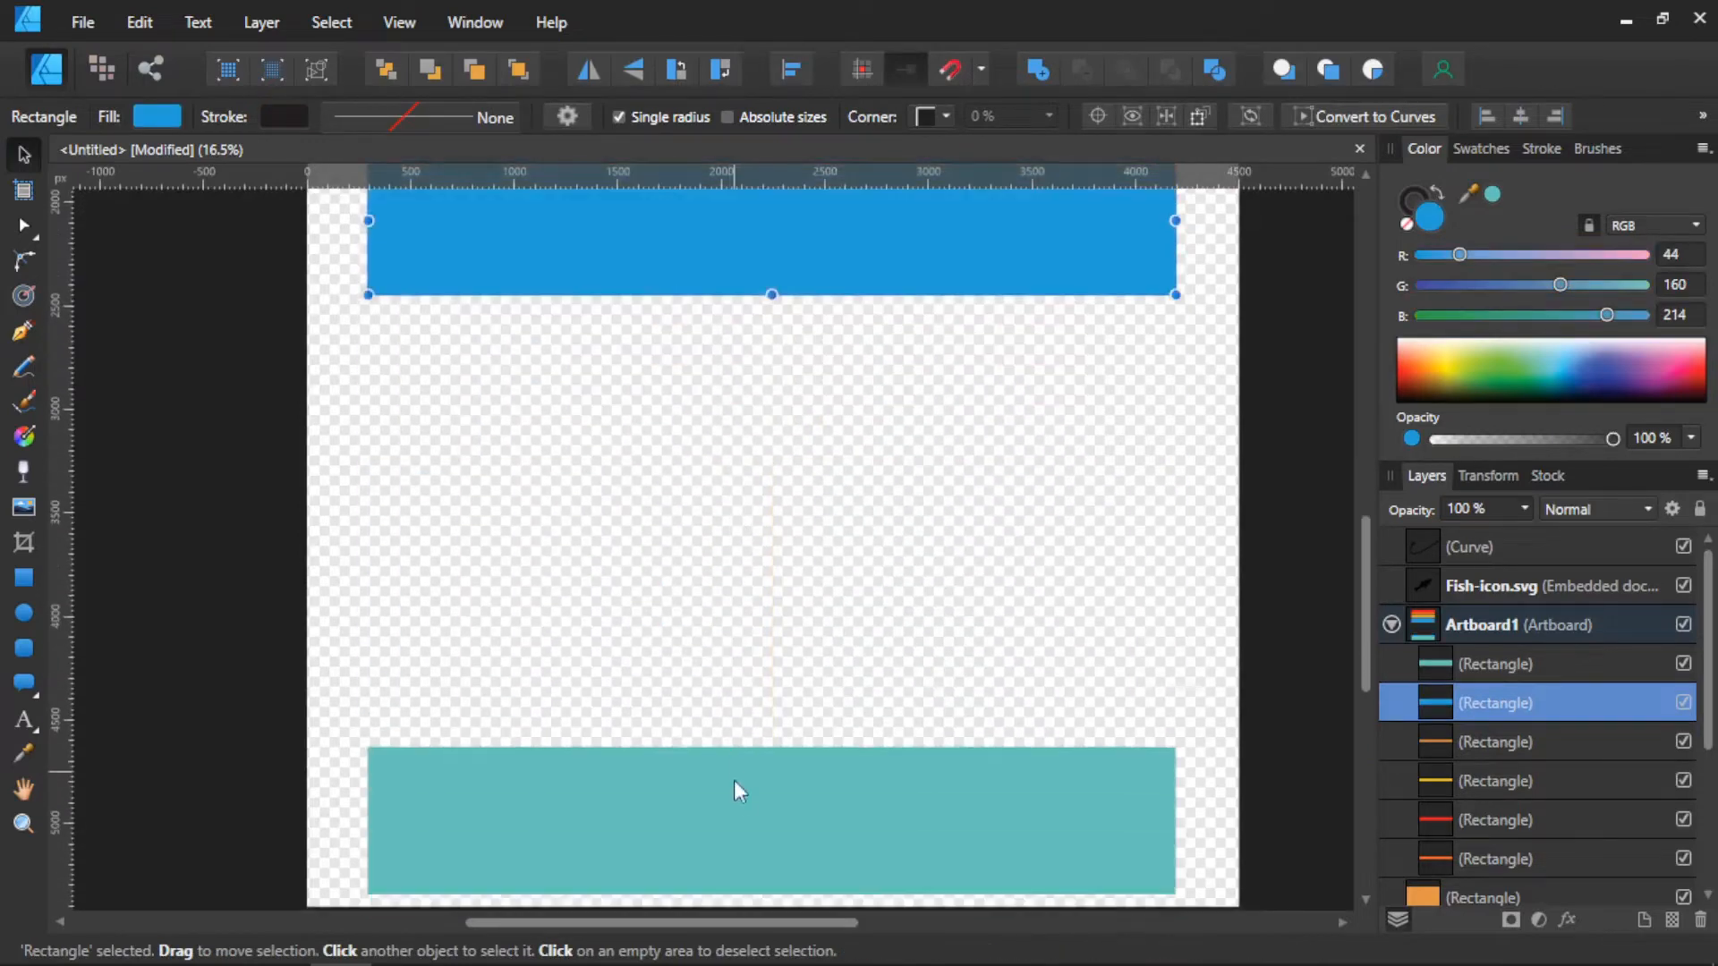
click(750, 821)
drag(749, 820, 739, 405)
scroll(739, 404, up, 4)
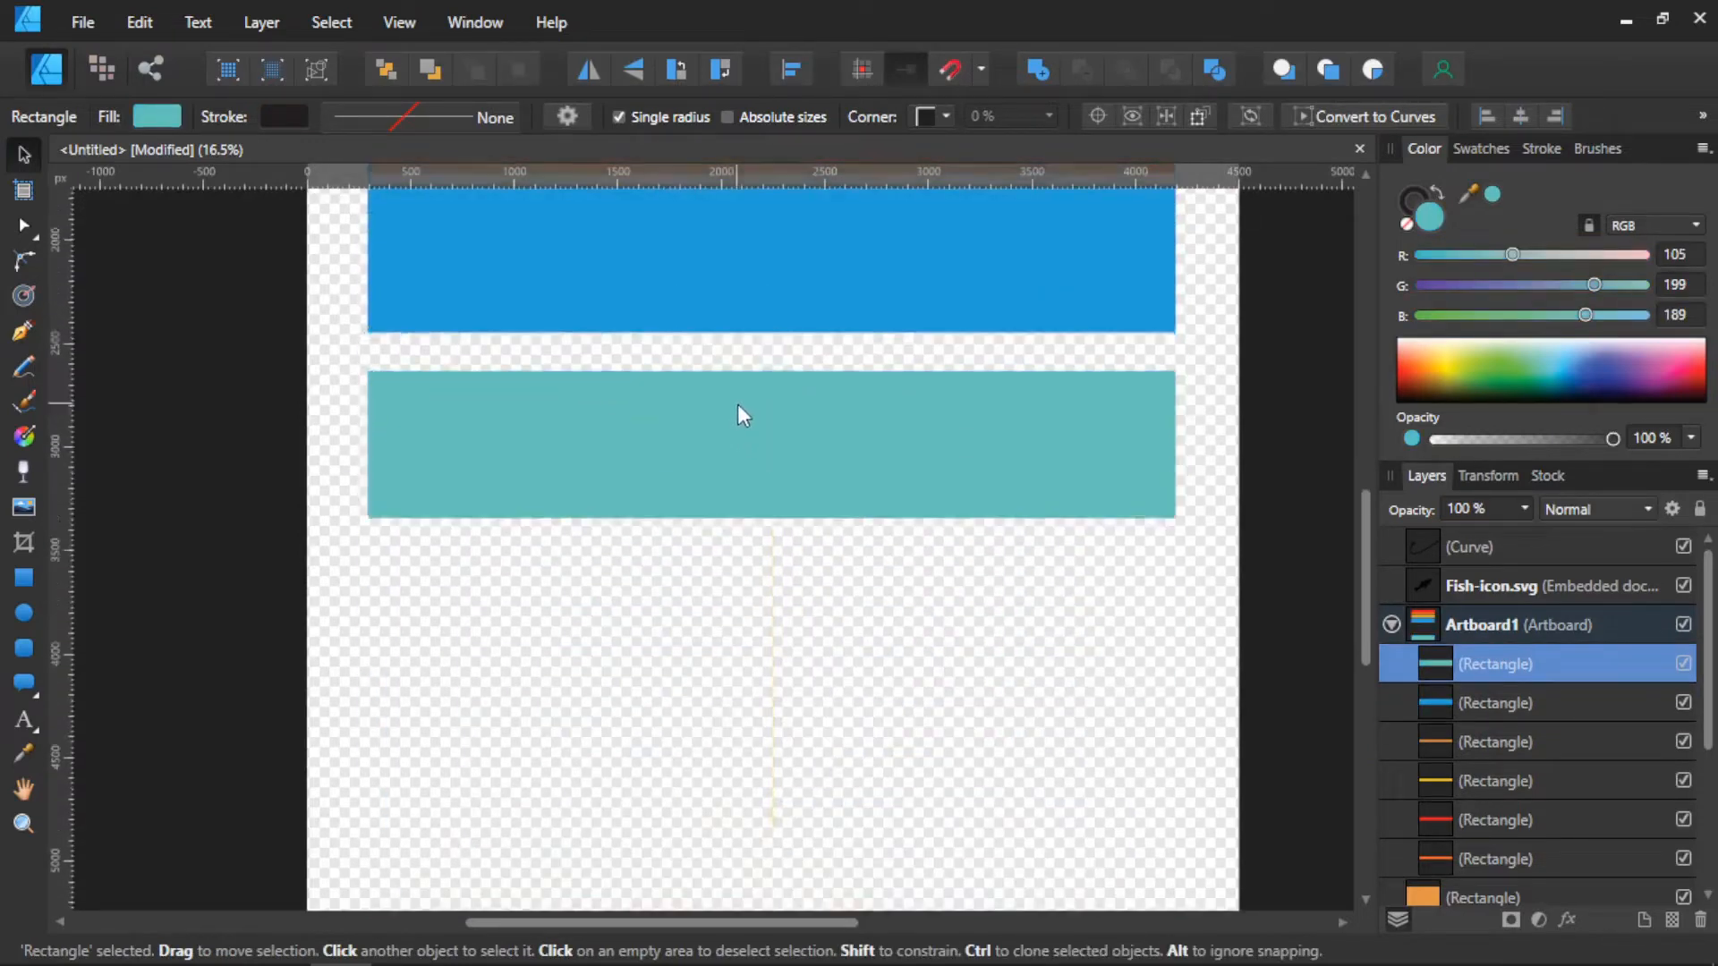
click(753, 451)
drag(771, 521, 771, 407)
Step: Move the teal bar directly beneath the blue bar and thin it to about 100 px high
click(755, 614)
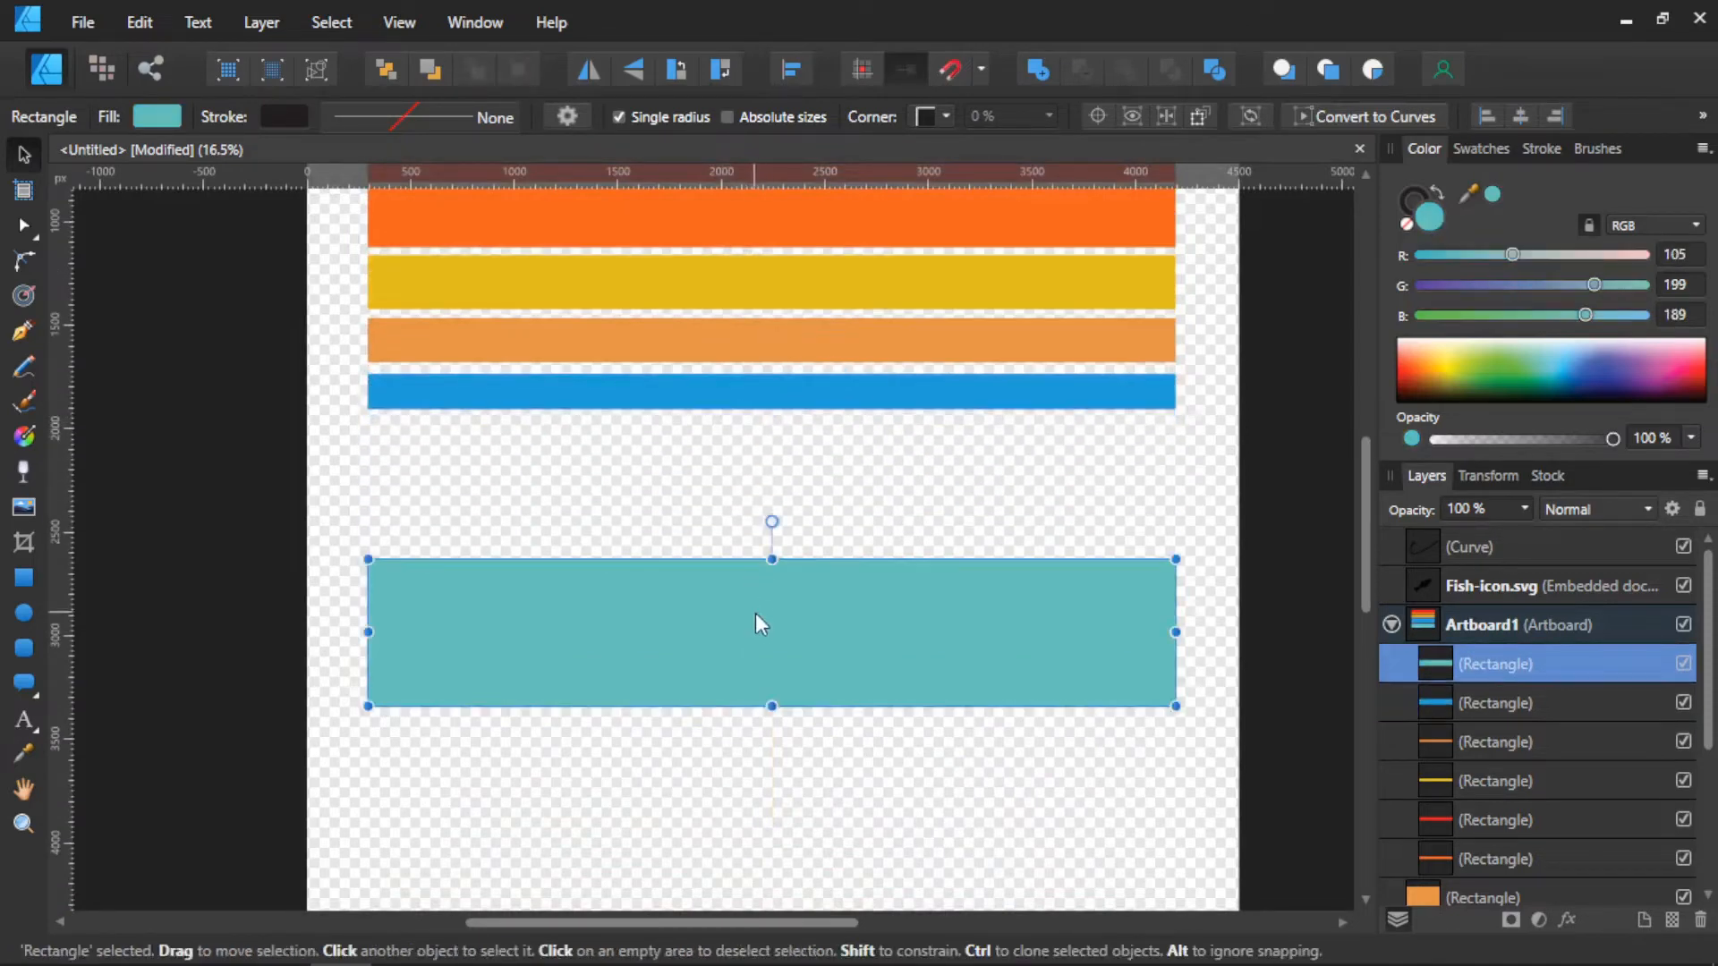
drag(755, 614, 760, 494)
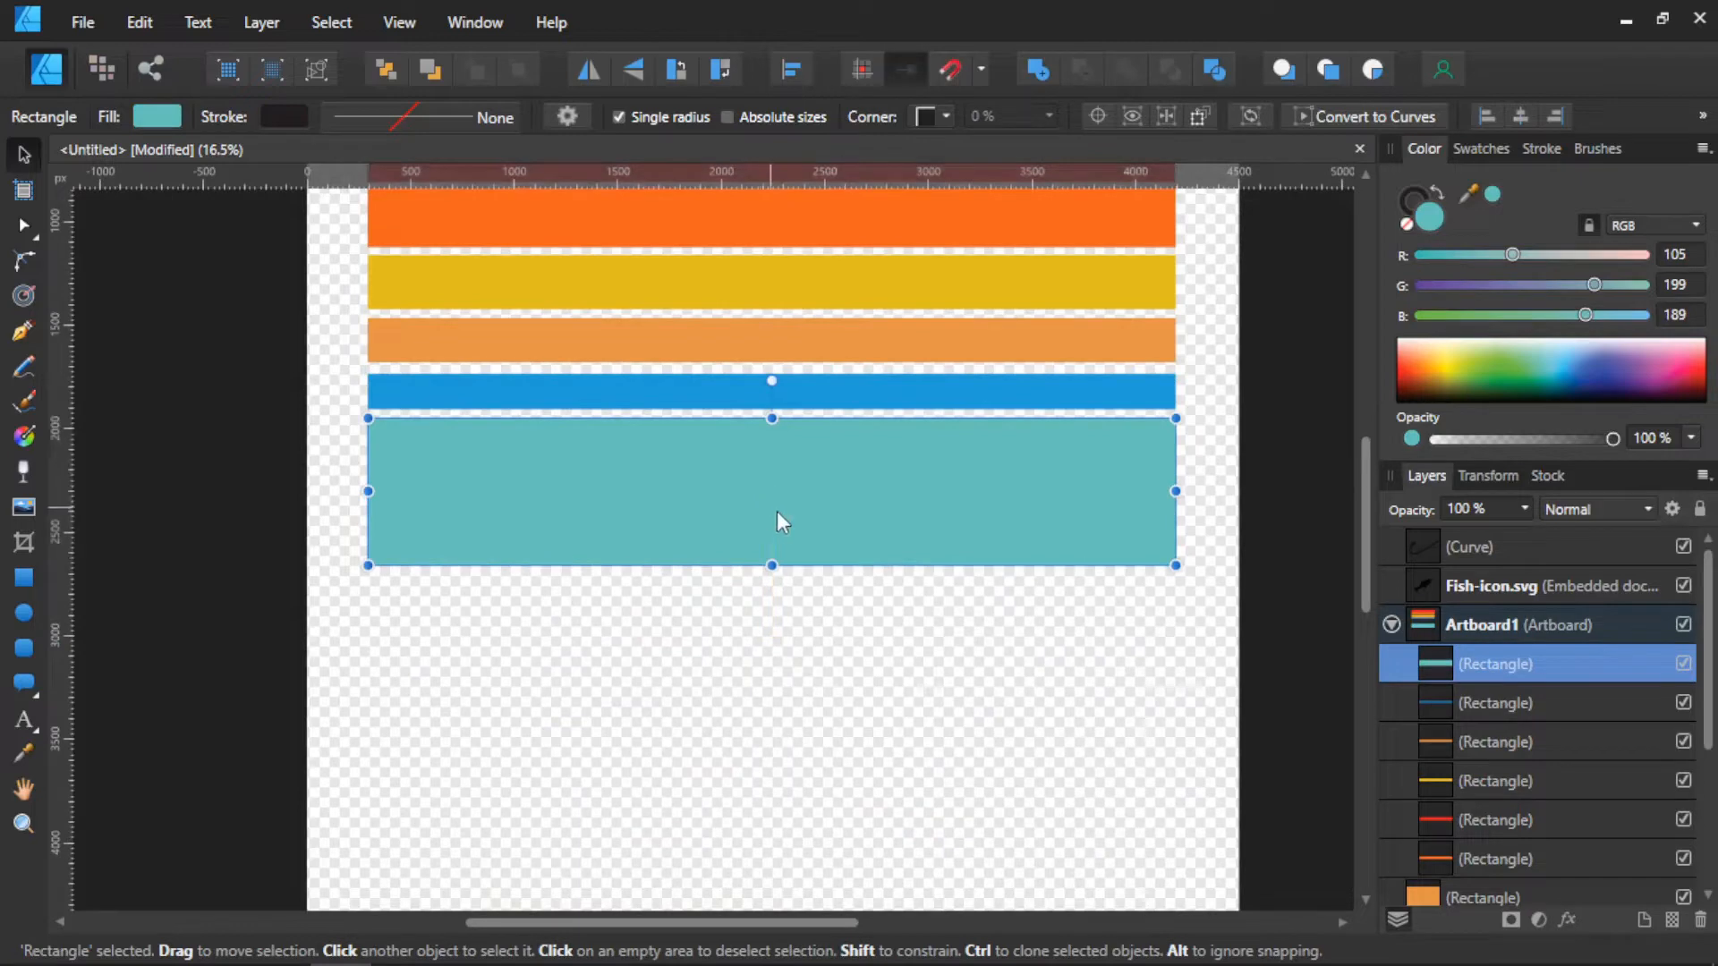
drag(771, 565, 771, 438)
click(794, 582)
Step: Nudge the blue and light orange bars slightly upward and extend the light orange bar's lower edge to even the gaps
scroll(770, 566, up, 2)
scroll(754, 535, up, 5)
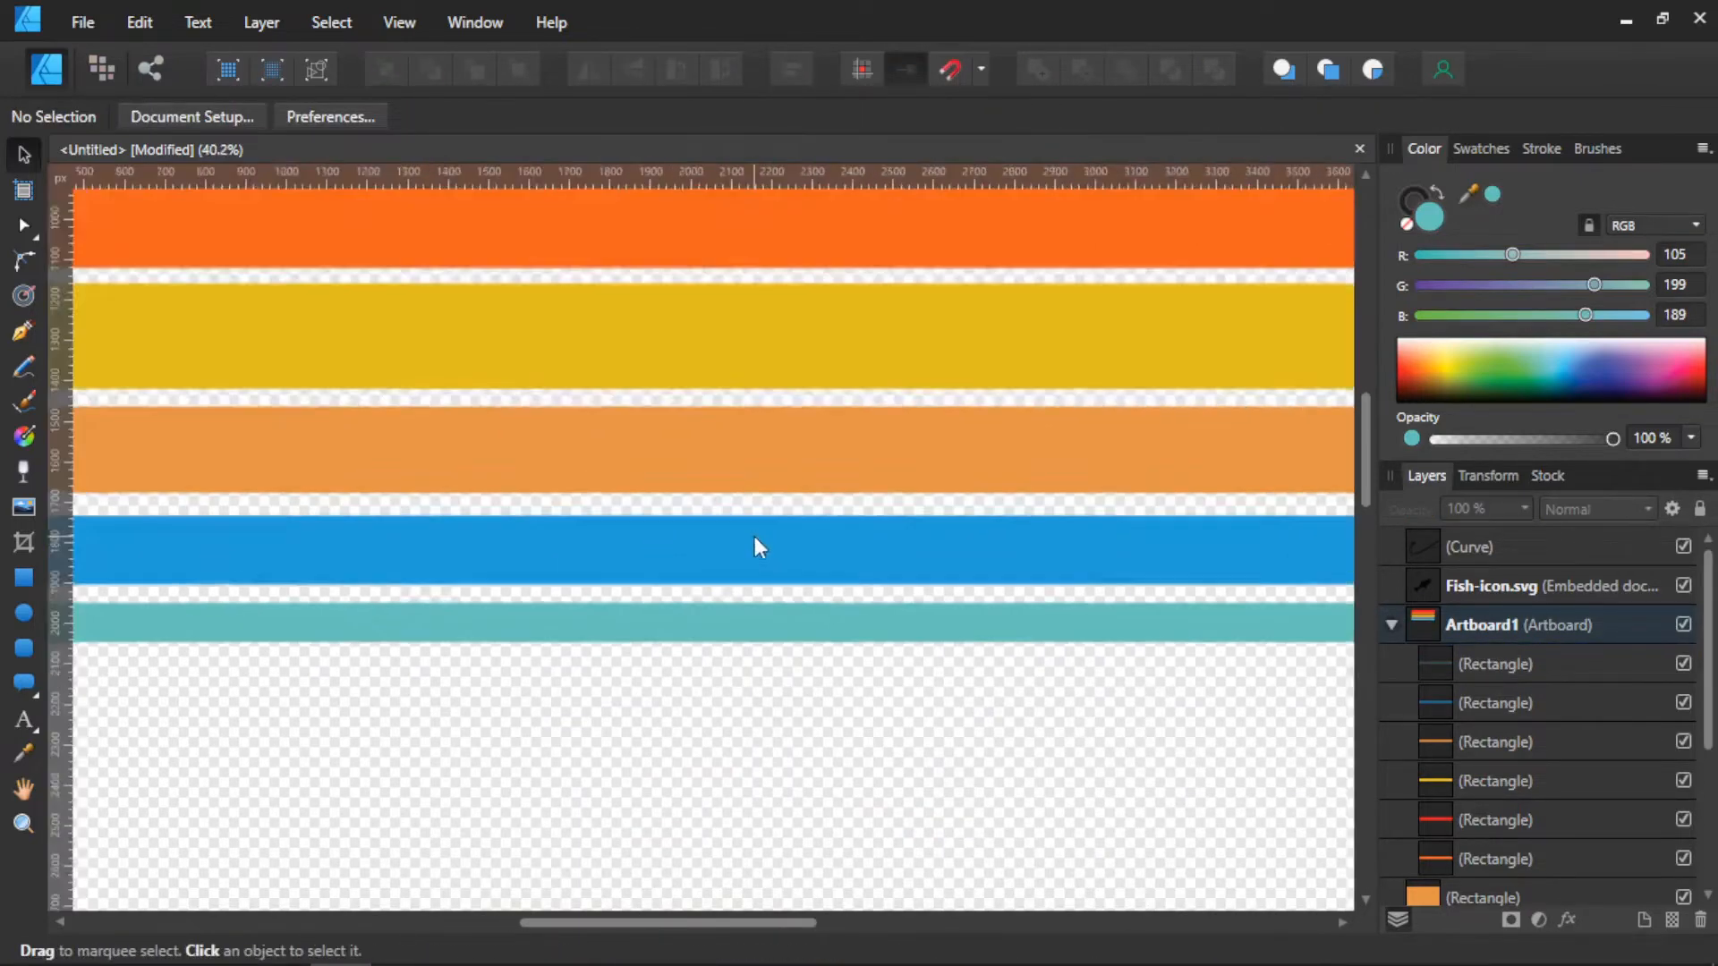
click(775, 559)
drag(784, 551, 780, 544)
click(771, 410)
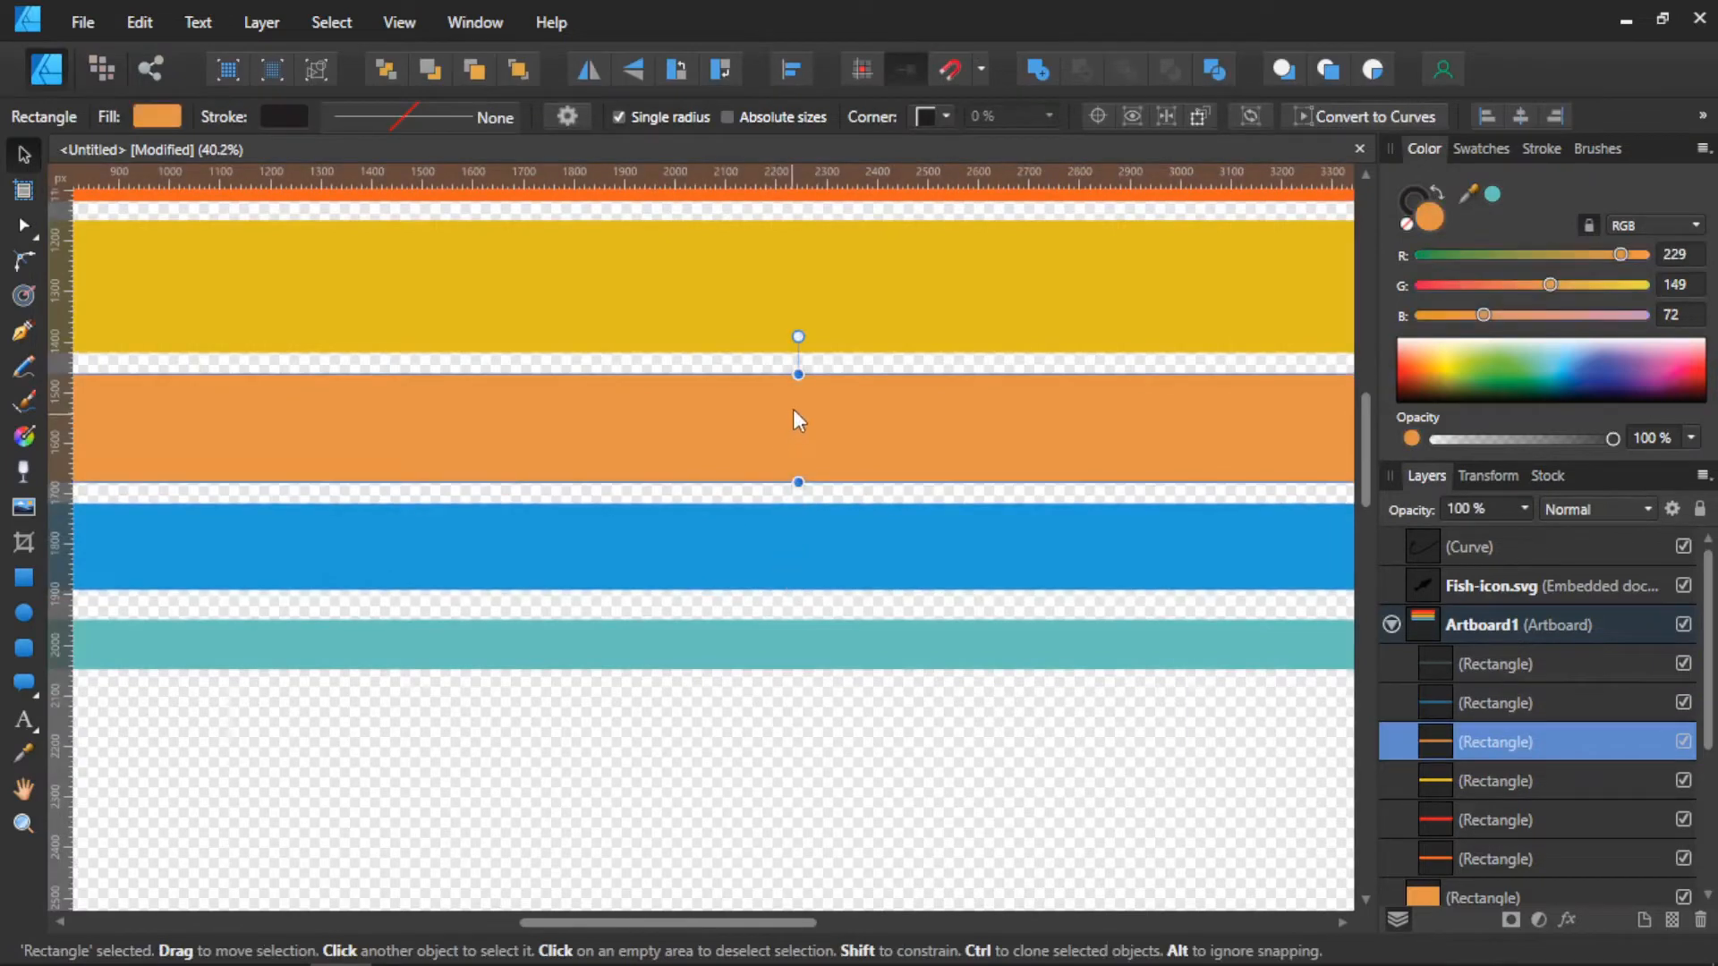
drag(798, 420, 798, 412)
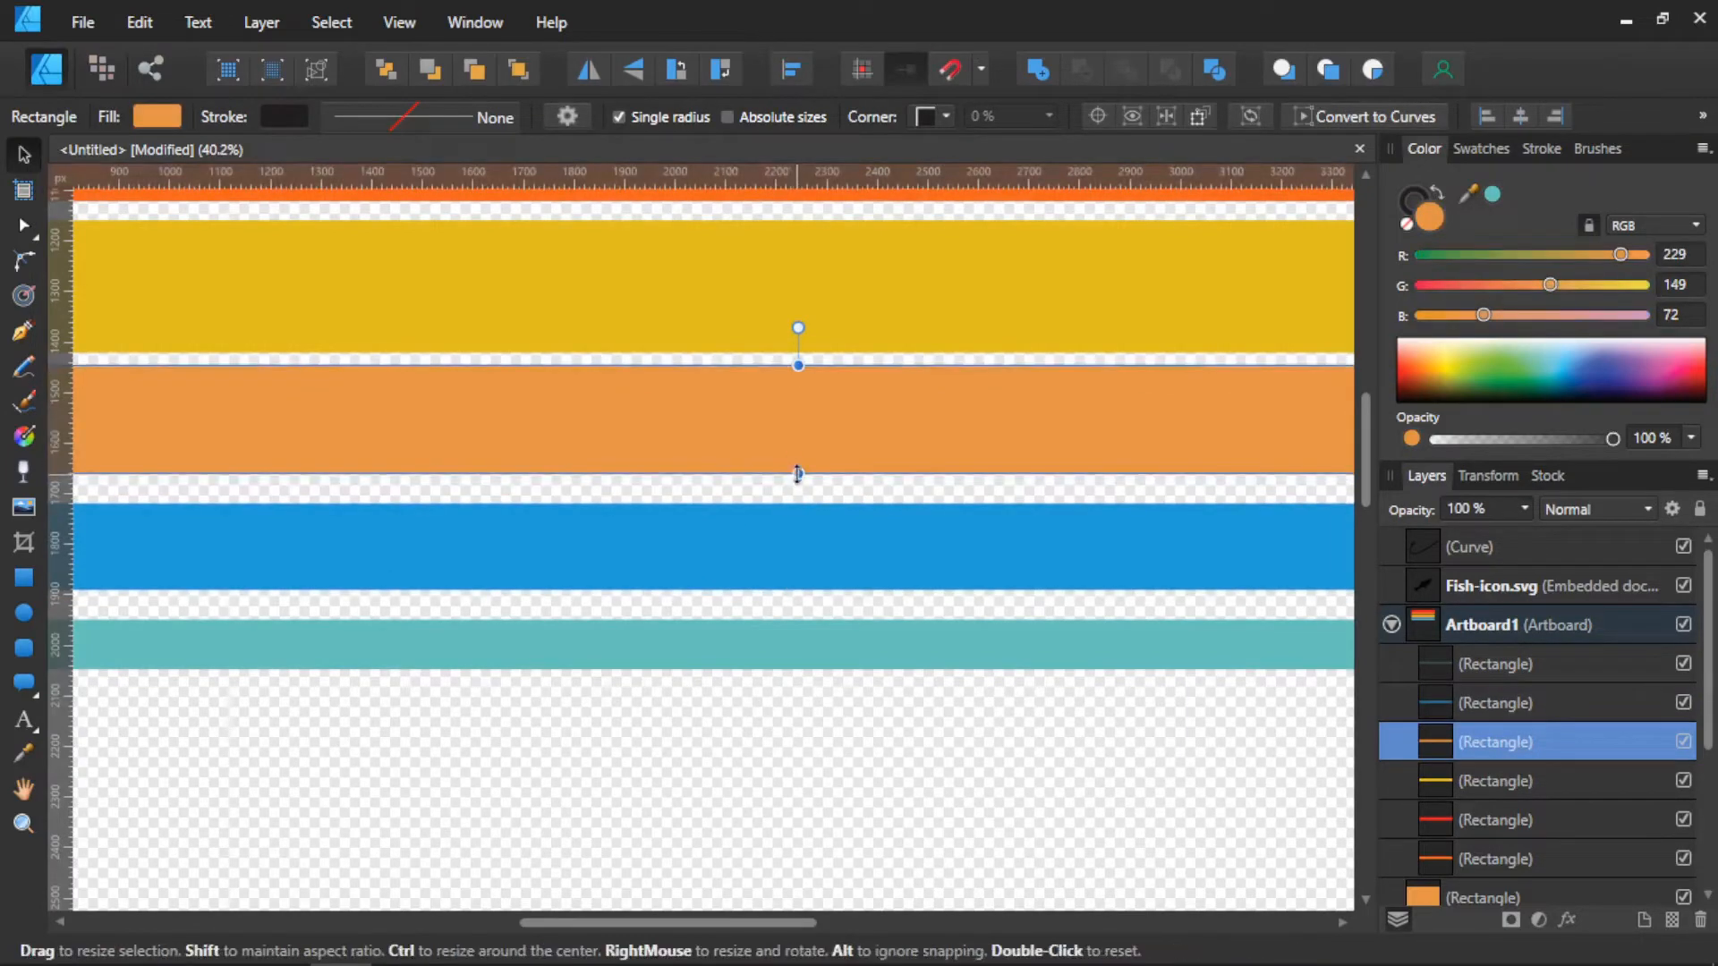
drag(798, 476, 793, 502)
Step: Extend the lower edges of the blue and teal bars to heights of about 195 px and 120 px
click(791, 545)
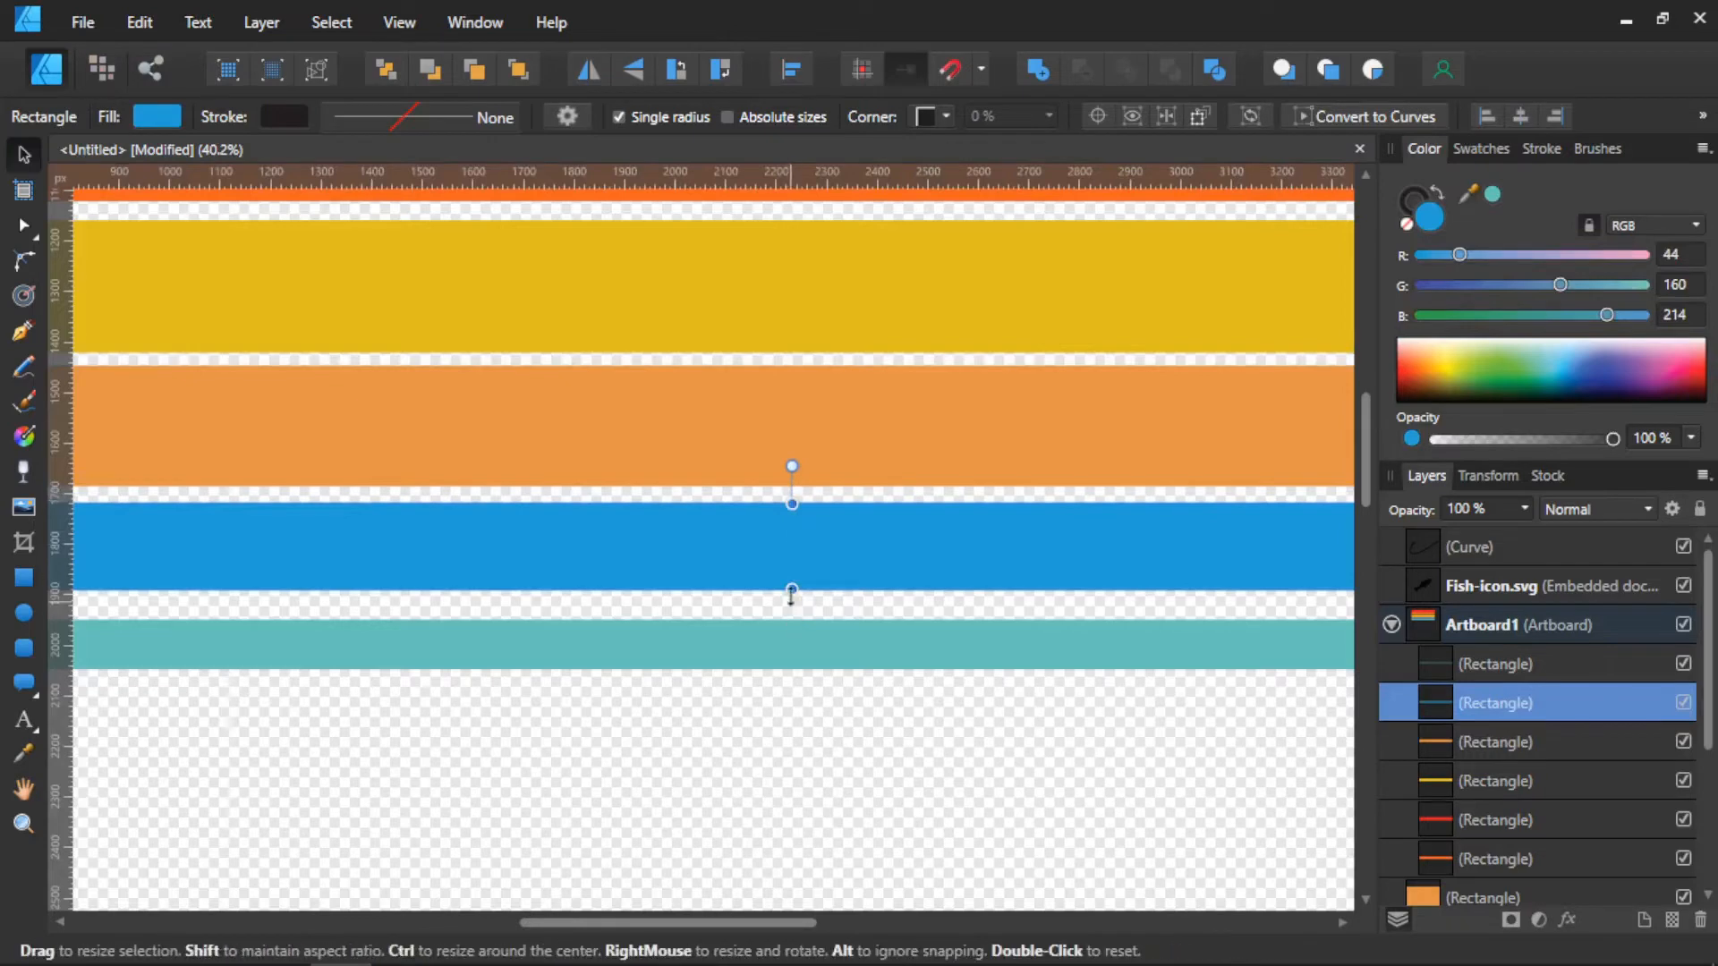
drag(792, 592, 791, 604)
click(787, 647)
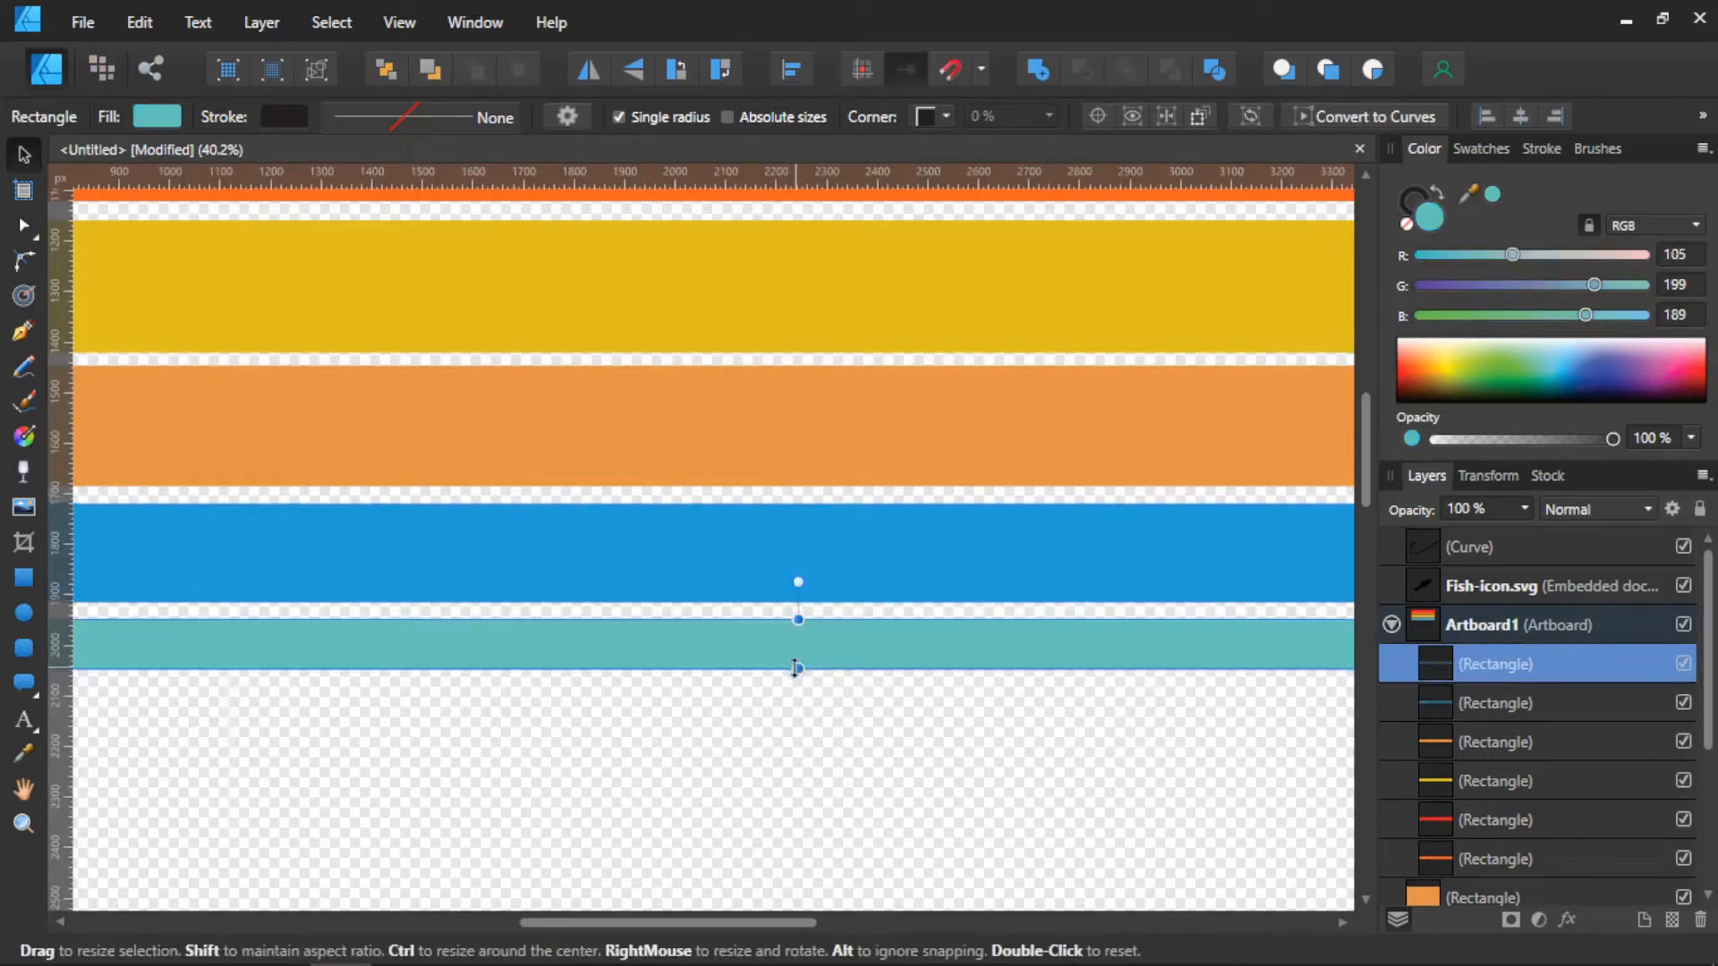
drag(800, 676, 800, 690)
click(802, 729)
Step: Draw a circle about 1950 px in diameter over the middle of the coloured stripes
scroll(771, 742, down, 5)
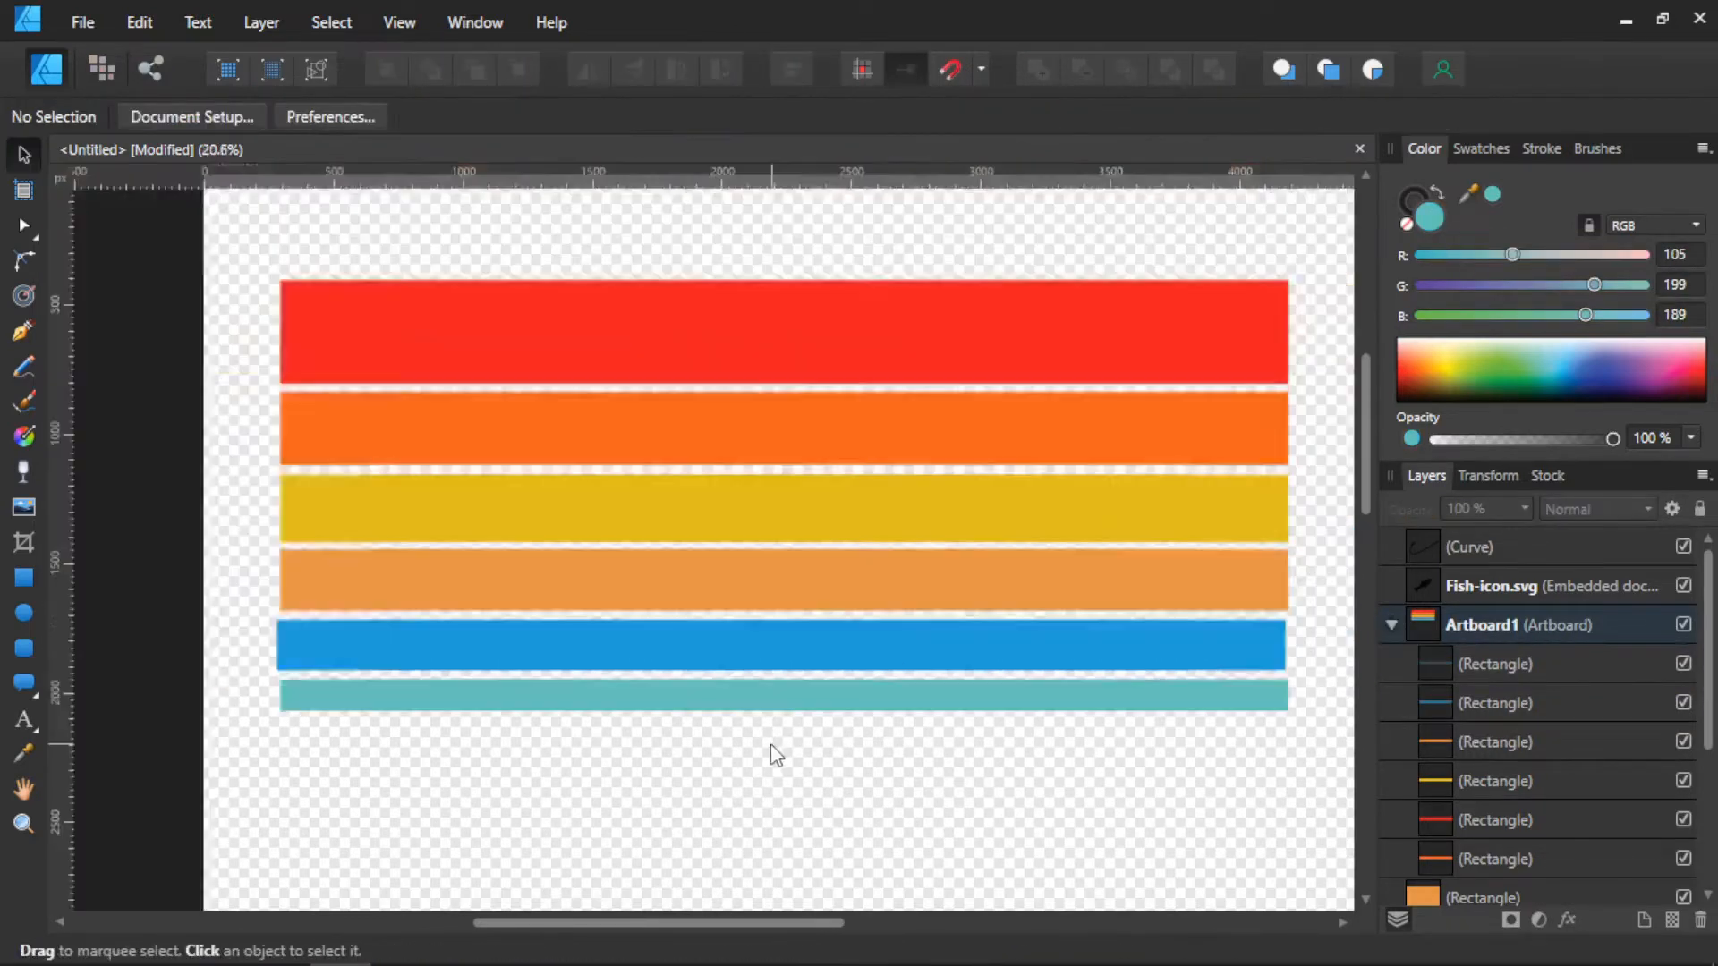
scroll(767, 702, up, 1)
drag(782, 791, 749, 713)
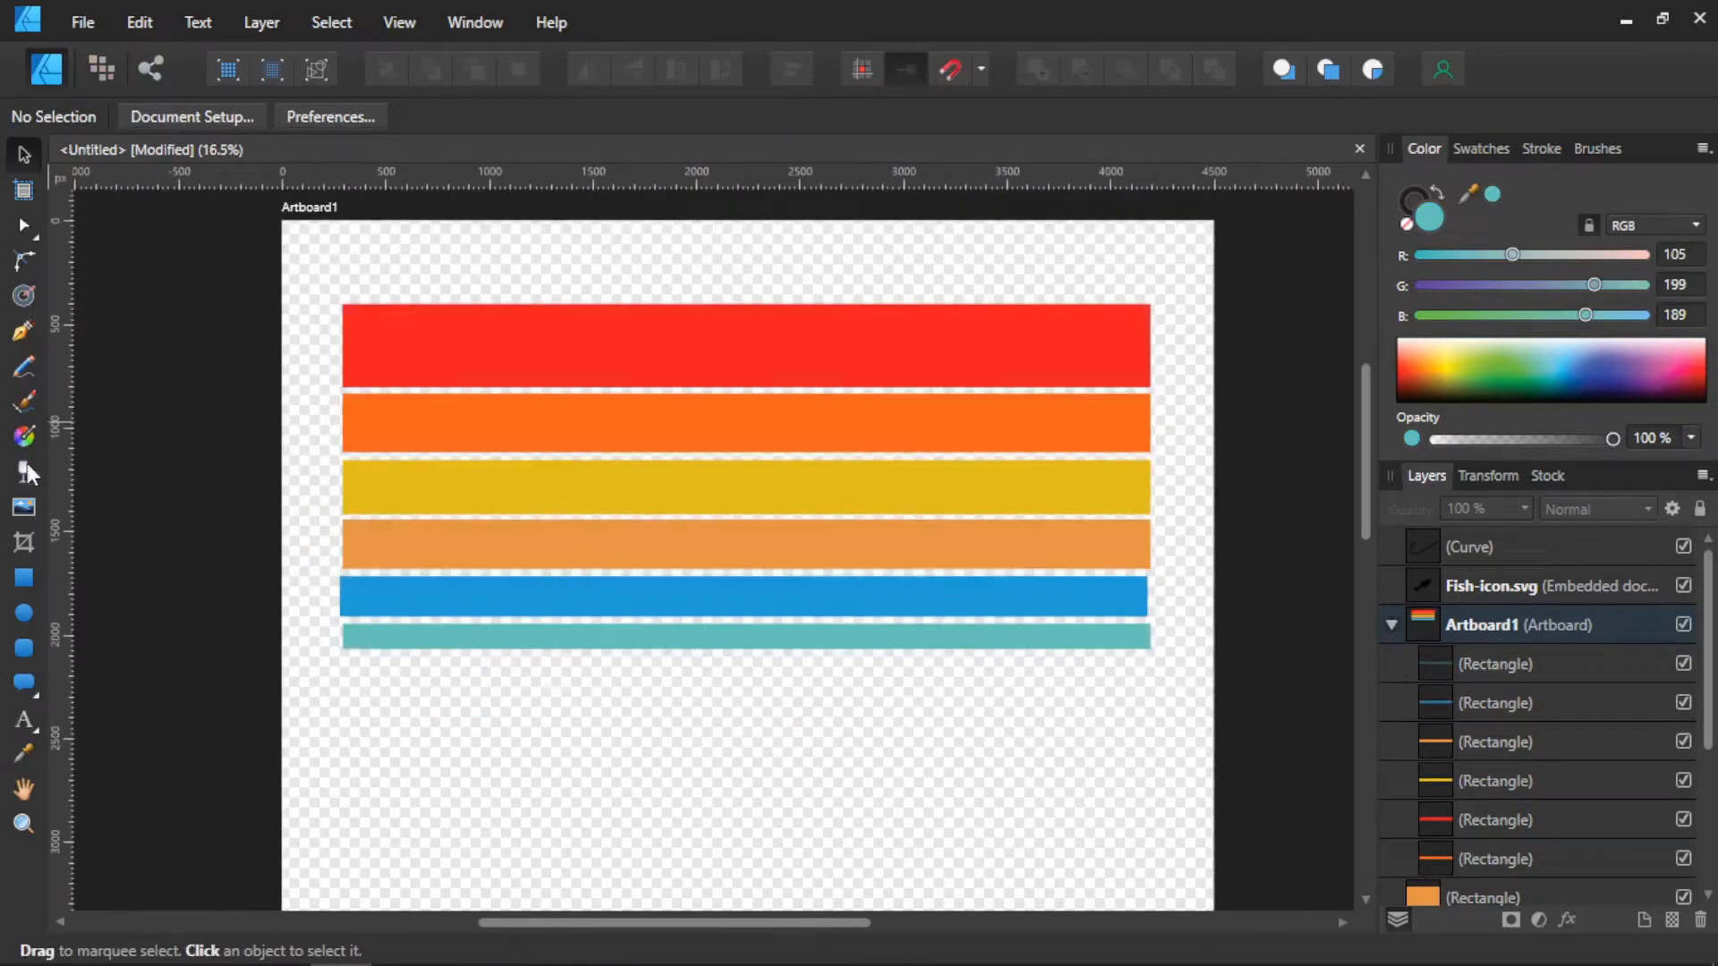
click(25, 613)
drag(553, 346, 985, 717)
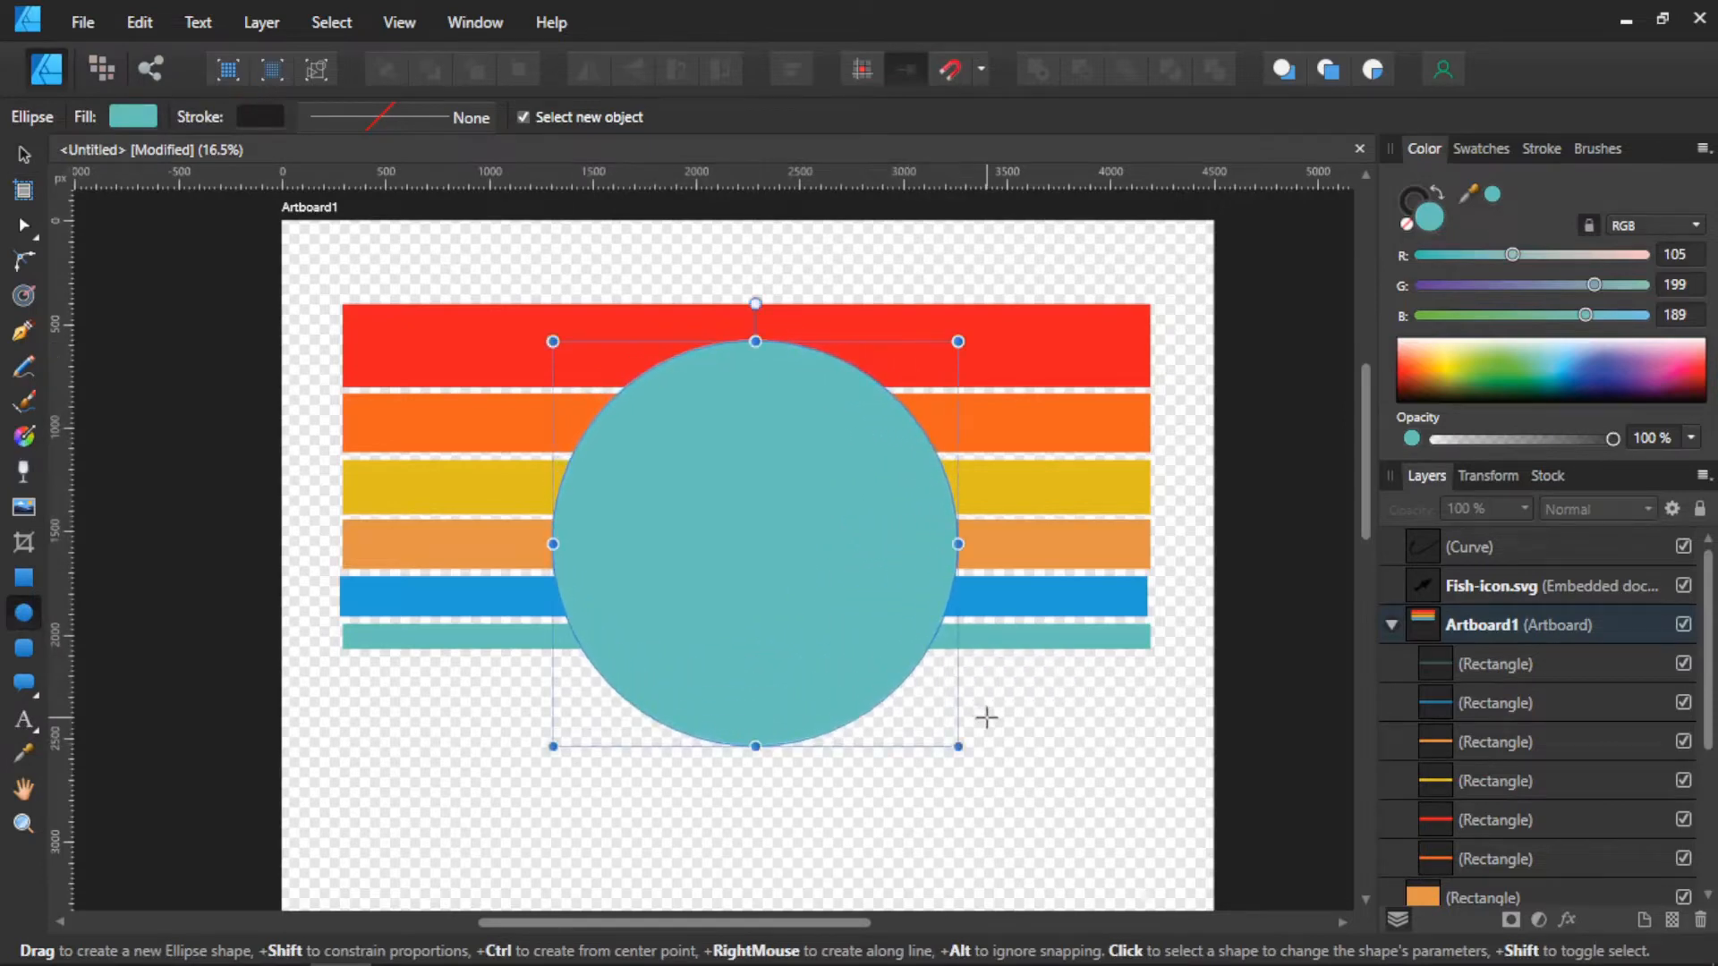
Step: Move the circle up so its upper edge meets the red bar's upper edge, and remove its fill
click(23, 159)
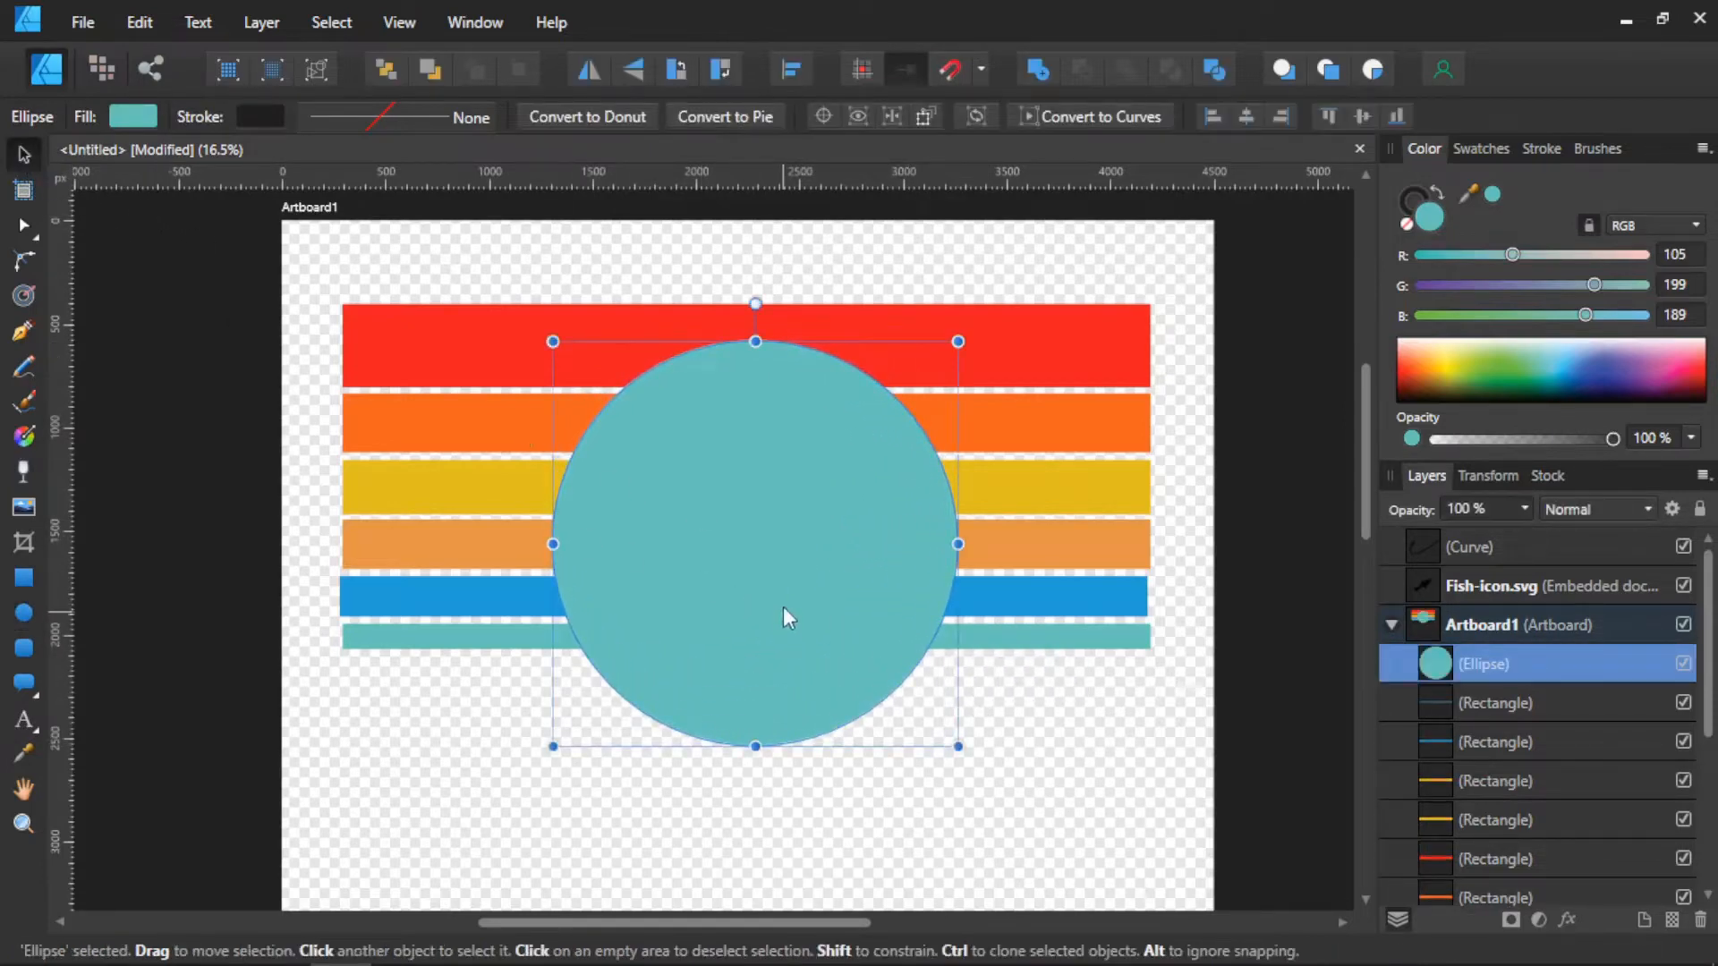
drag(782, 607, 779, 580)
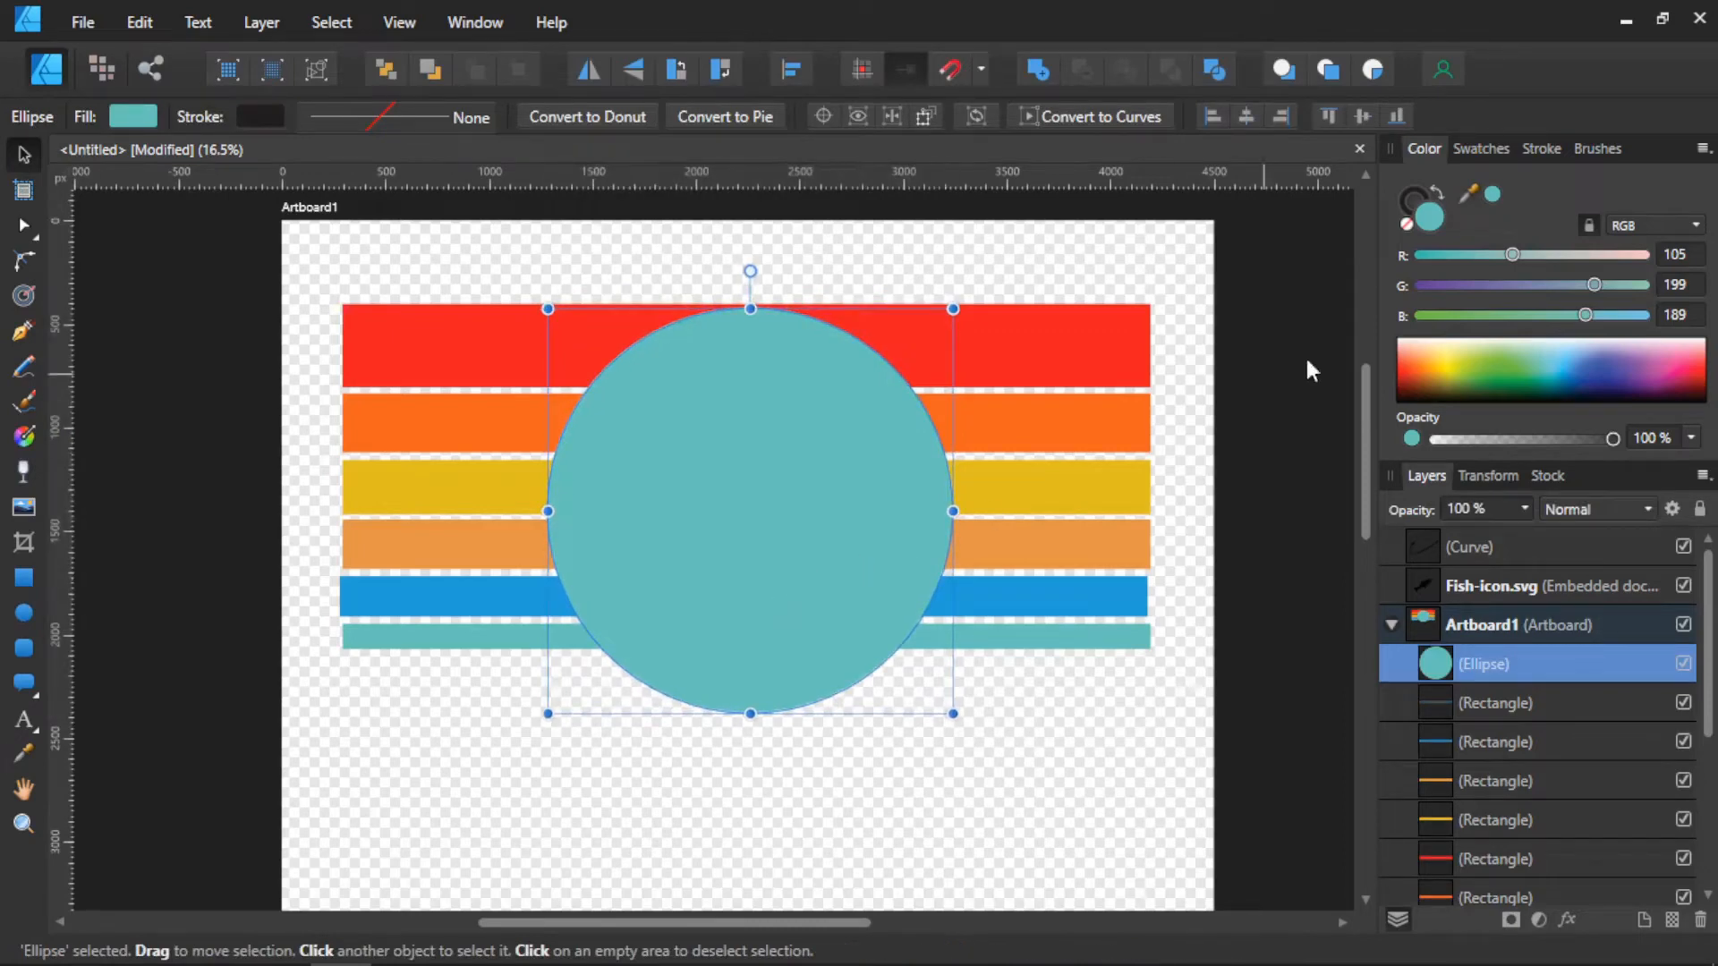
click(1407, 225)
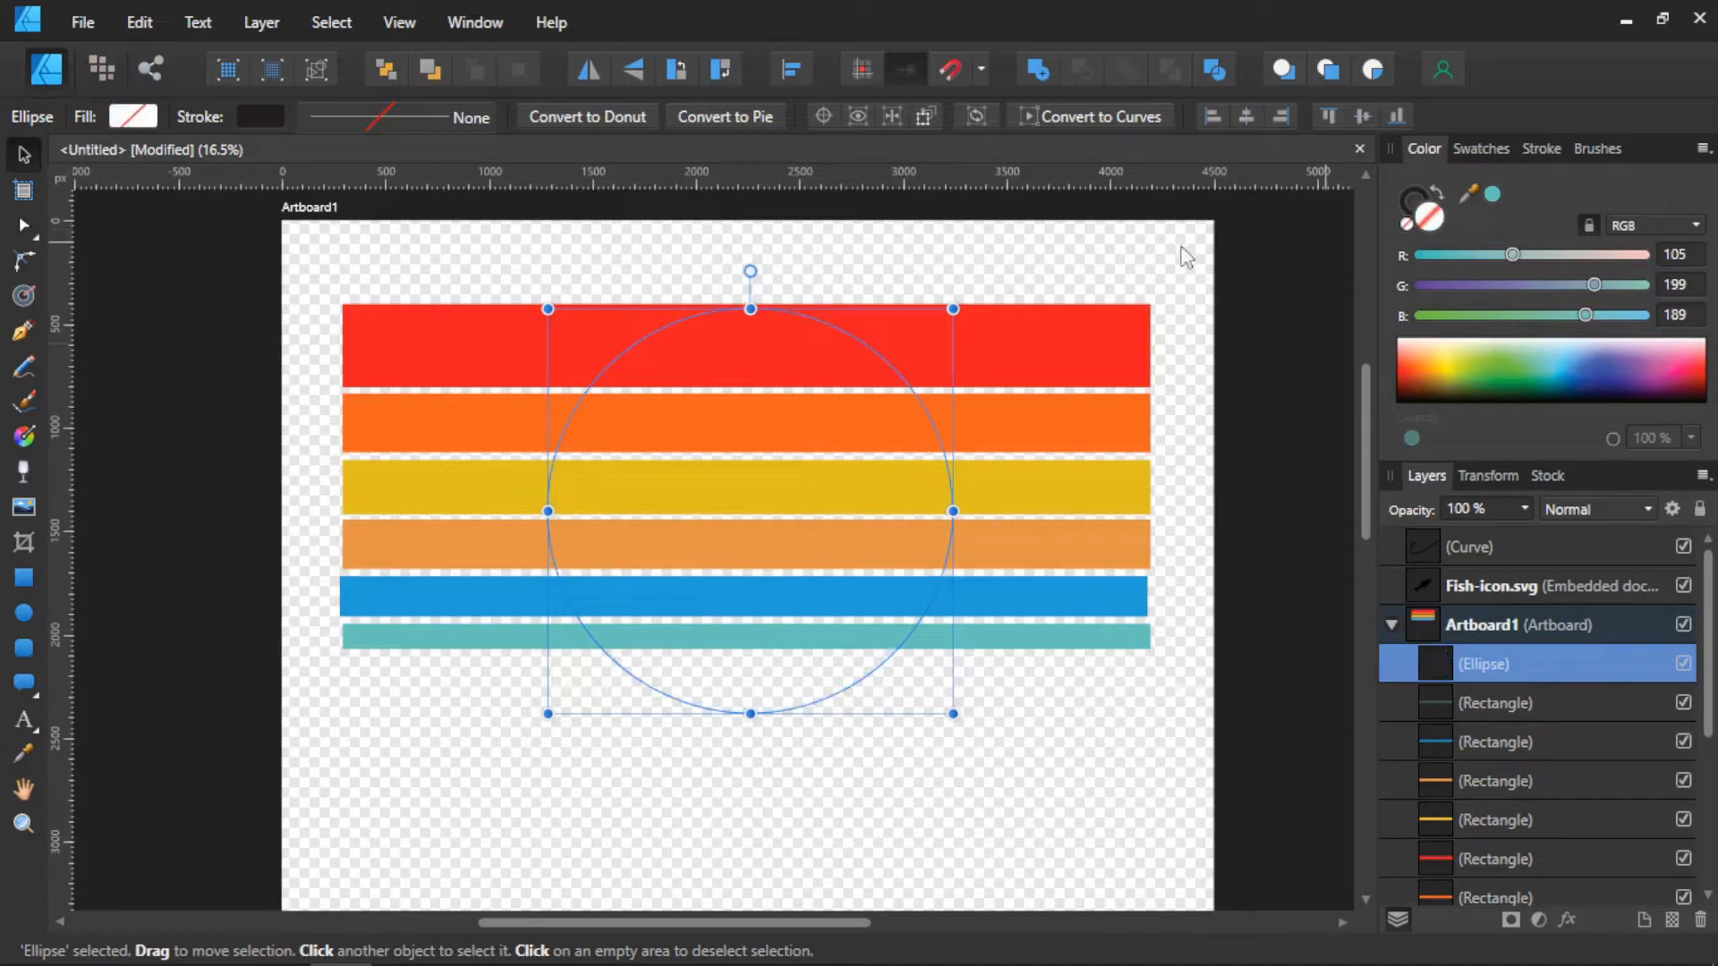
Step: Clip all six coloured bars inside the unfilled circle by nesting their layers within the ellipse layer
click(1436, 700)
scroll(1441, 716, down, 3)
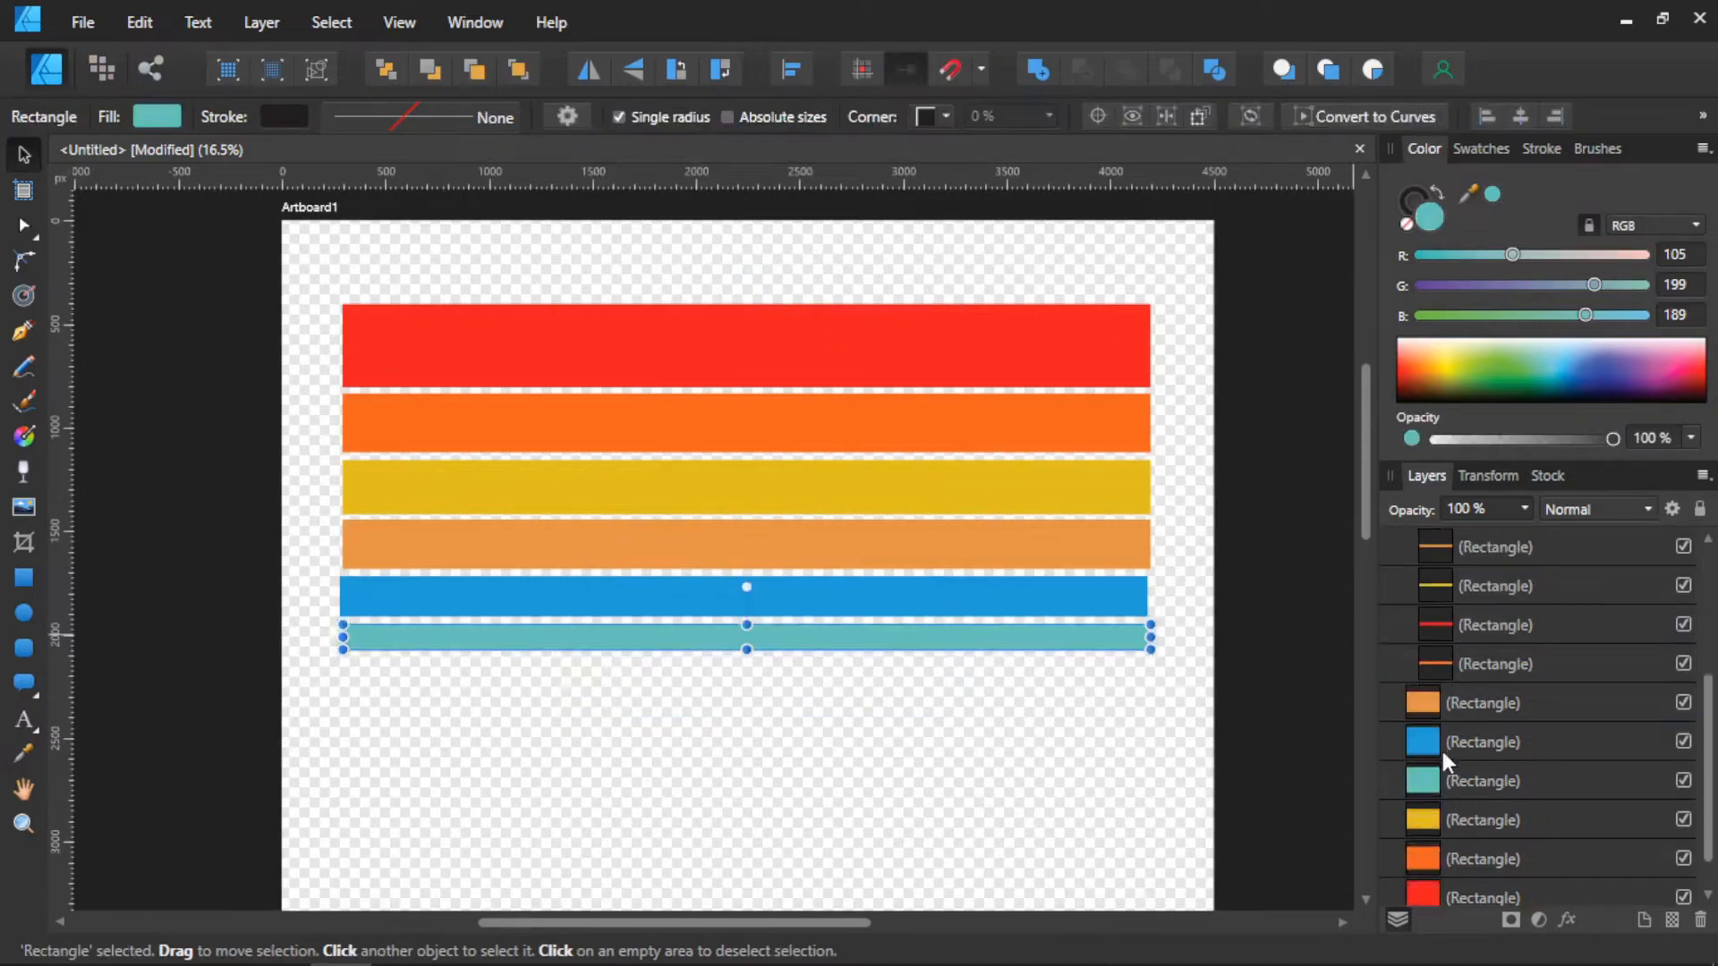
shift+click(1440, 664)
scroll(1440, 664, up, 3)
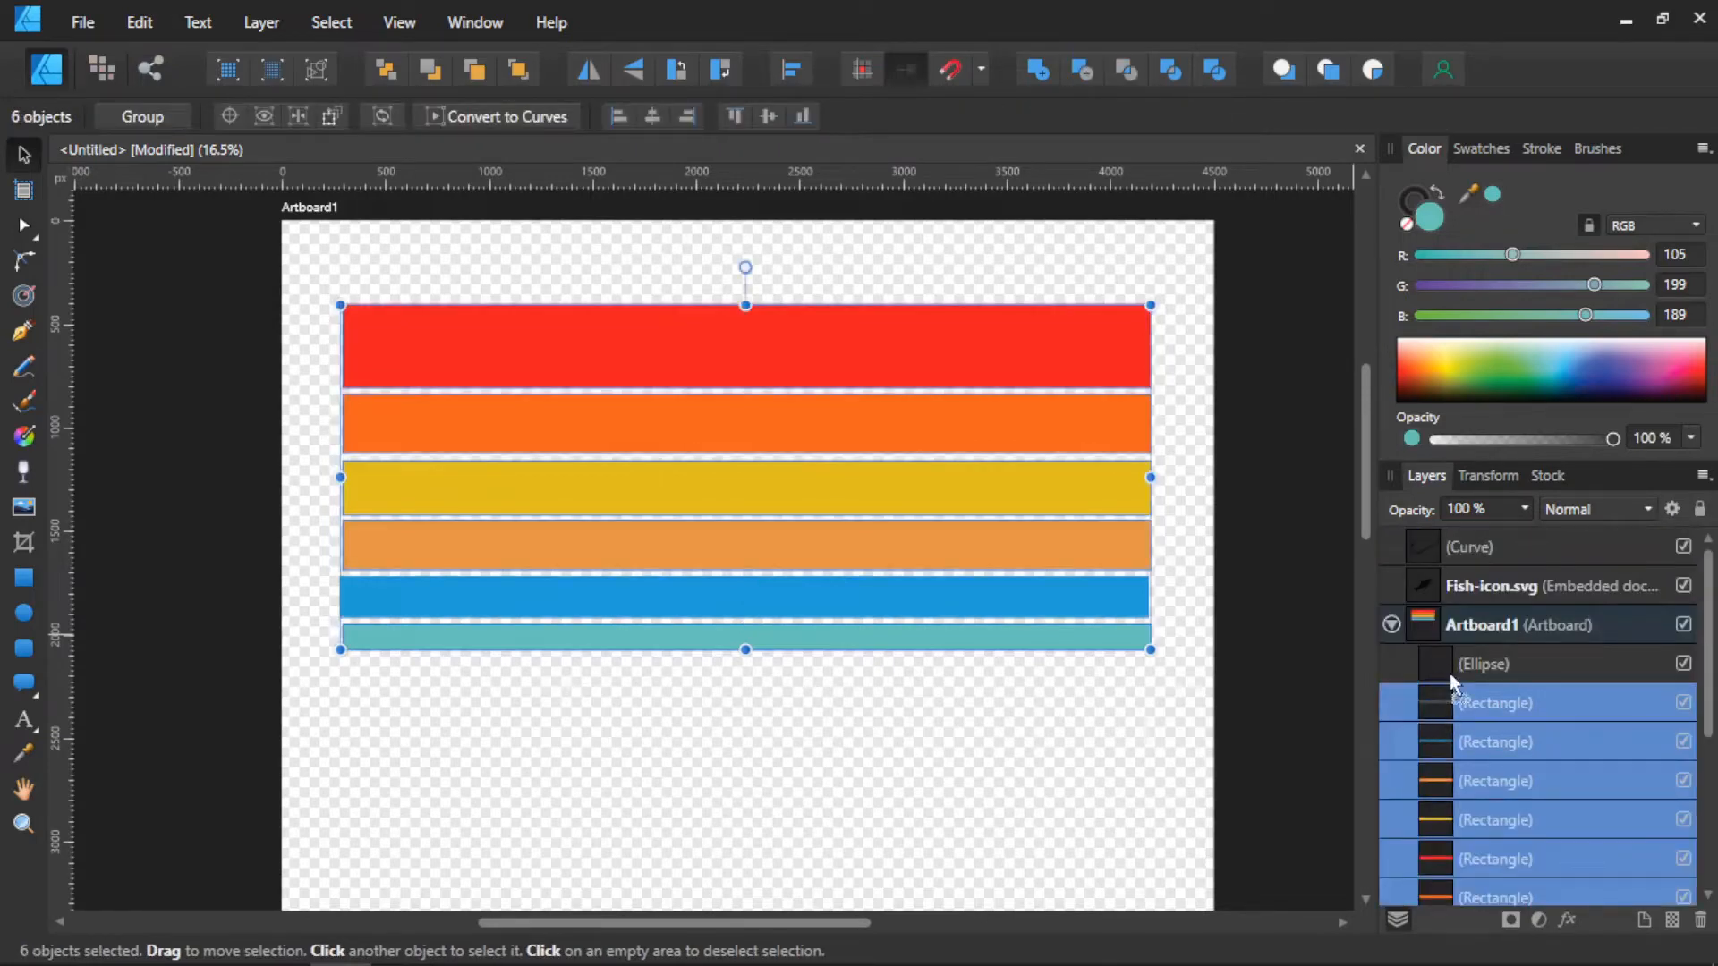
drag(1449, 673, 1455, 663)
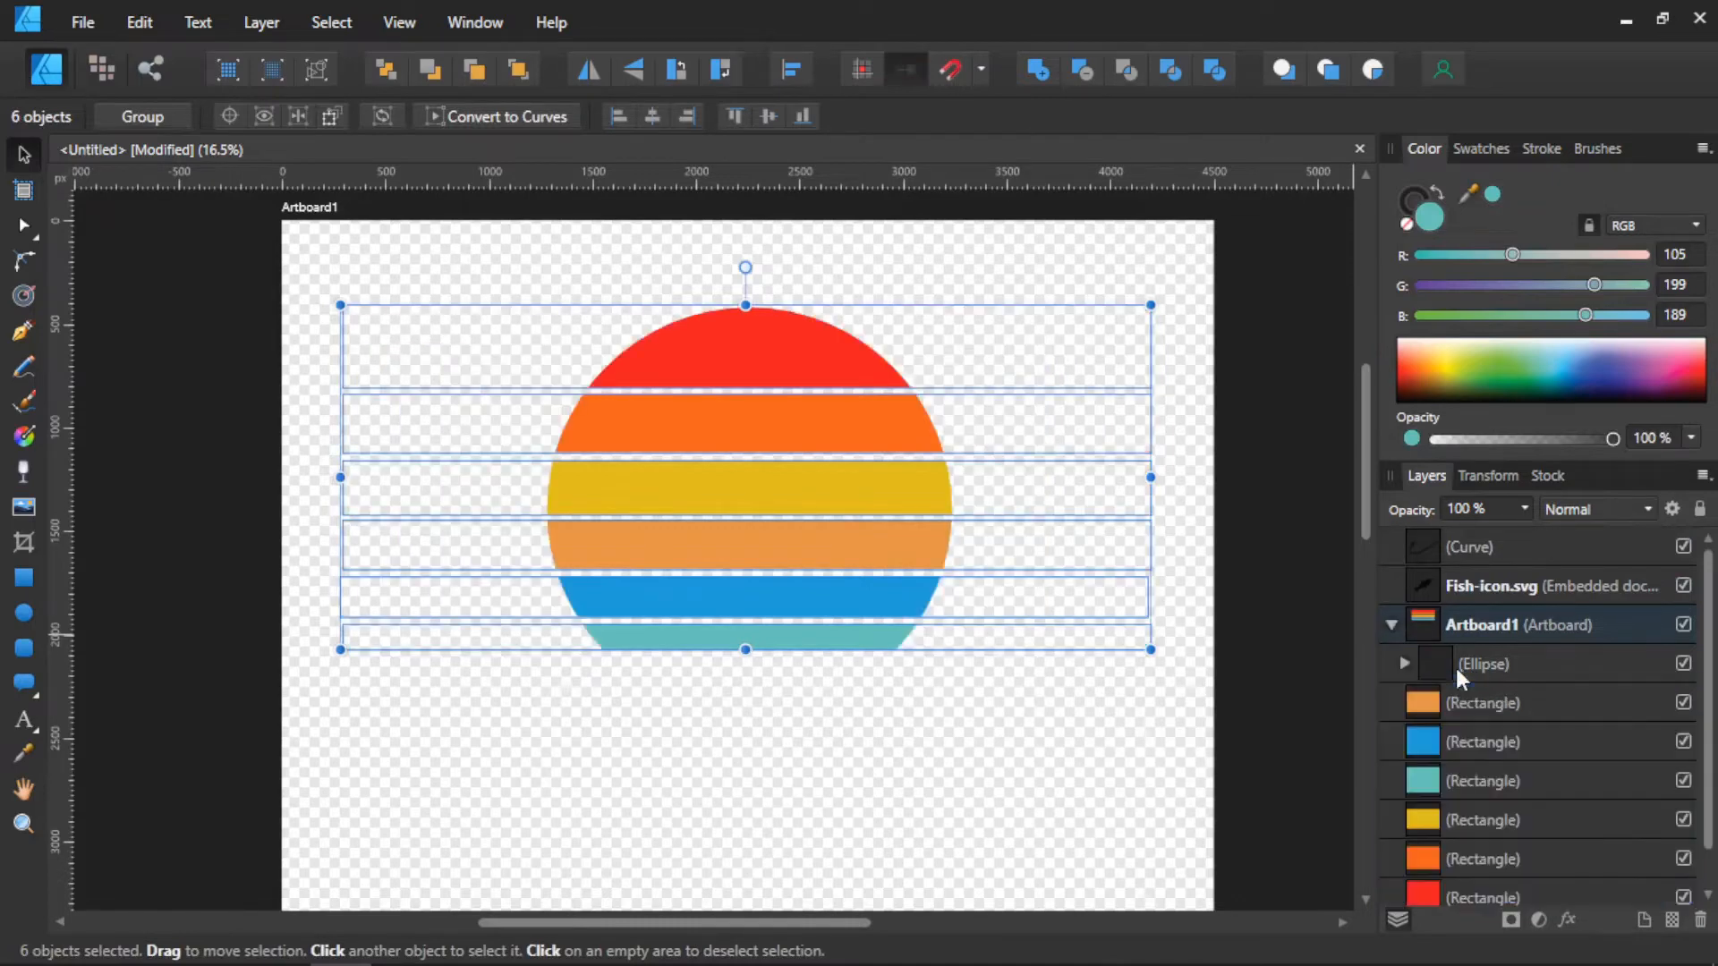
click(1154, 765)
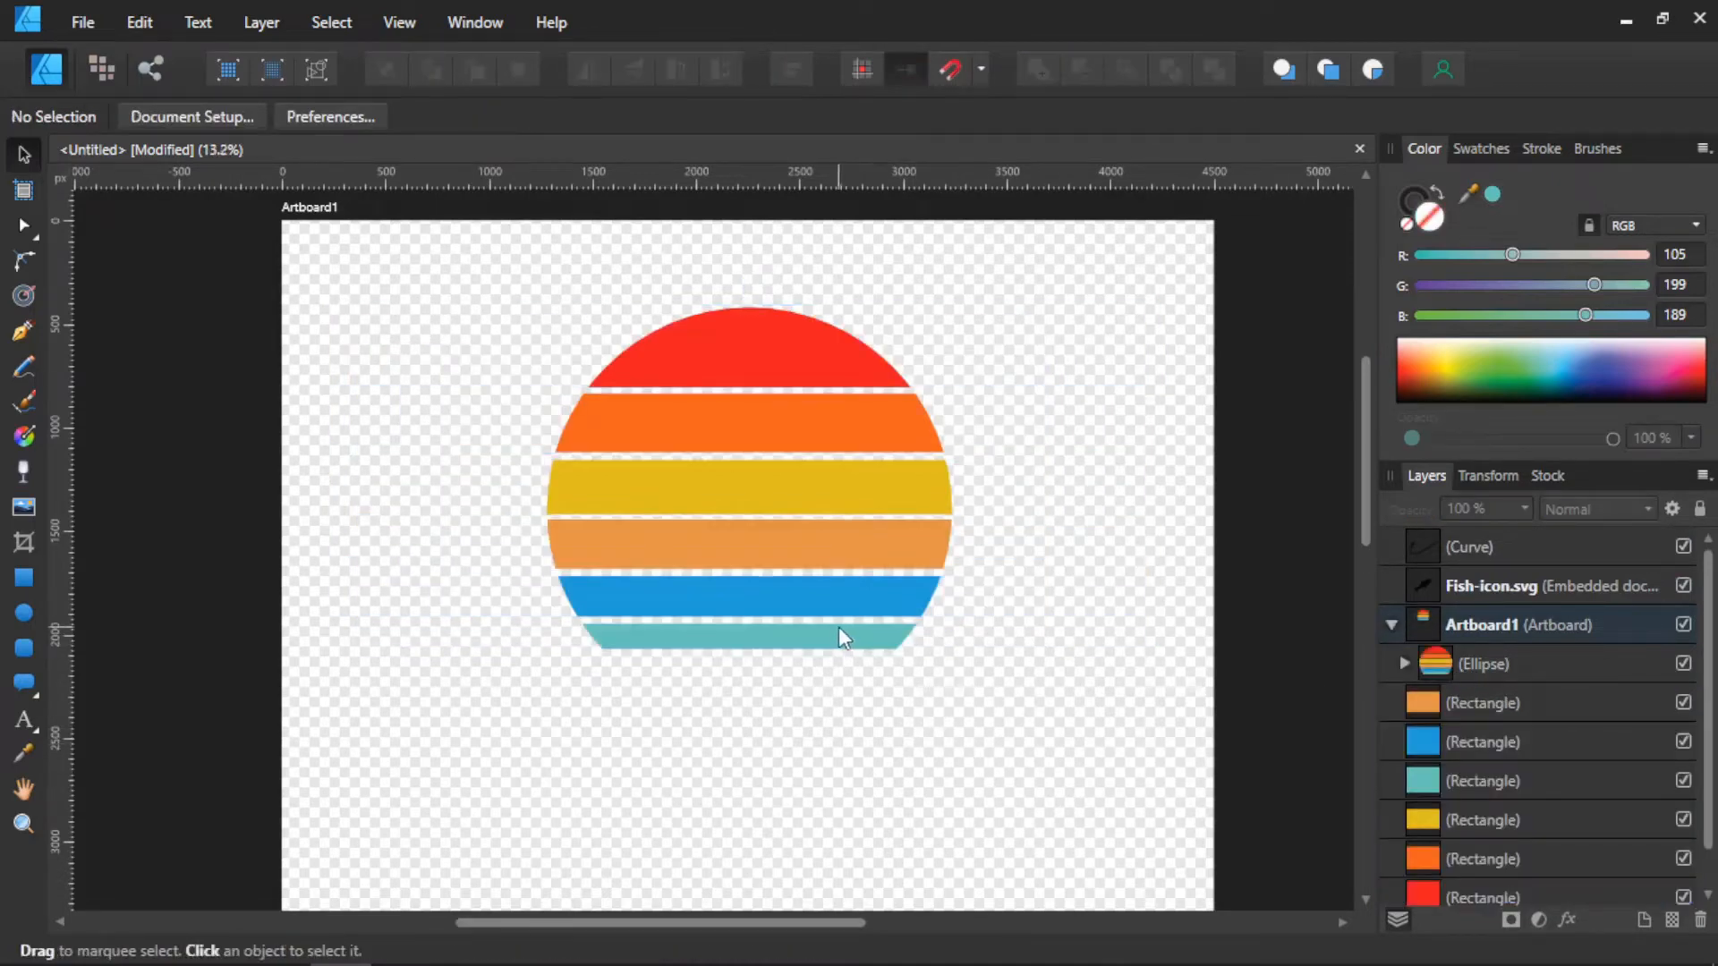
Step: Move the striped sun straight down to about the middle of the artboard
scroll(839, 628, down, 3)
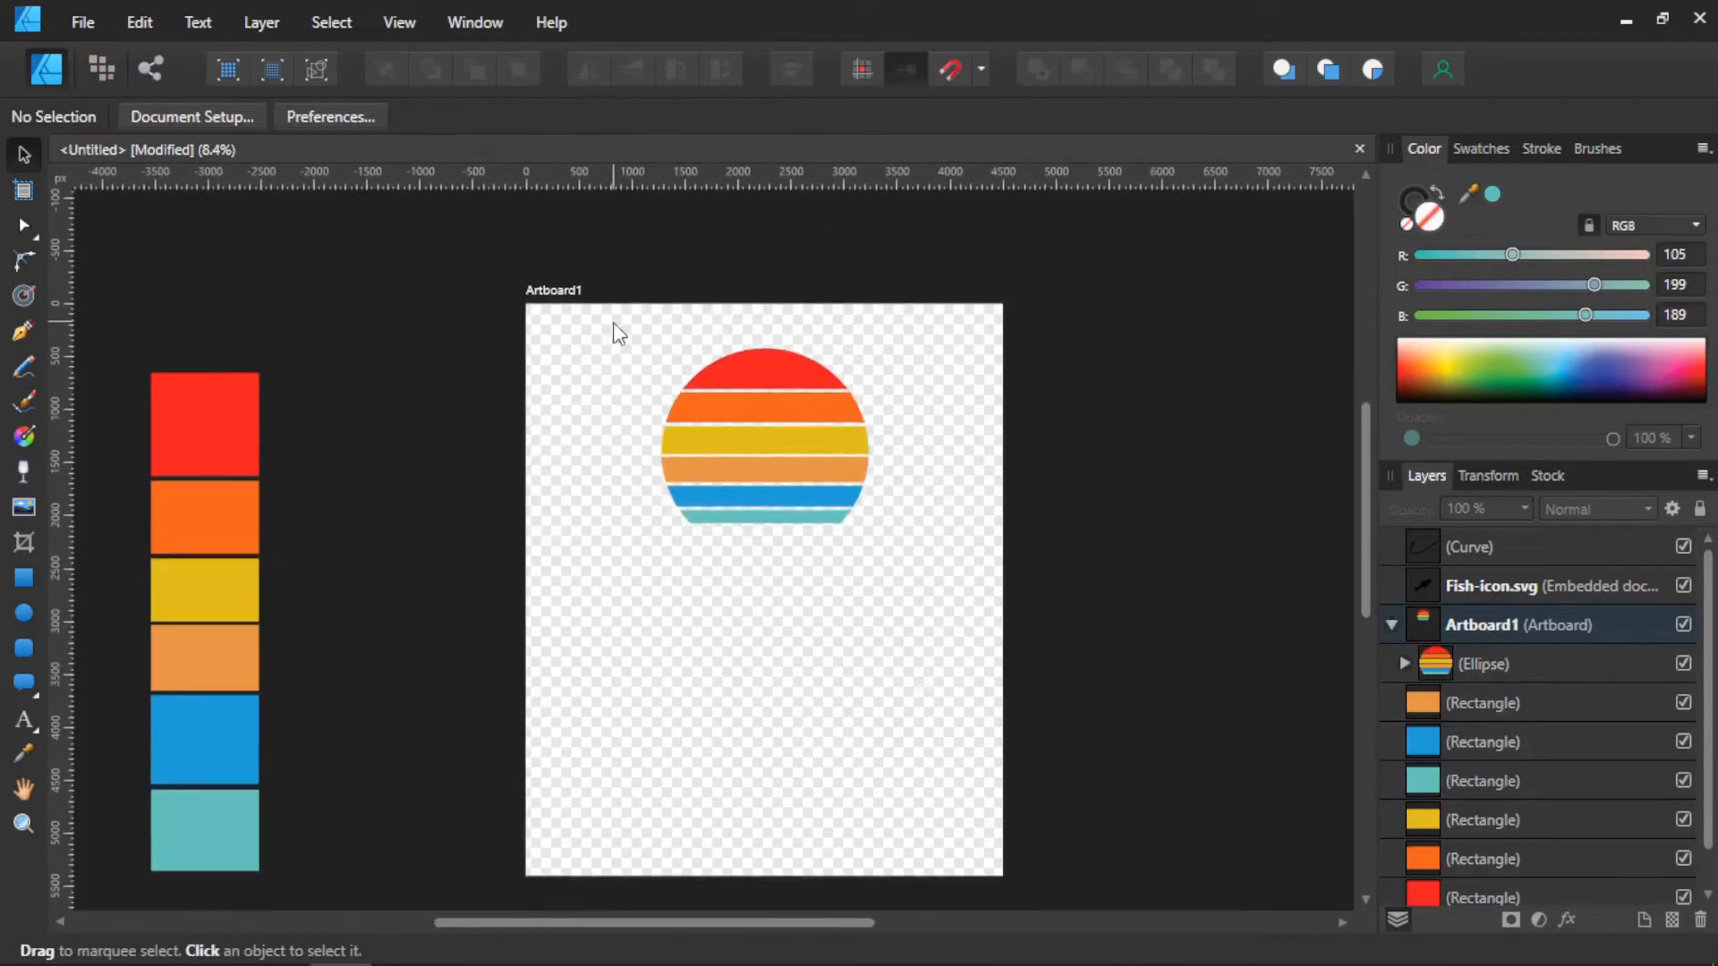
click(732, 385)
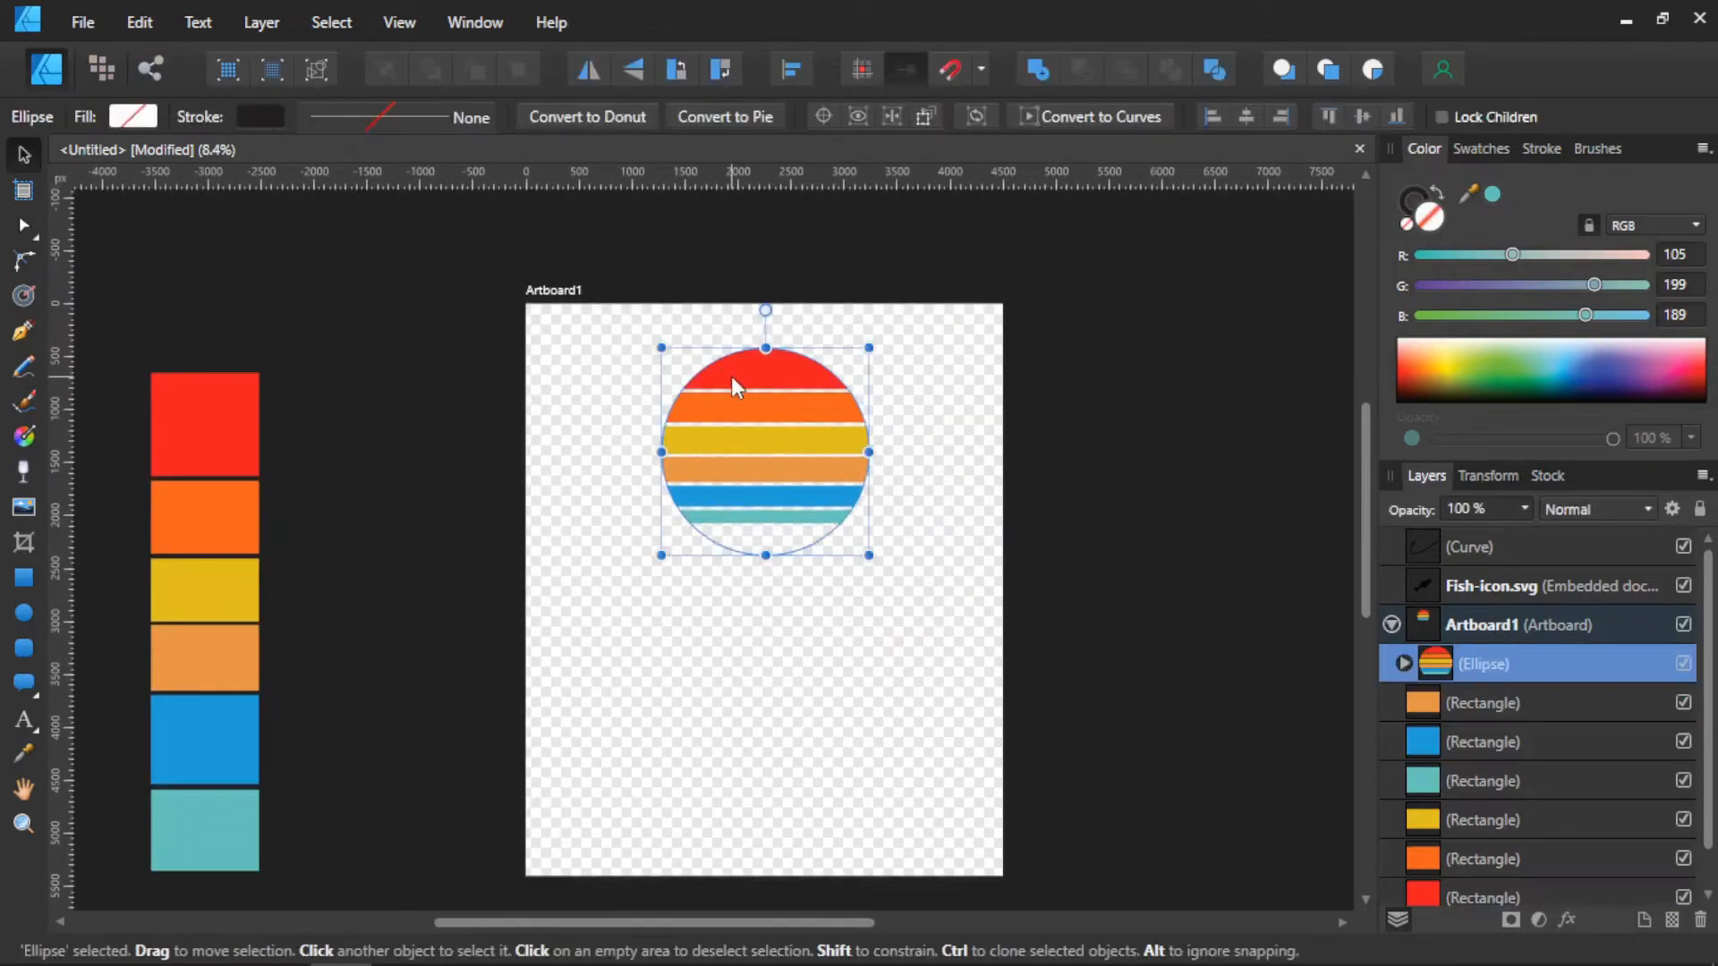
drag(753, 378, 735, 501)
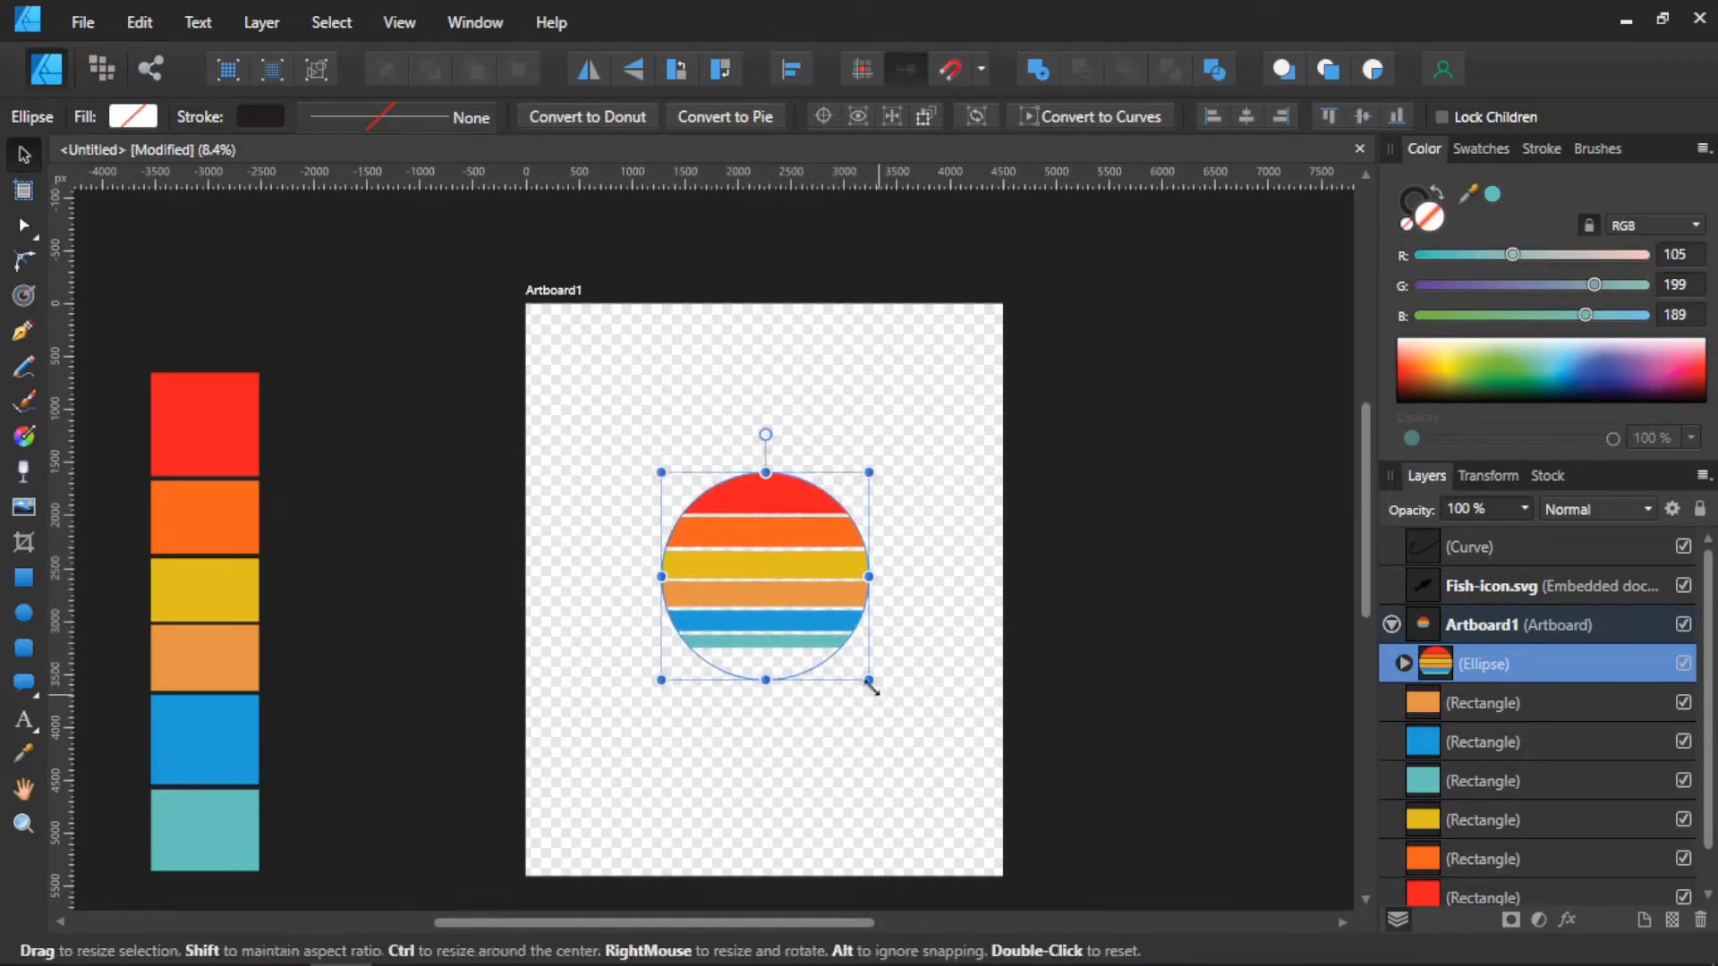
click(820, 745)
Step: Enlarge the striped sun proportionally to about 3800 px in diameter and centre it horizontally on the artboard
scroll(770, 755, up, 1)
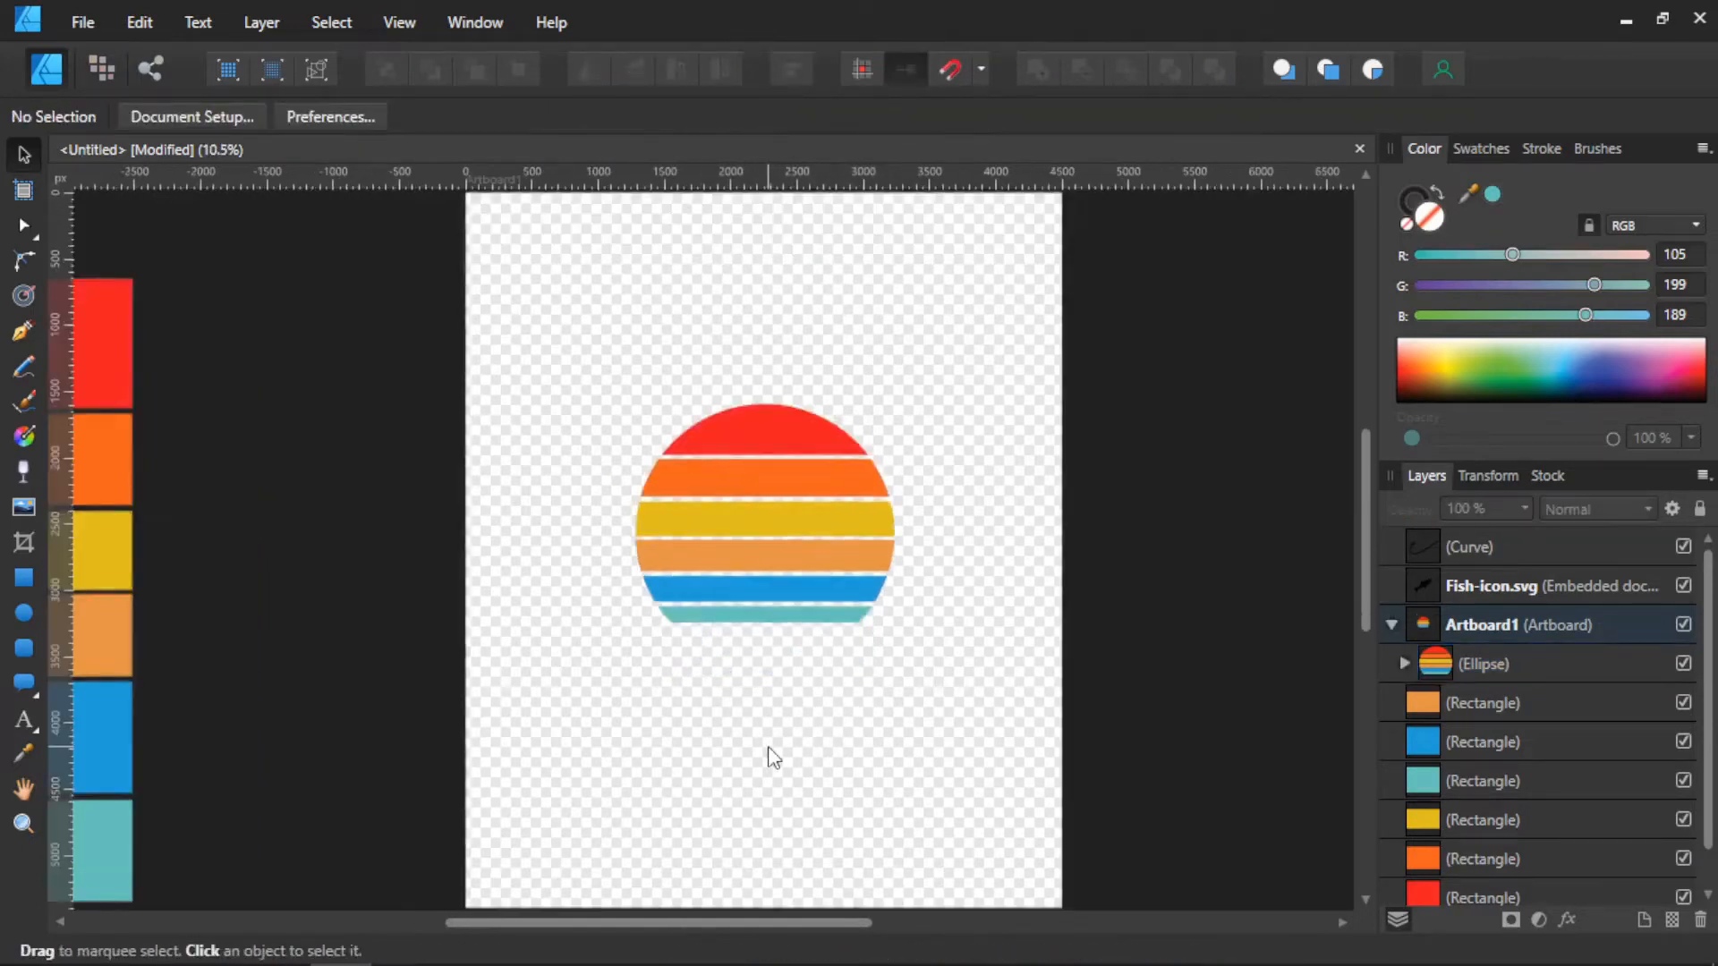
click(750, 504)
drag(890, 635, 1049, 779)
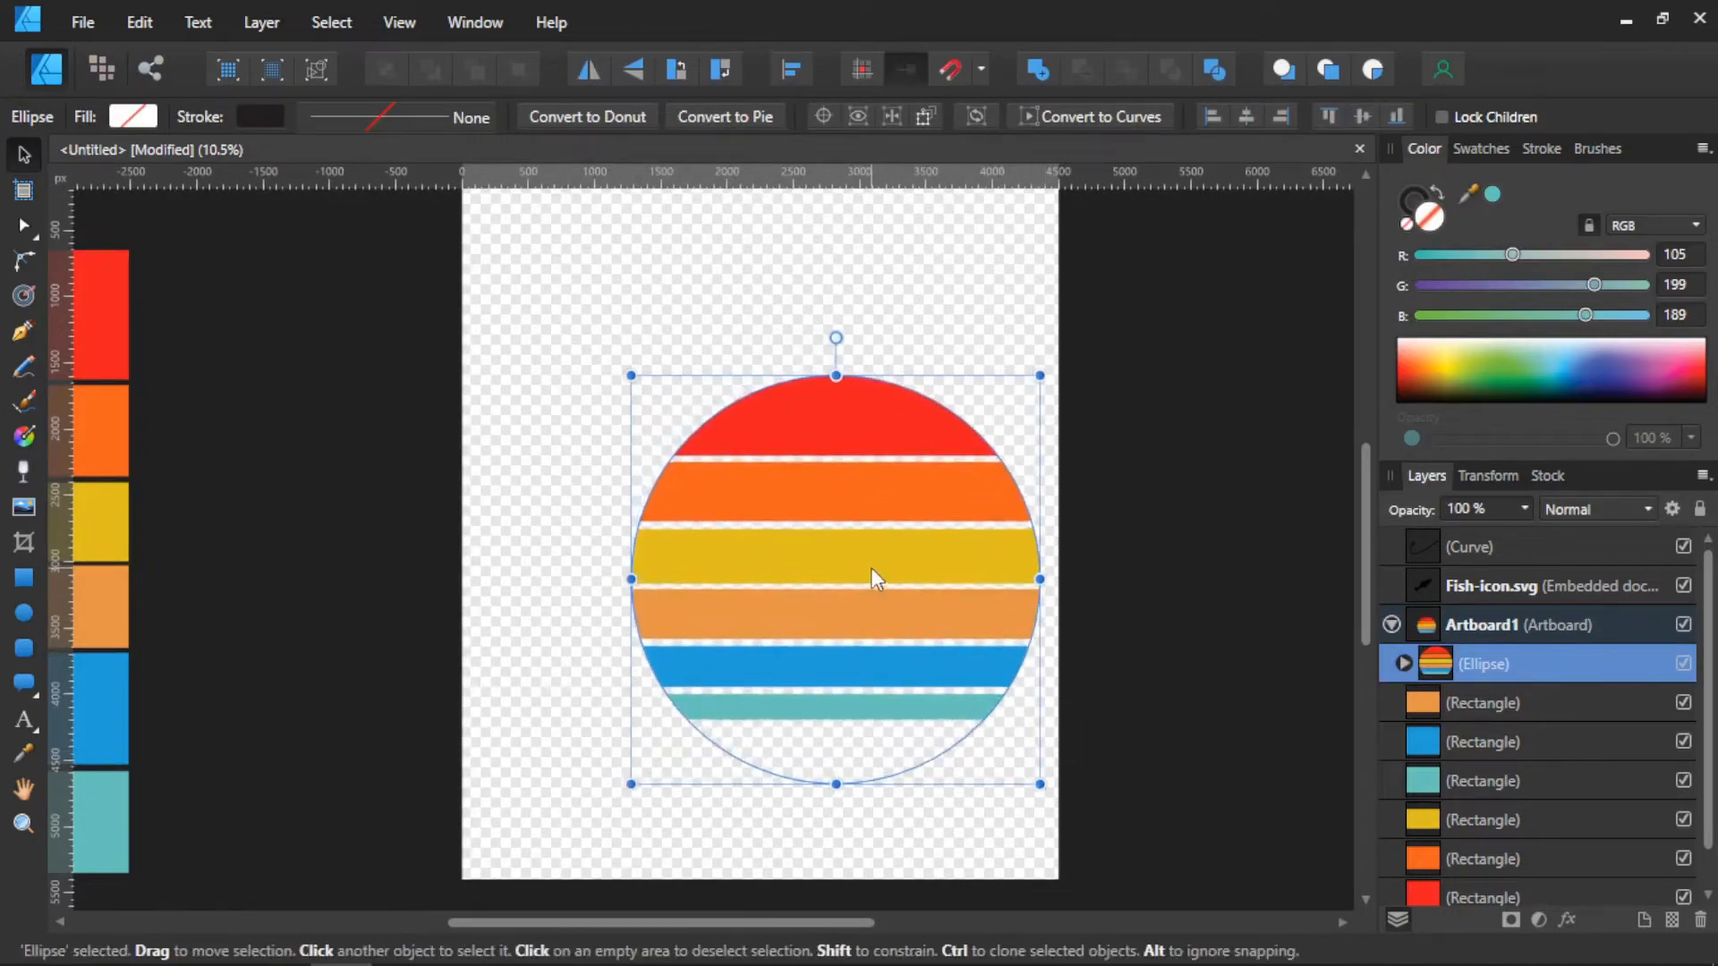
drag(908, 620, 785, 514)
drag(910, 677, 1020, 748)
drag(733, 470, 747, 460)
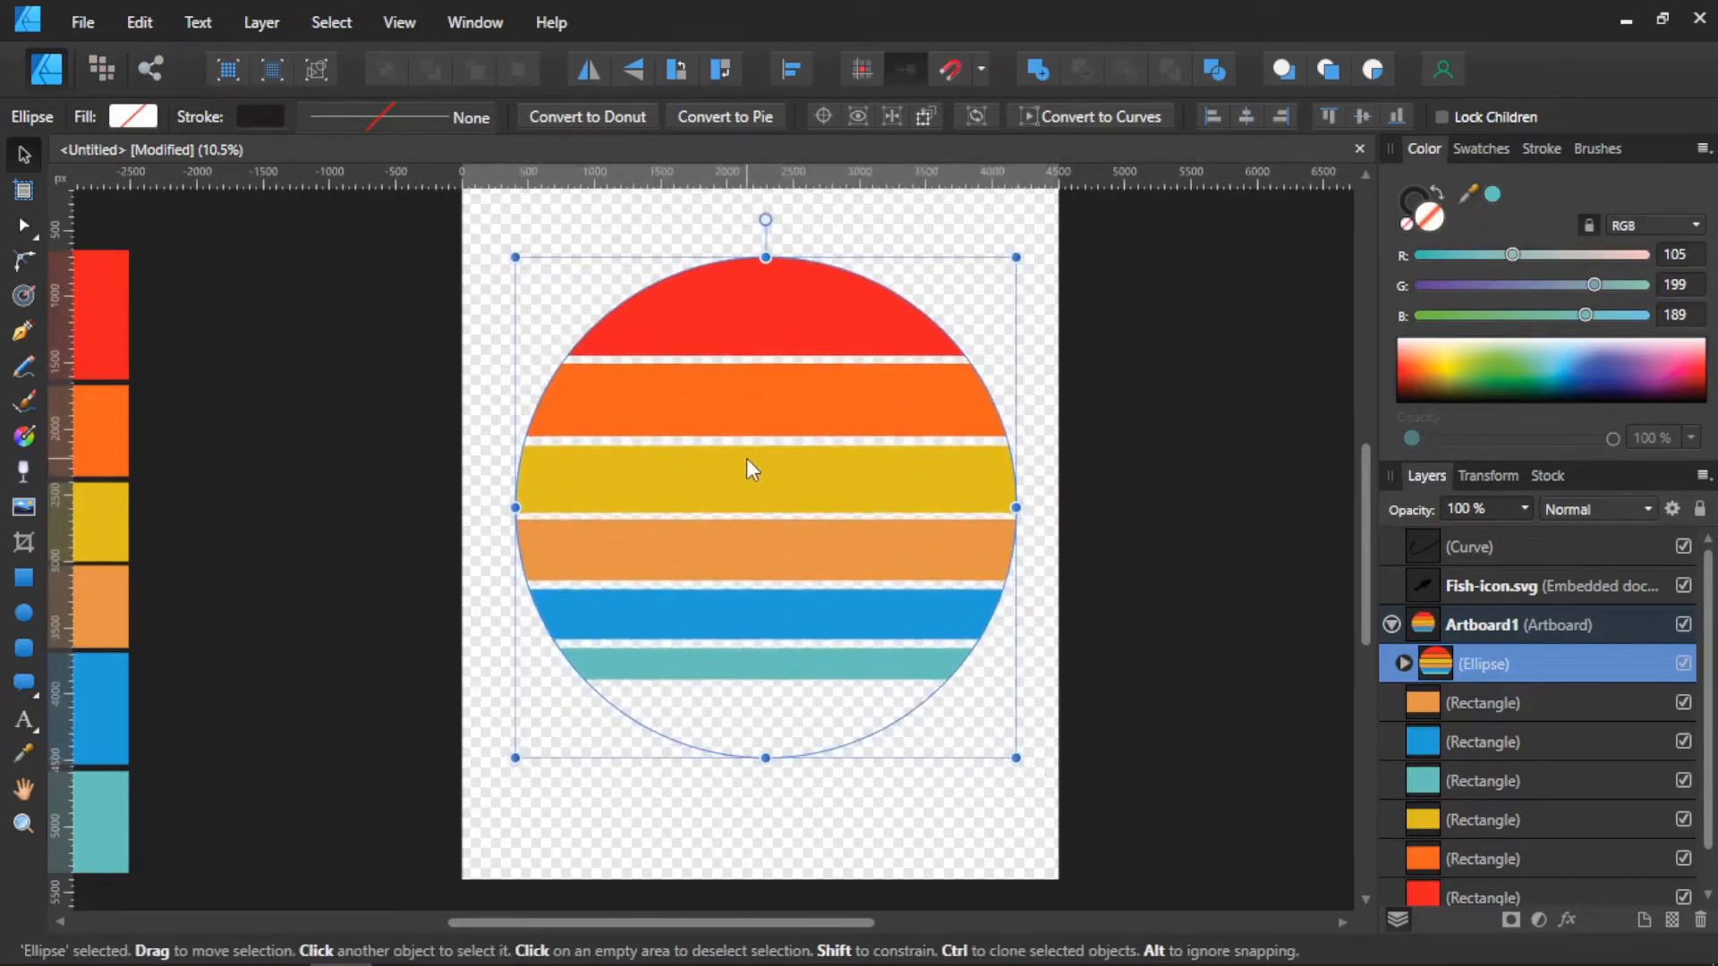
scroll(746, 460, down, 1)
click(687, 261)
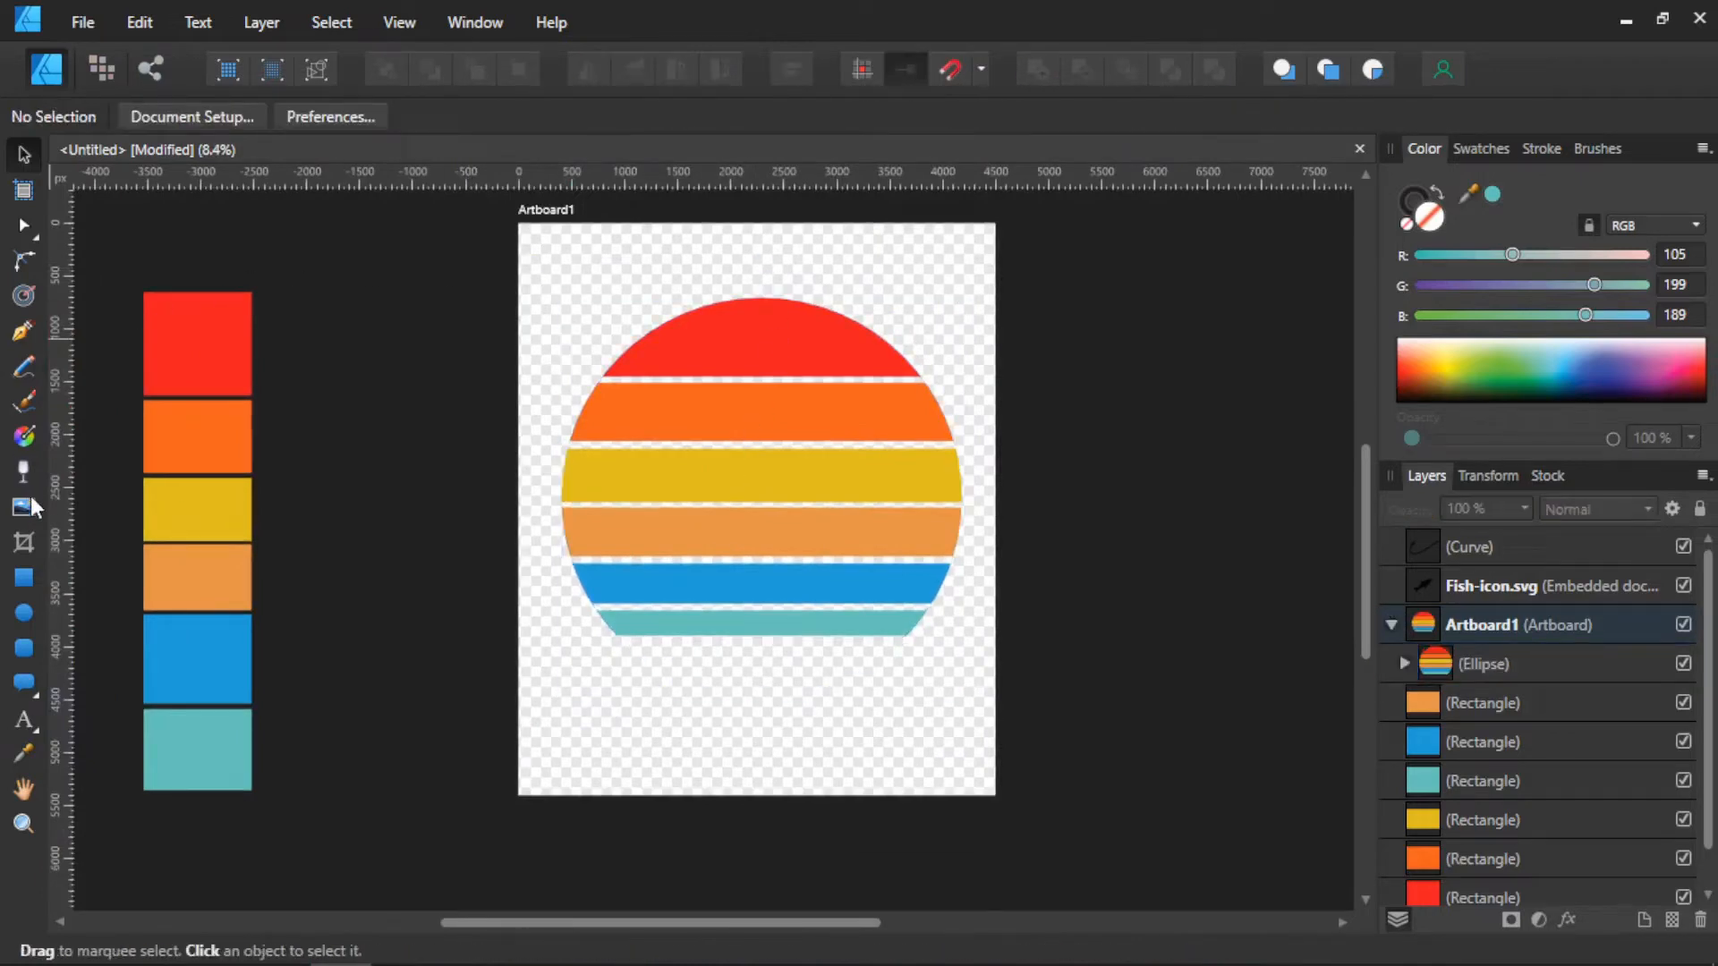
Step: Draw a large rectangle over the sun and fill it with black, RGB 0, 0, 0
click(23, 577)
drag(584, 269, 896, 673)
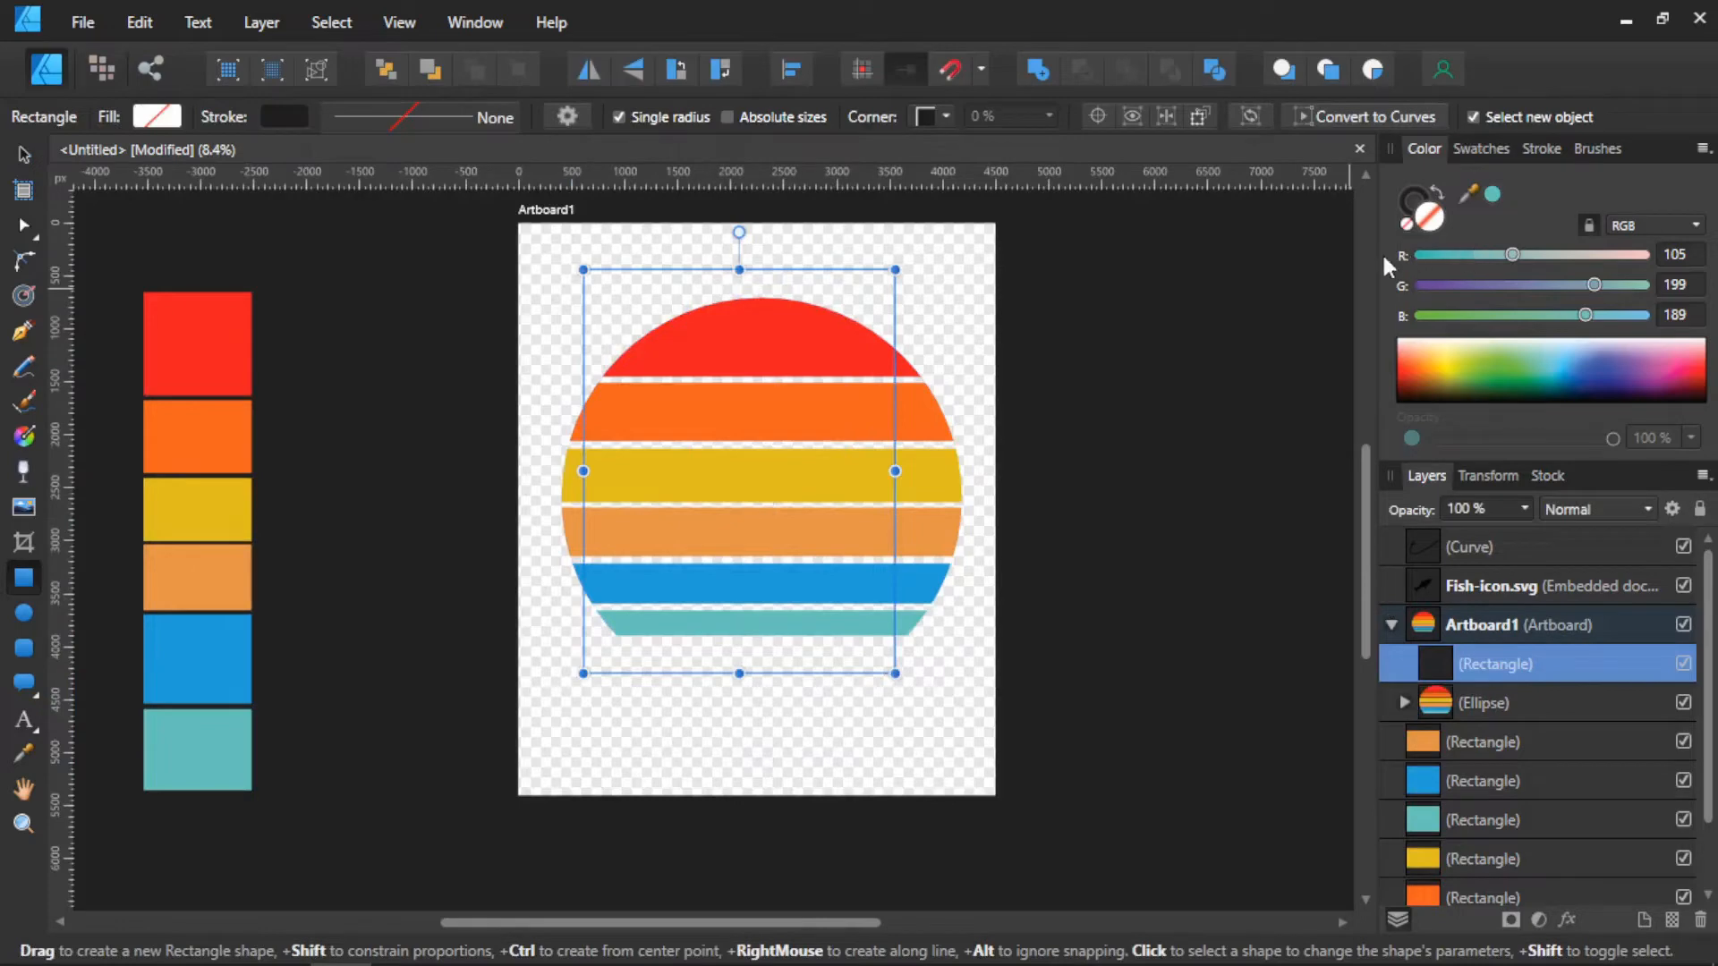
click(1421, 256)
click(1422, 284)
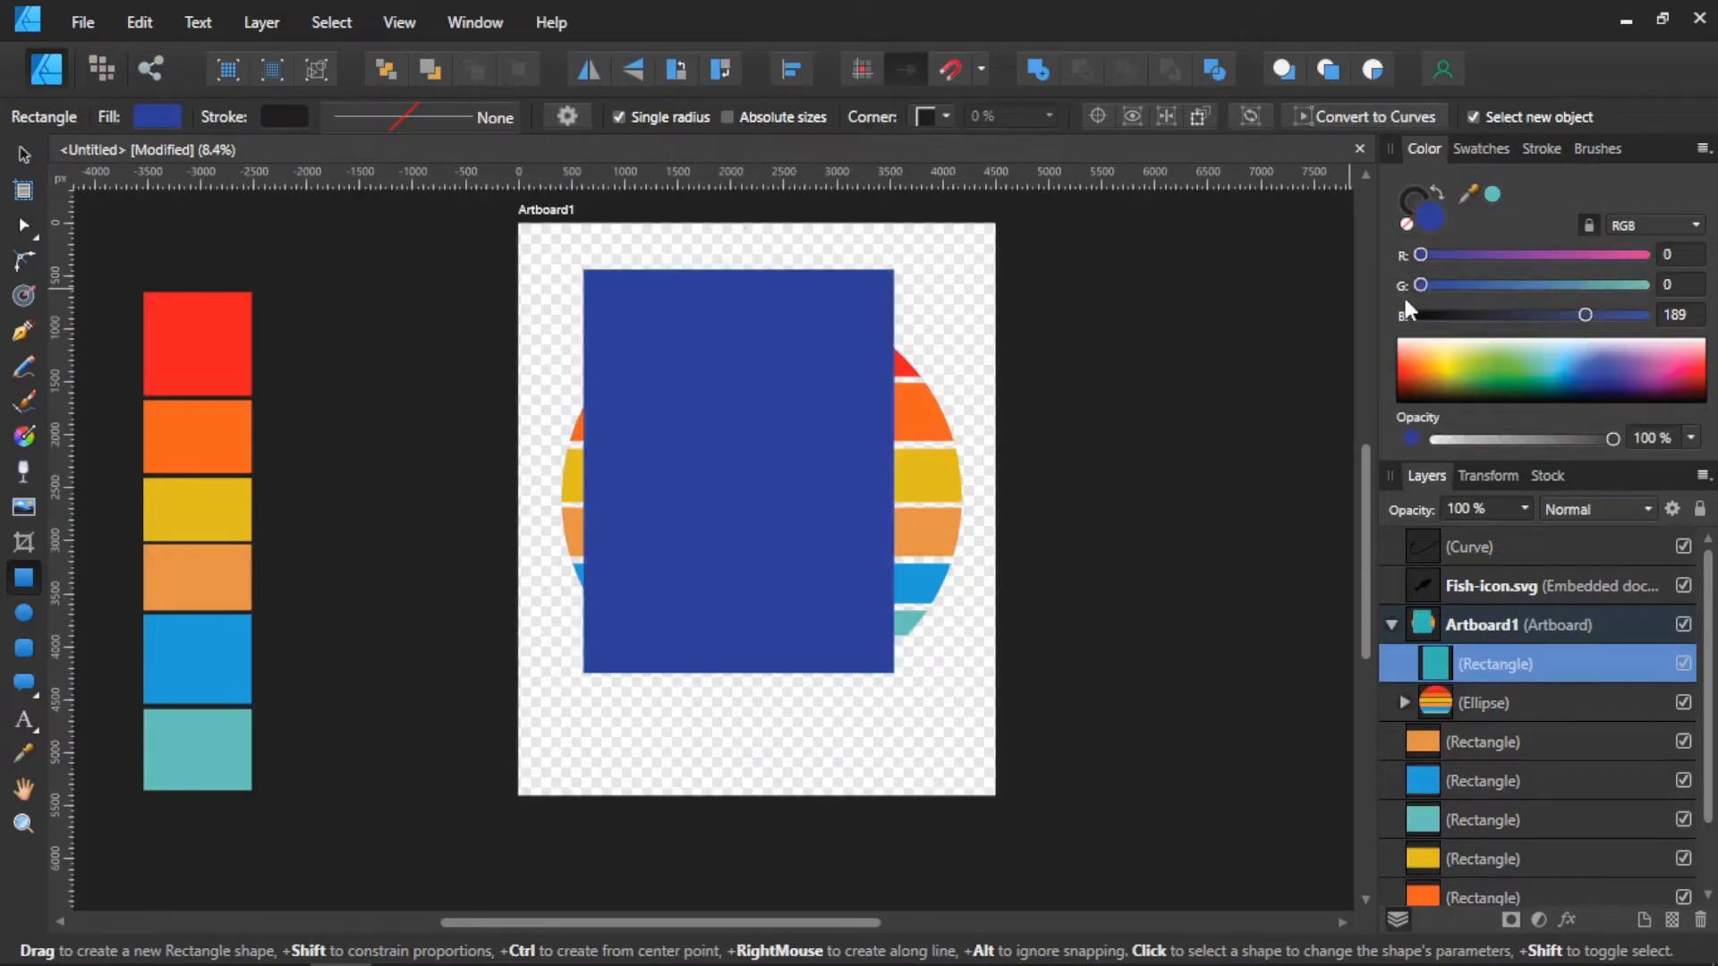
click(1422, 315)
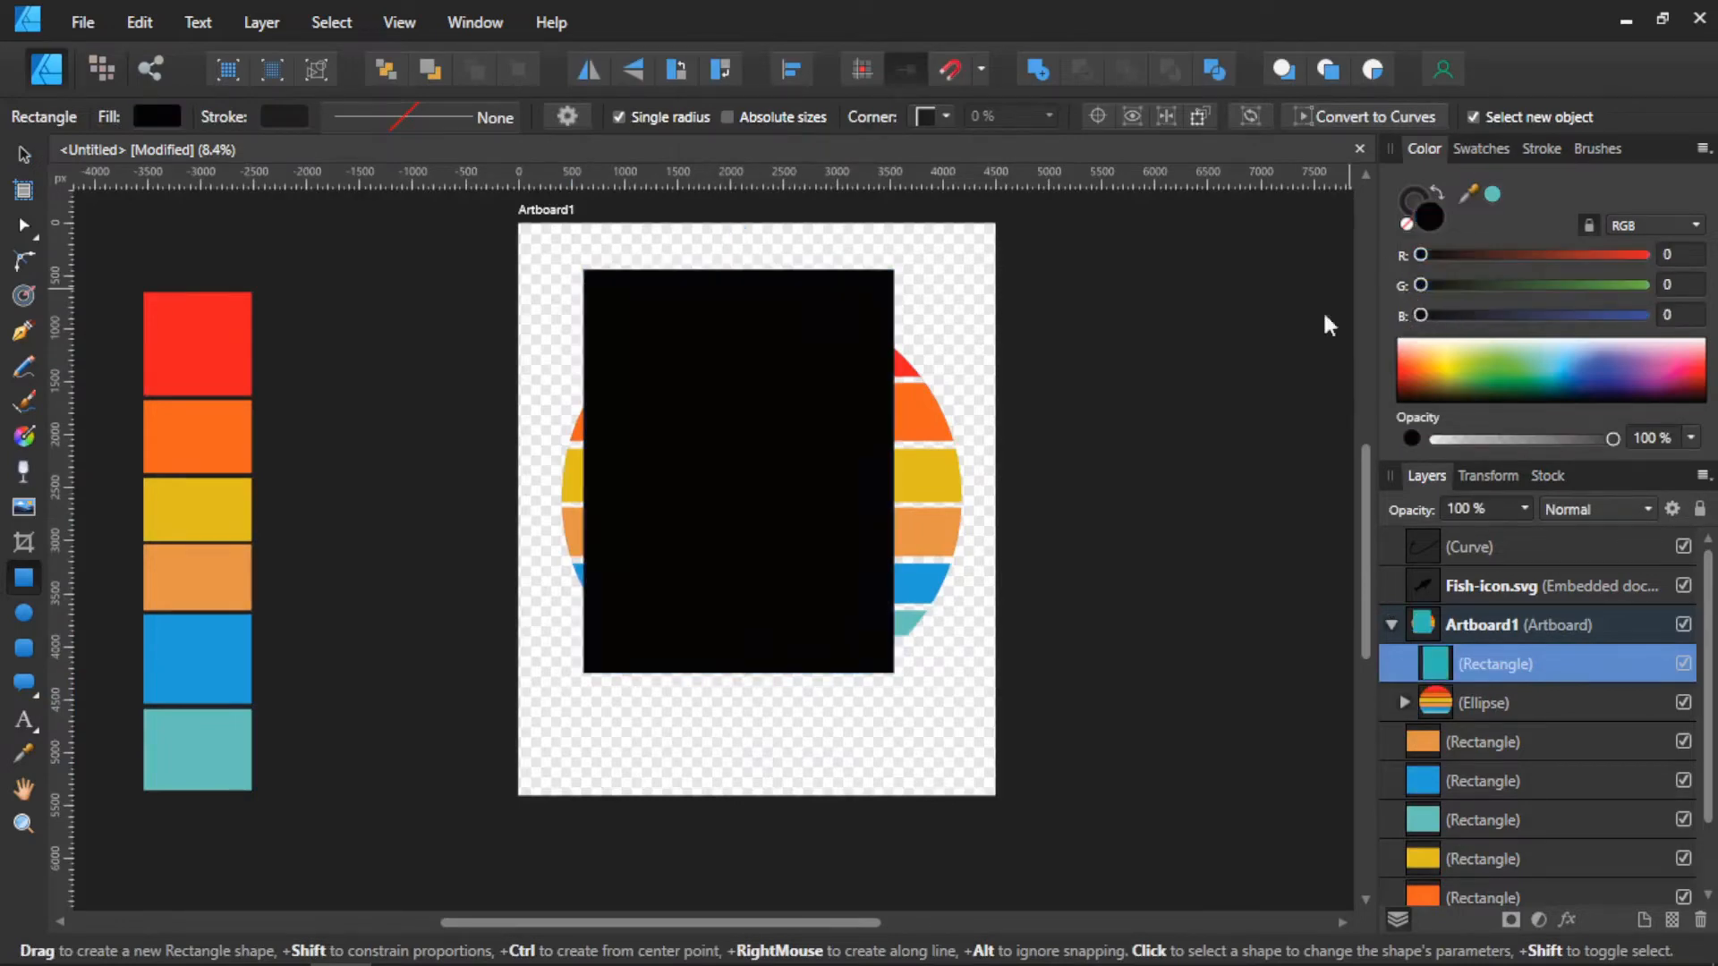
Step: Resize the black rectangle to cover the whole artboard, using snapping, and place it behind the striped sun
click(24, 161)
drag(583, 269, 519, 223)
key(ctrl+z)
click(960, 57)
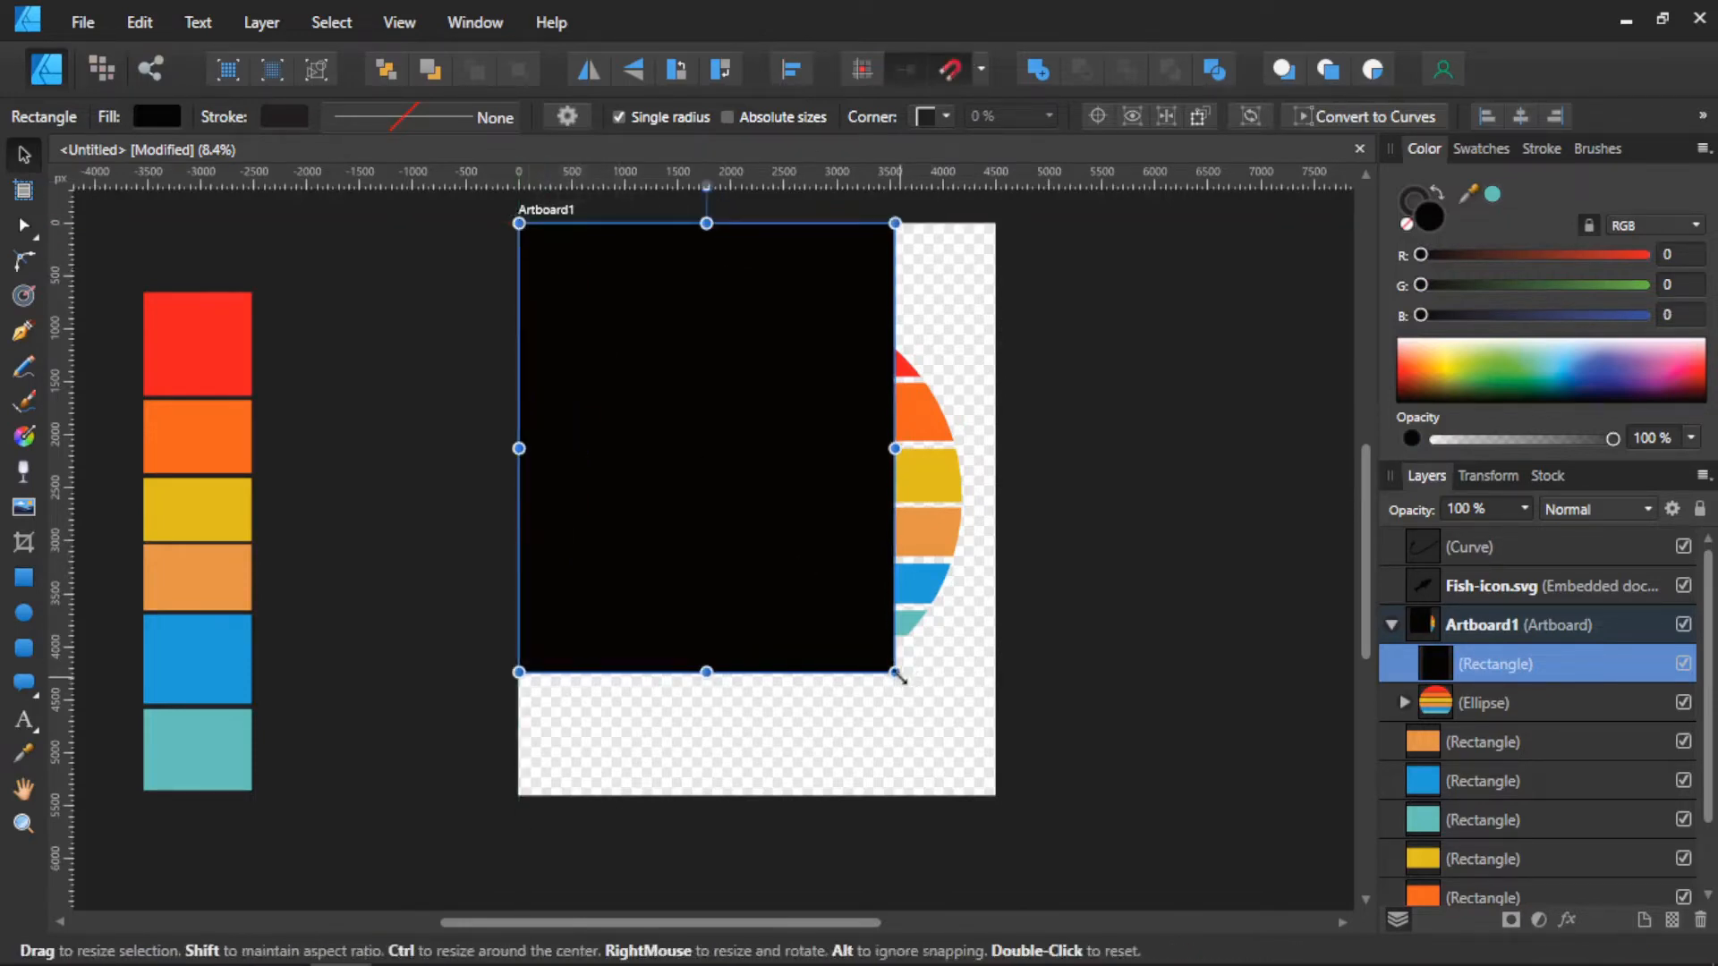
drag(895, 671, 995, 795)
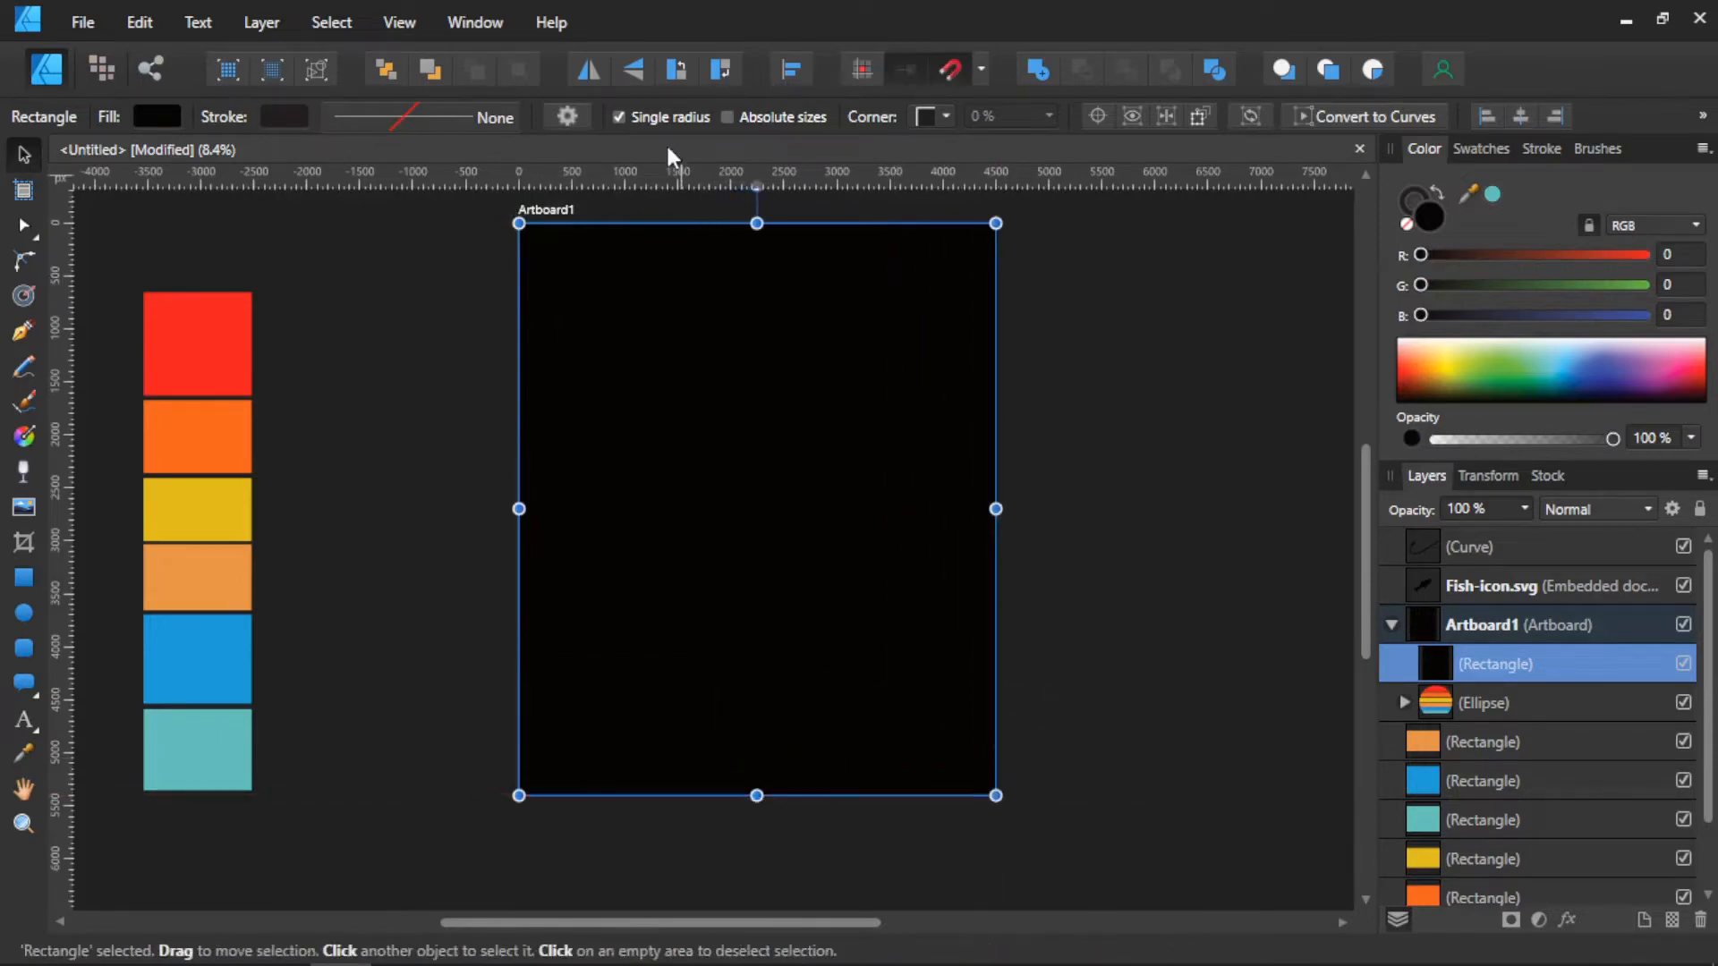
click(386, 69)
click(1063, 467)
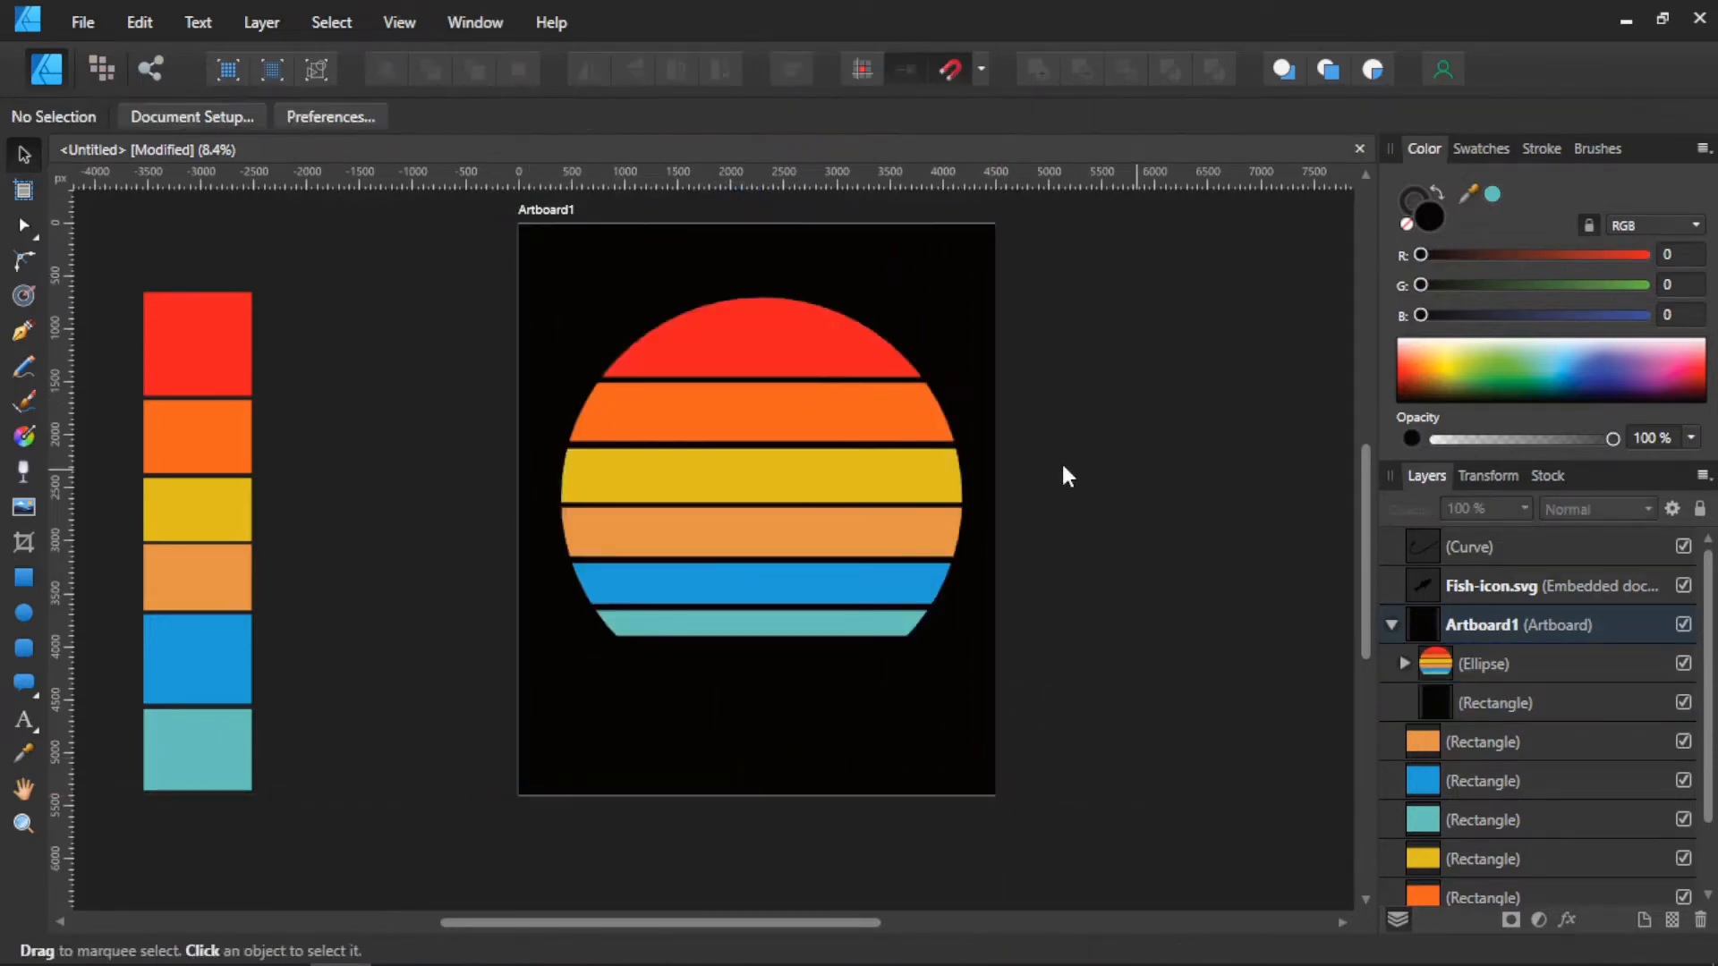
Step: Extend the orange bar's lower edge slightly downward inside the sun to narrow the gap above the yellow bar
scroll(804, 526, up, 1)
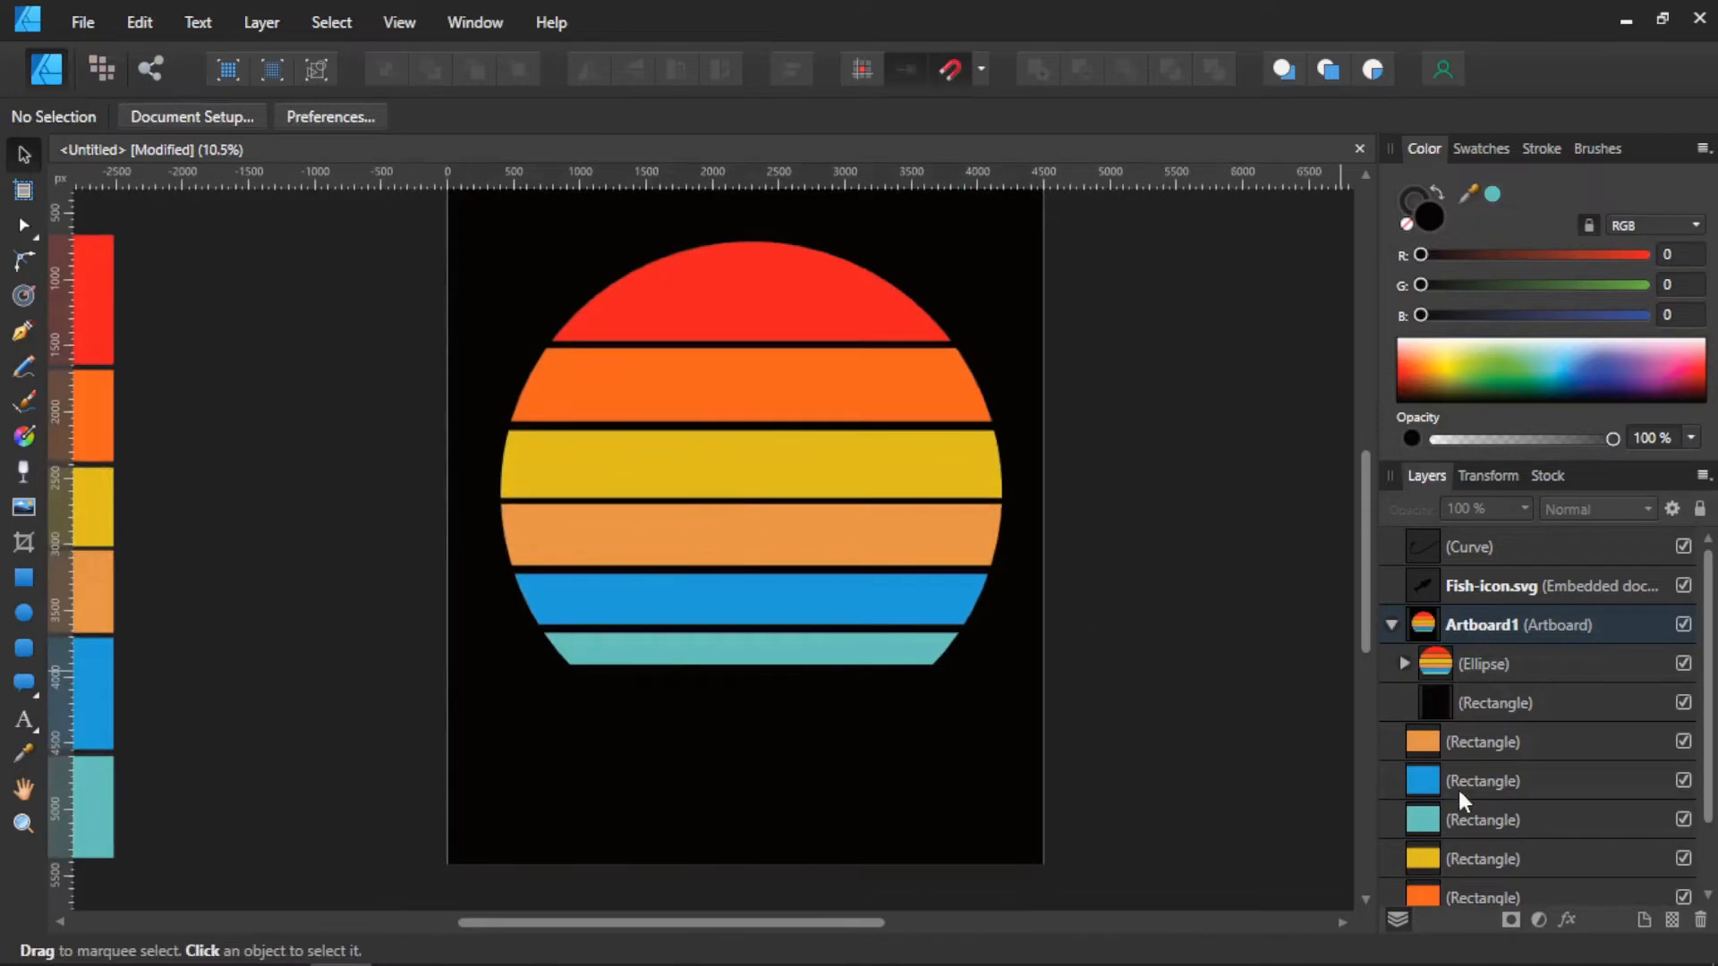
click(1405, 663)
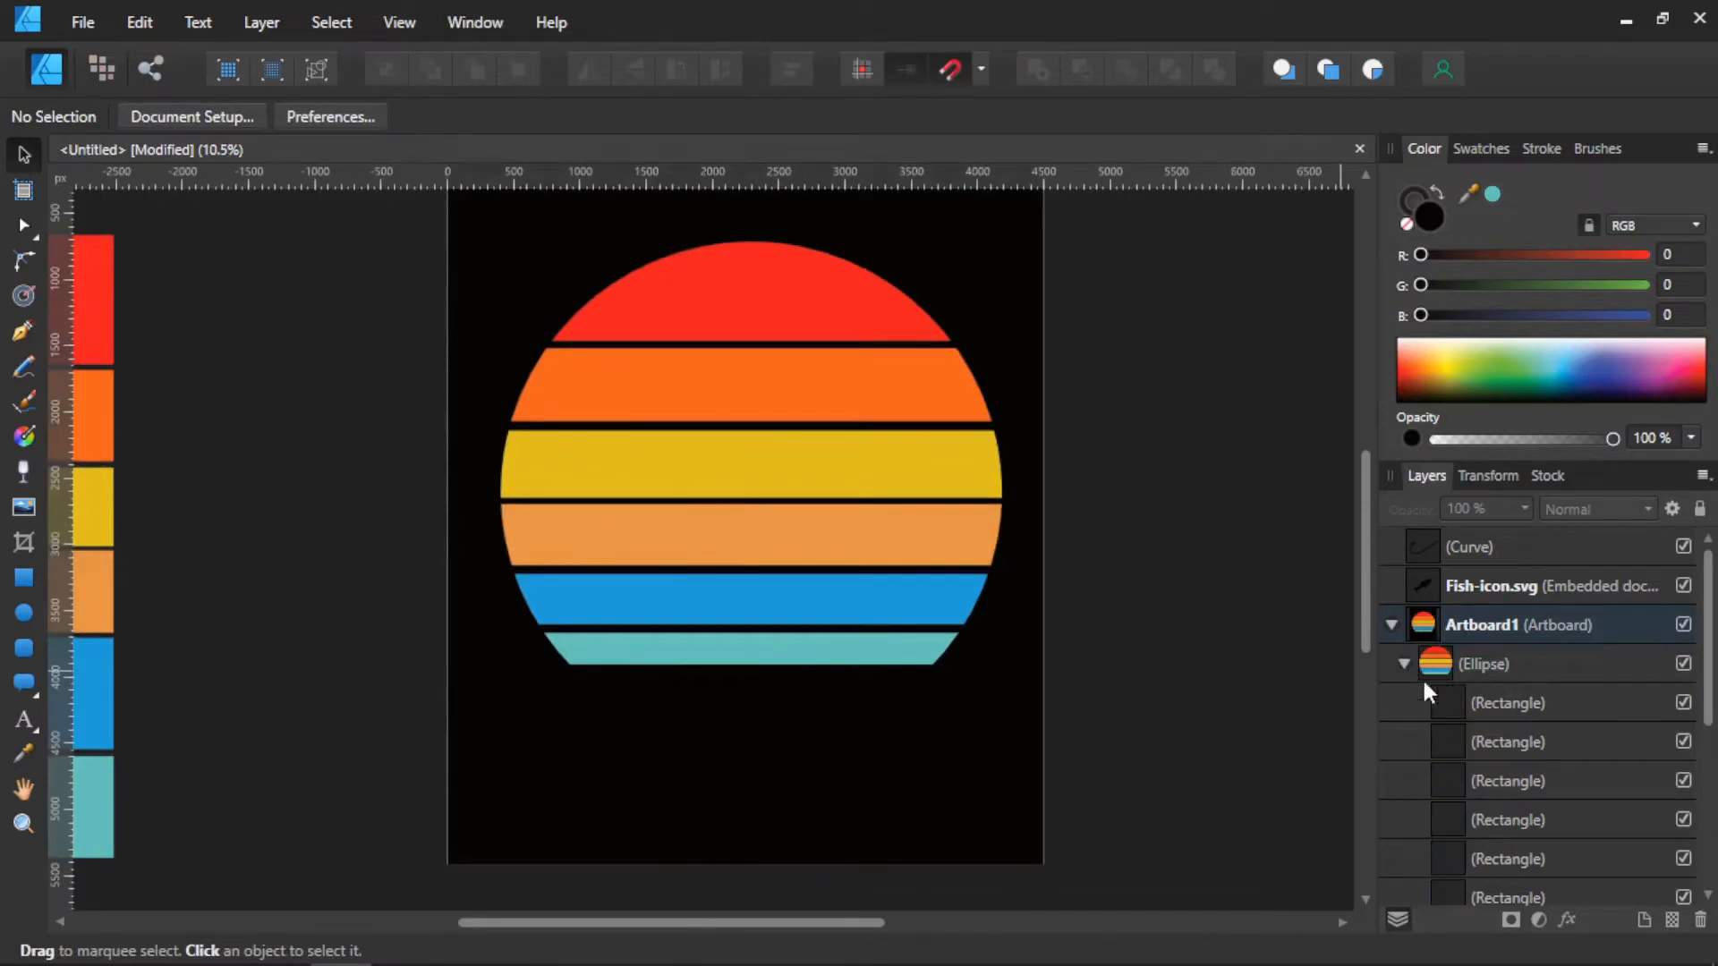
click(1454, 815)
scroll(744, 454, up, 3)
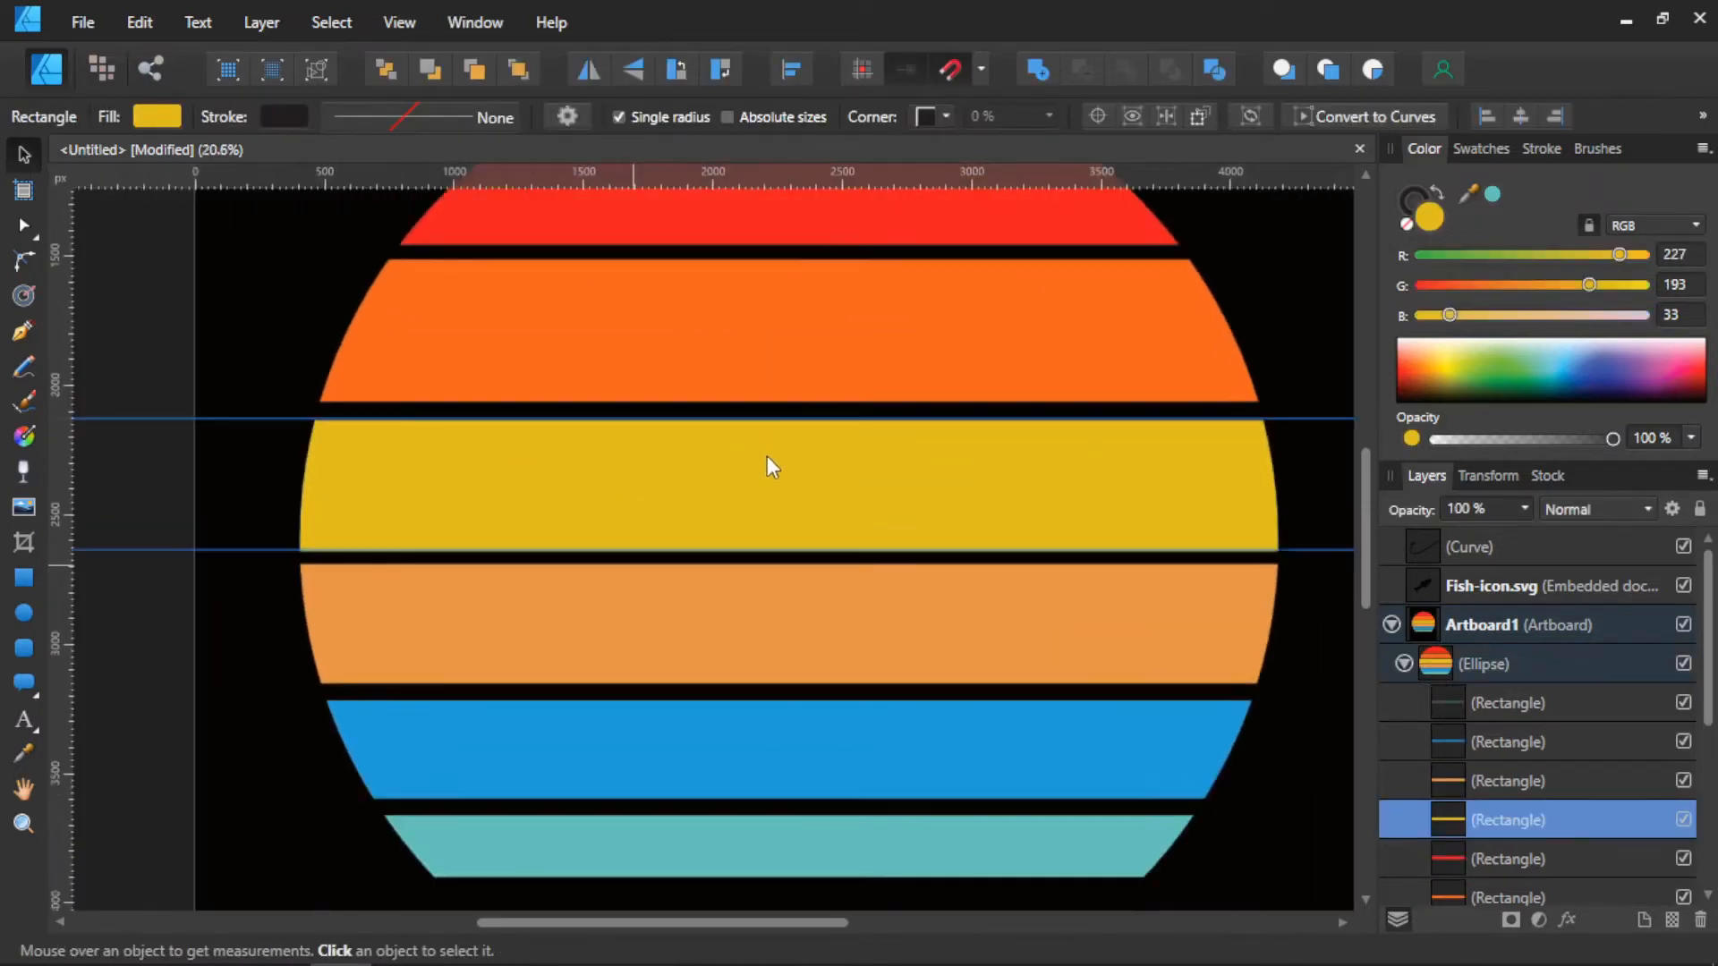
click(862, 354)
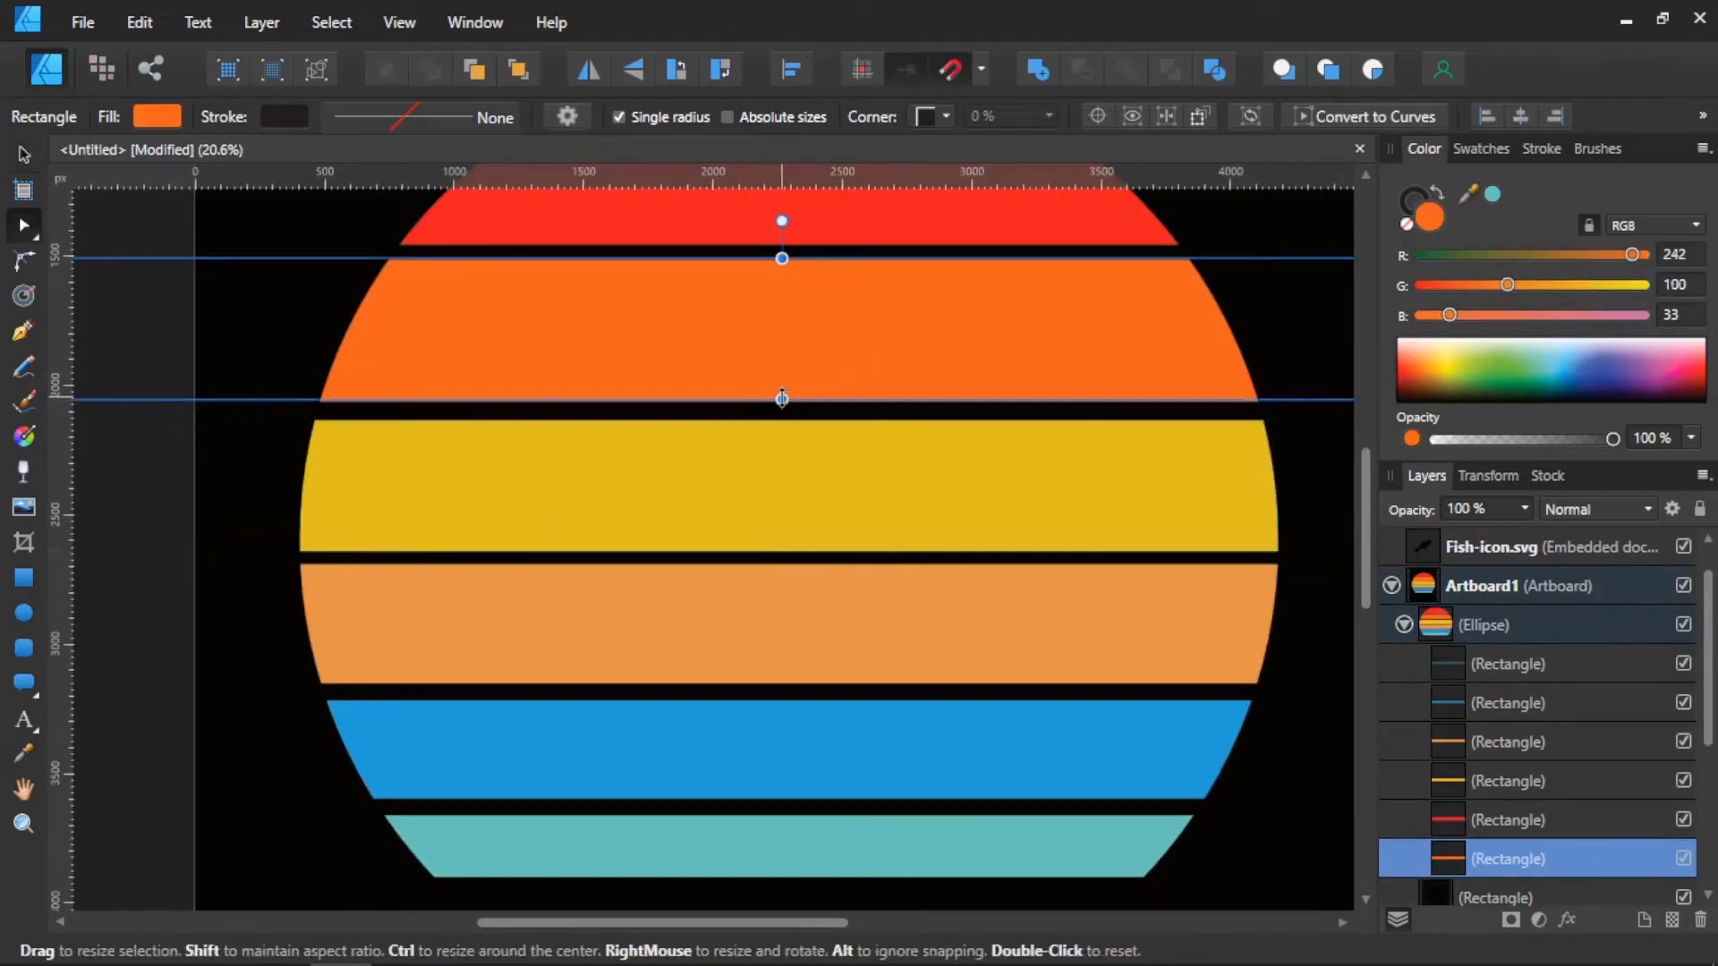
scroll(782, 398, up, 5)
drag(805, 376, 808, 395)
scroll(808, 436, down, 5)
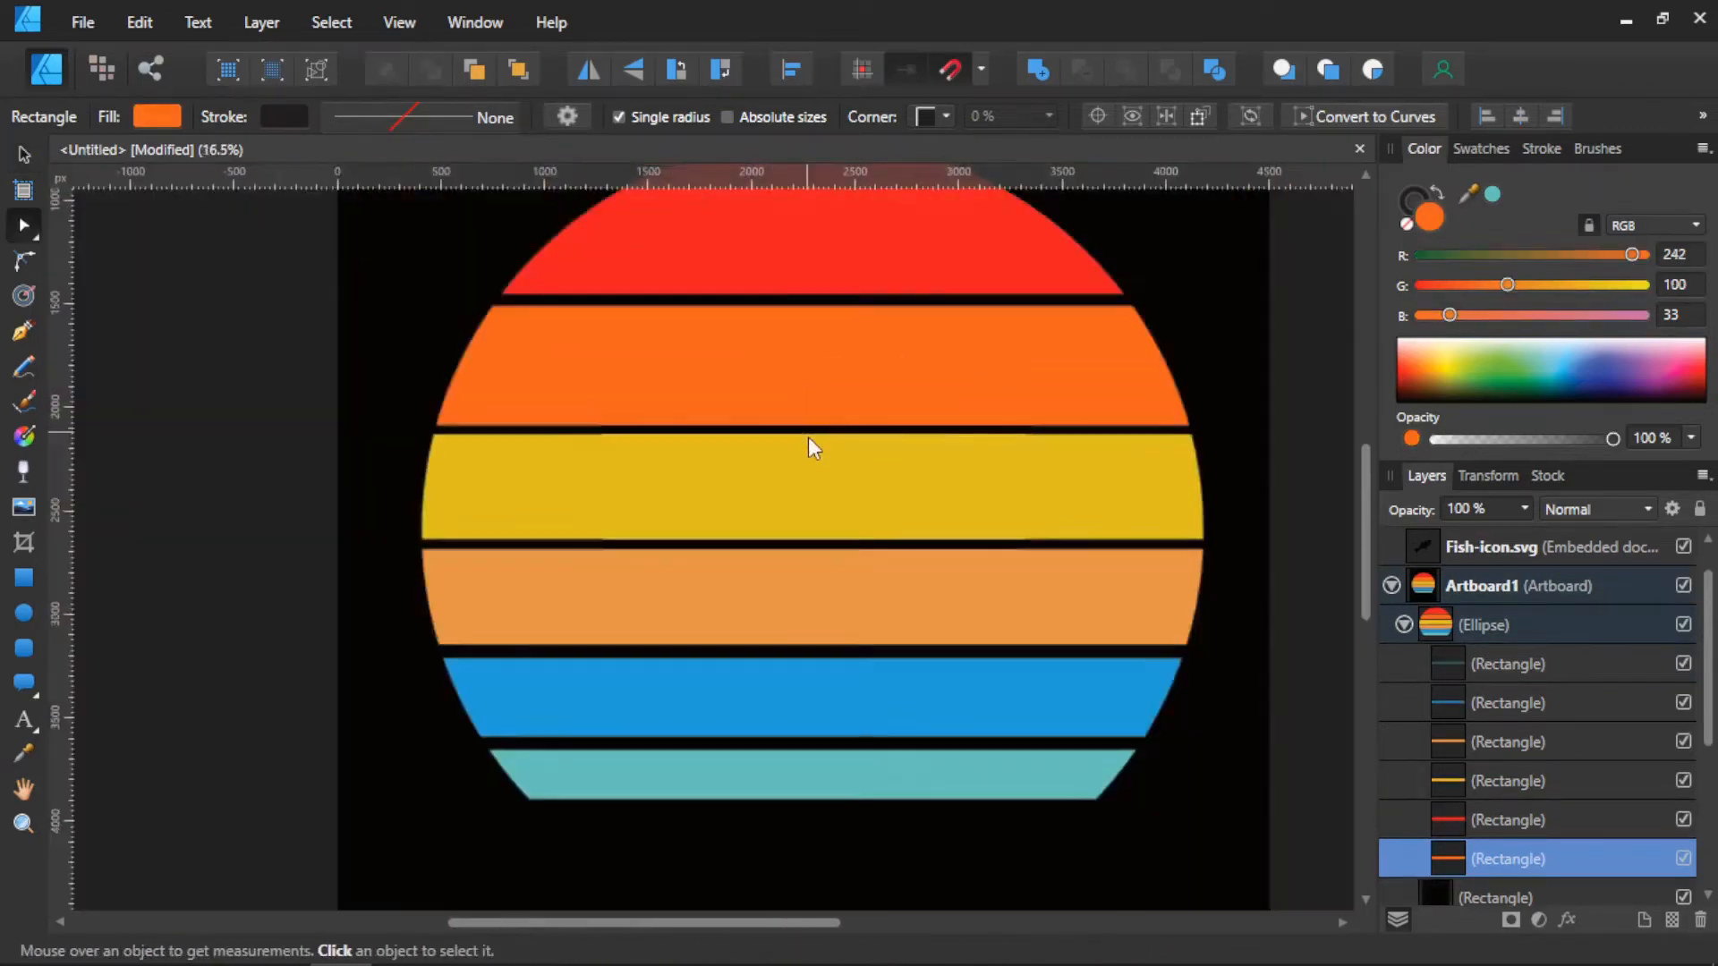
click(1180, 434)
Step: Examine the whole striped sun on the black artboard for the evenness of the gaps between its bars
scroll(961, 478, up, 1)
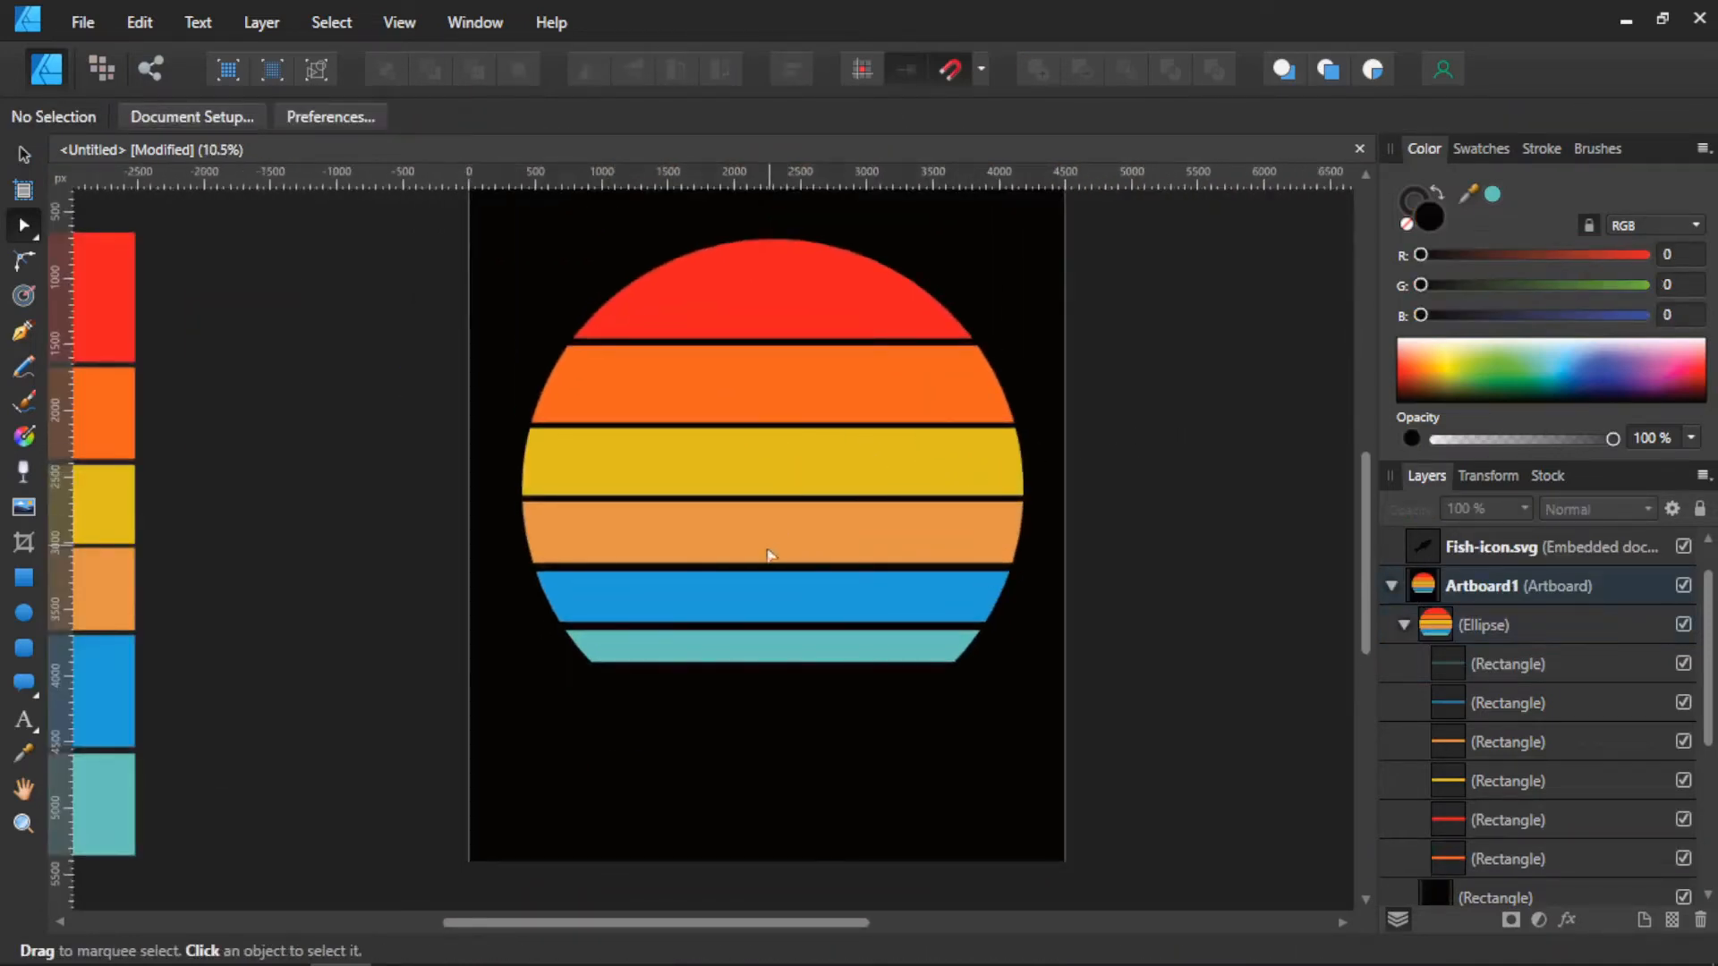
scroll(765, 467, down, 2)
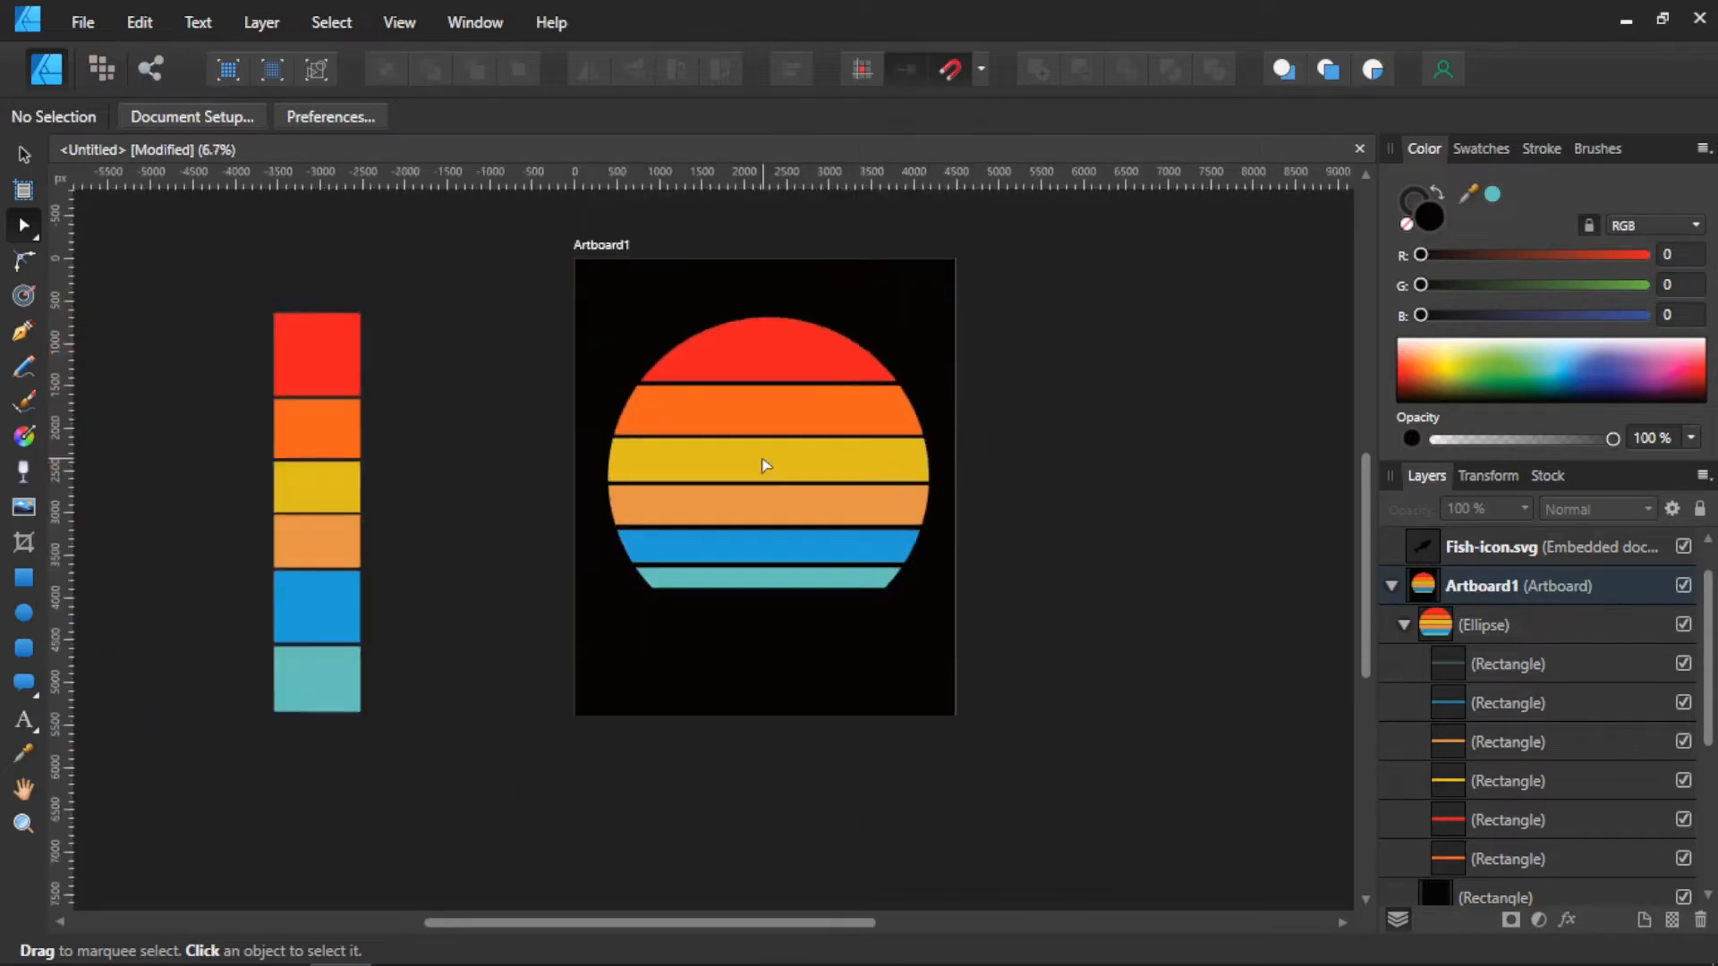
scroll(763, 468, up, 1)
scroll(713, 475, down, 1)
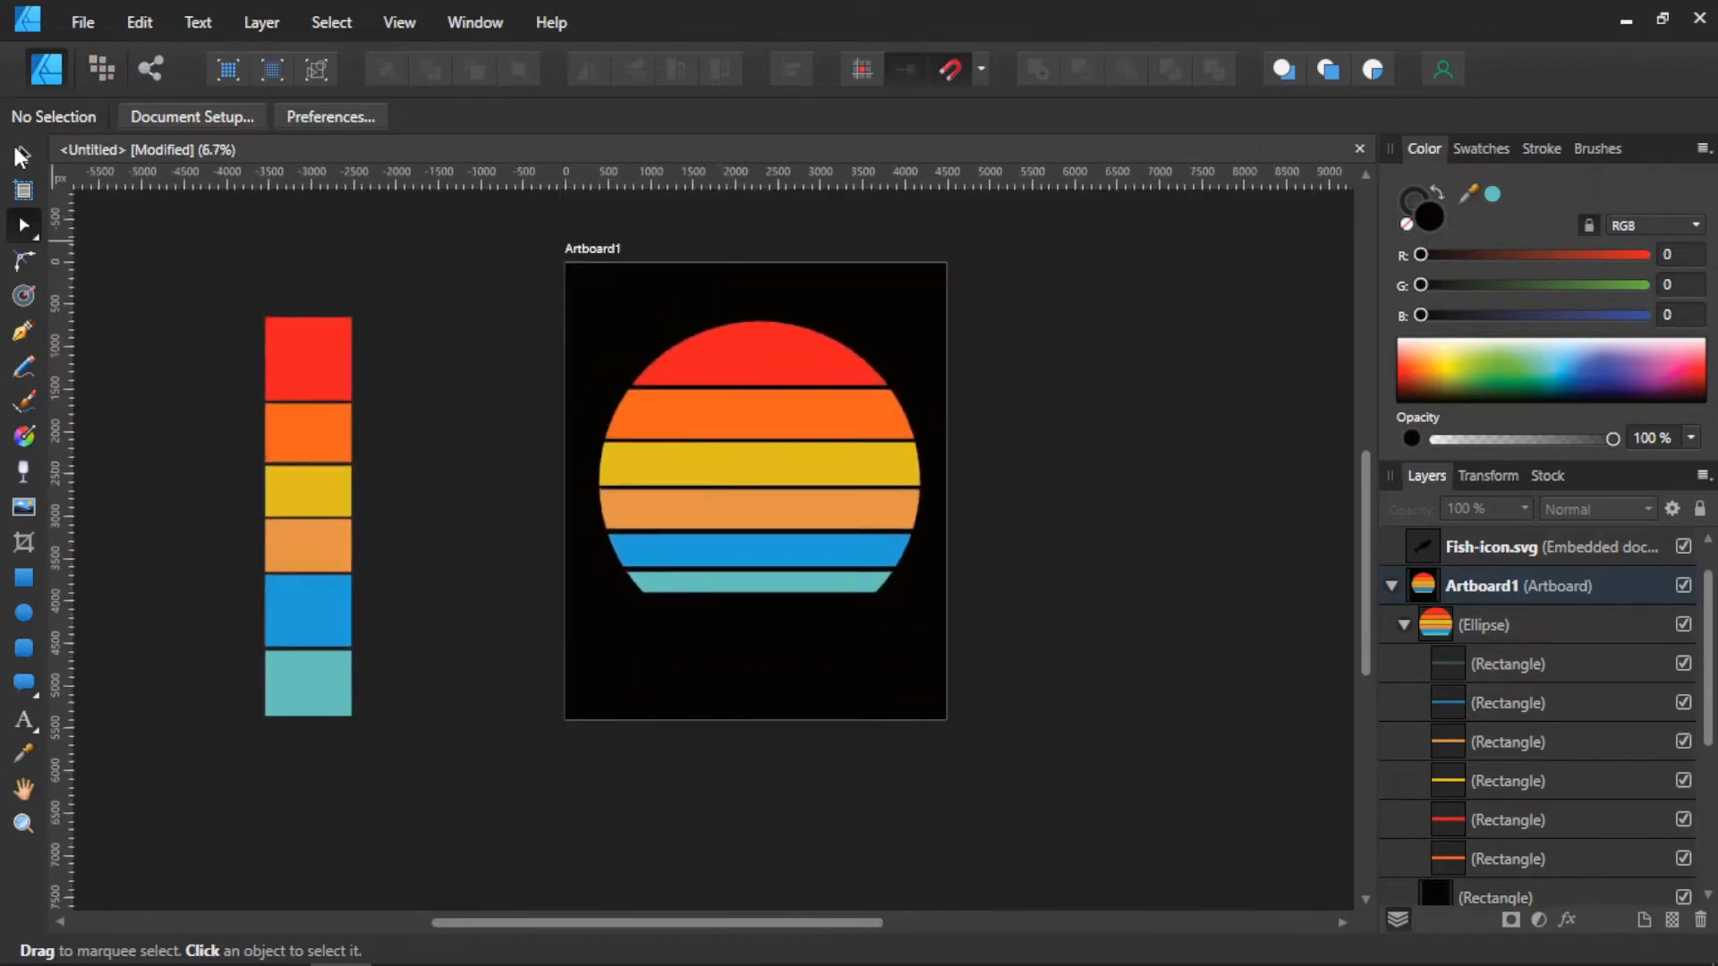
drag(460, 454, 496, 518)
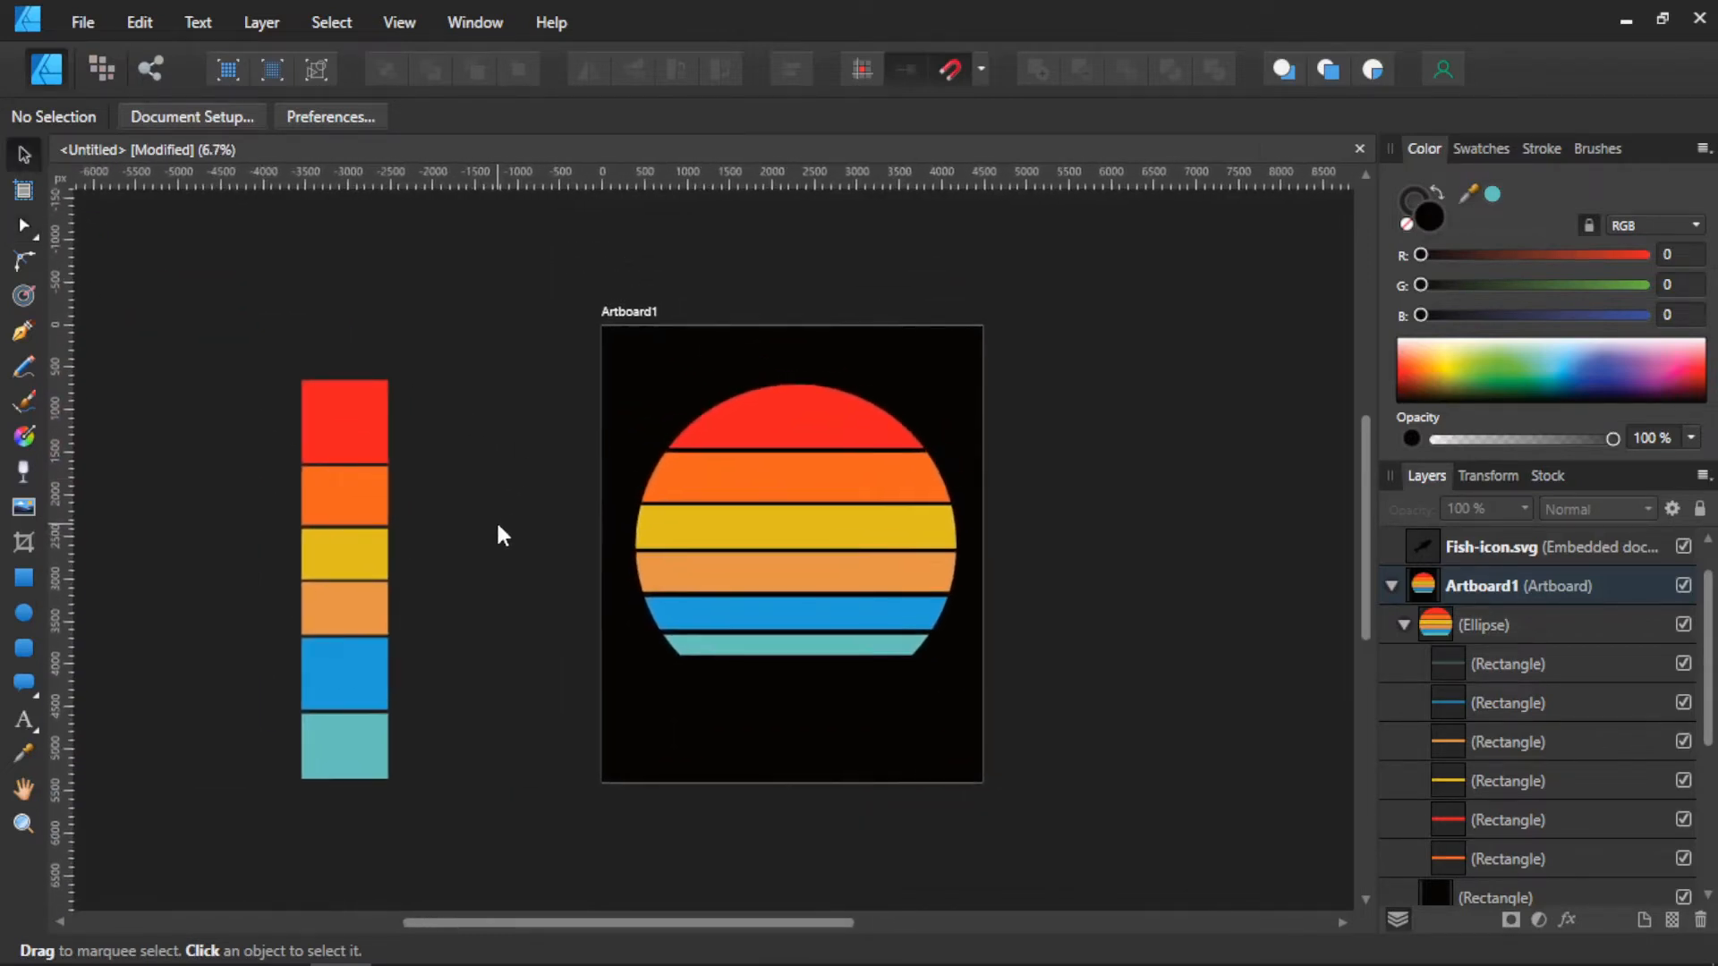
scroll(505, 518, down, 3)
scroll(537, 533, up, 2)
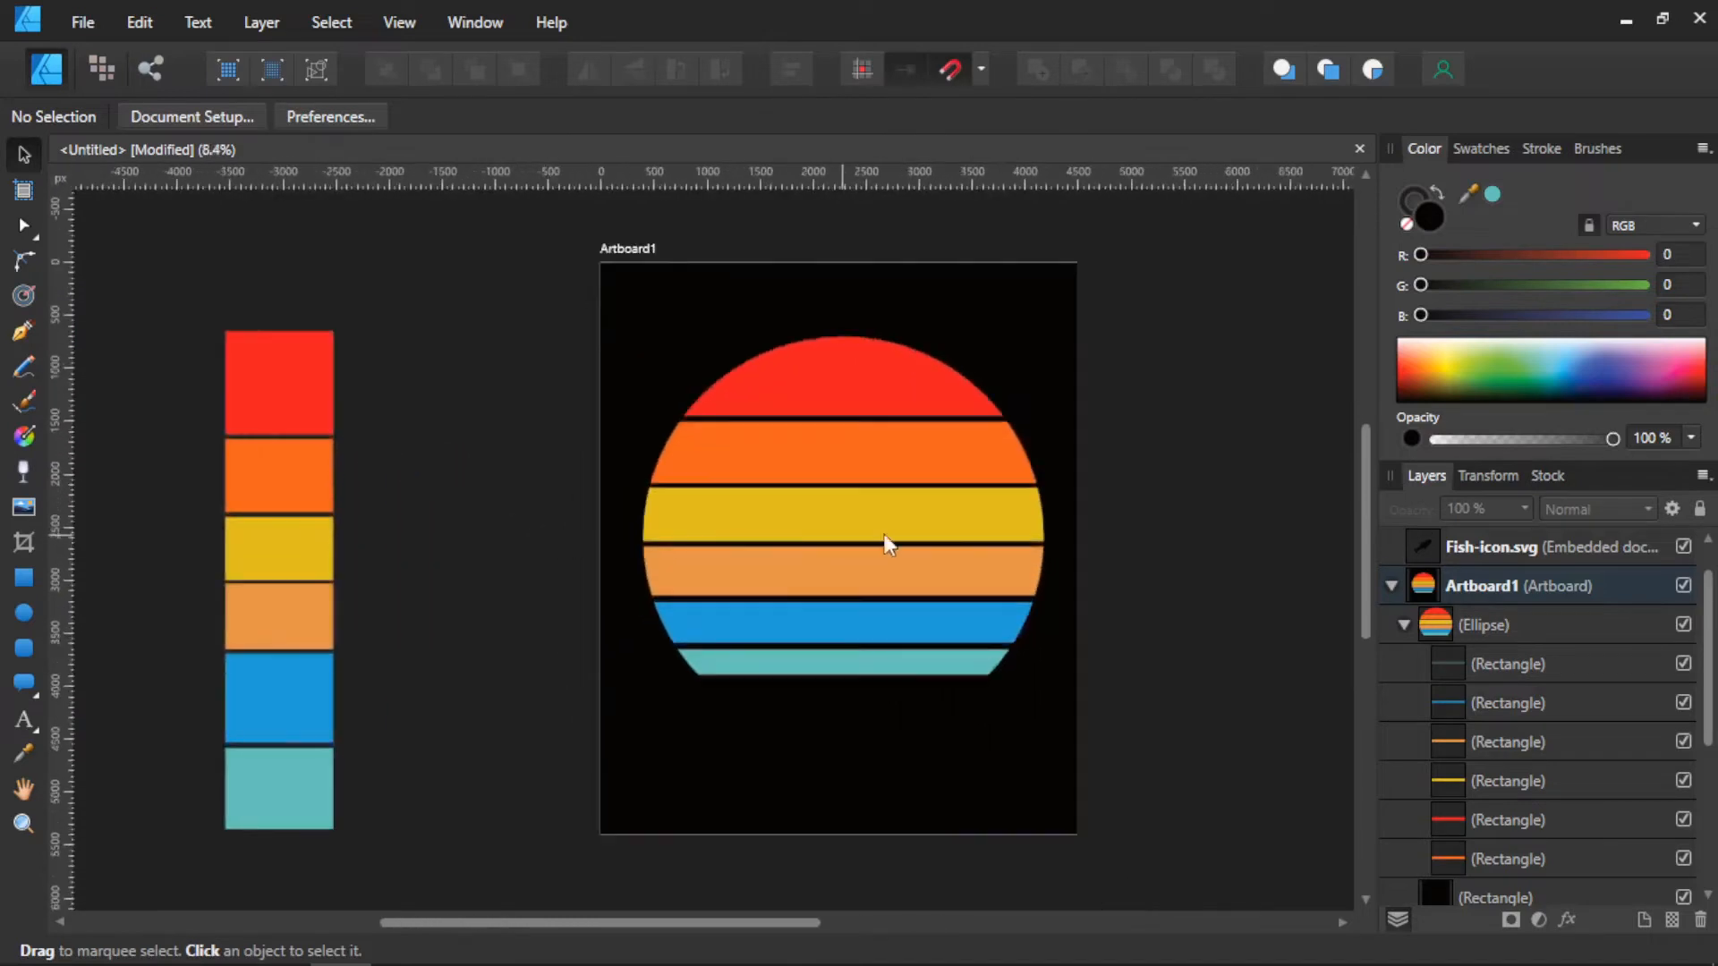
Step: Extend the light orange bar's lower edge and the blue bar's upper edge slightly to narrow the gap between them
scroll(904, 614, up, 4)
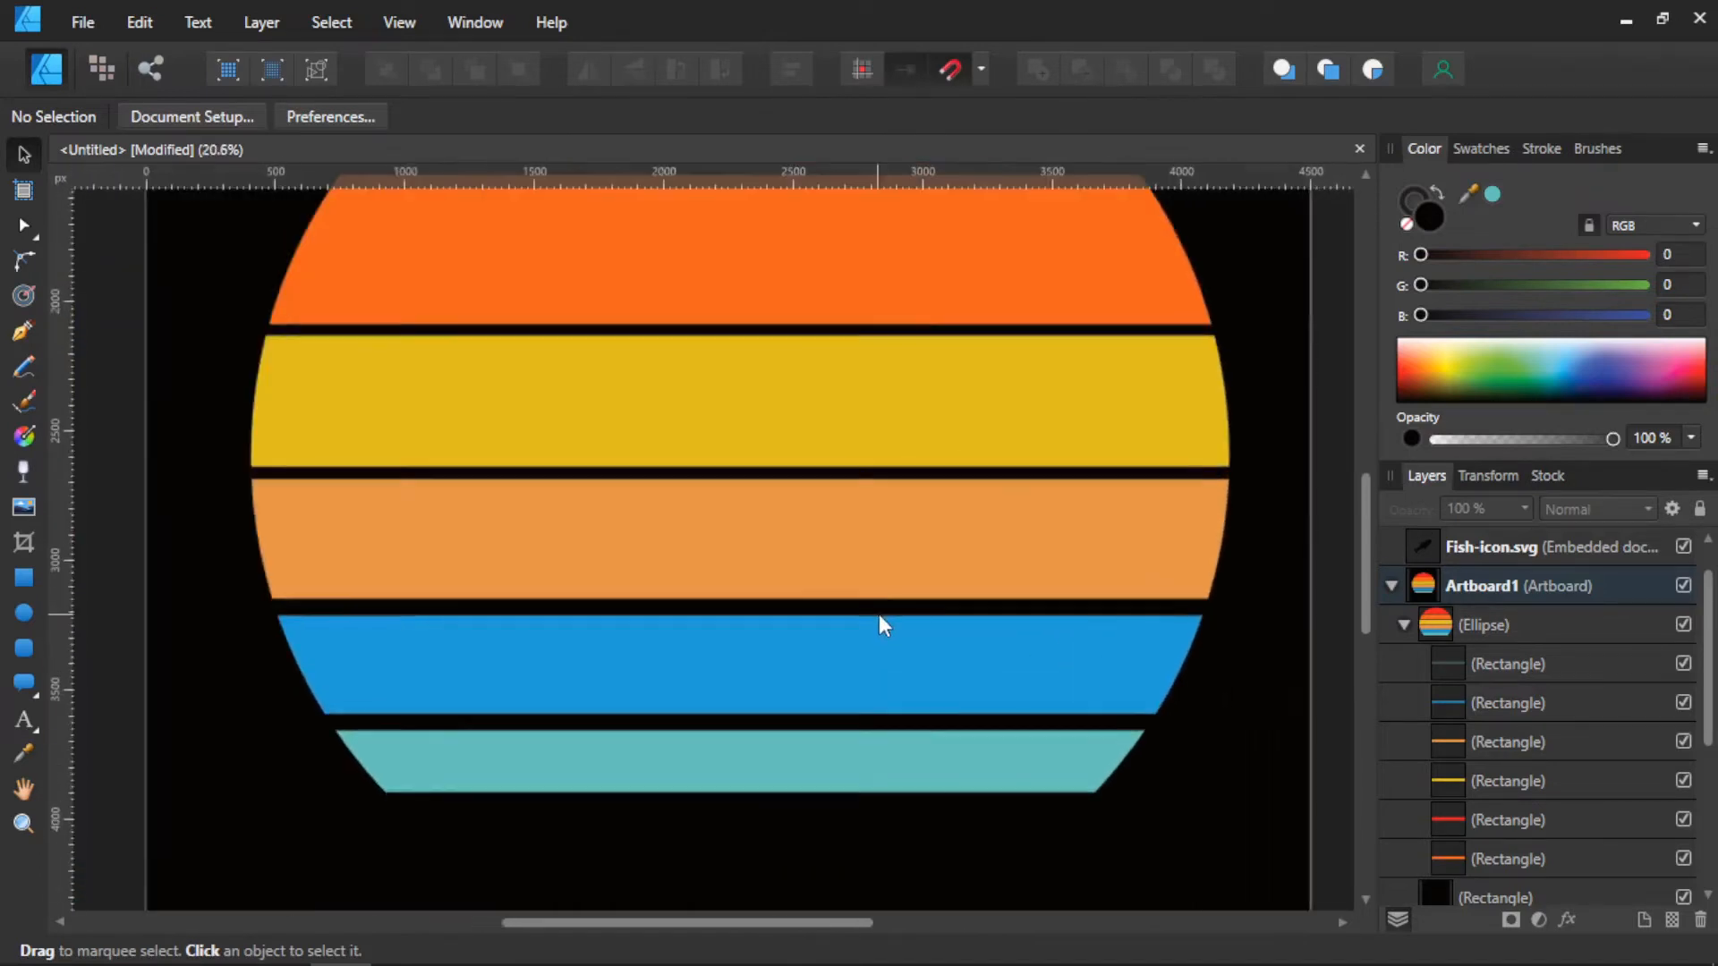
click(1440, 742)
scroll(733, 619, up, 3)
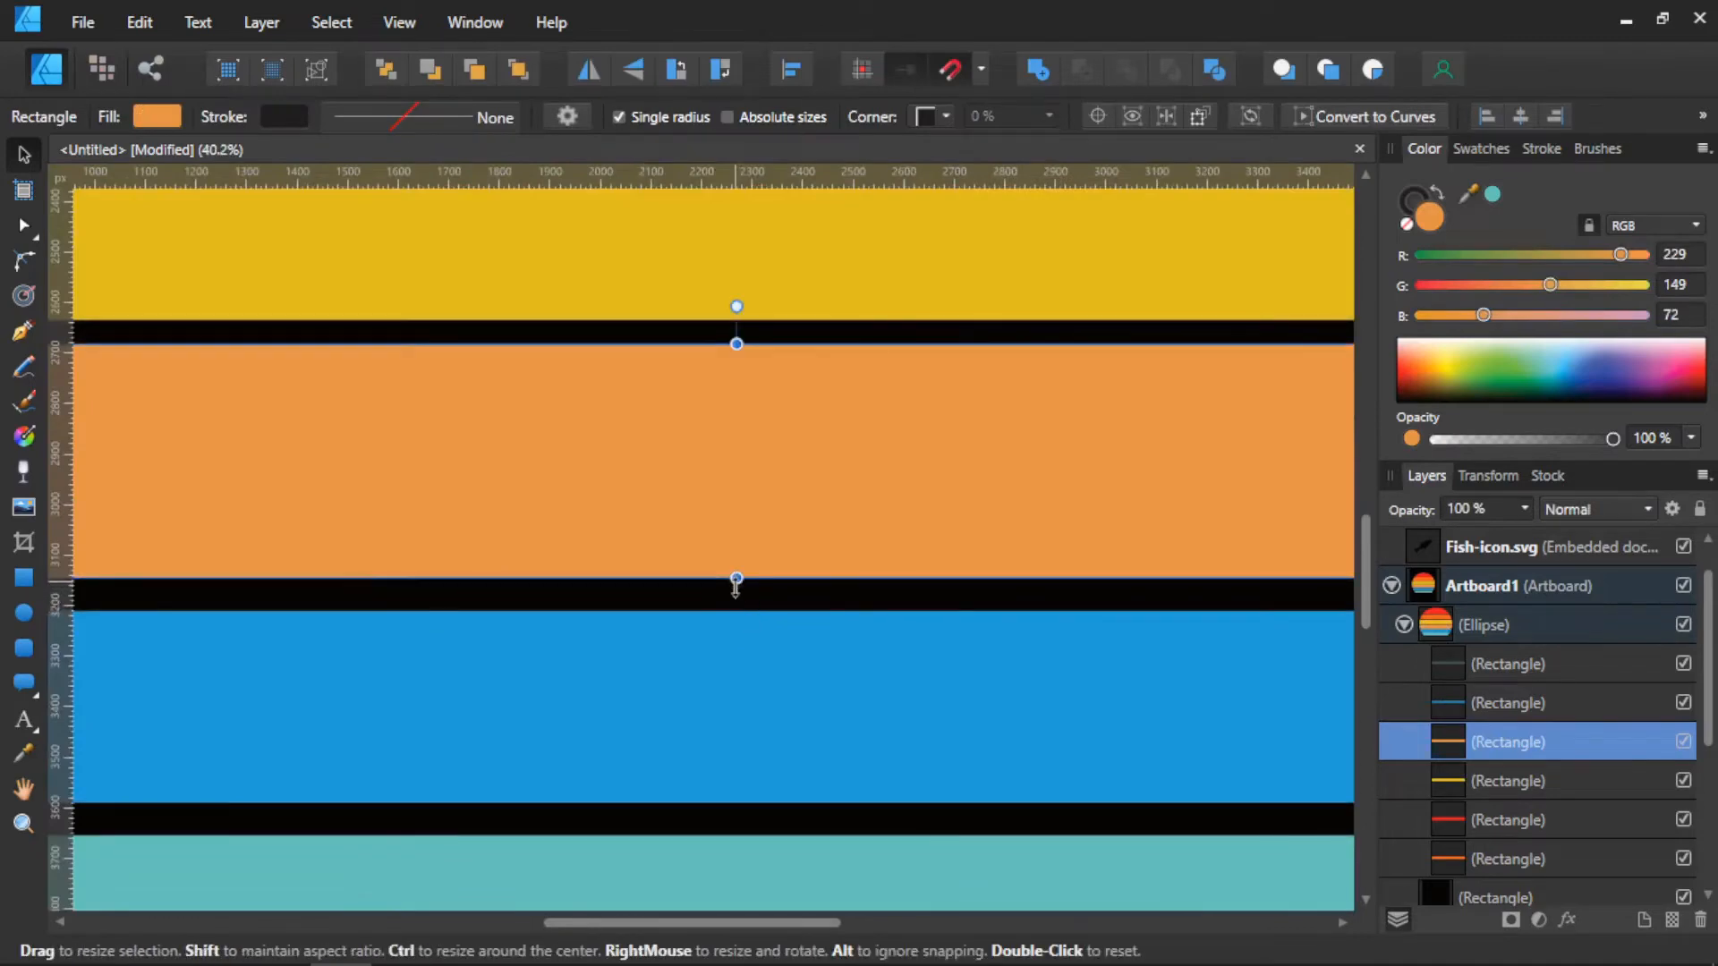
mouse_move(736, 581)
mouse_down()
mouse_move(736, 597)
mouse_move(722, 586)
mouse_up()
click(737, 651)
scroll(724, 625, up, 3)
scroll(722, 589, down, 1)
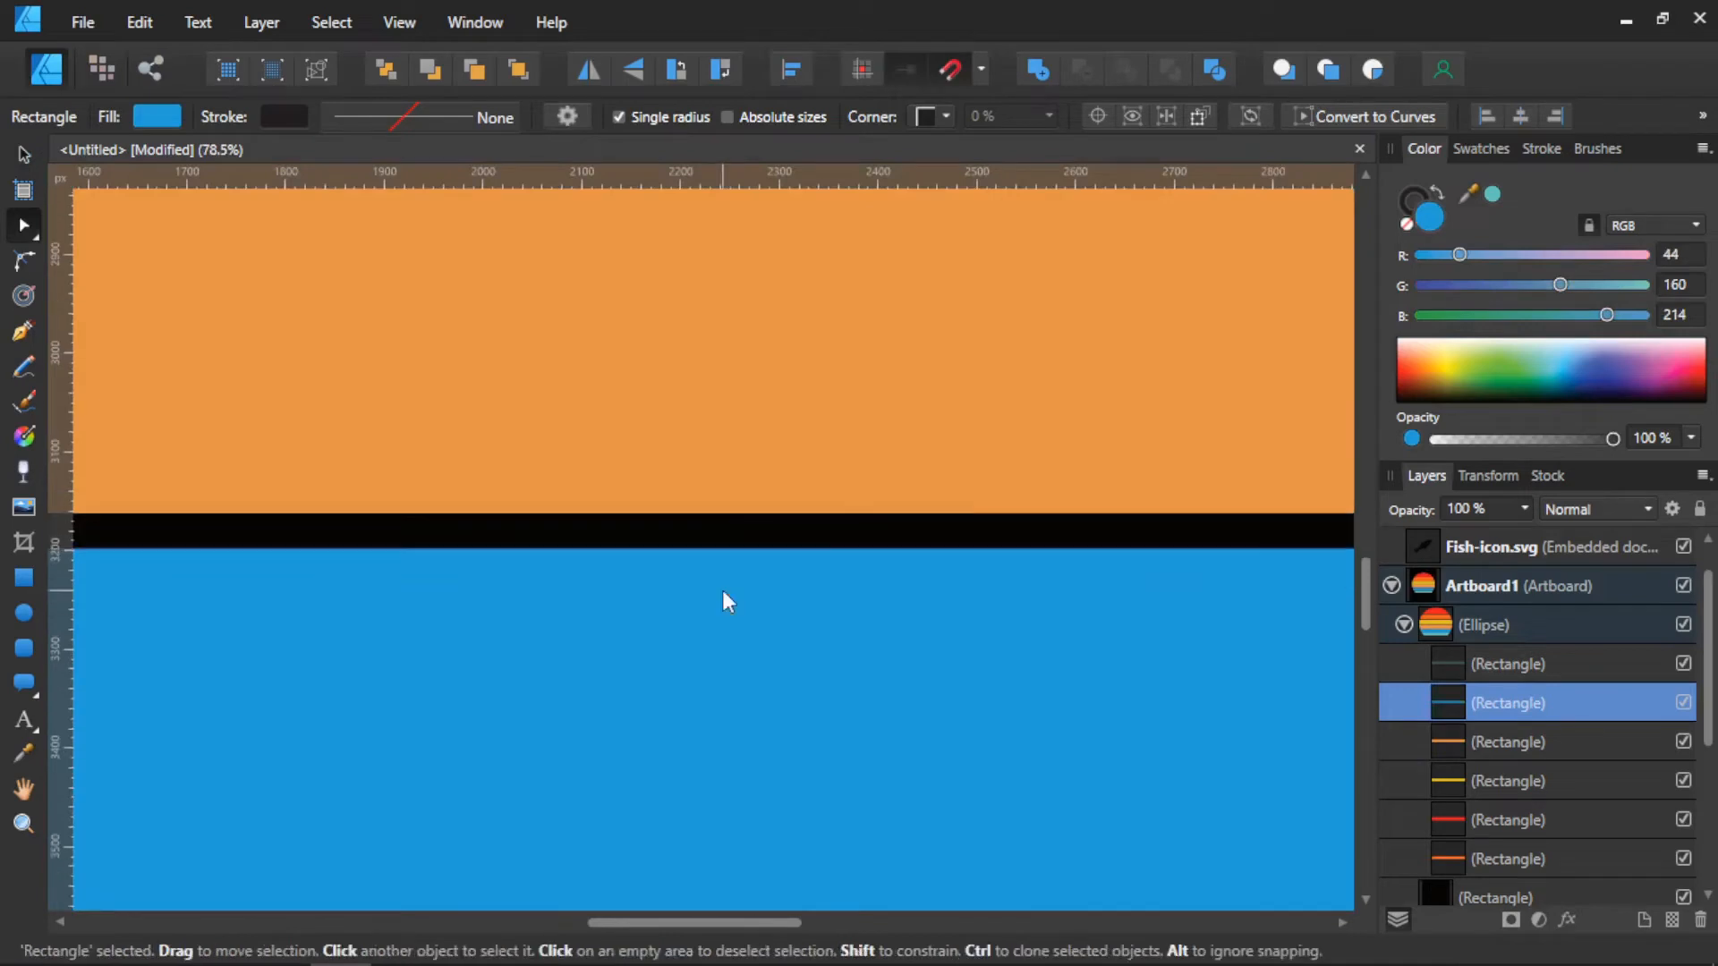
Step: Extend the teal bar's upper edge upward to narrow the gap beneath the blue bar
scroll(722, 599, down, 3)
click(728, 703)
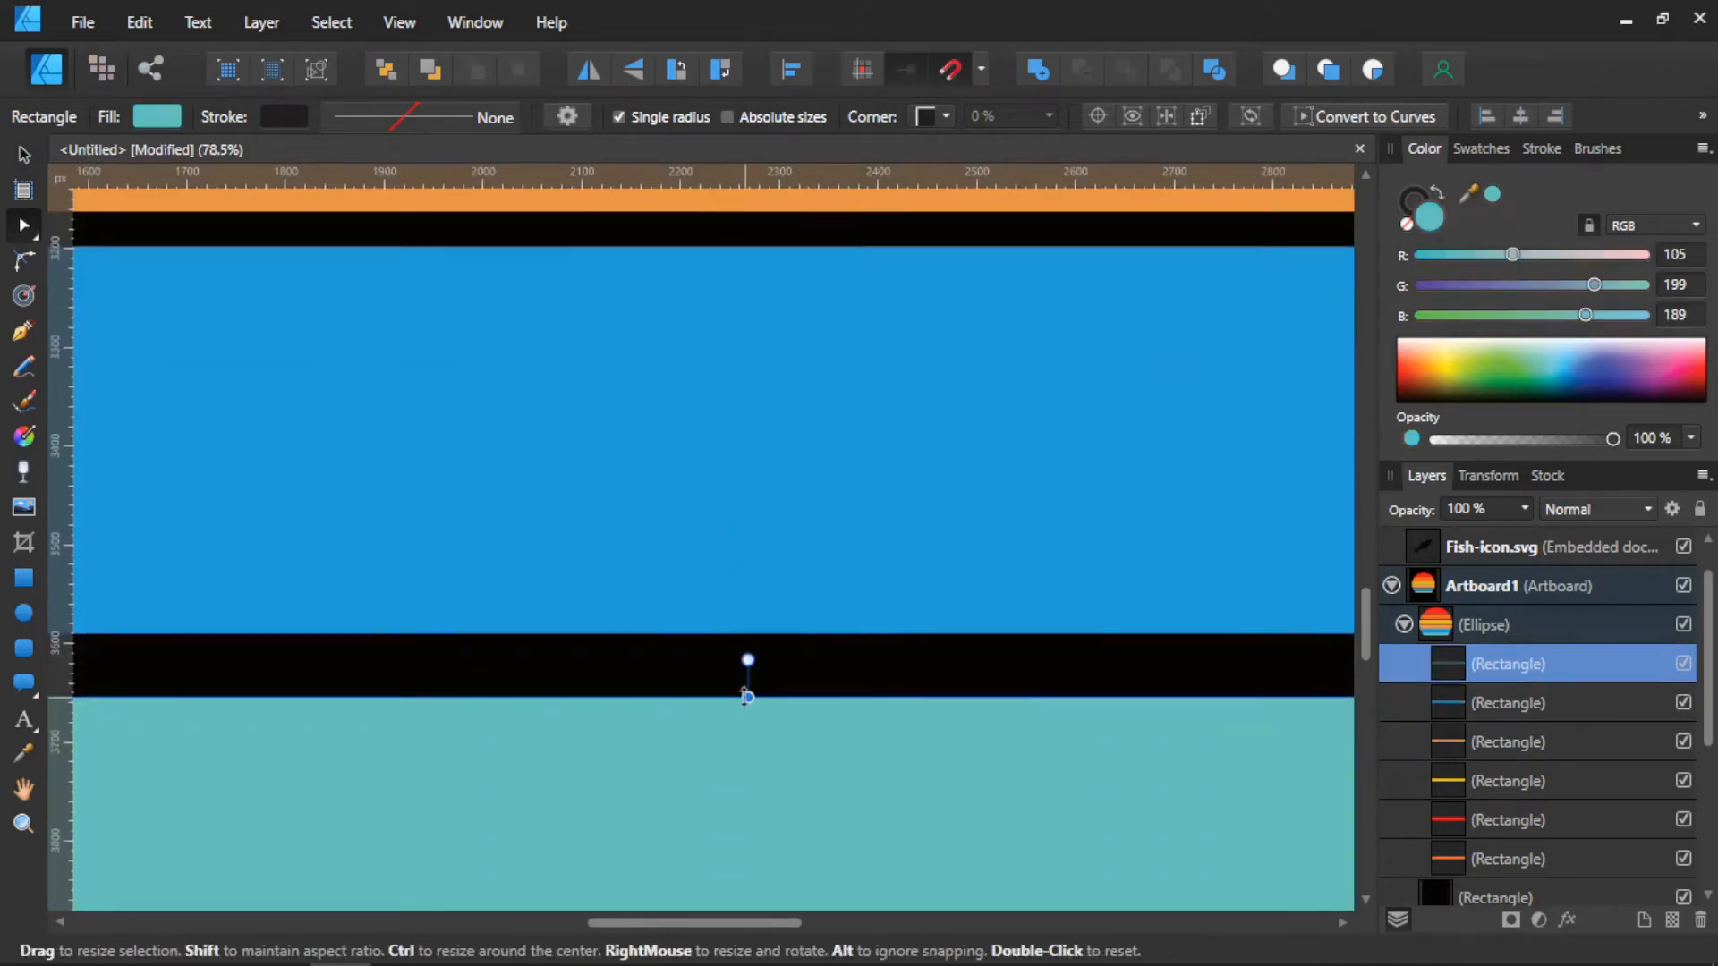
drag(747, 696, 723, 638)
click(746, 626)
scroll(724, 641, down, 8)
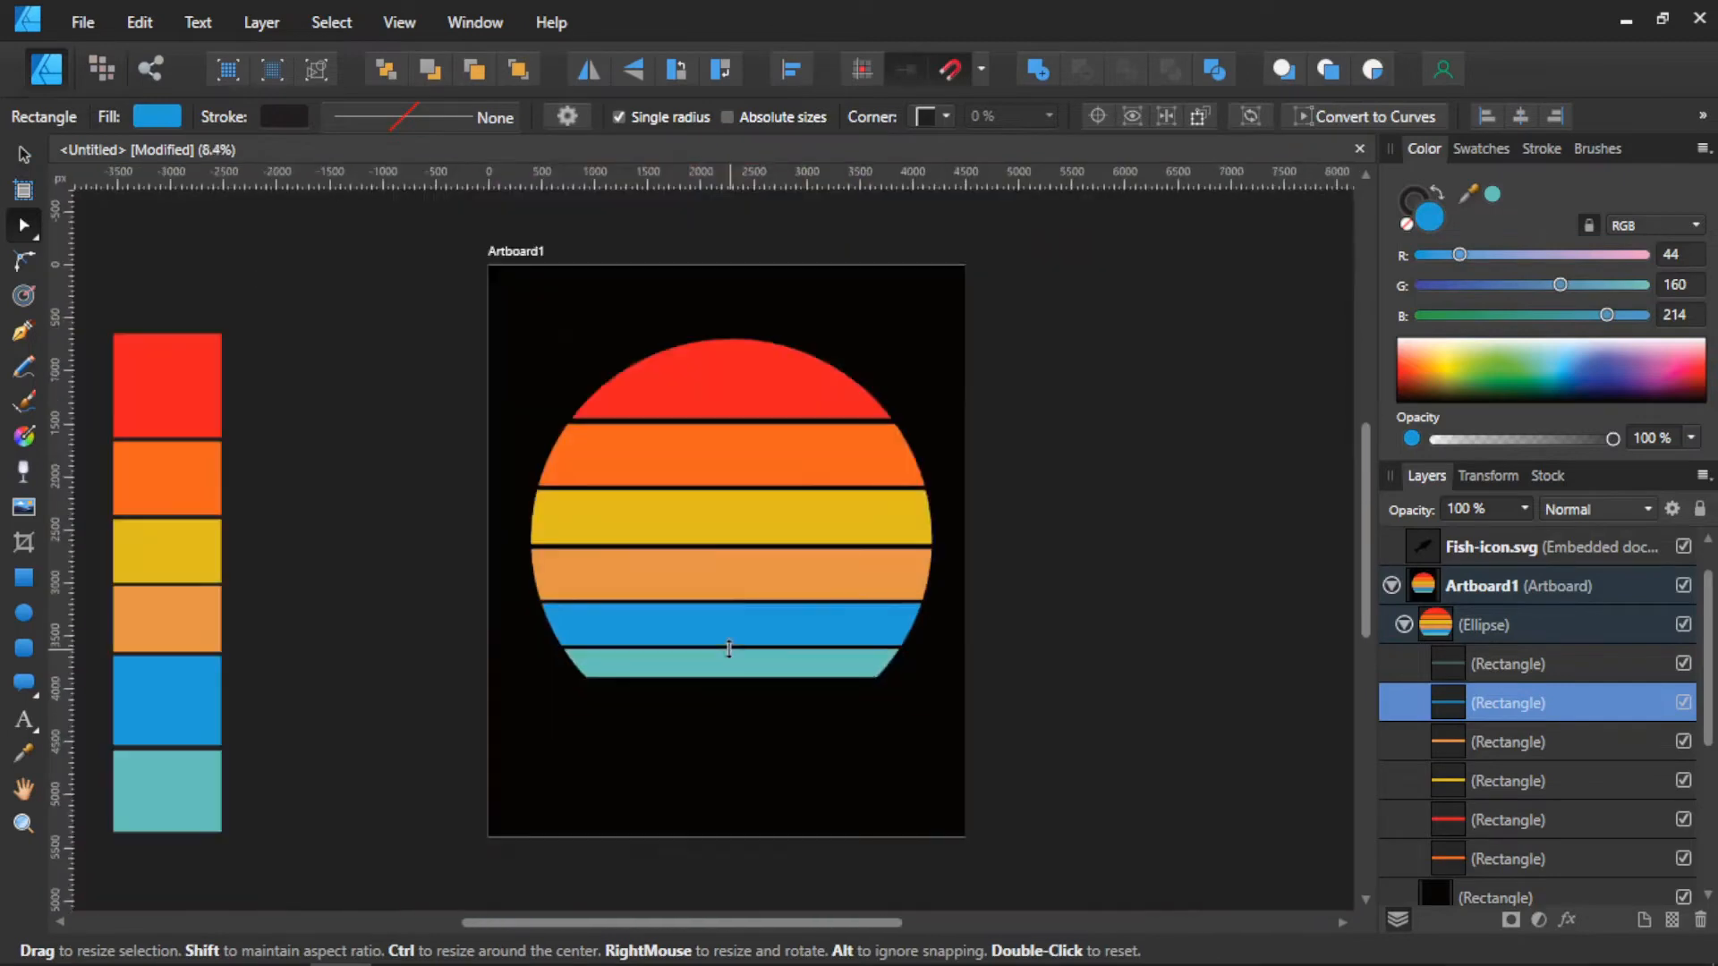
Step: Examine the gap between the blue and teal bars, and clear the selection on the blue bar
scroll(734, 632, up, 2)
scroll(736, 643, up, 3)
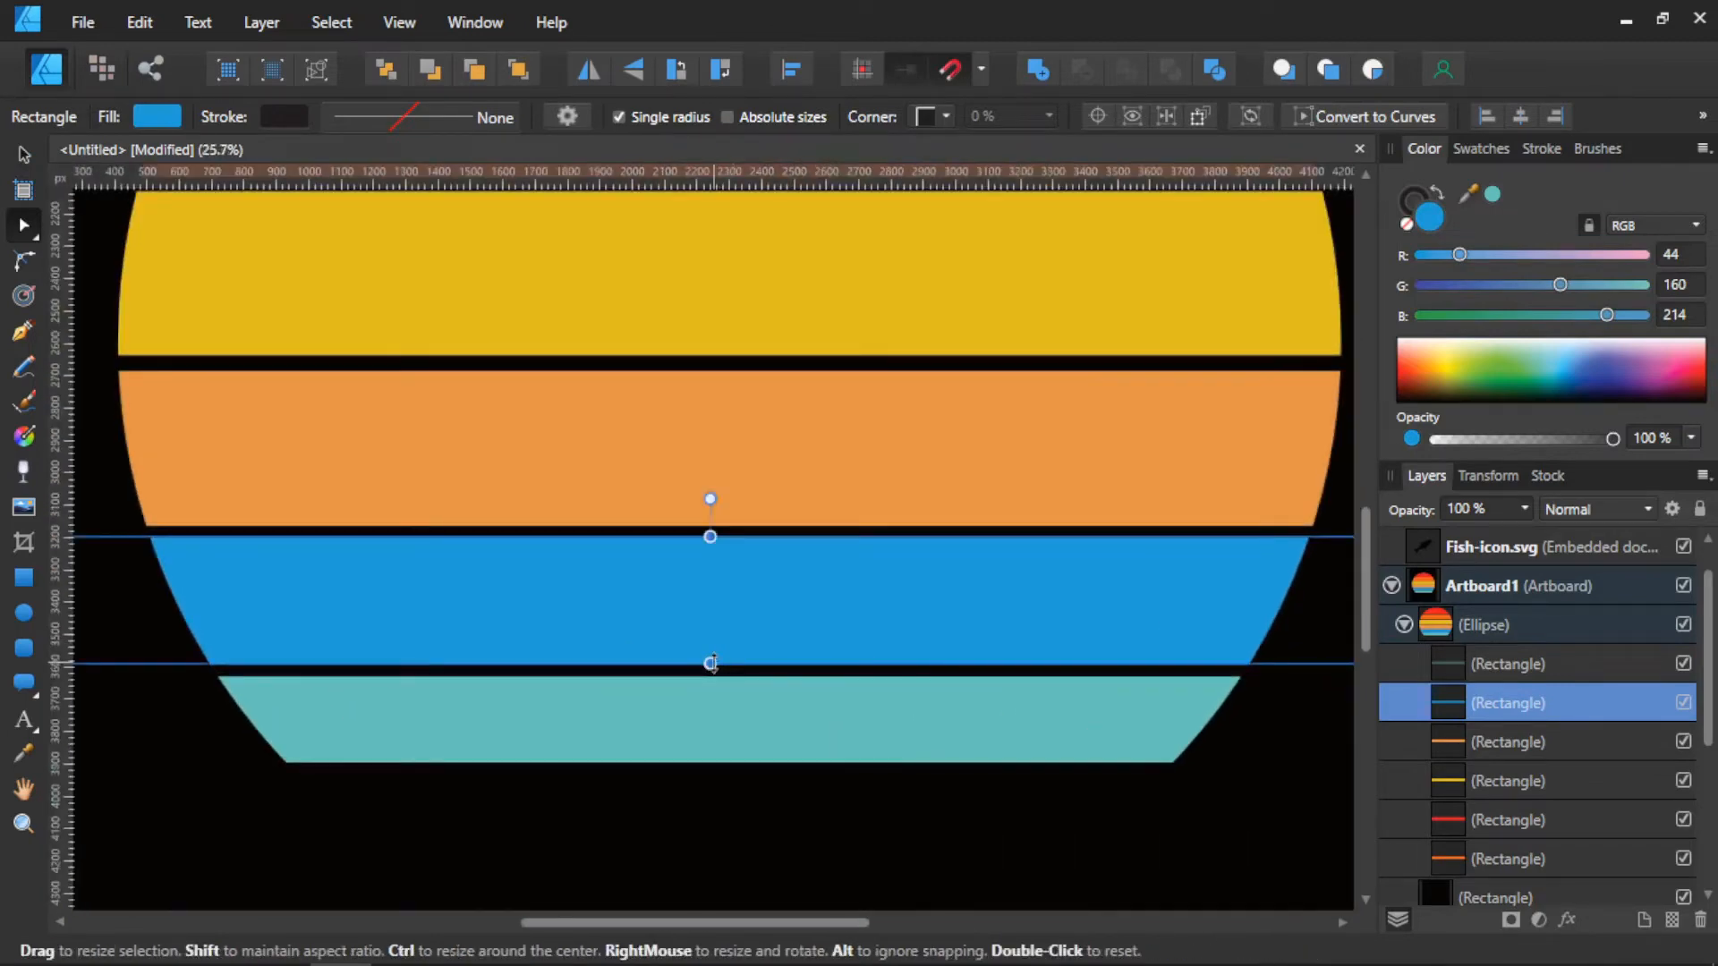
scroll(710, 659, down, 3)
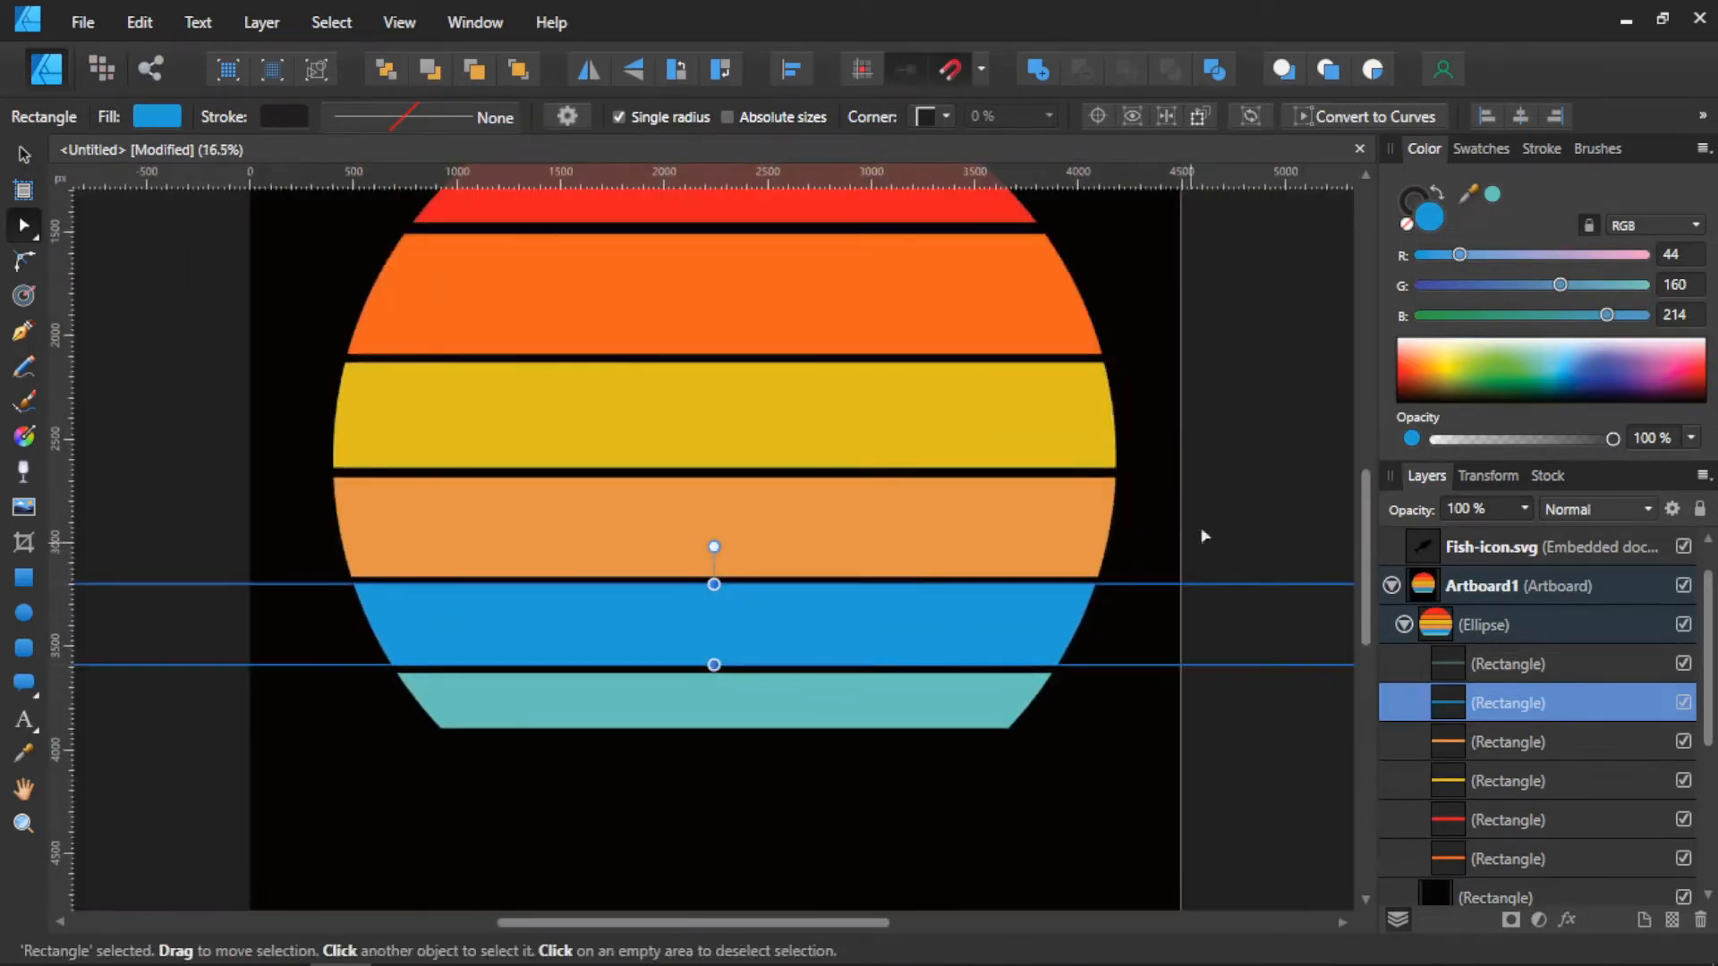
key(ctrl+d)
scroll(836, 637, down, 3)
scroll(814, 471, up, 3)
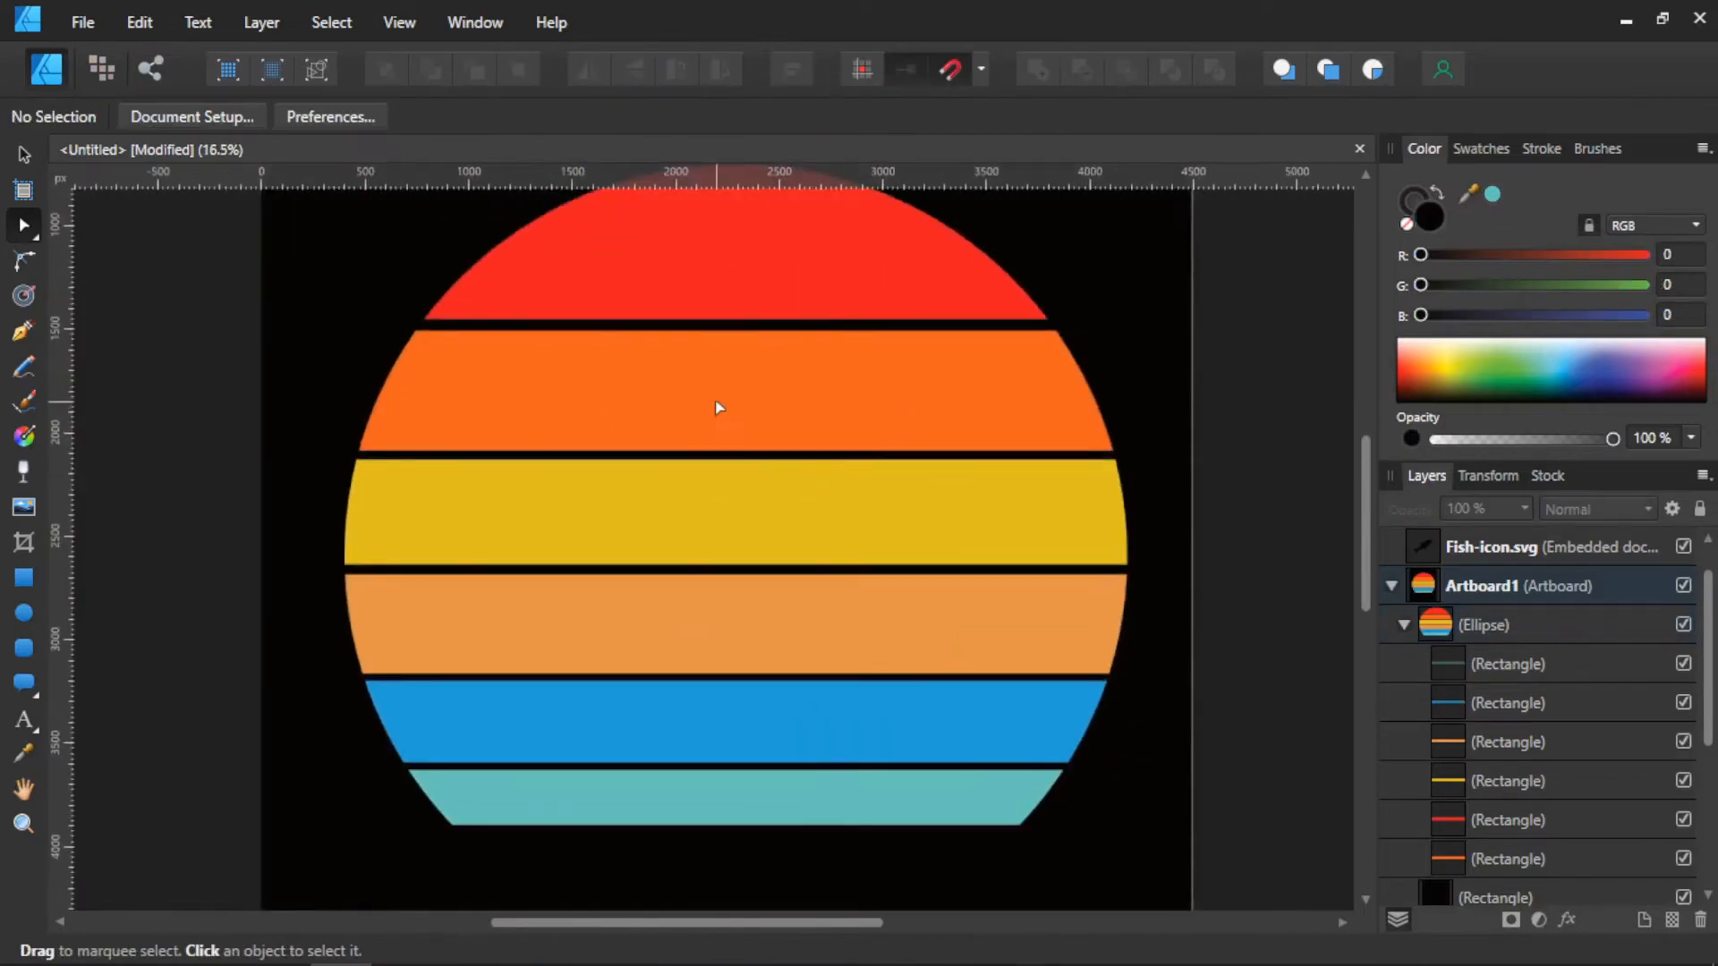
Step: Raise the orange bar's lower edge and the yellow bar's upper edge inside the sun to narrow the gap between them
scroll(720, 407, up, 1)
scroll(730, 428, up, 4)
click(721, 491)
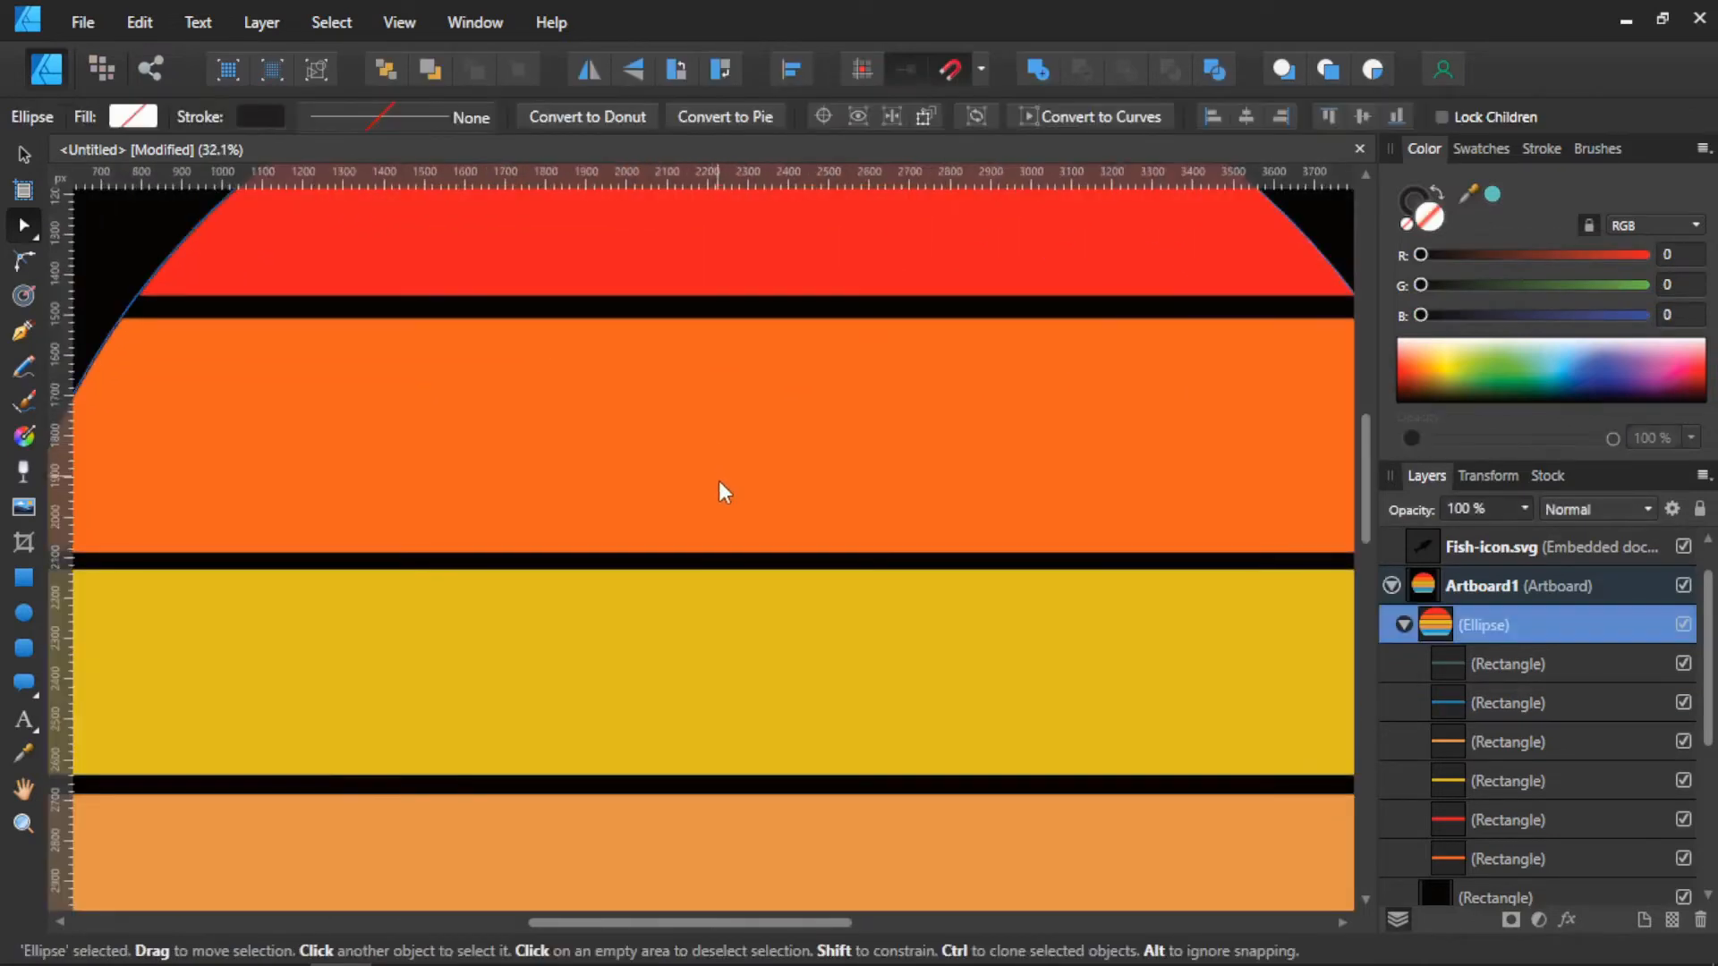
double_click(729, 528)
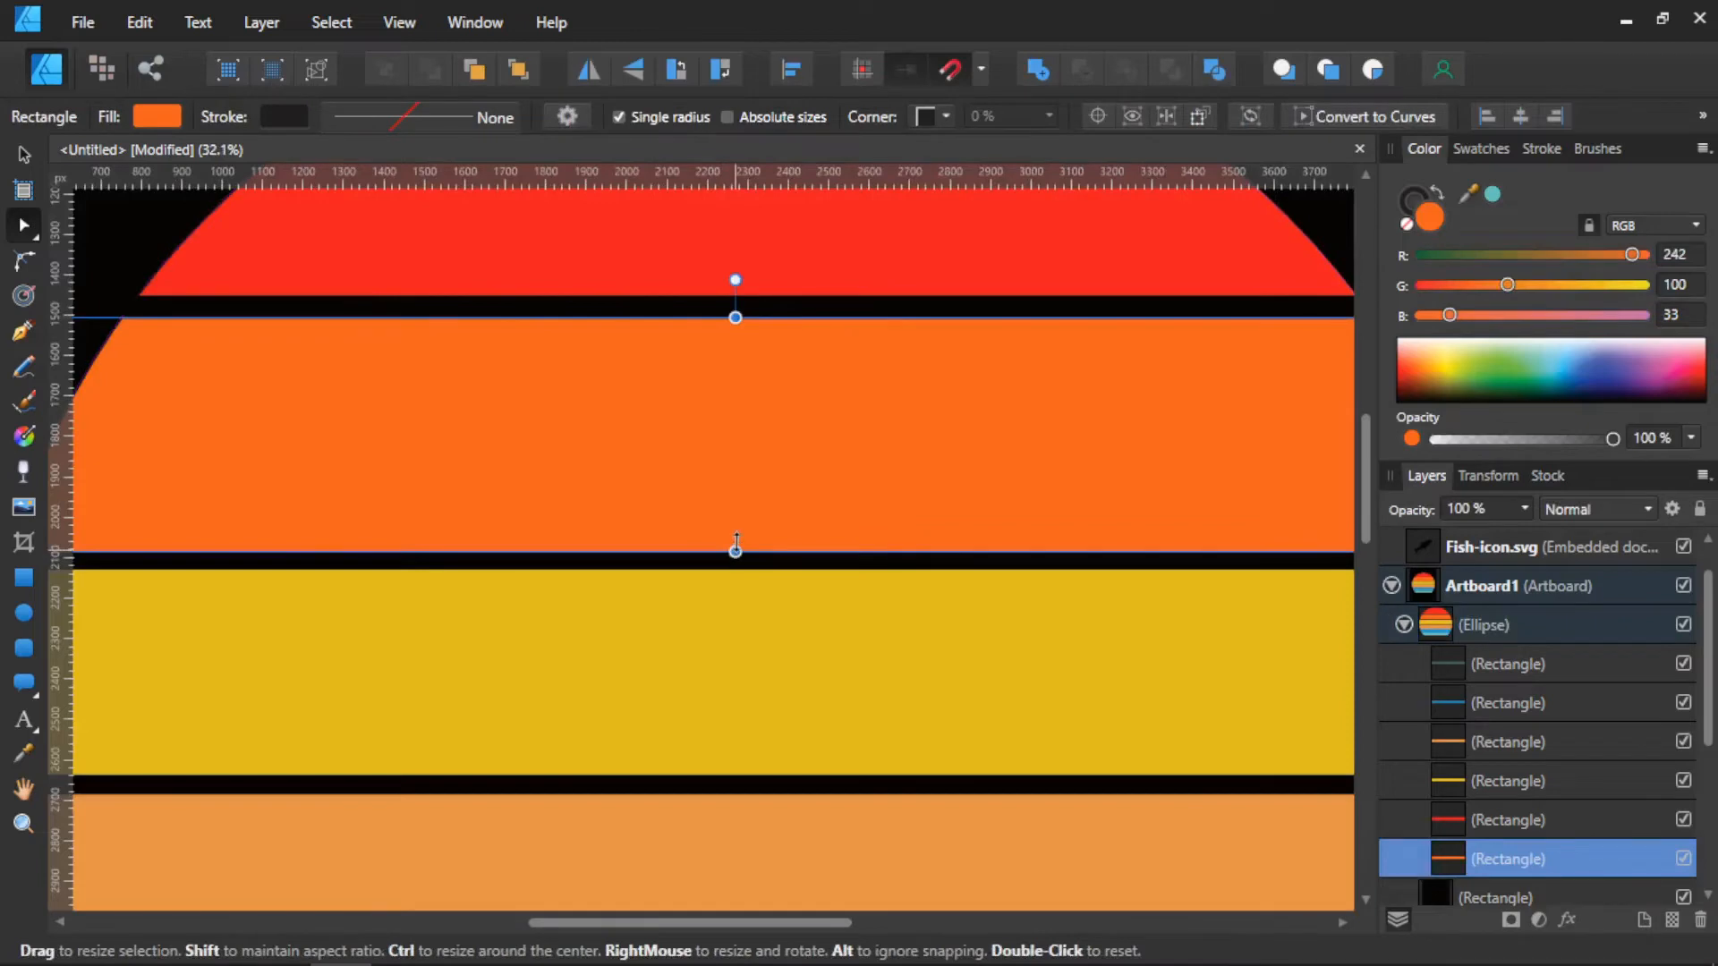
drag(735, 543, 735, 521)
click(732, 610)
scroll(732, 619, up, 4)
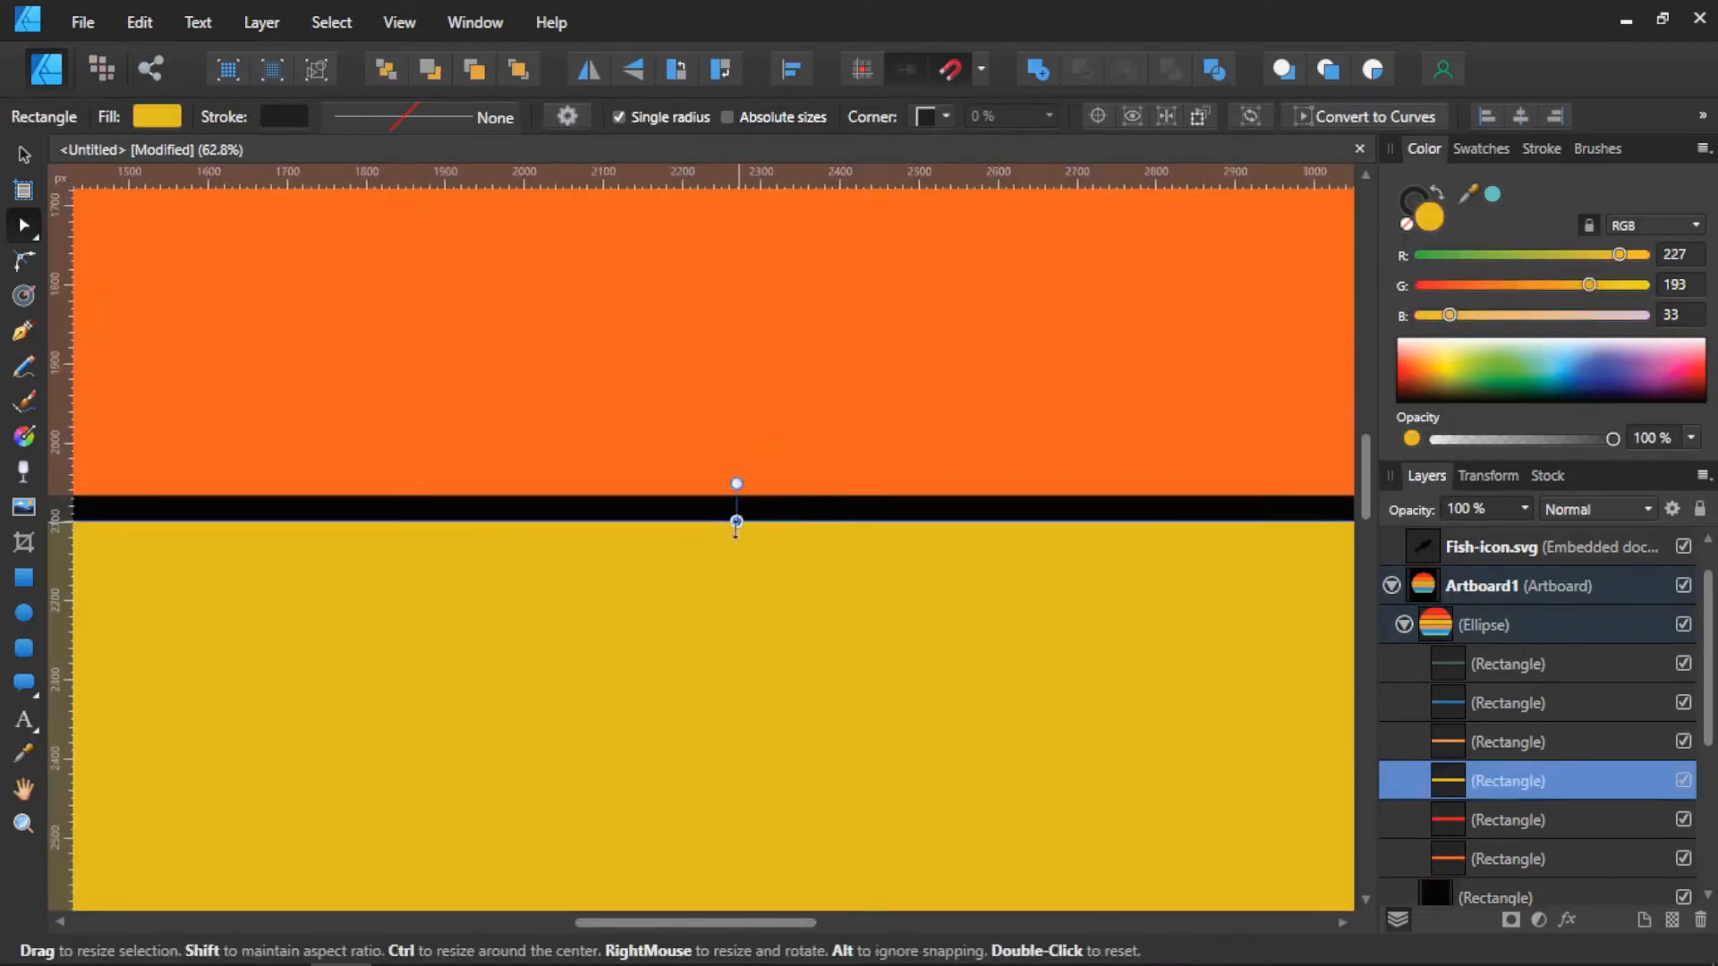
scroll(735, 527, down, 8)
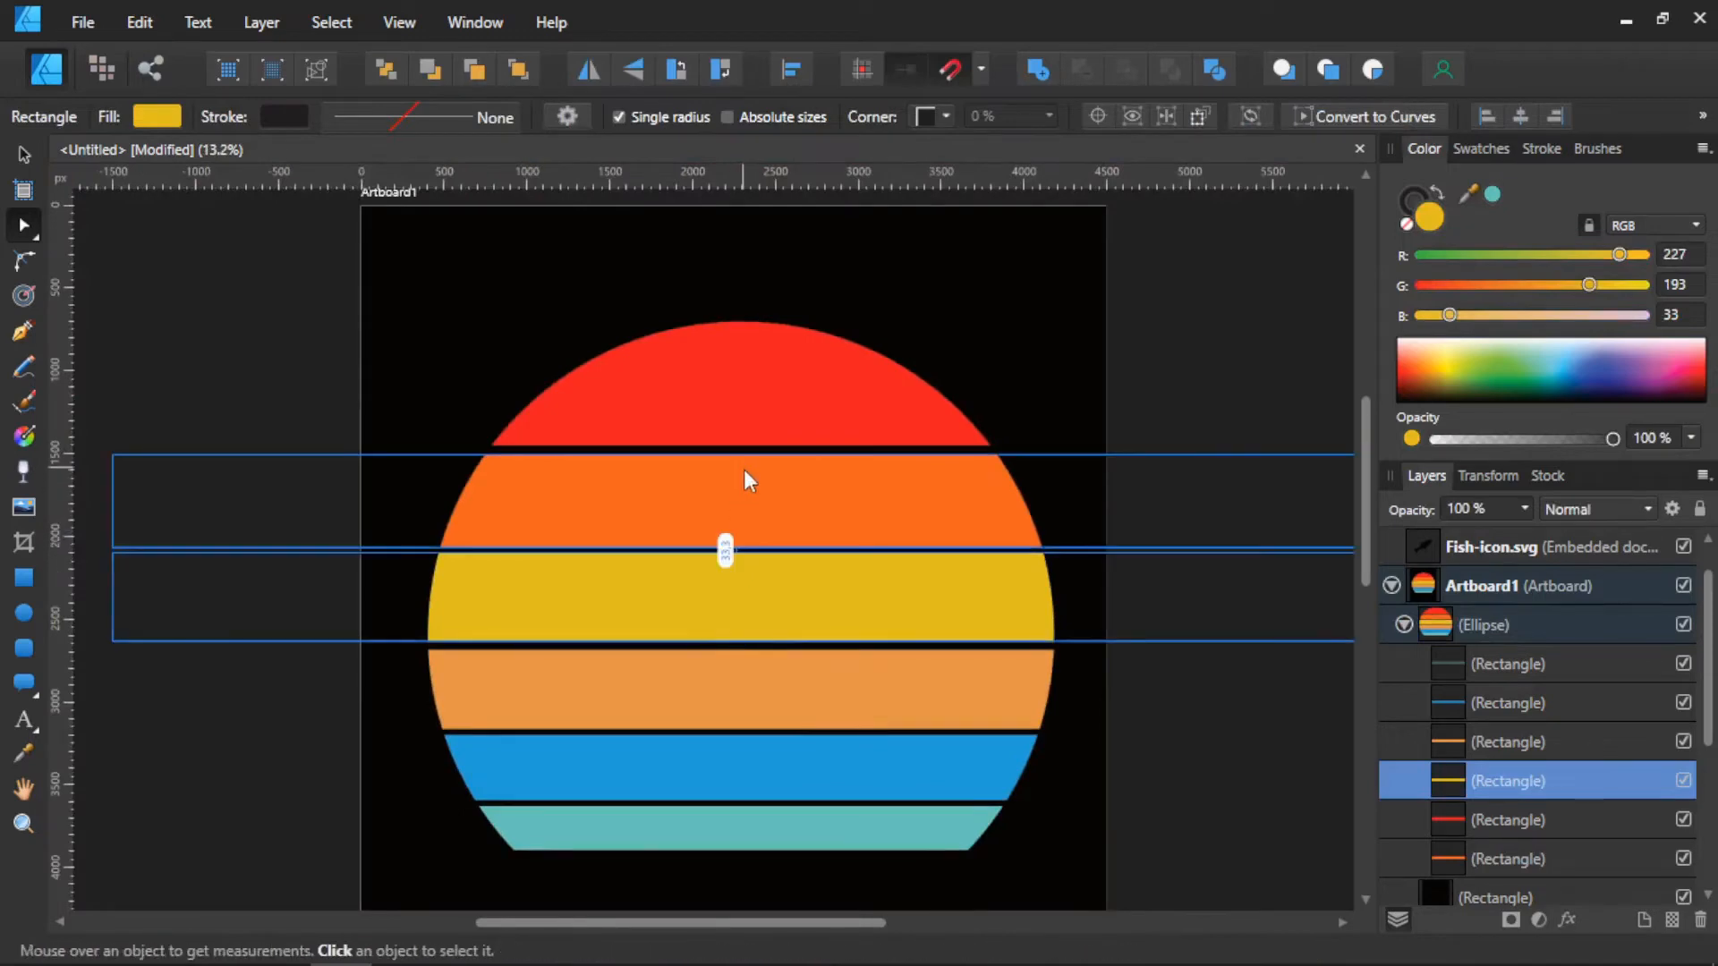
Step: Raise the orange bar's upper edge and the red bar's lower edge slightly to narrow the gap between them
click(744, 480)
scroll(742, 480, up, 7)
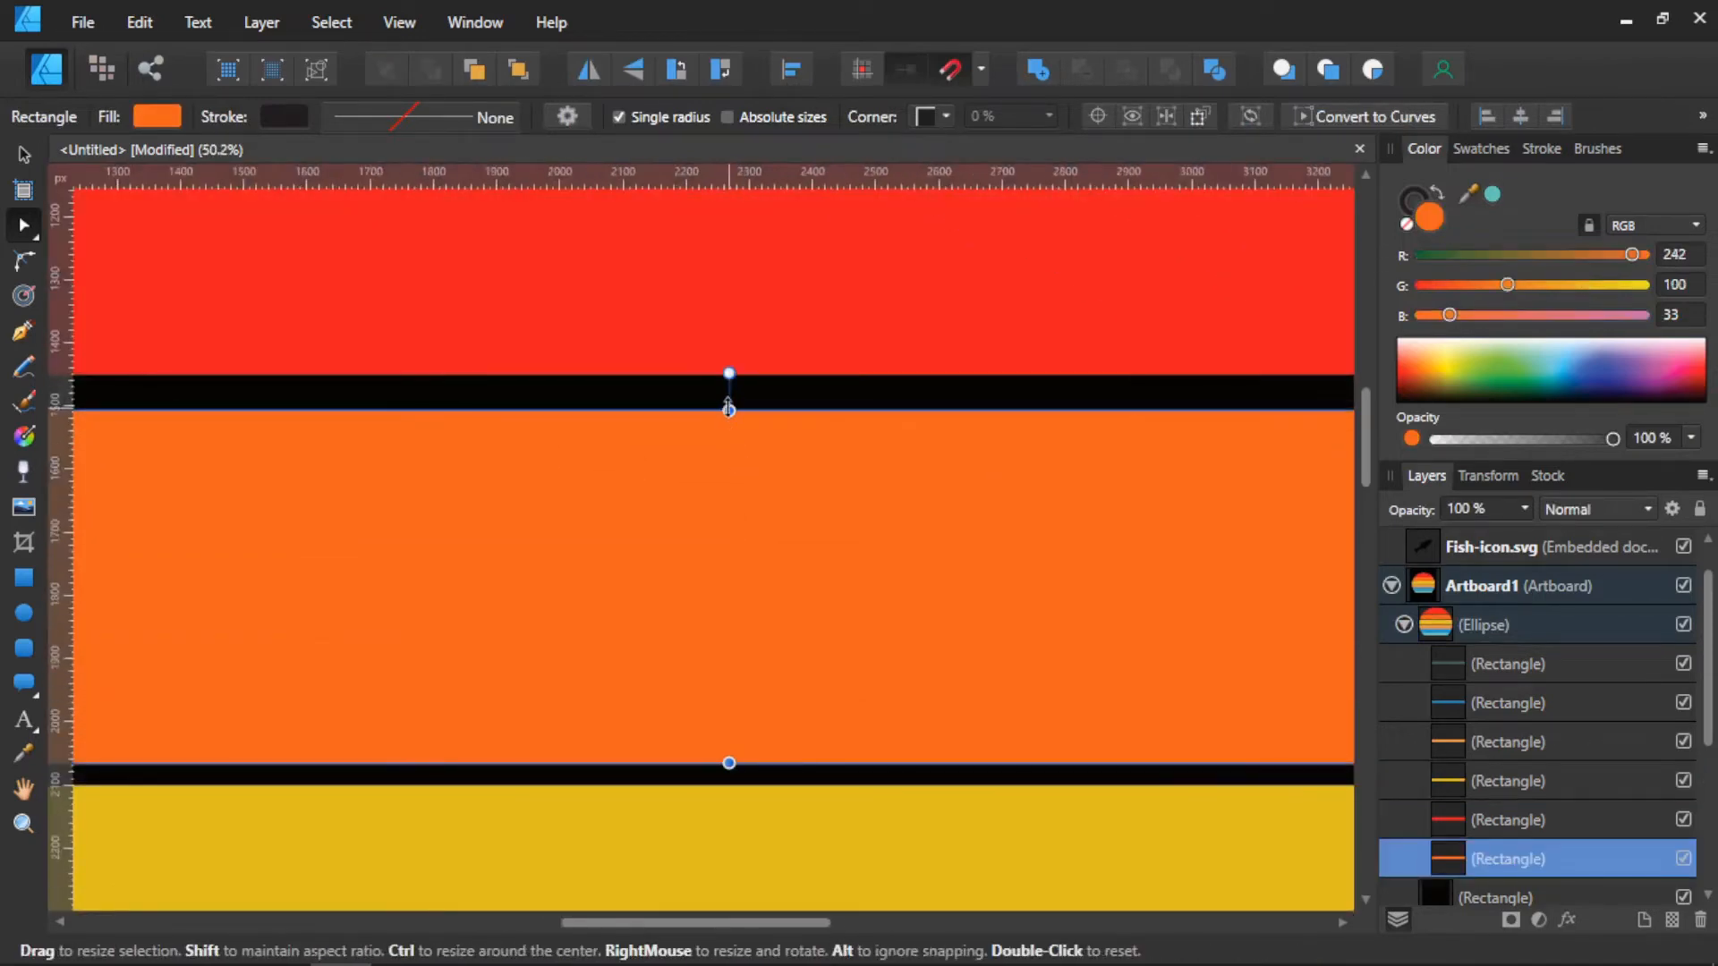
drag(729, 409, 729, 358)
click(758, 311)
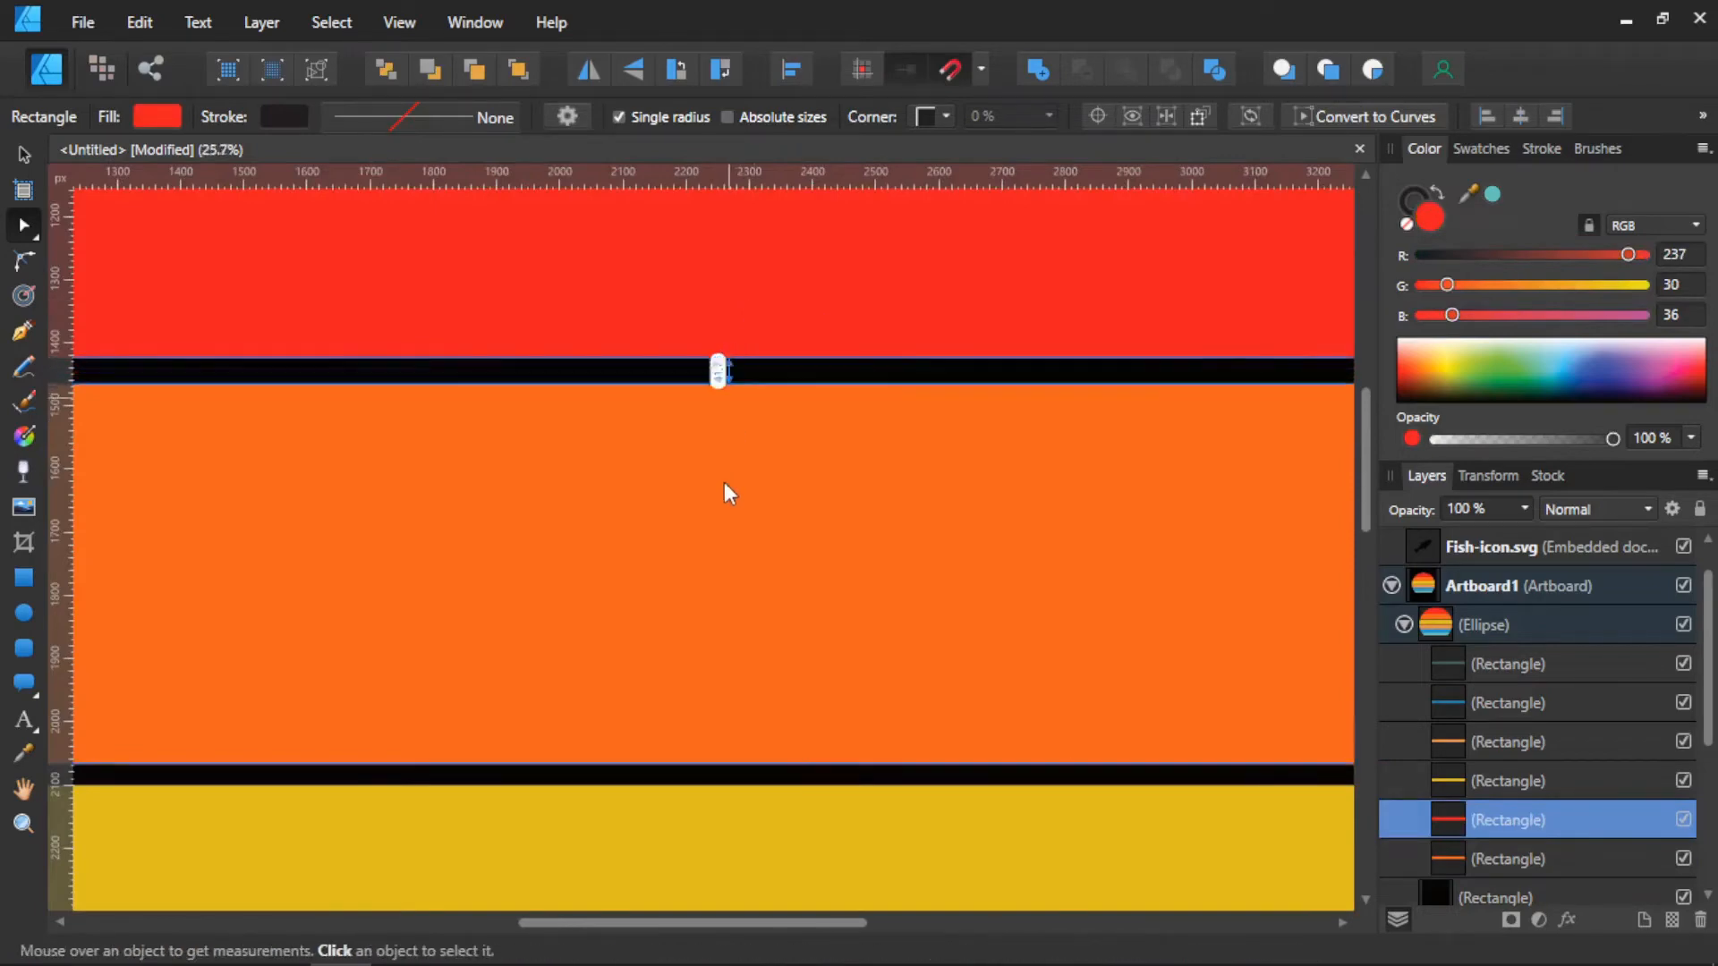
scroll(729, 492, down, 4)
click(1143, 265)
scroll(826, 509, down, 2)
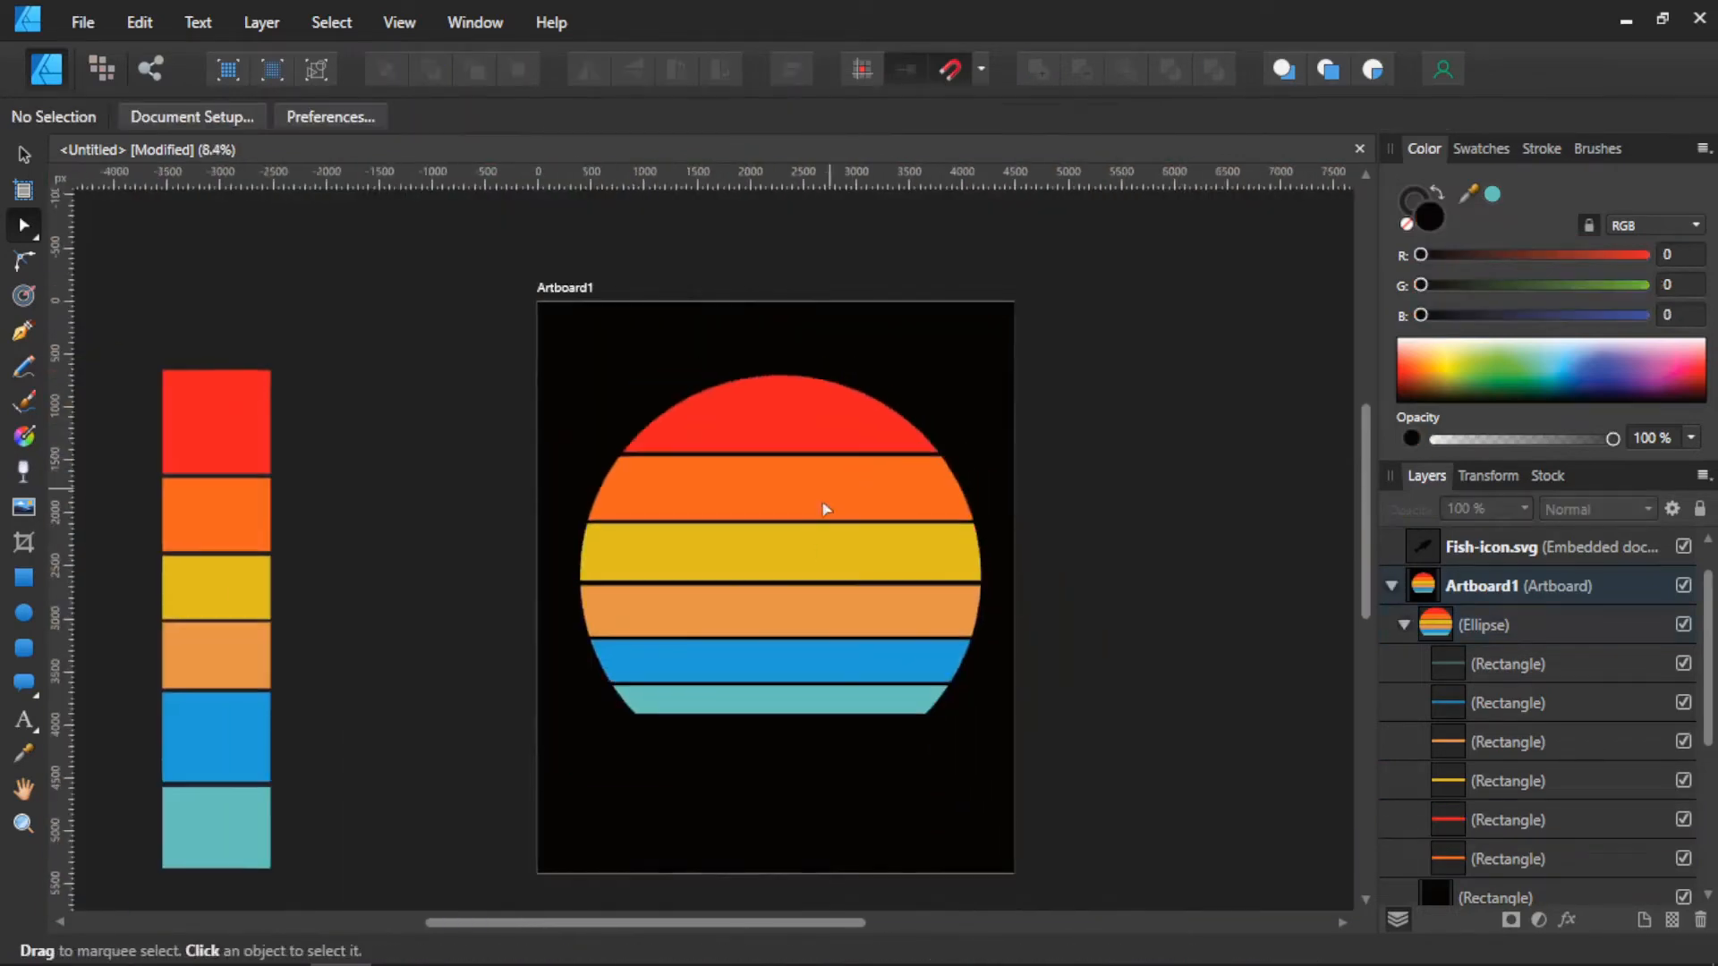
Step: Extend the light orange bar's upper edge slightly upward to narrow the gap beneath the yellow bar
scroll(825, 508, up, 6)
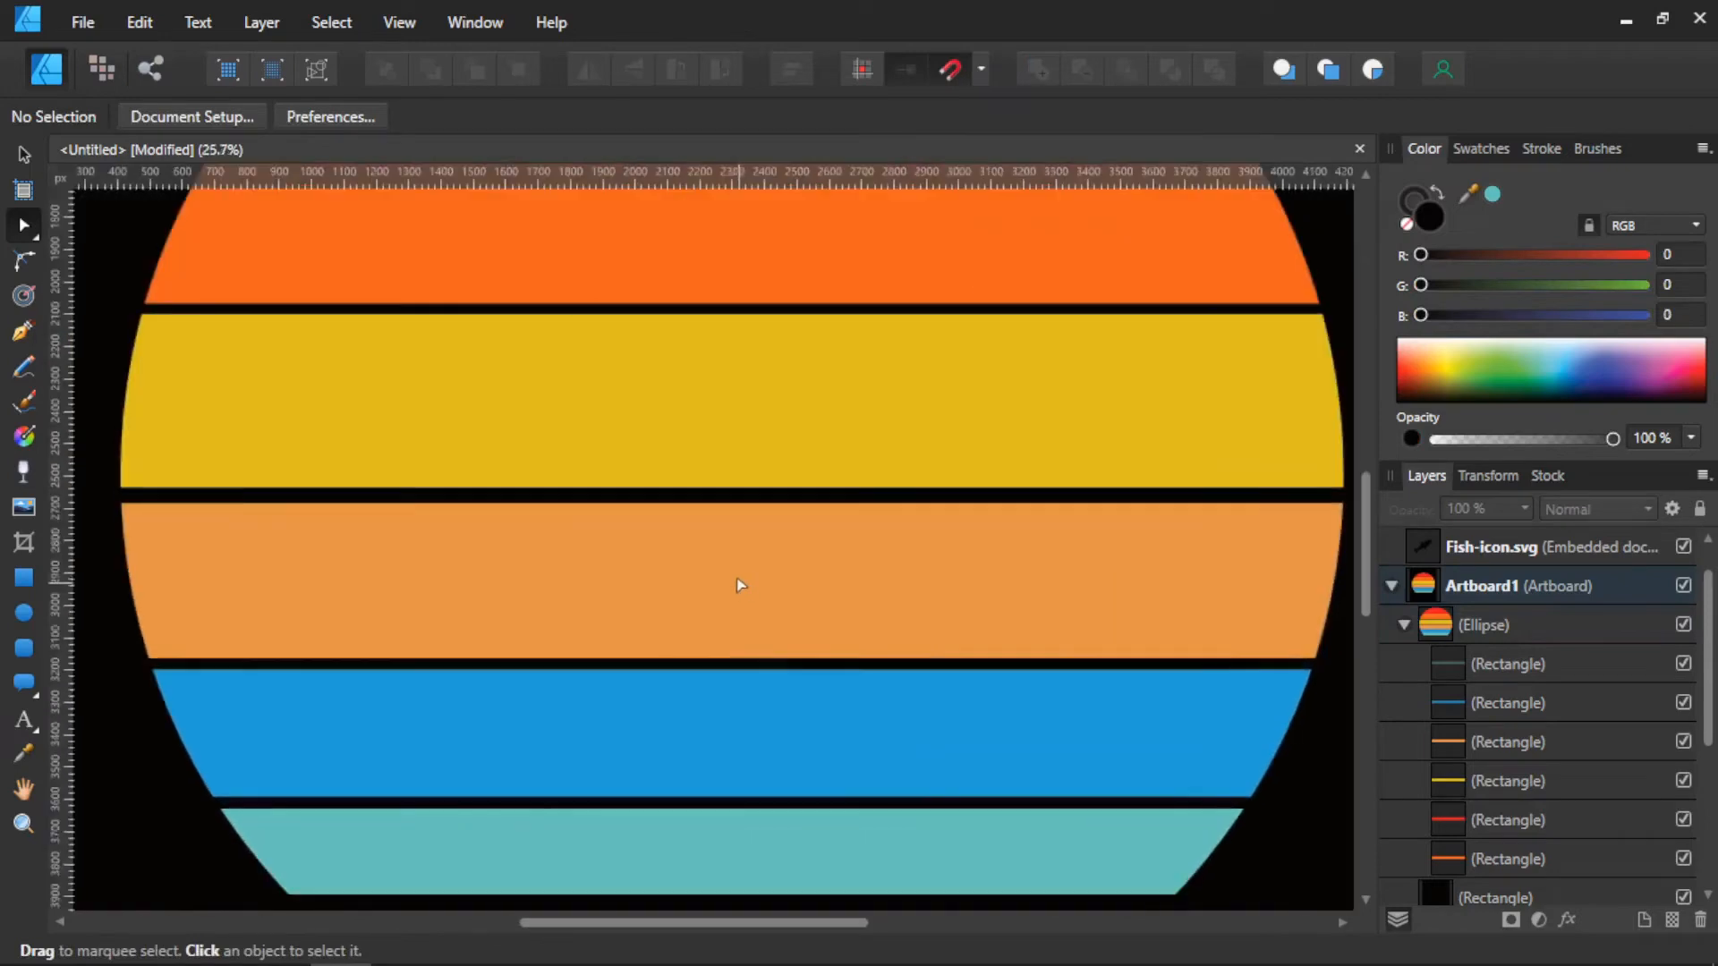
click(739, 585)
click(727, 549)
scroll(723, 506, up, 4)
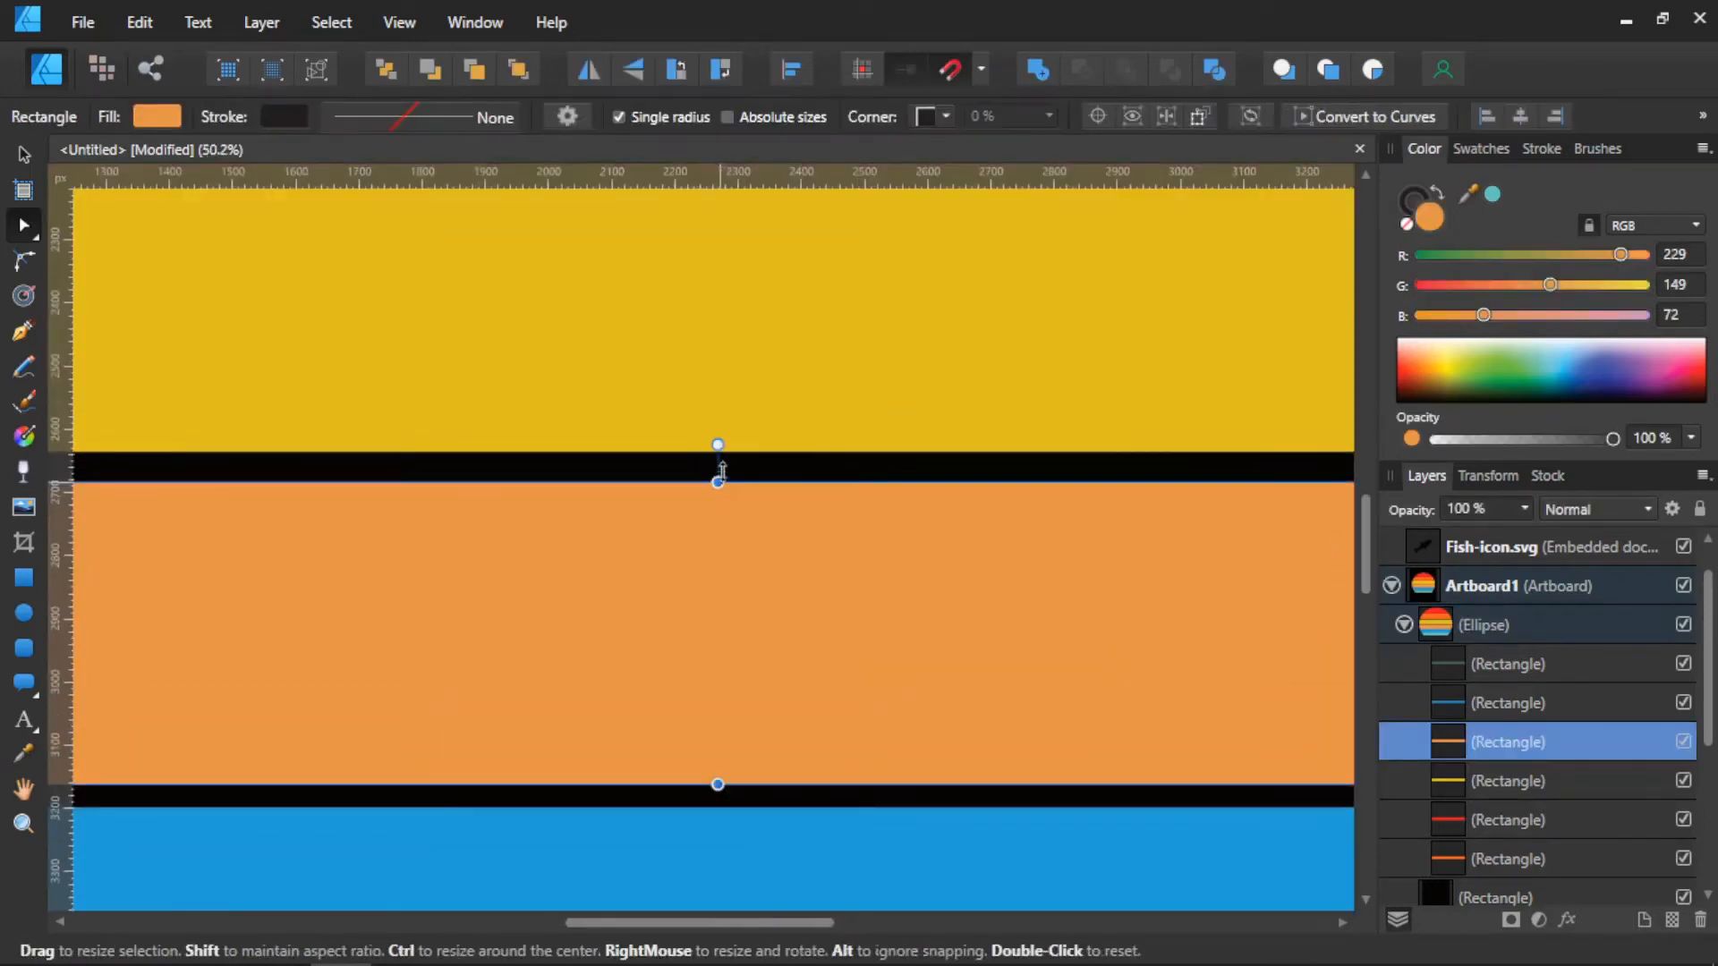
drag(721, 472, 717, 476)
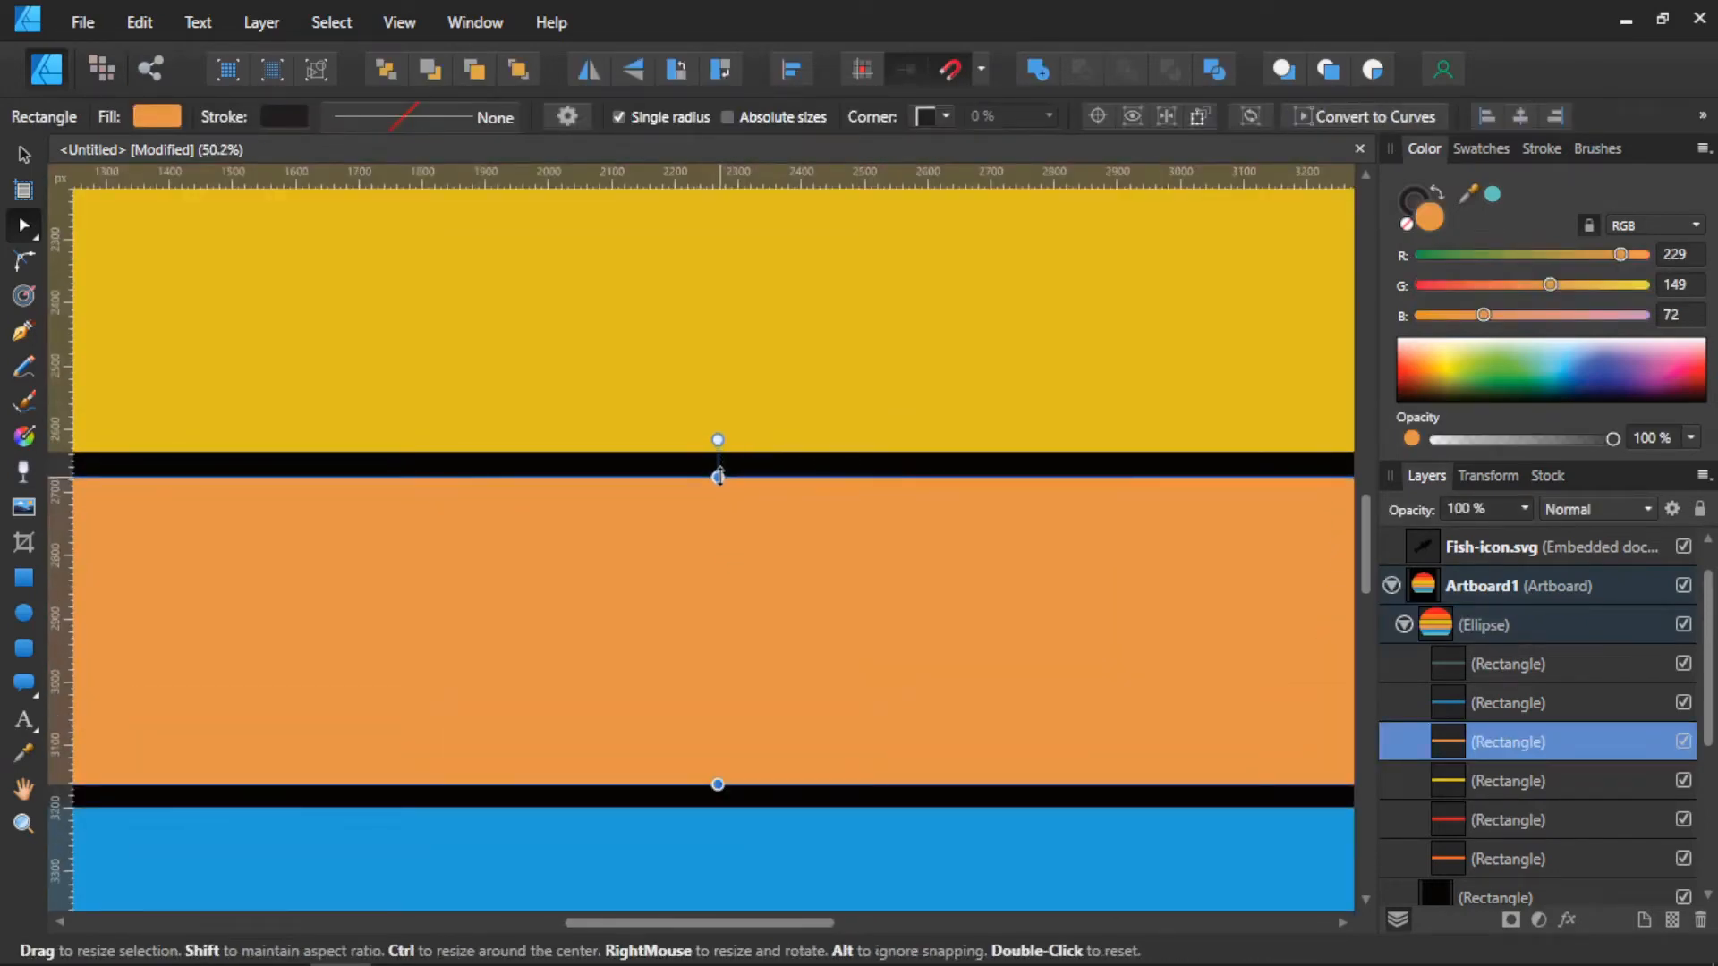
key(ctrl+0)
click(1136, 399)
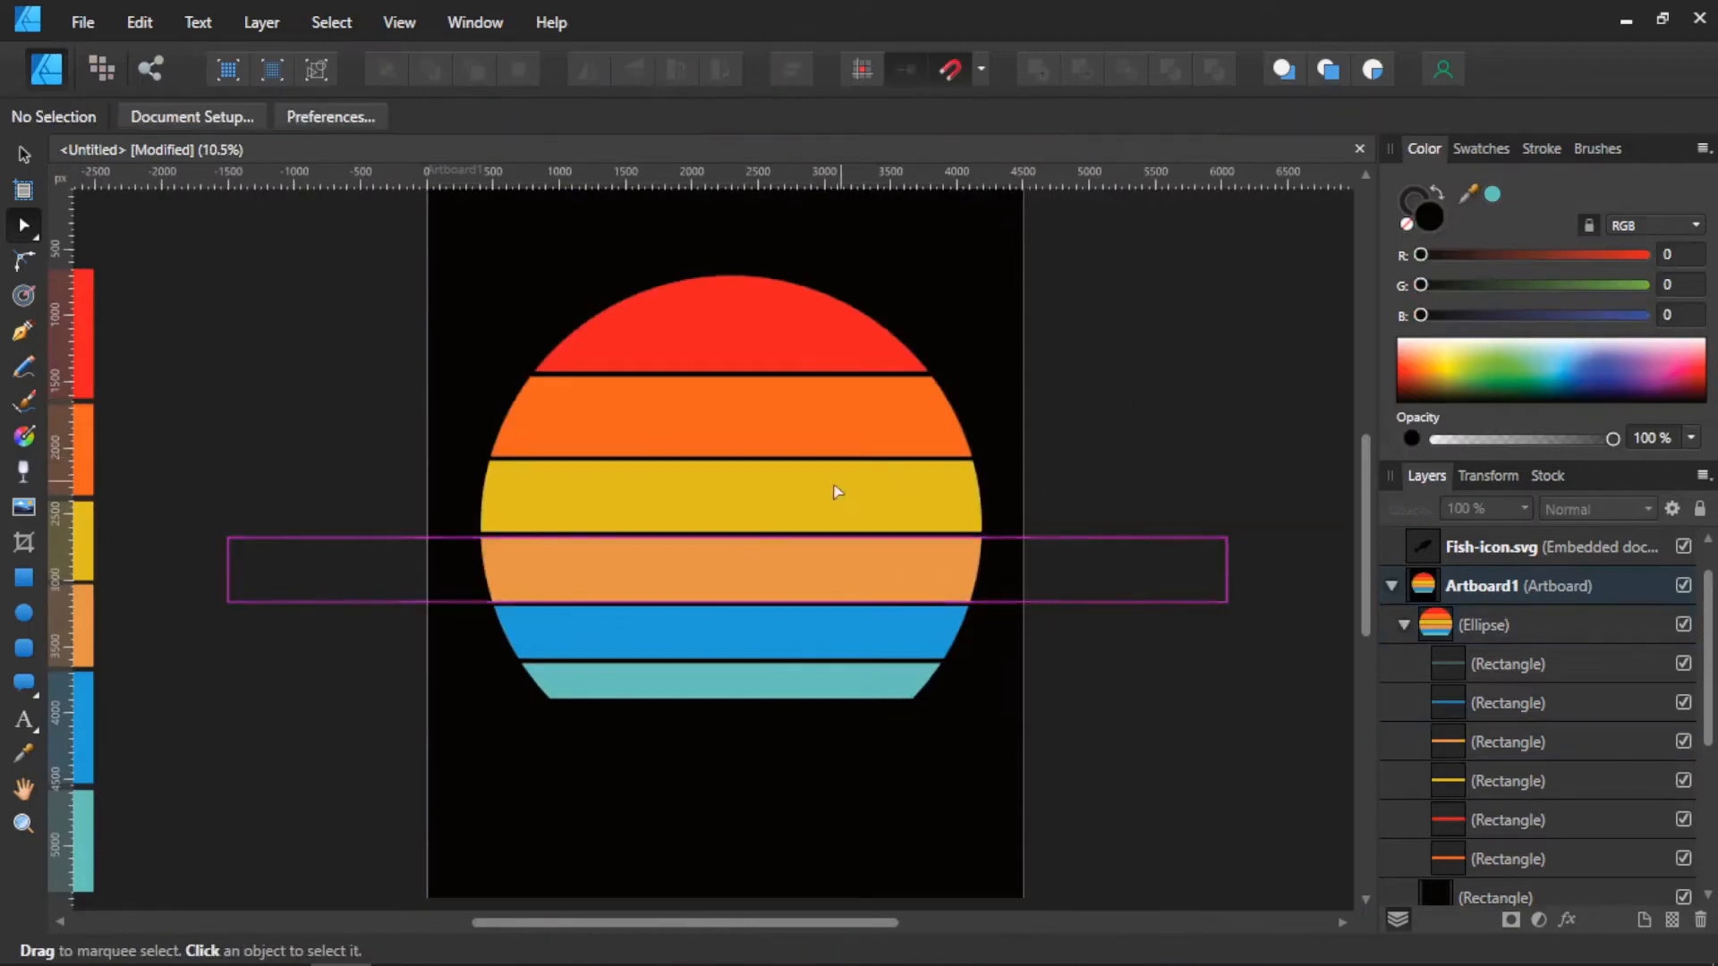
scroll(824, 525, down, 5)
scroll(824, 525, up, 5)
drag(1092, 465, 1073, 467)
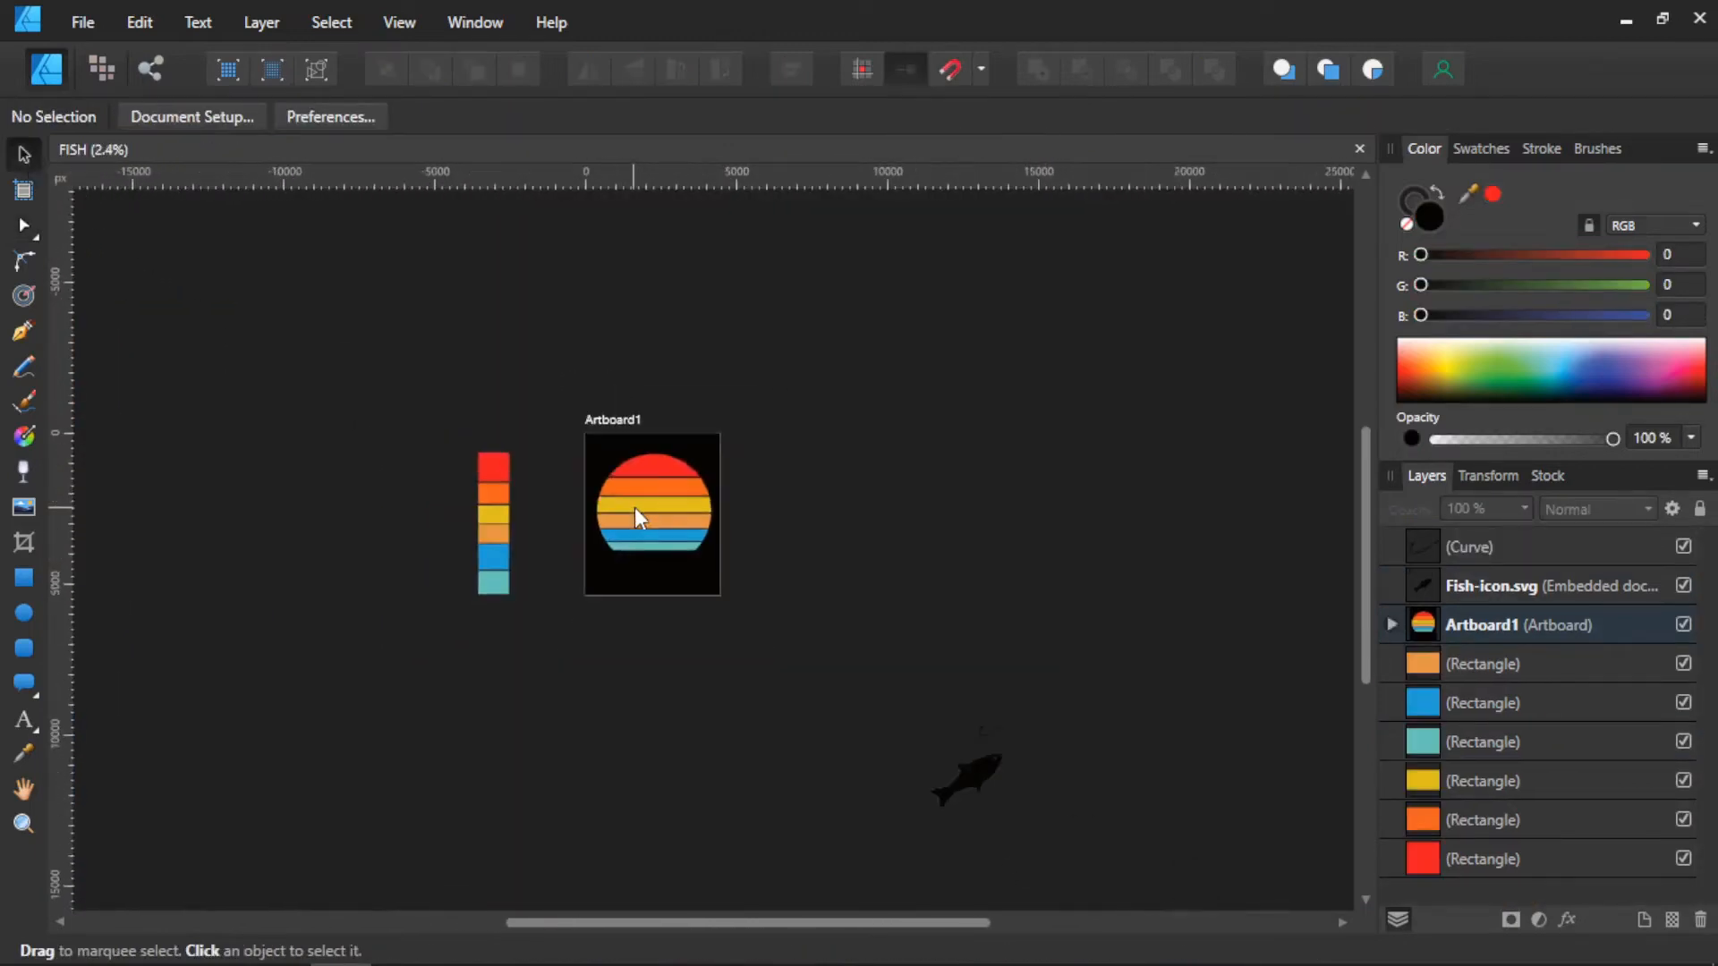
Step: Move the black fish silhouette onto the striped sun and place the hook curve over the fish's head
drag(969, 769, 657, 507)
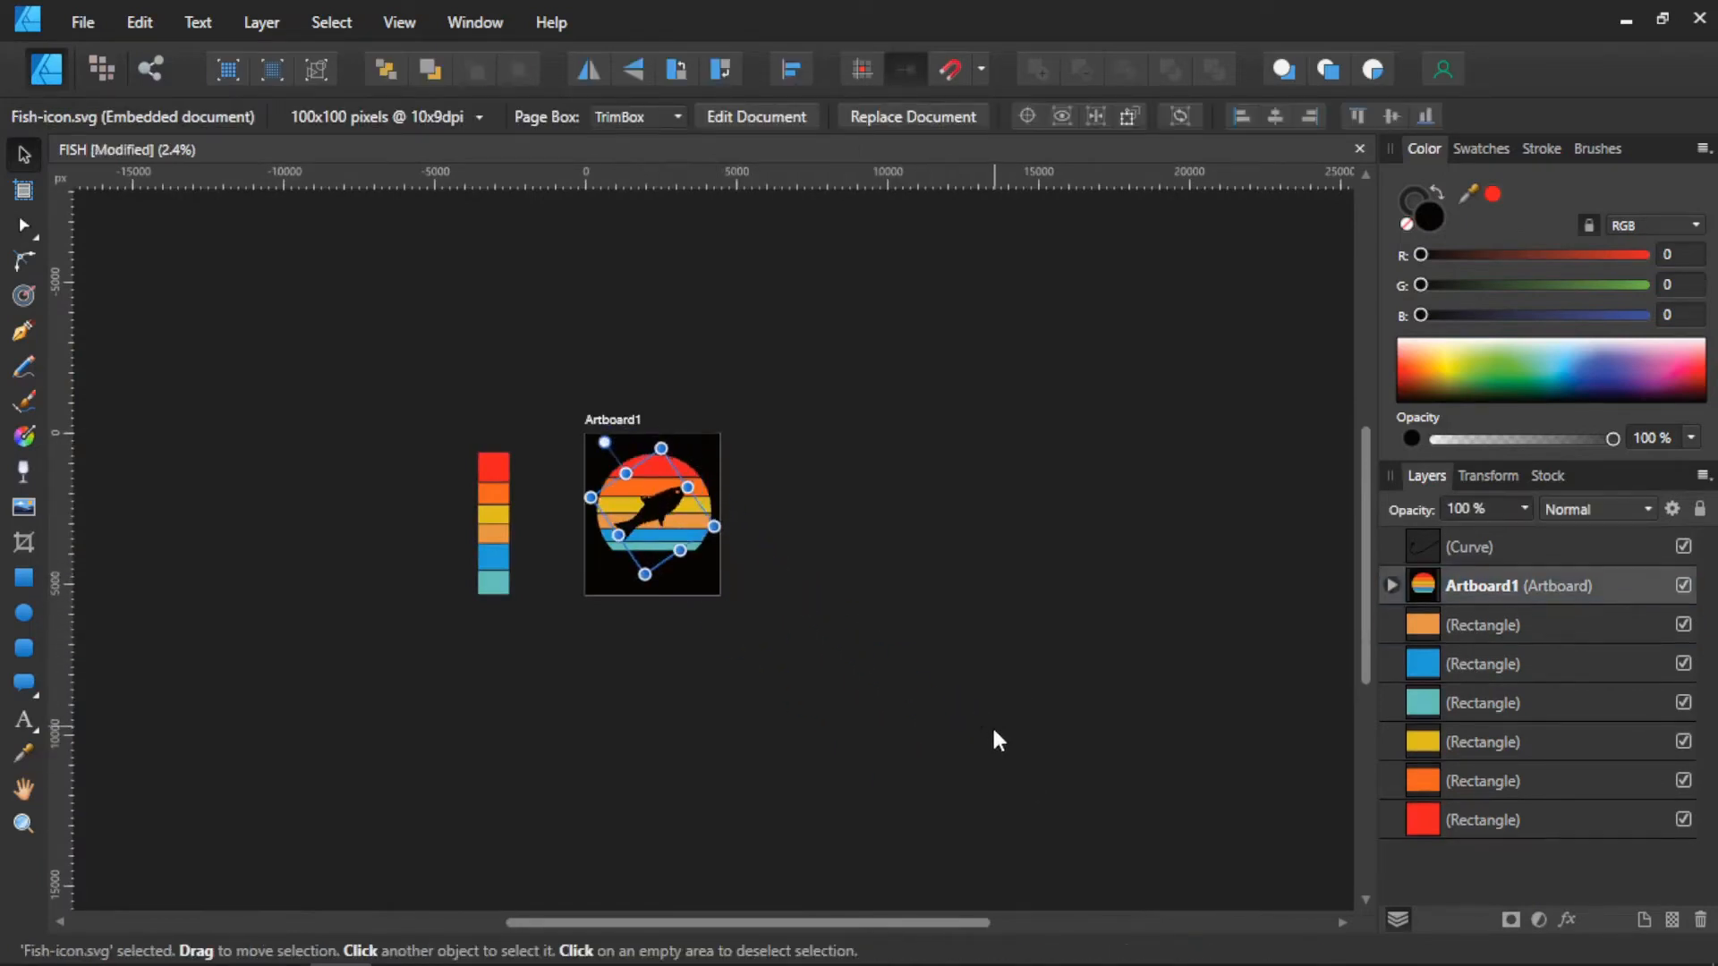
click(991, 728)
drag(992, 733, 659, 491)
scroll(658, 492, up, 3)
scroll(662, 514, up, 3)
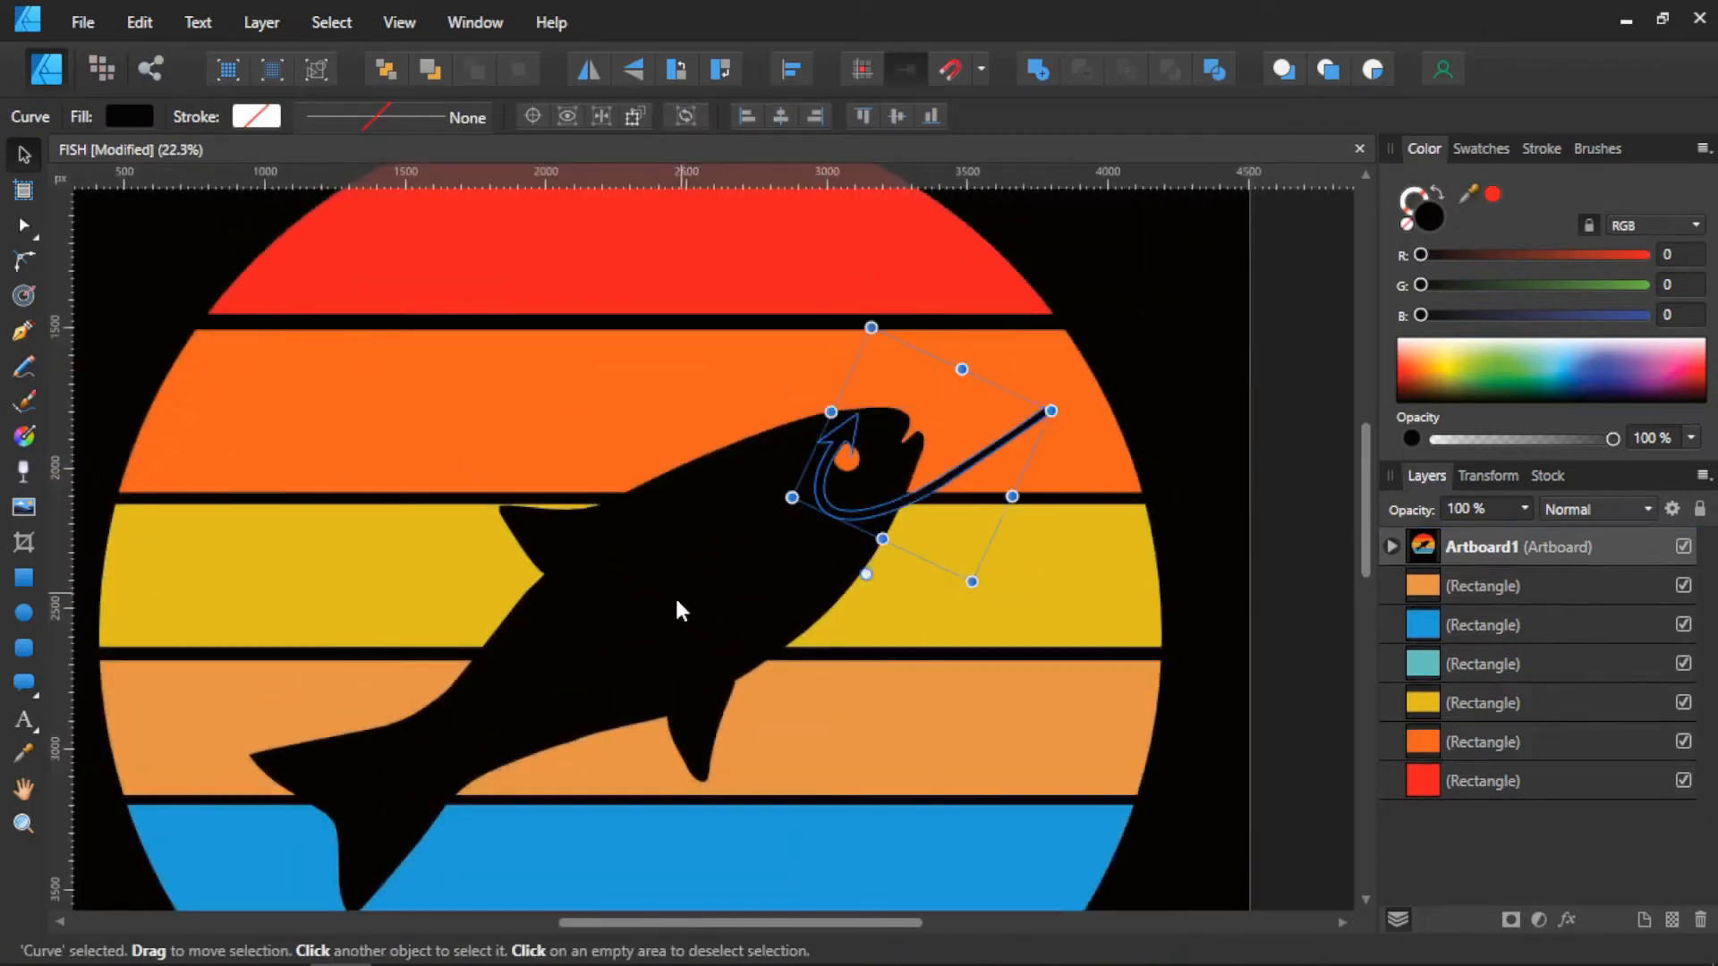
Step: Shift the fish slightly to the right and move the hook up and right to the fish's mouth
click(645, 604)
drag(627, 608, 679, 614)
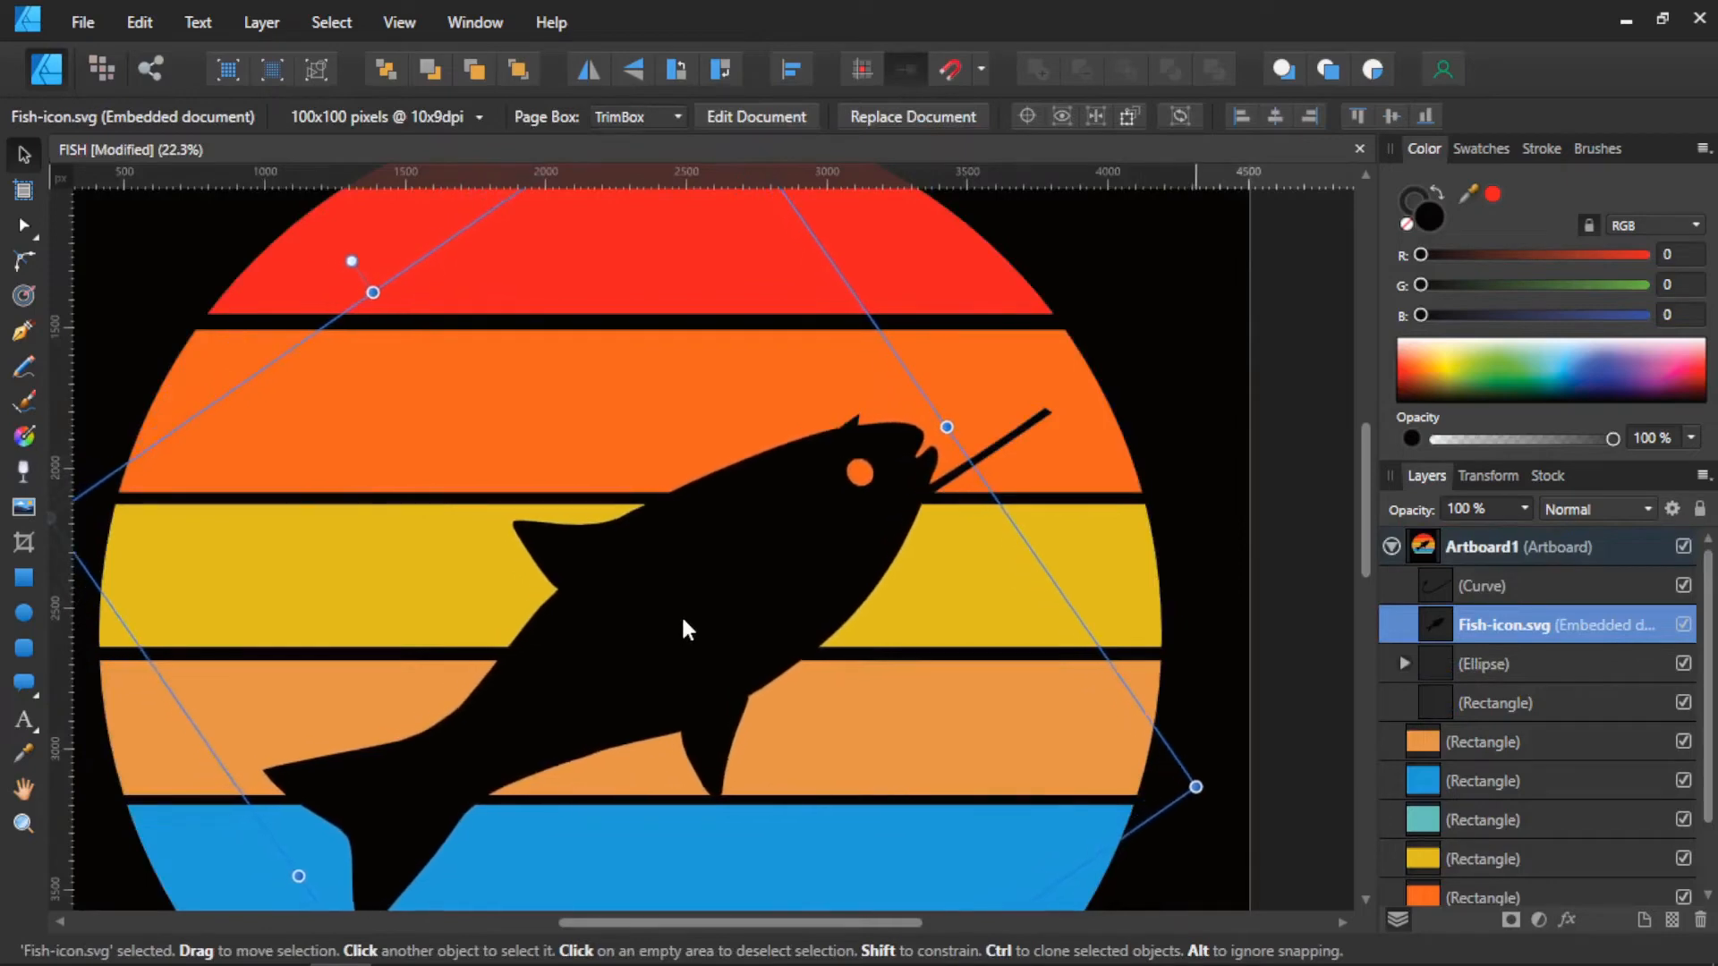
click(1014, 438)
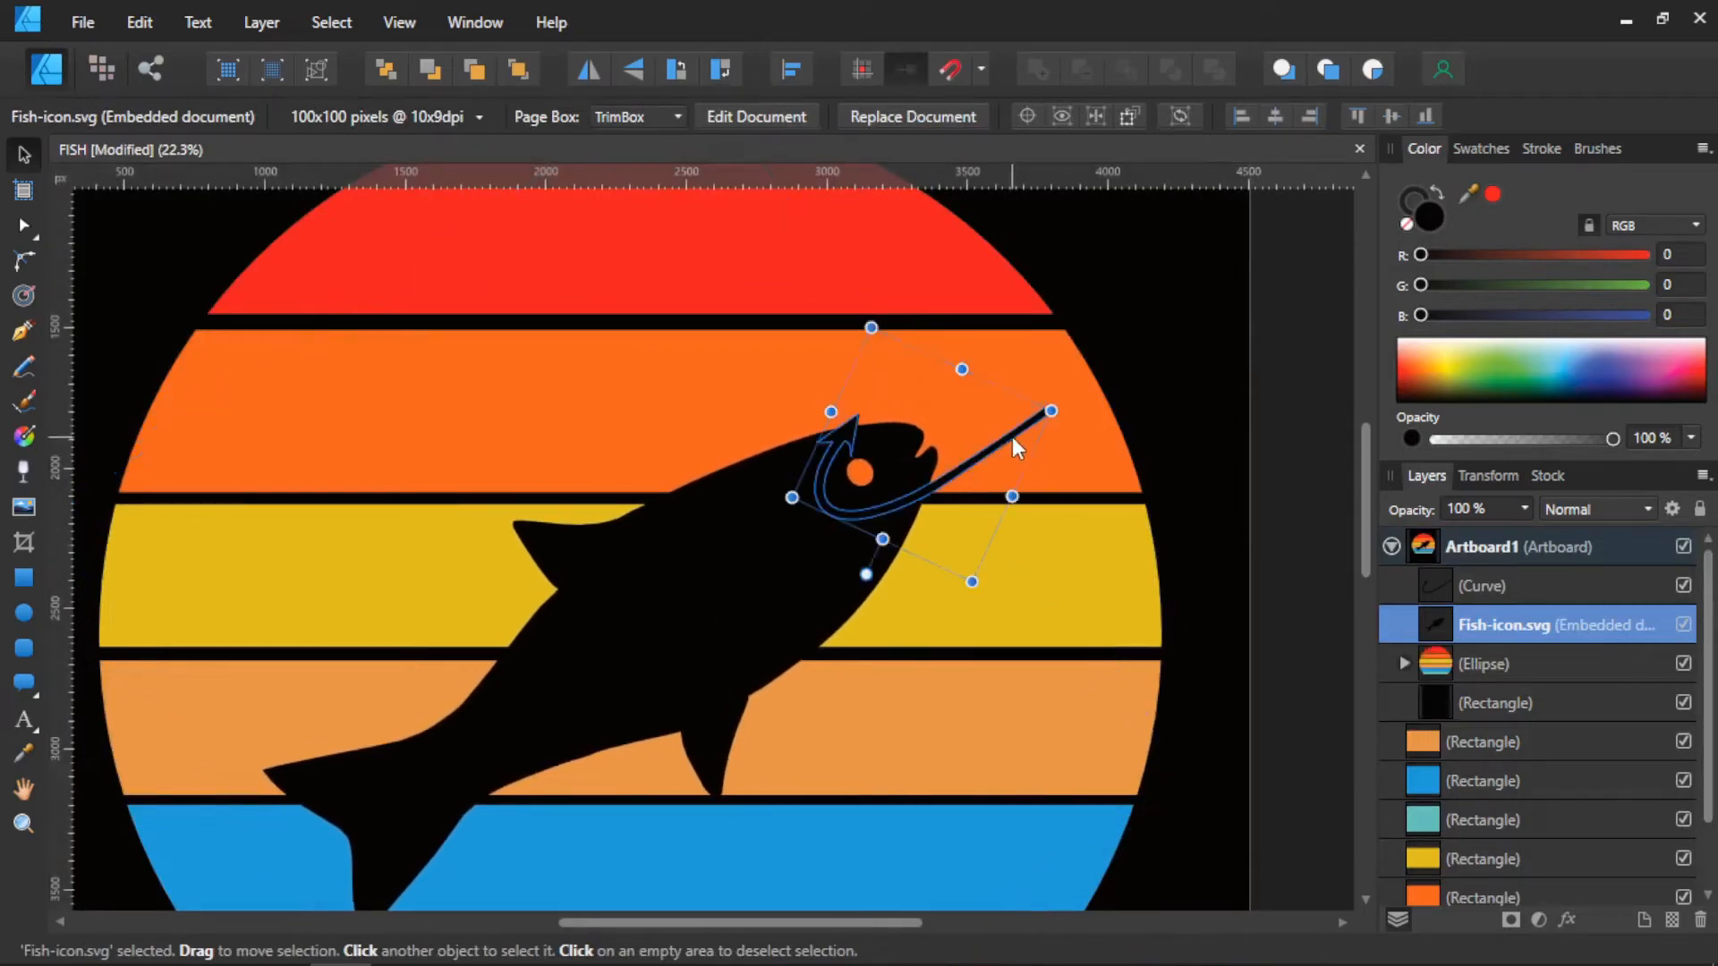
drag(1009, 437, 1081, 399)
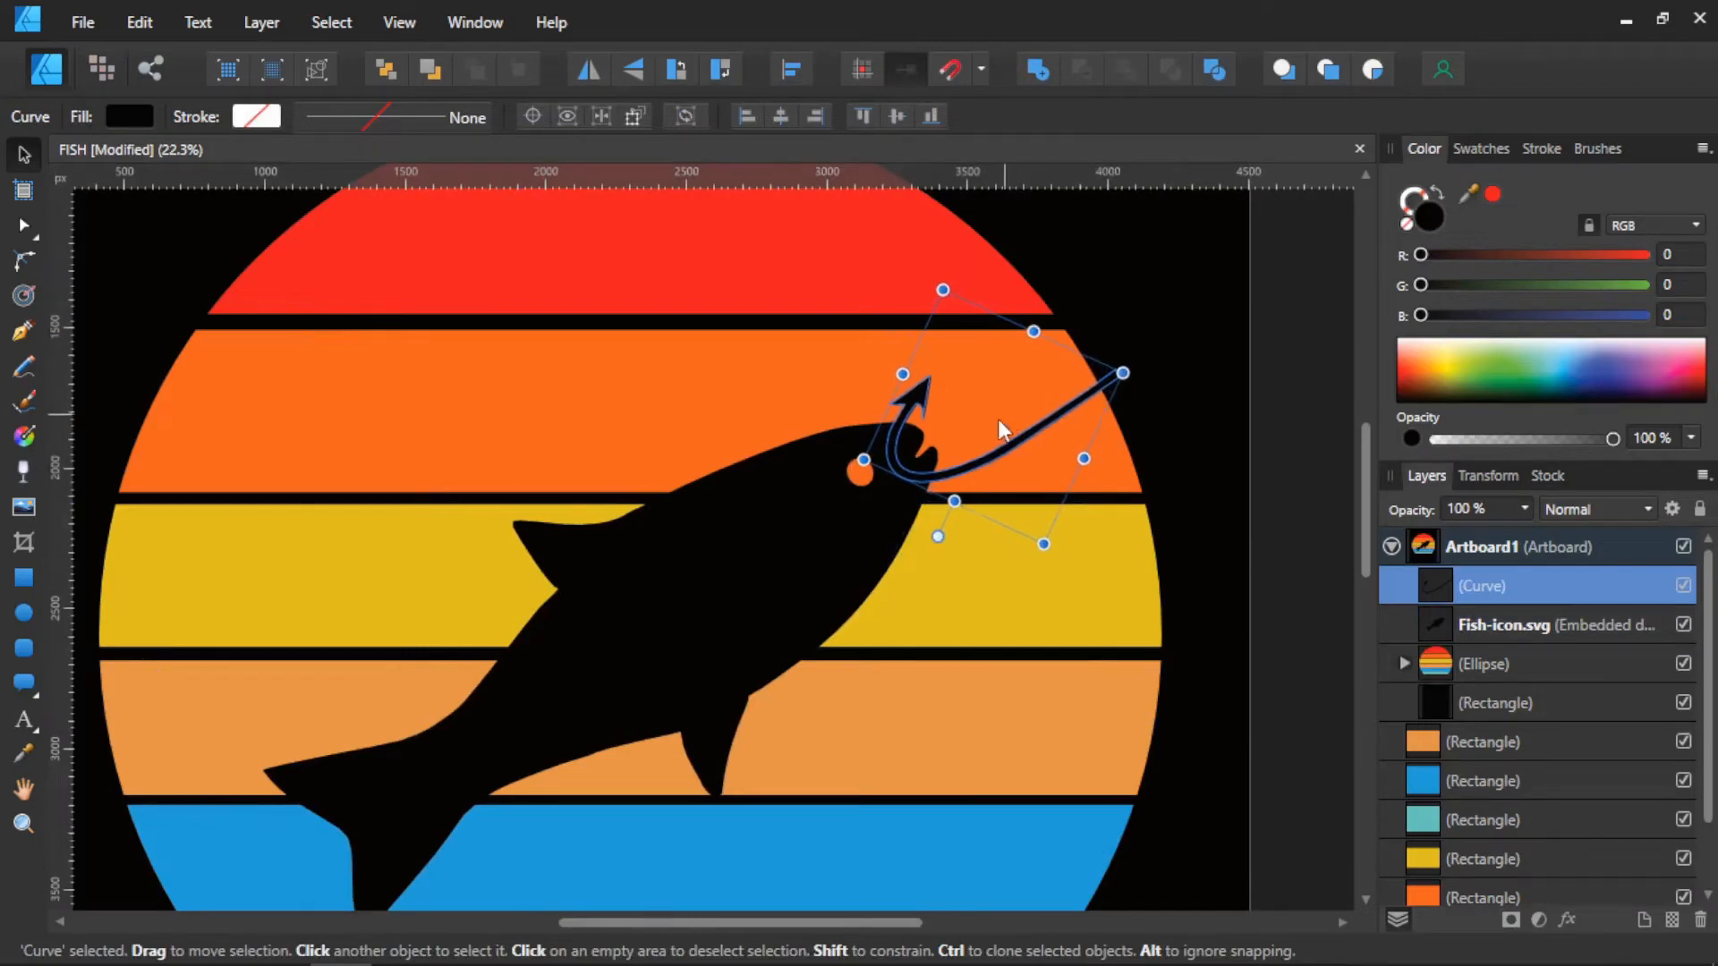
scroll(996, 419, down, 2)
scroll(802, 680, up, 1)
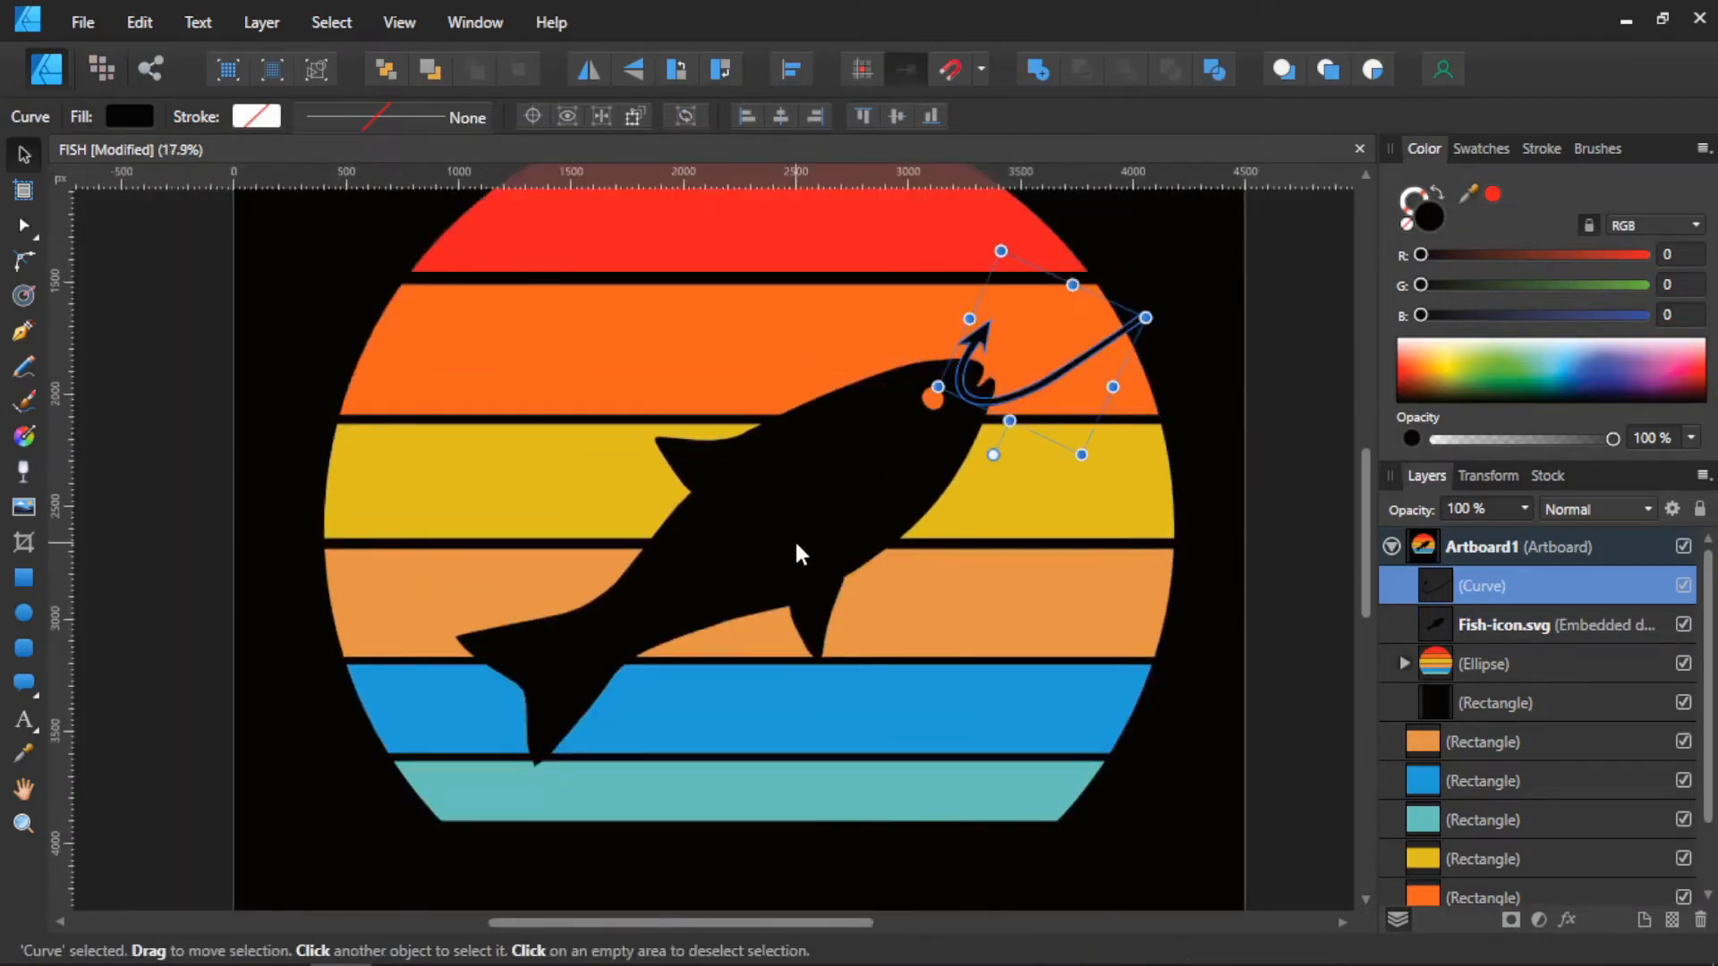
Step: Enlarge the fish and rotate it slightly clockwise, repositioning it so its mouth meets the hook's line
click(792, 557)
mouse_move(794, 564)
mouse_down()
mouse_move(760, 599)
mouse_move(770, 566)
mouse_up()
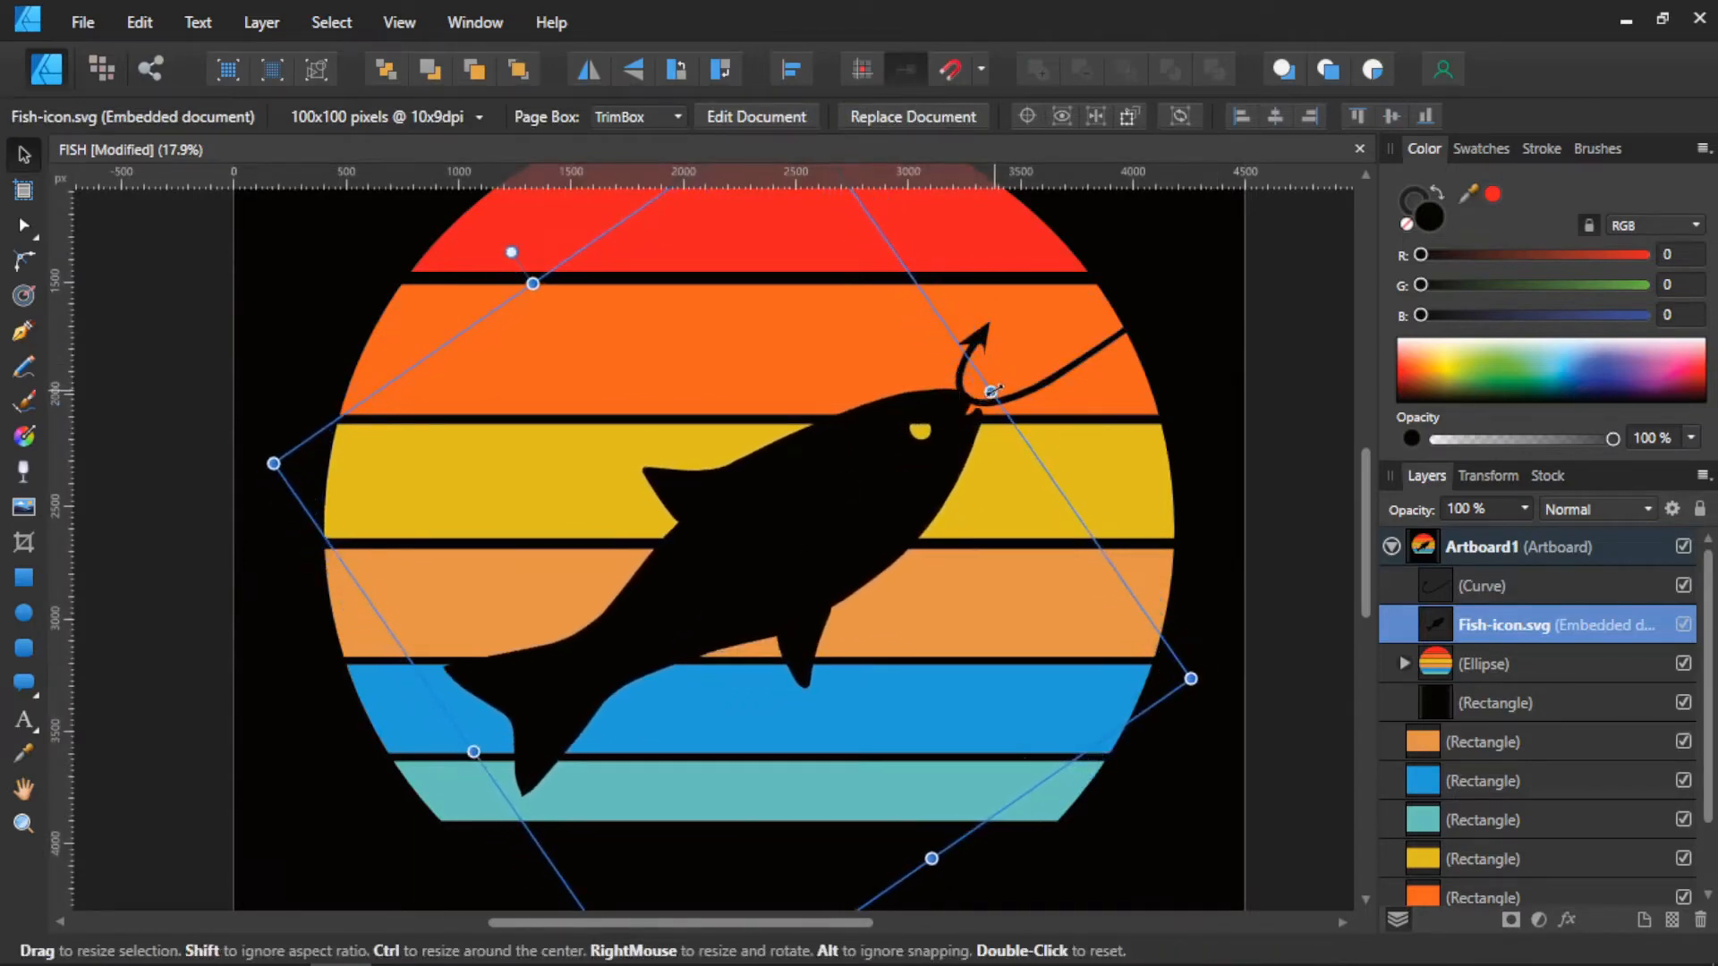
drag(991, 391, 1057, 346)
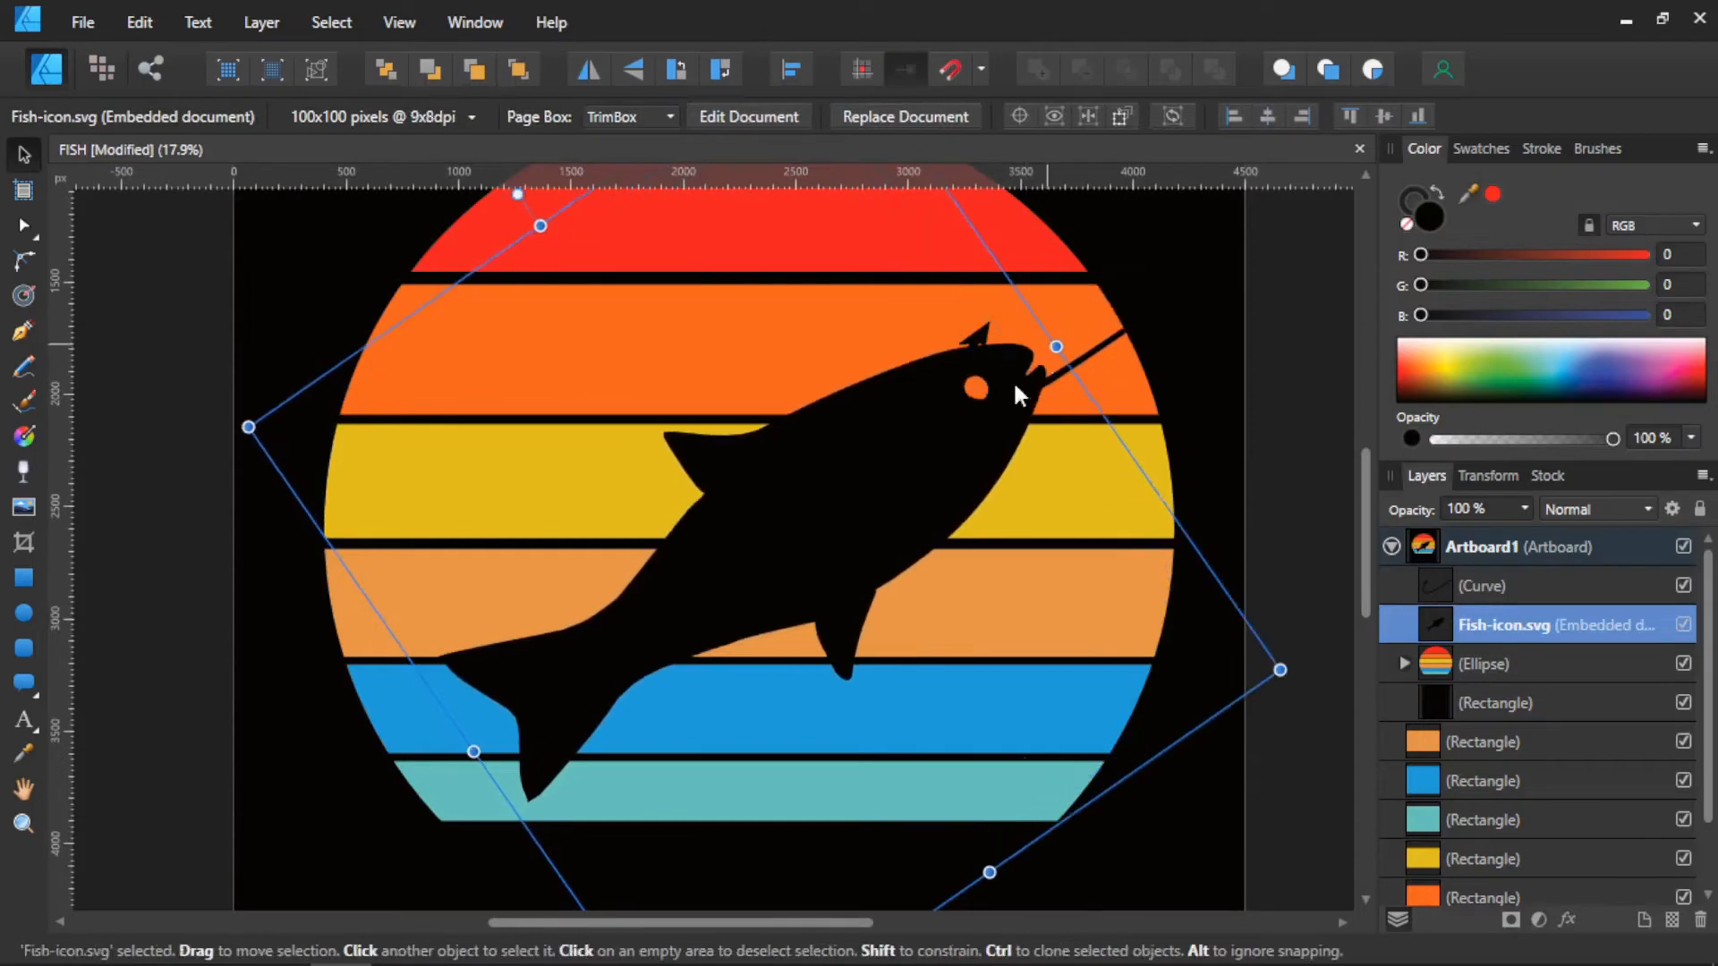
mouse_move(869, 466)
mouse_down()
mouse_move(858, 440)
mouse_move(861, 455)
mouse_up()
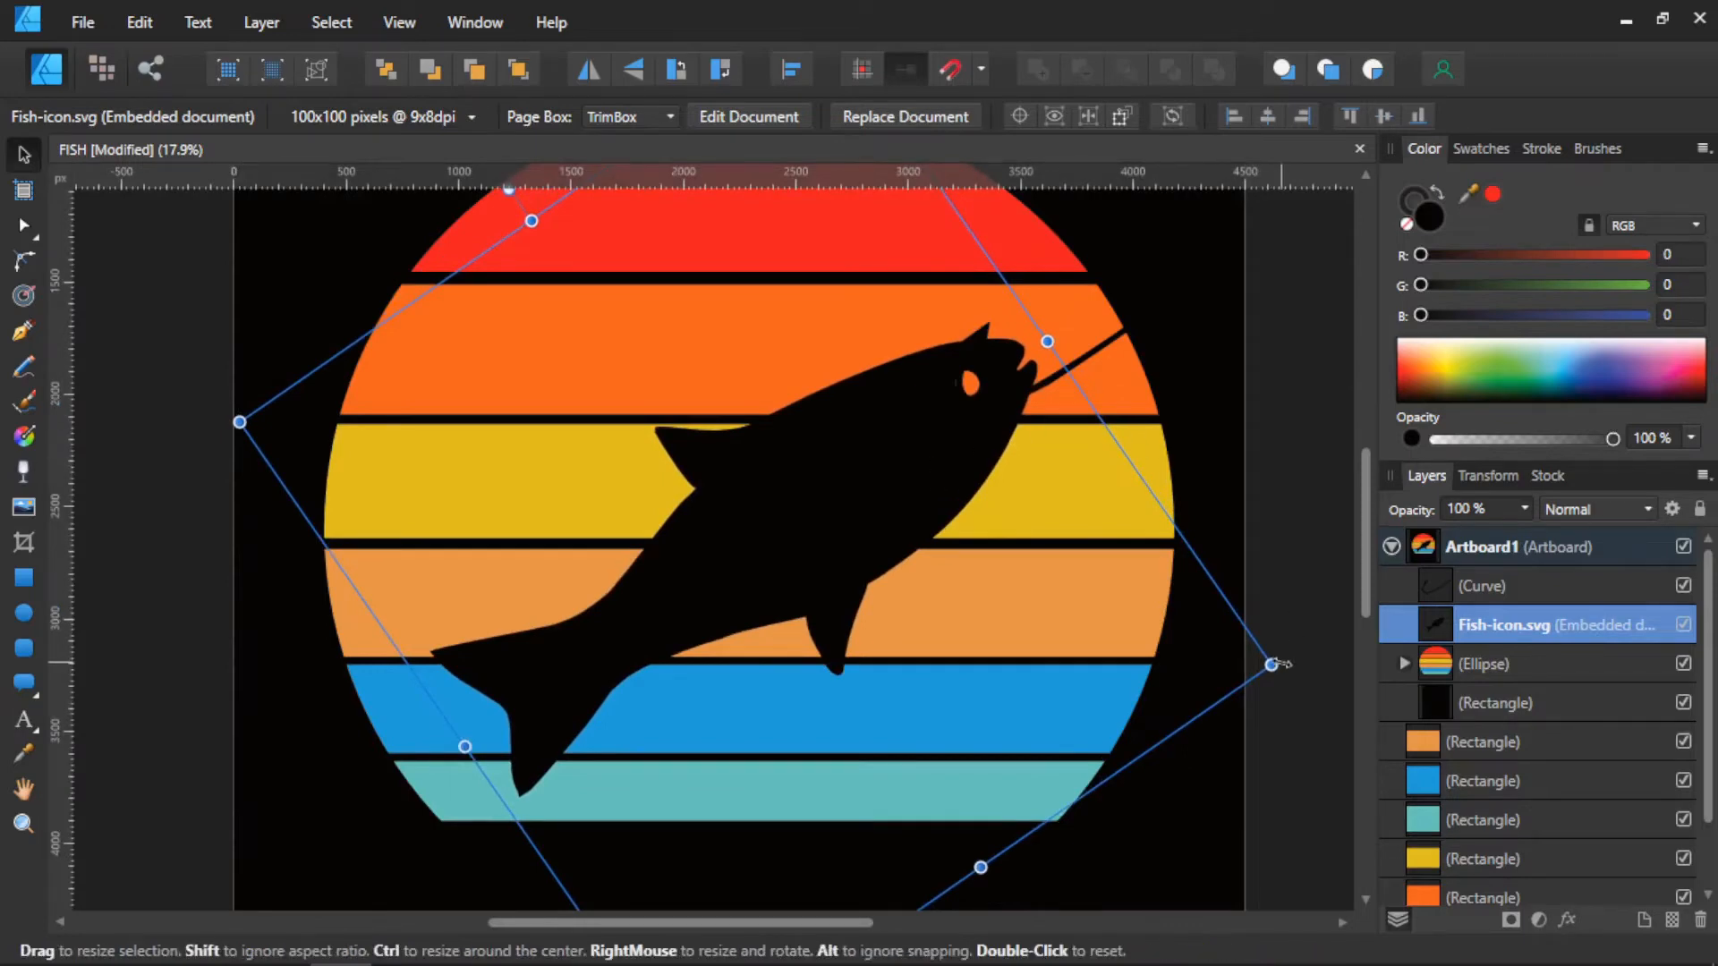
drag(1271, 665, 1273, 729)
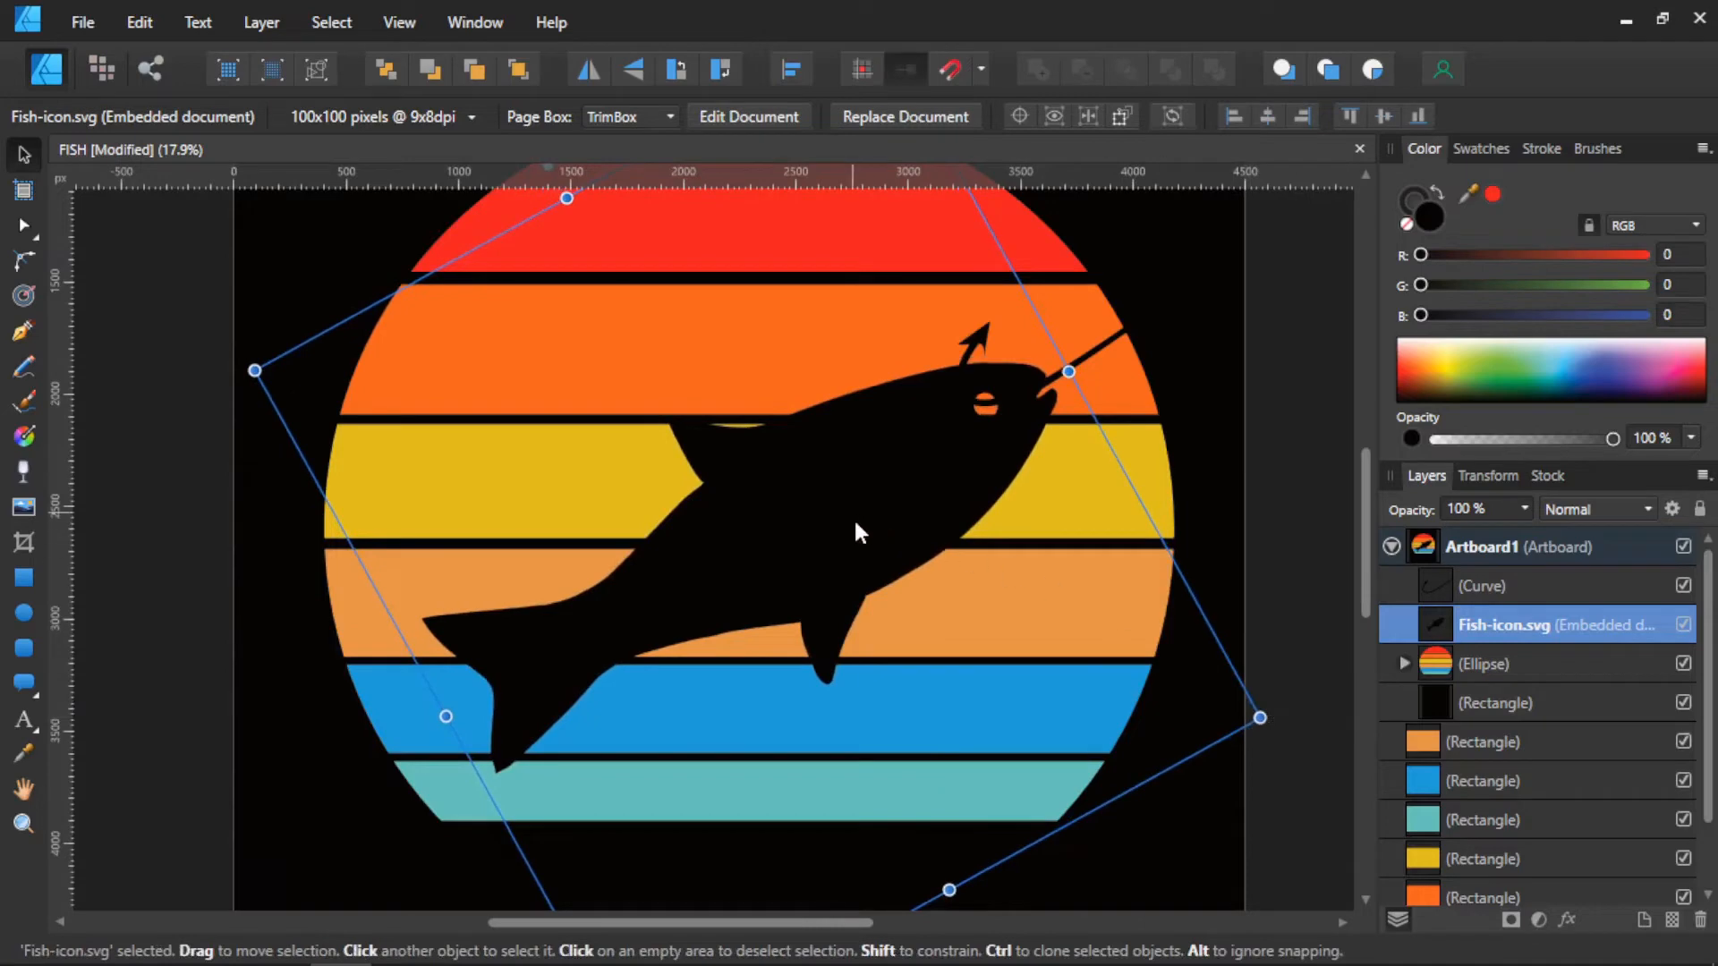
drag(855, 523, 848, 488)
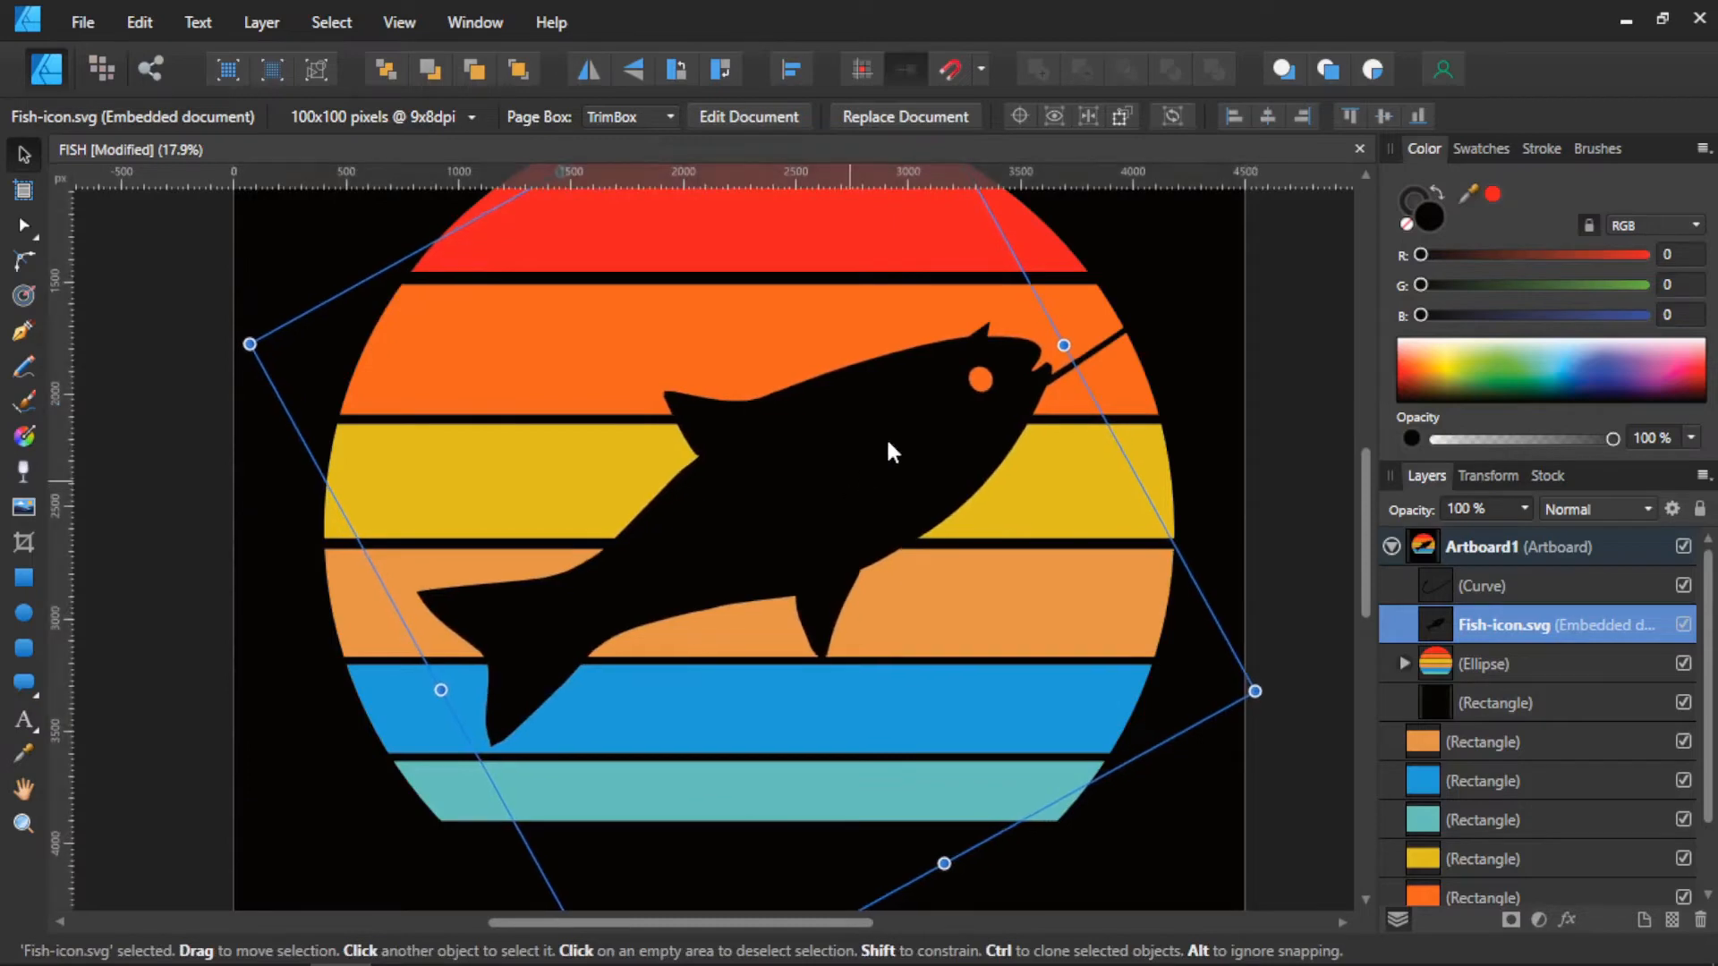
Step: Move the hook further right so its line extends past the sun's edge, and leave nothing selected
scroll(1119, 307, up, 2)
click(1093, 369)
drag(1092, 368, 1173, 342)
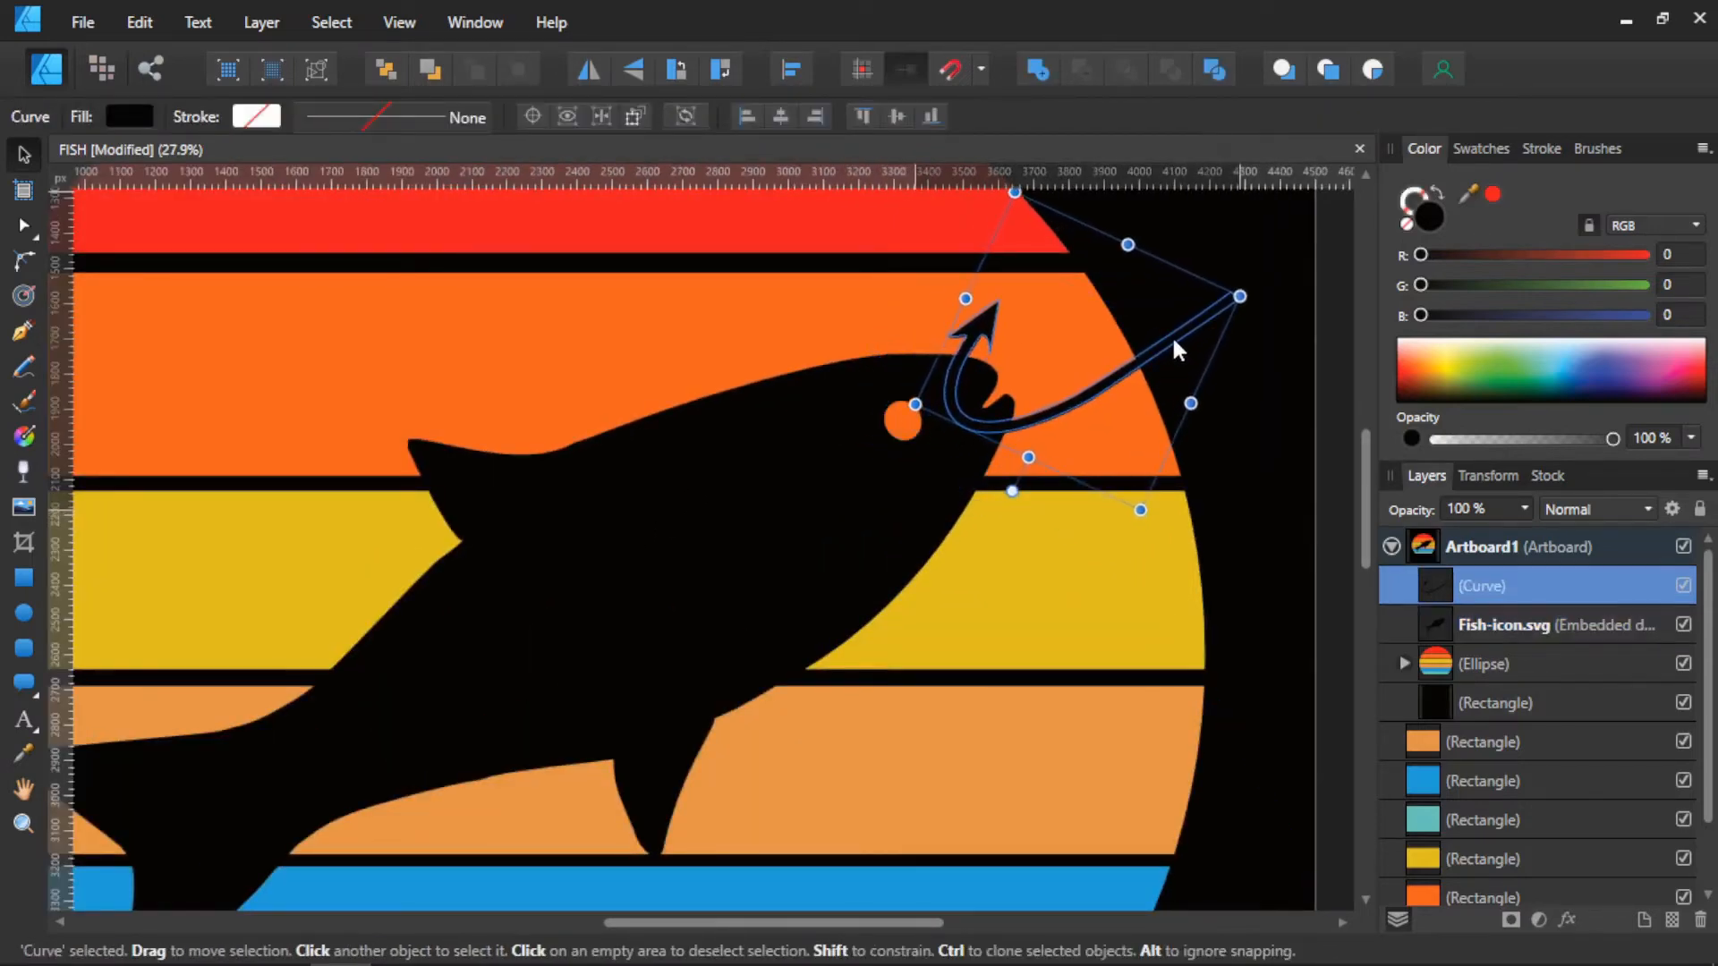
click(1173, 410)
scroll(1105, 447, down, 2)
scroll(1097, 438, down, 1)
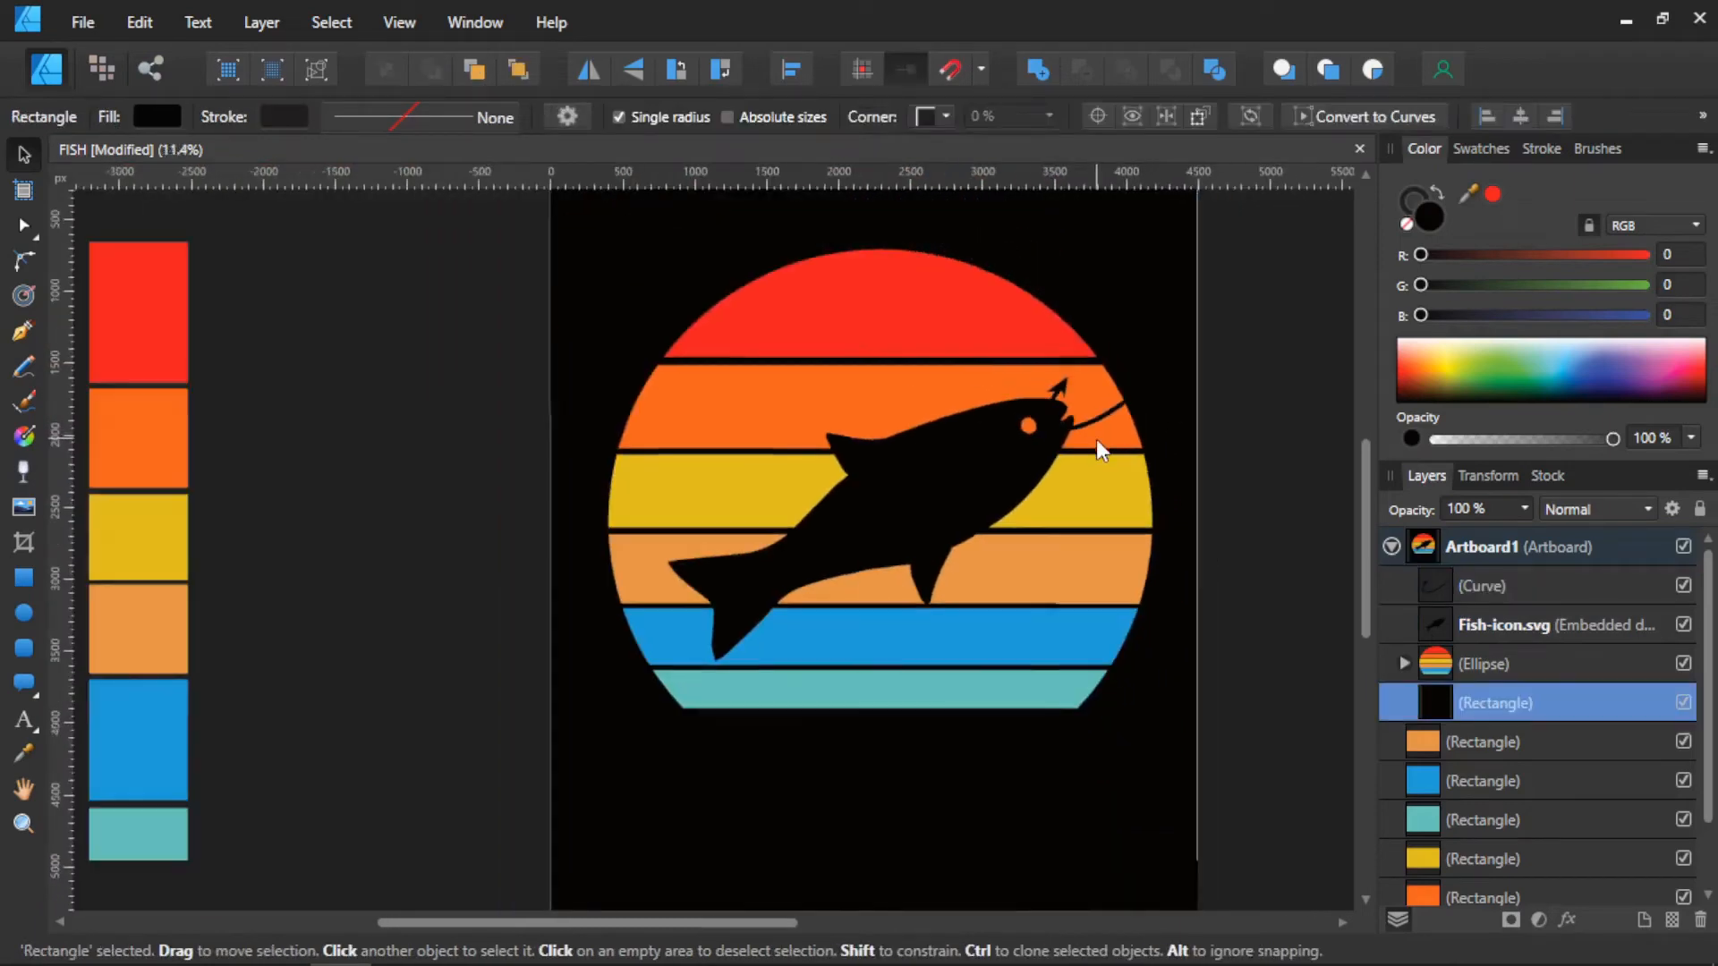
scroll(950, 506, down, 1)
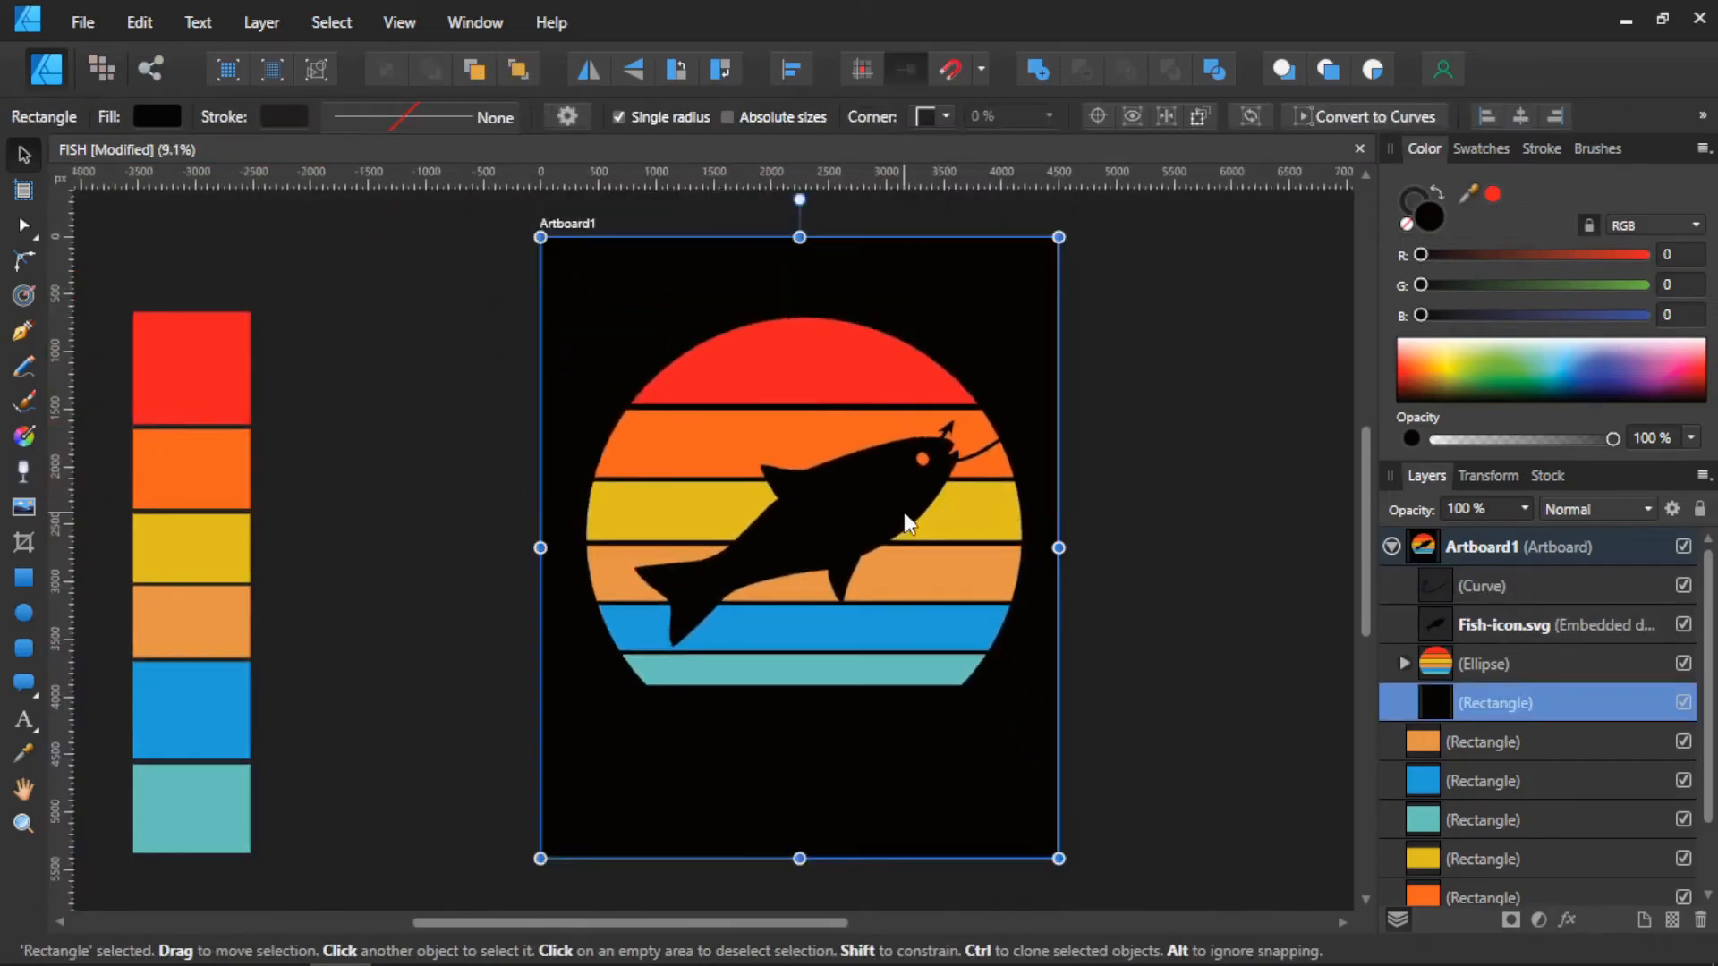
click(445, 431)
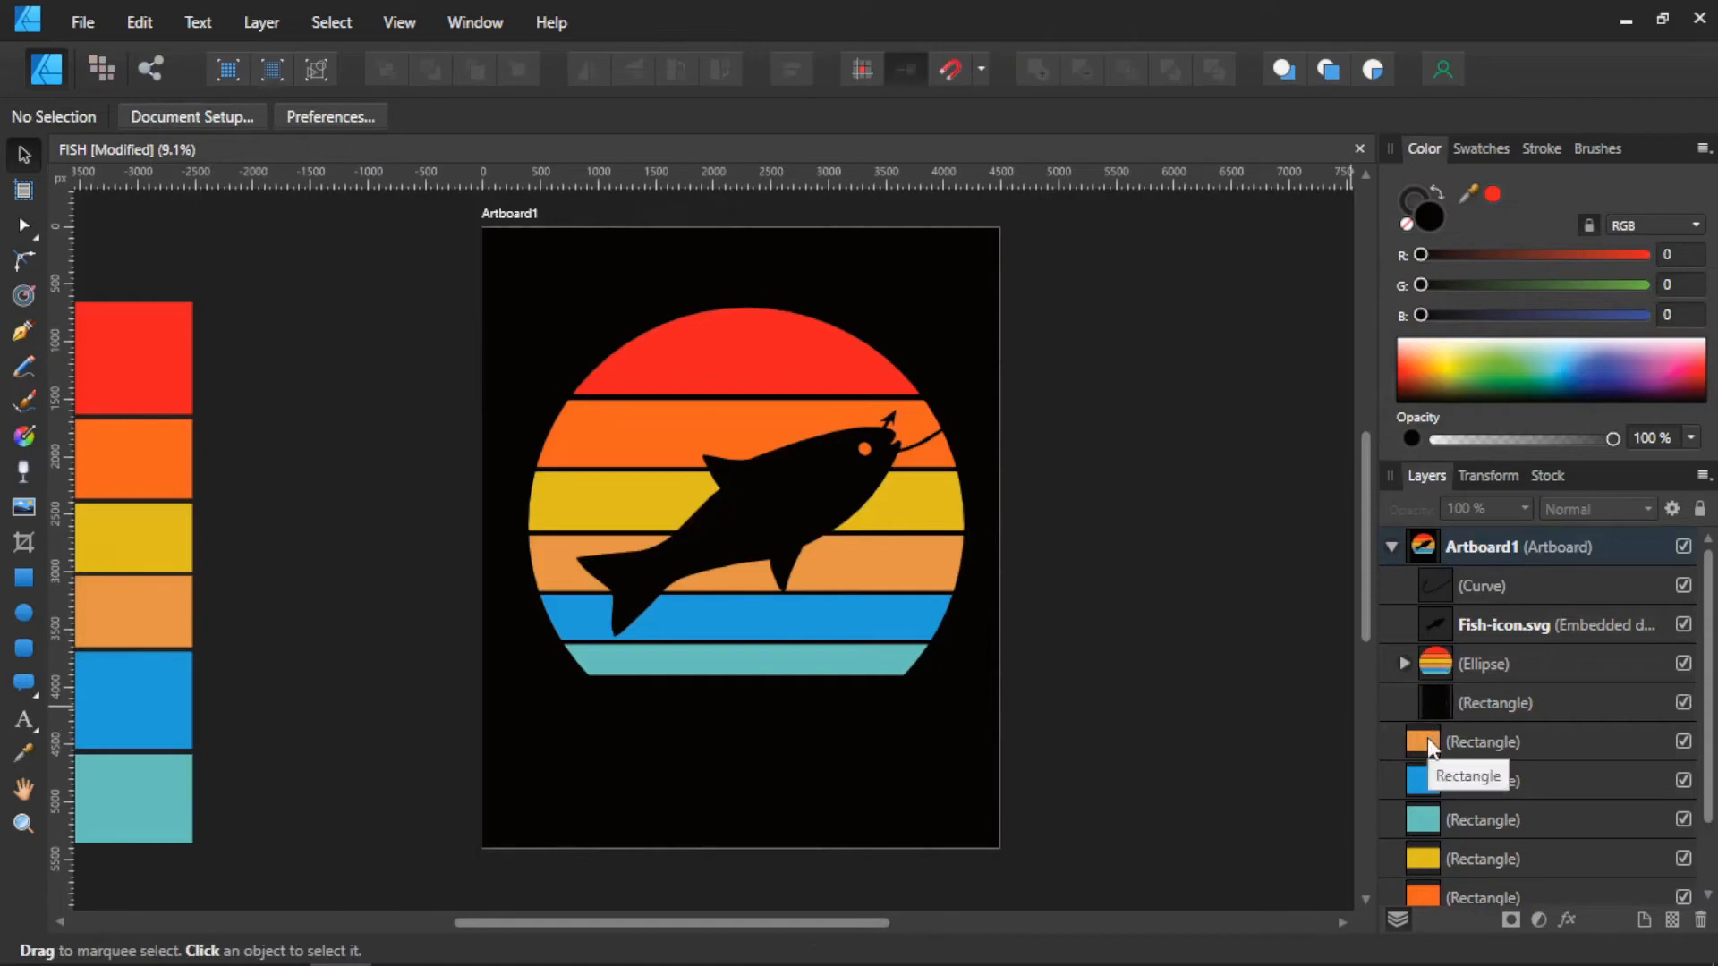
Step: Draw a small circle over the fish's back with the Ellipse tool and fill it green with RGB 0, 255, 0
click(24, 721)
click(28, 617)
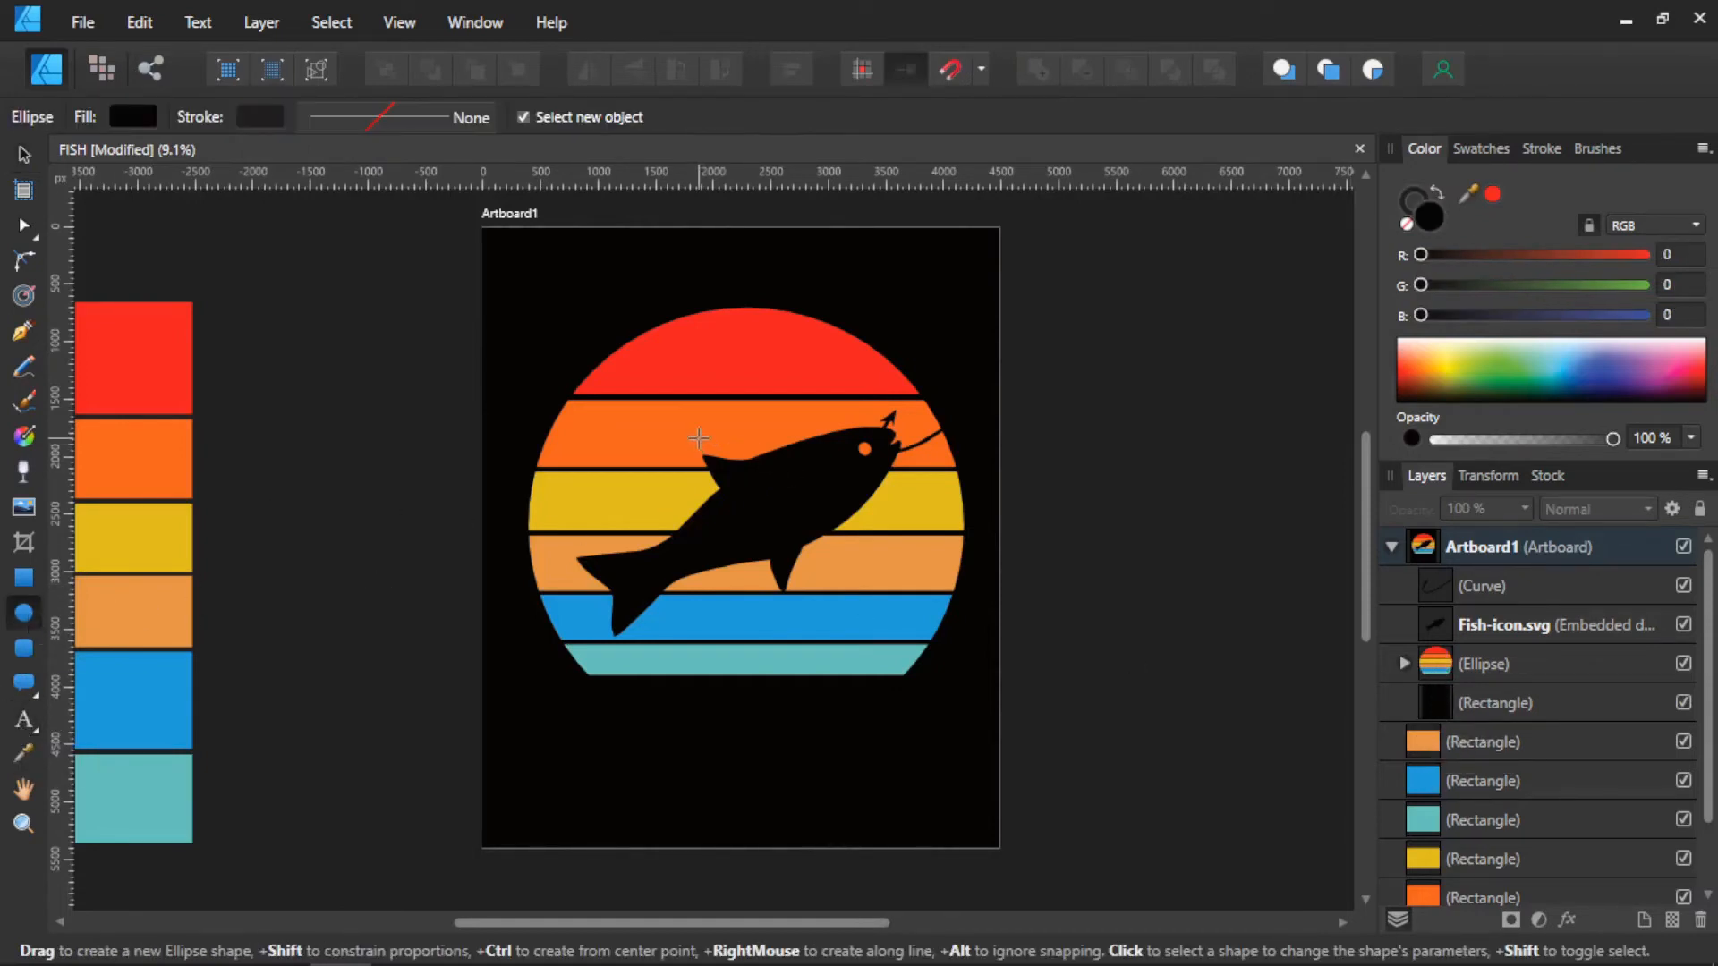
drag(699, 438, 763, 503)
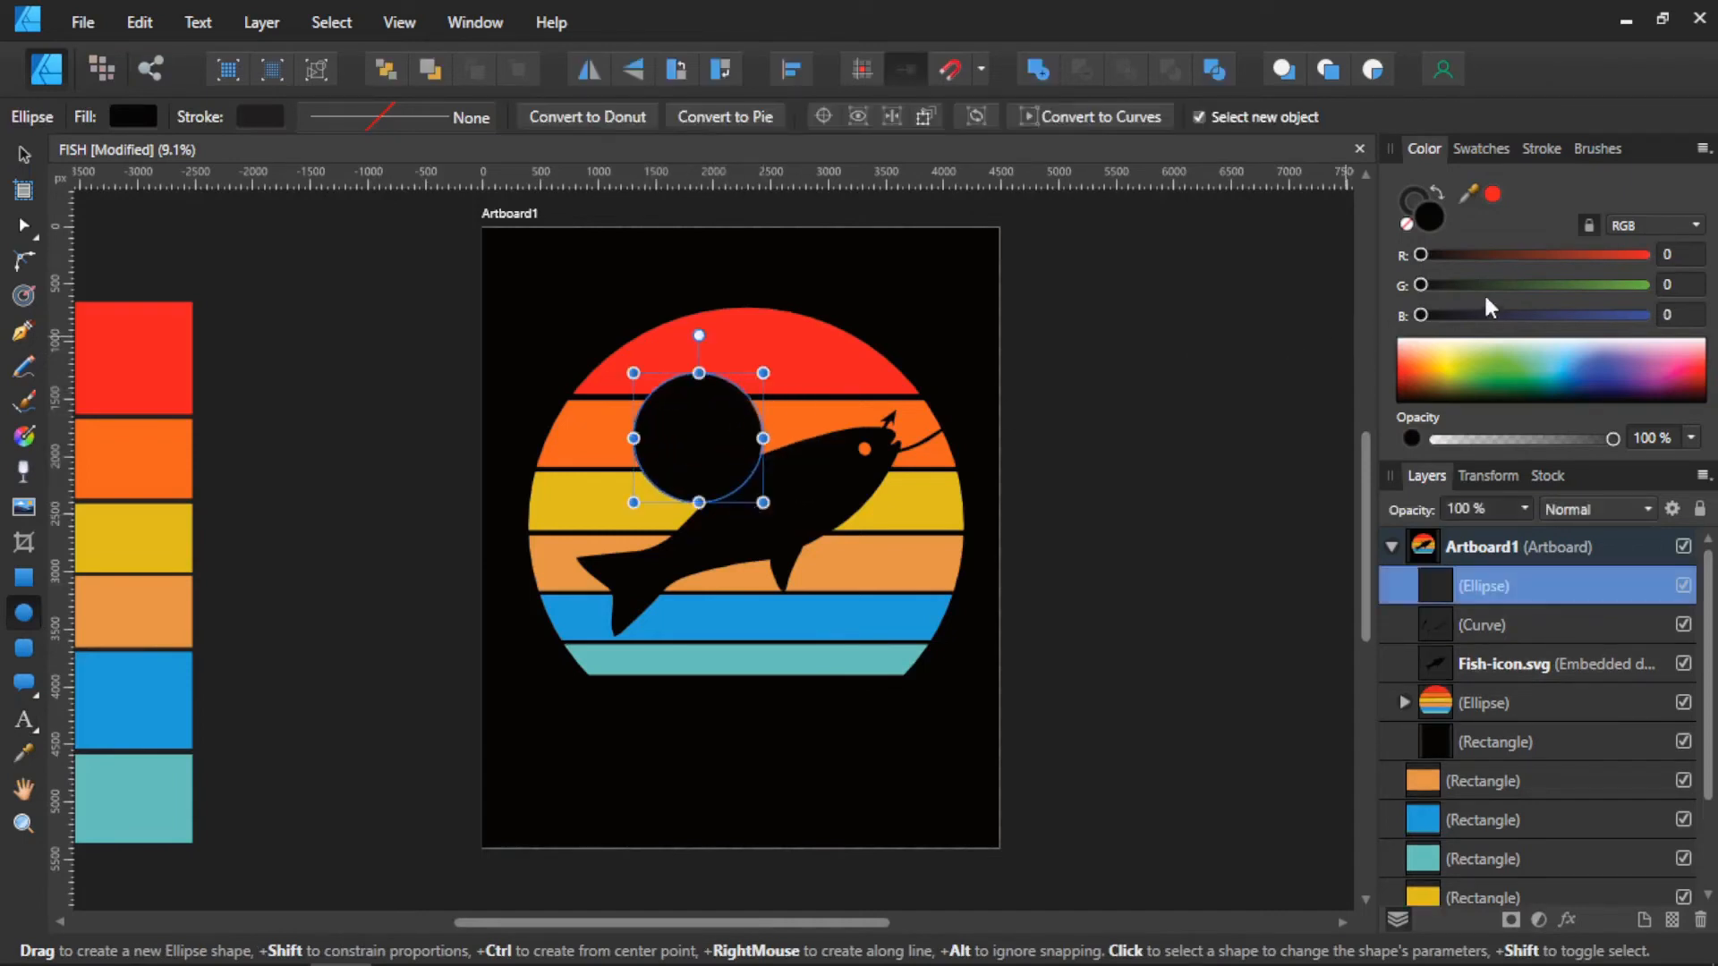
drag(1485, 290, 1671, 297)
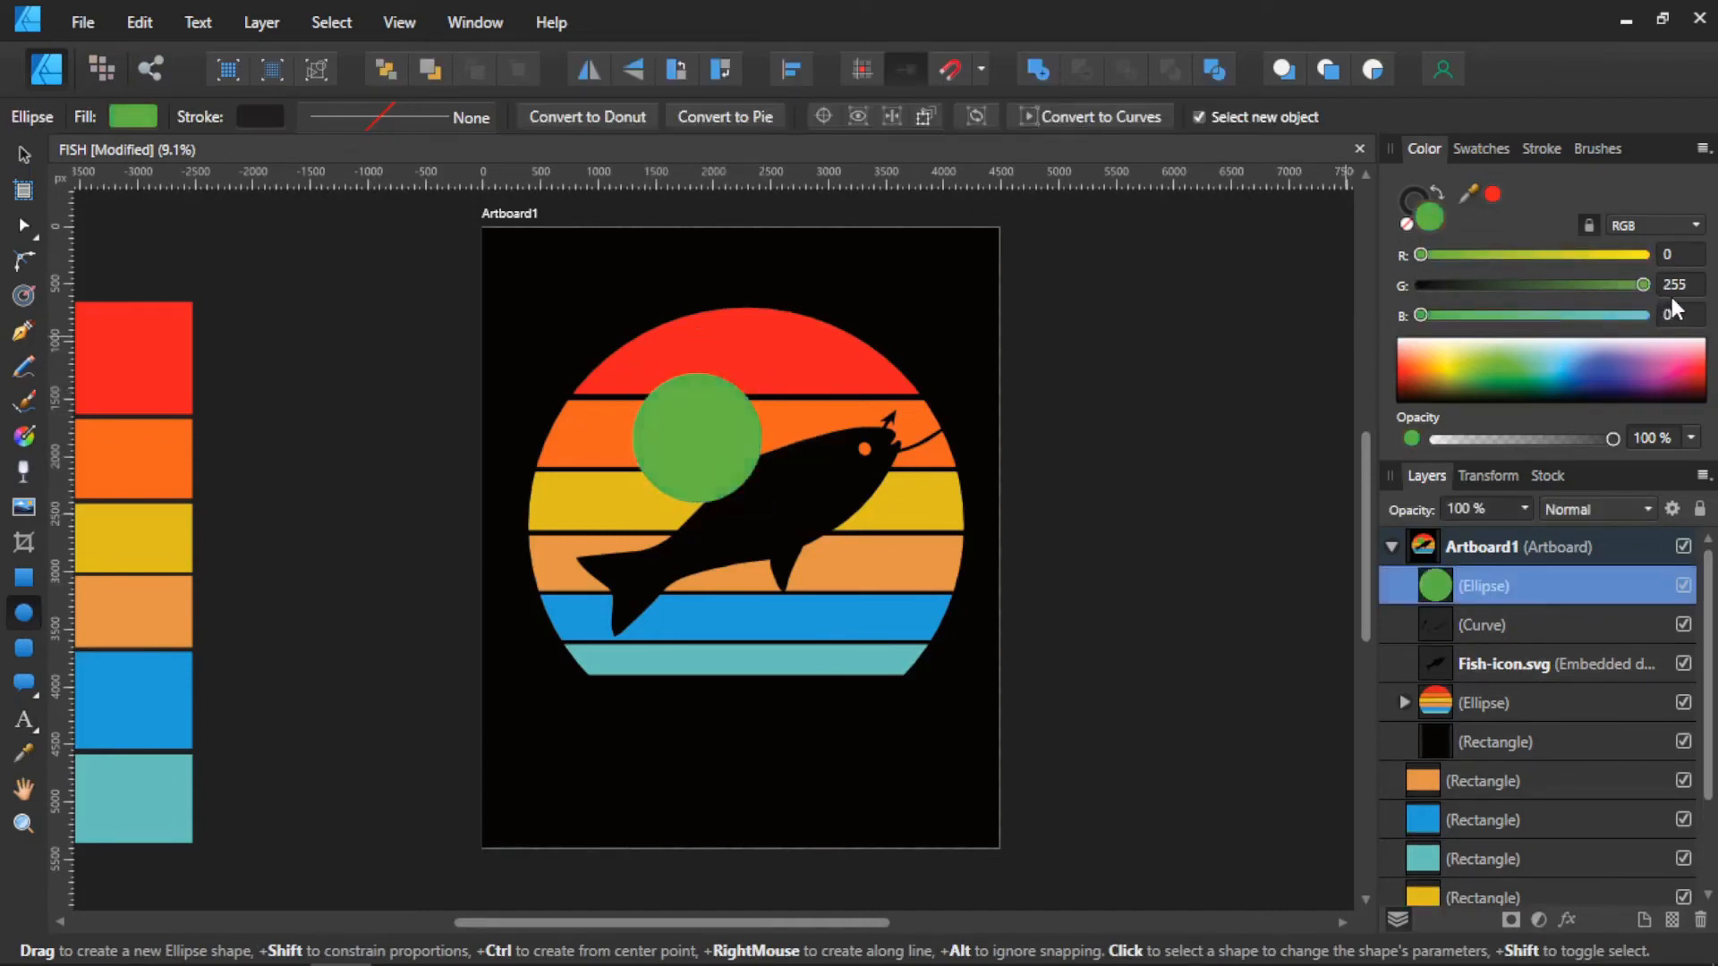
Step: Centre the green circle over the striped sun and enlarge it to roughly the sun's full size
click(27, 151)
drag(699, 440, 748, 519)
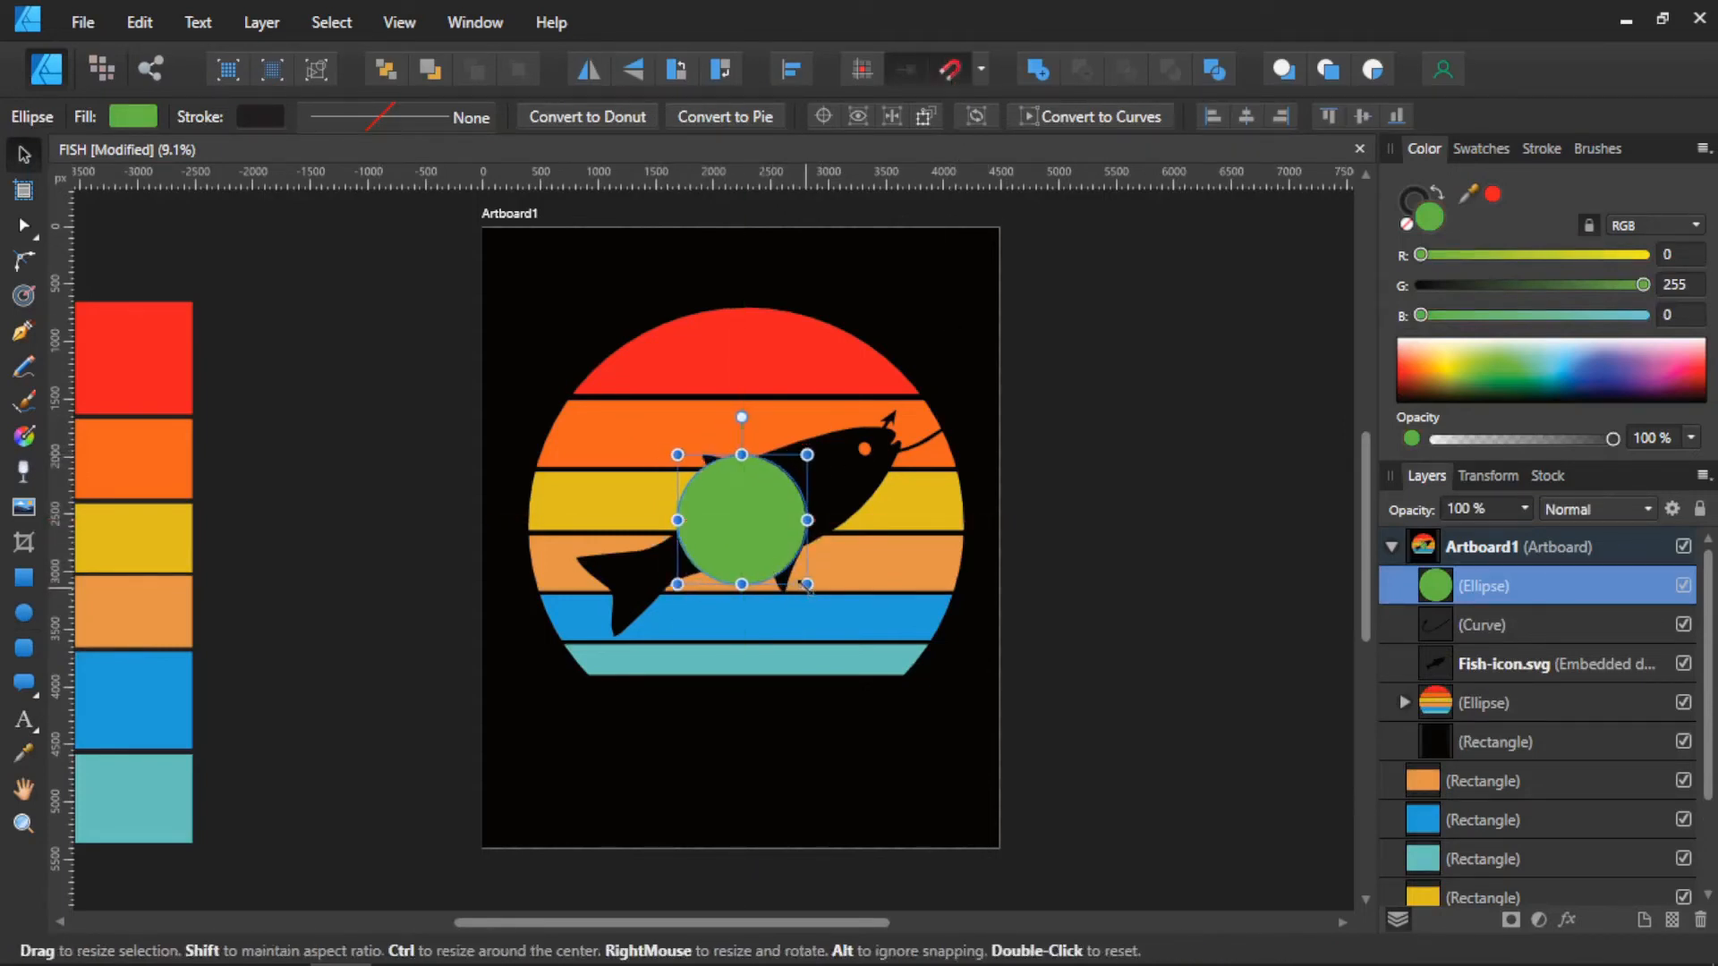
drag(807, 584, 956, 733)
drag(691, 530, 724, 529)
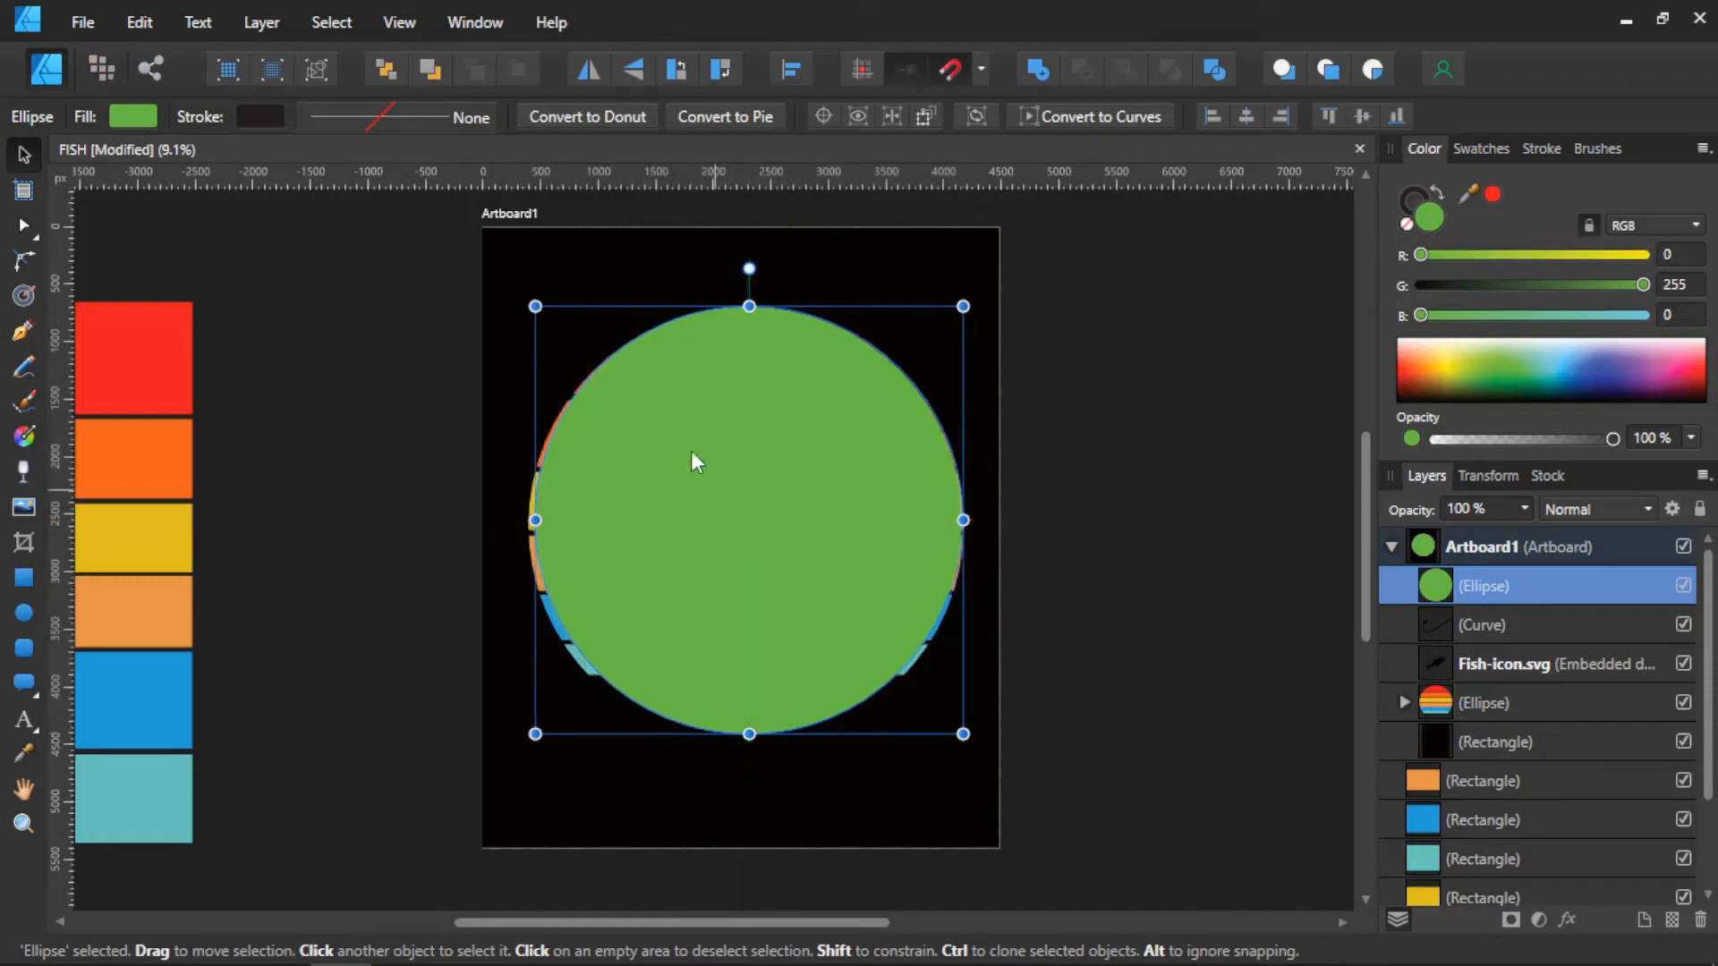
Step: Turn the green circle into a text path and write REEL along it at 144 pt
click(24, 720)
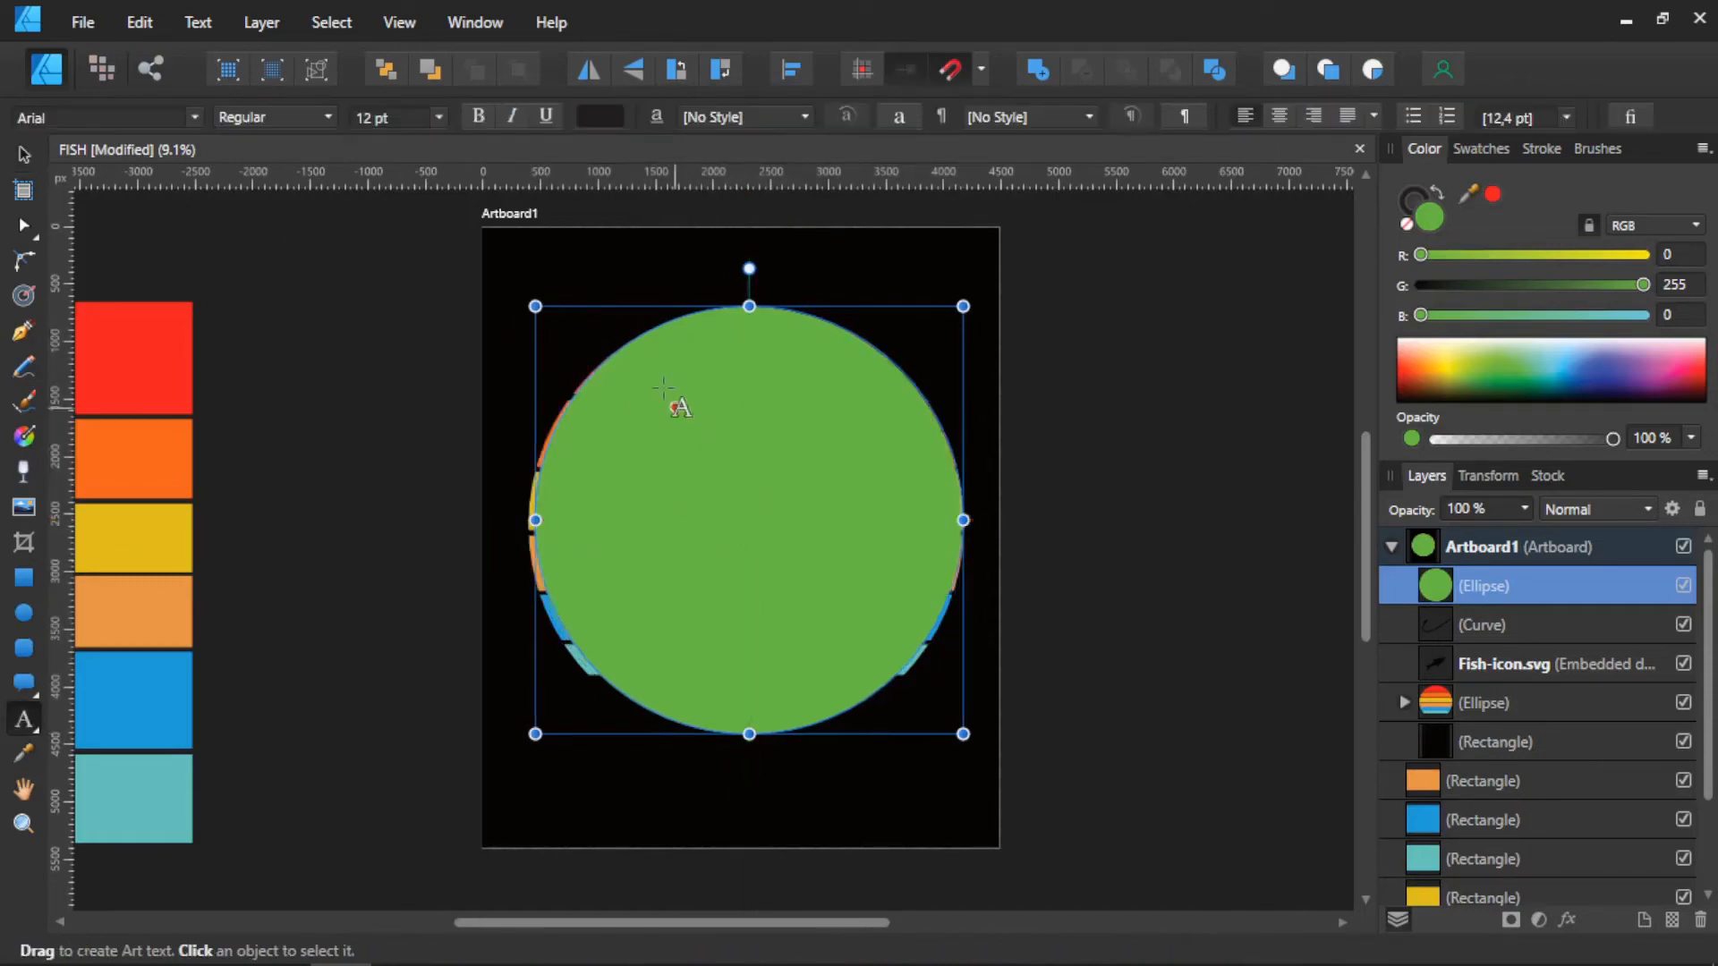
click(627, 344)
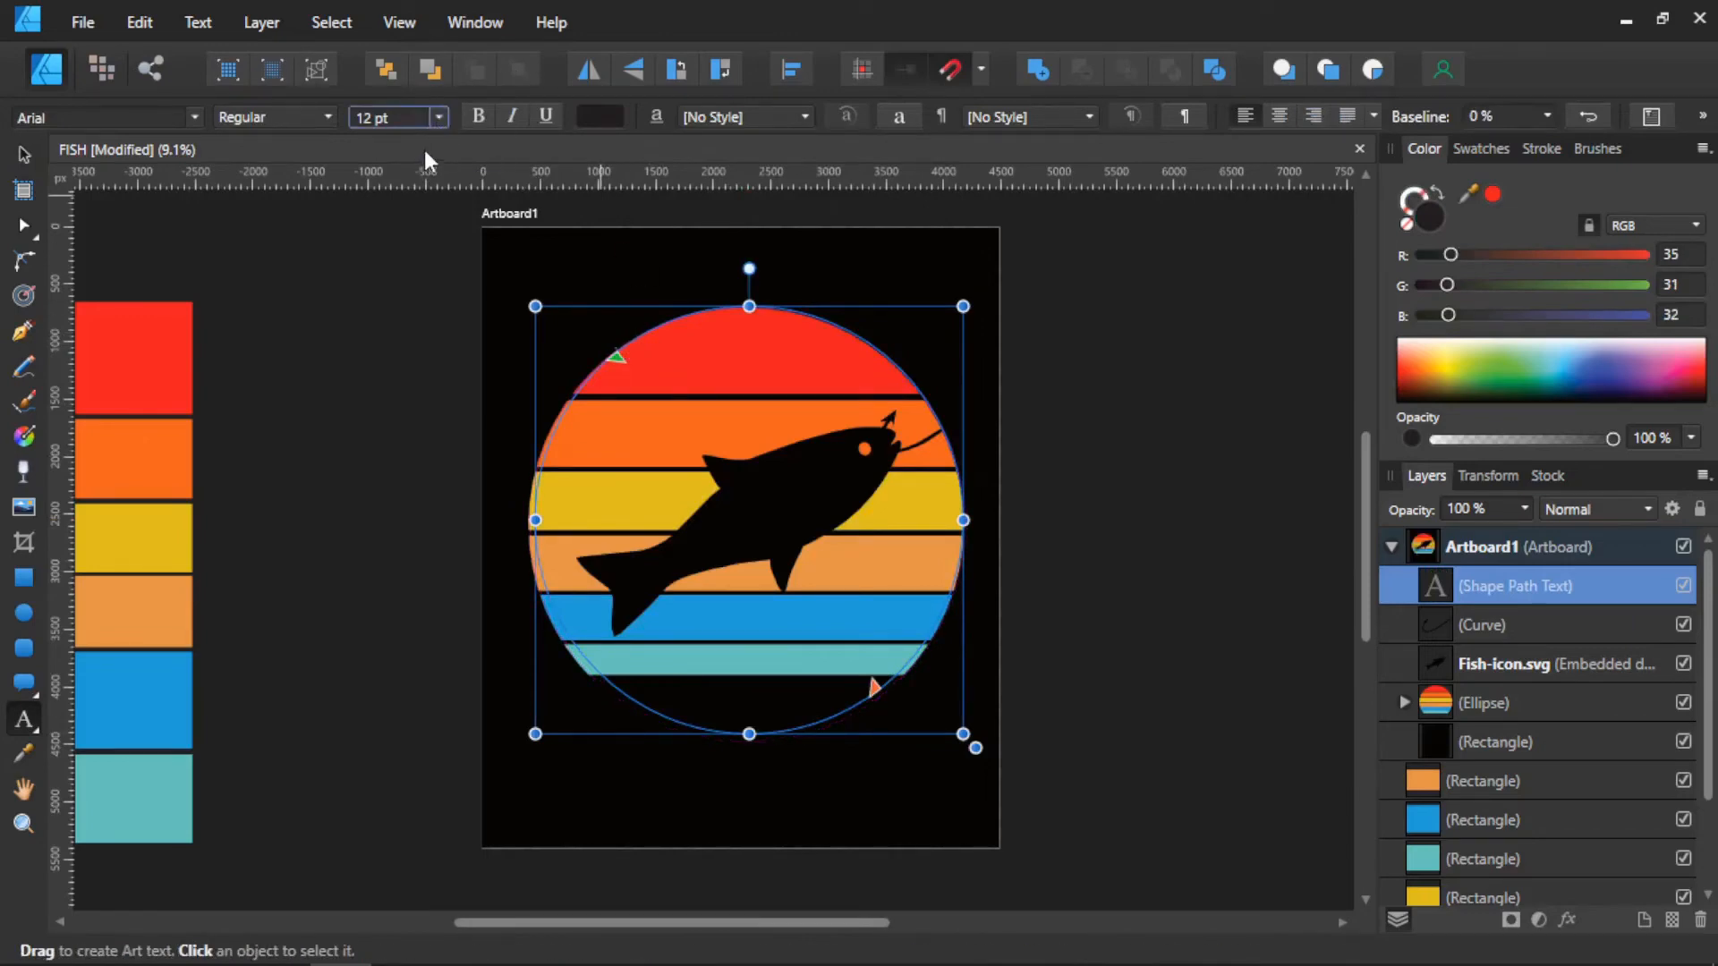
click(438, 117)
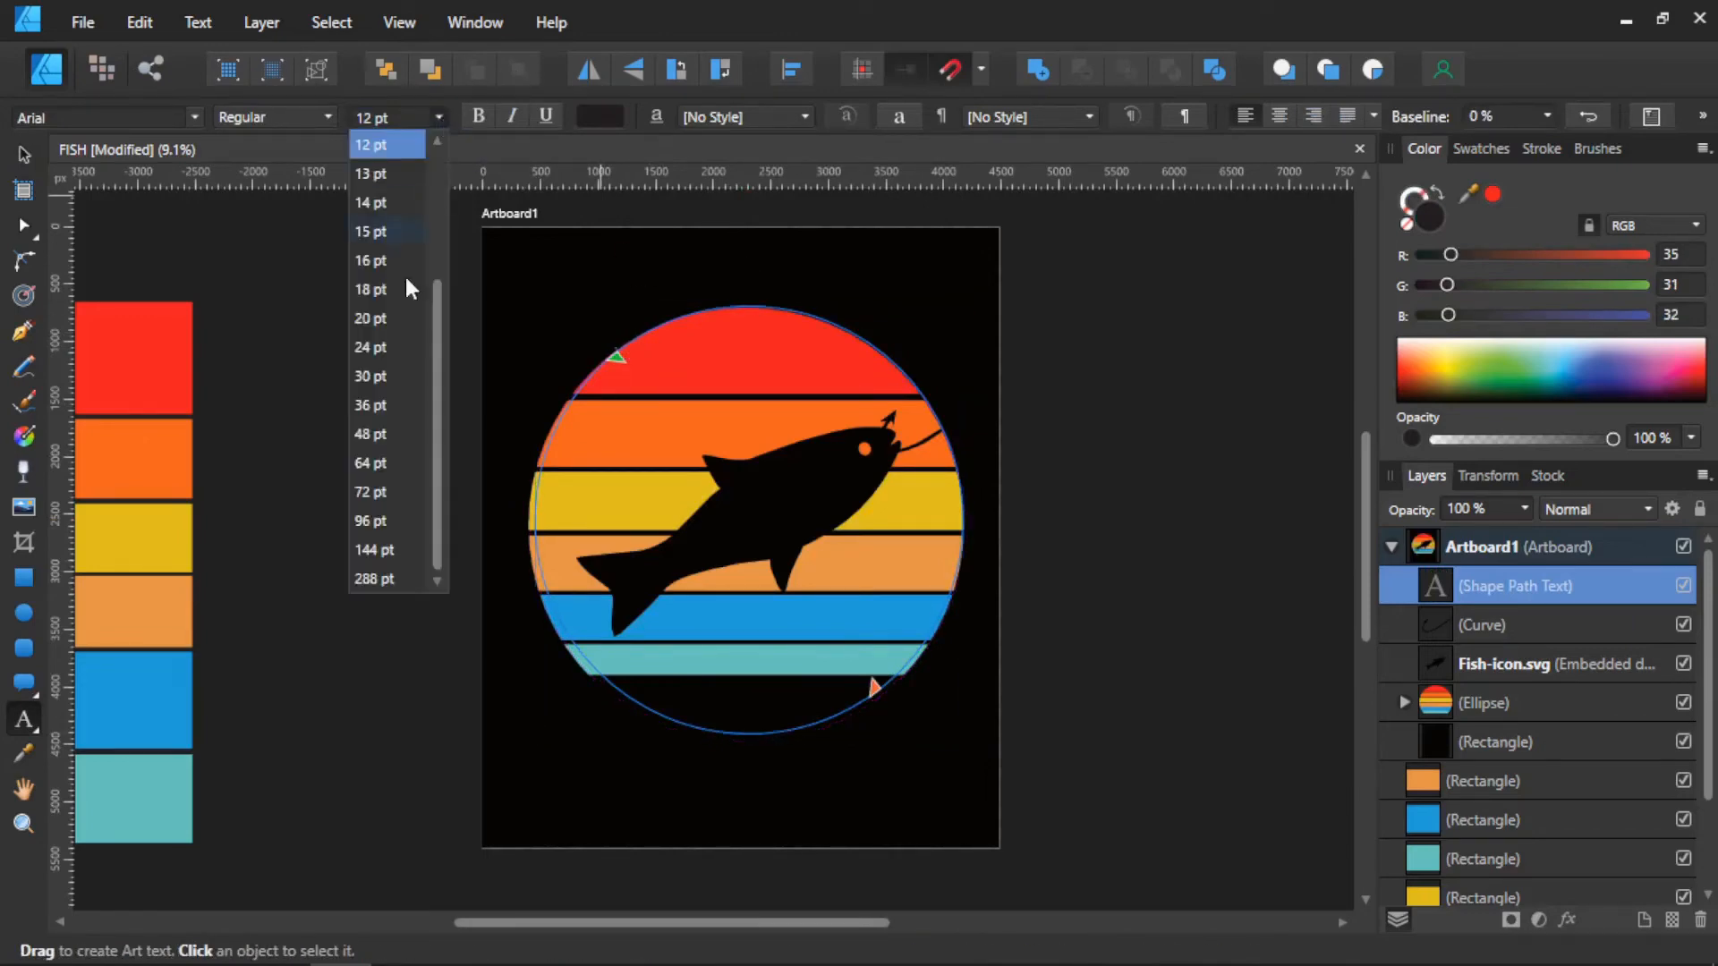
click(378, 548)
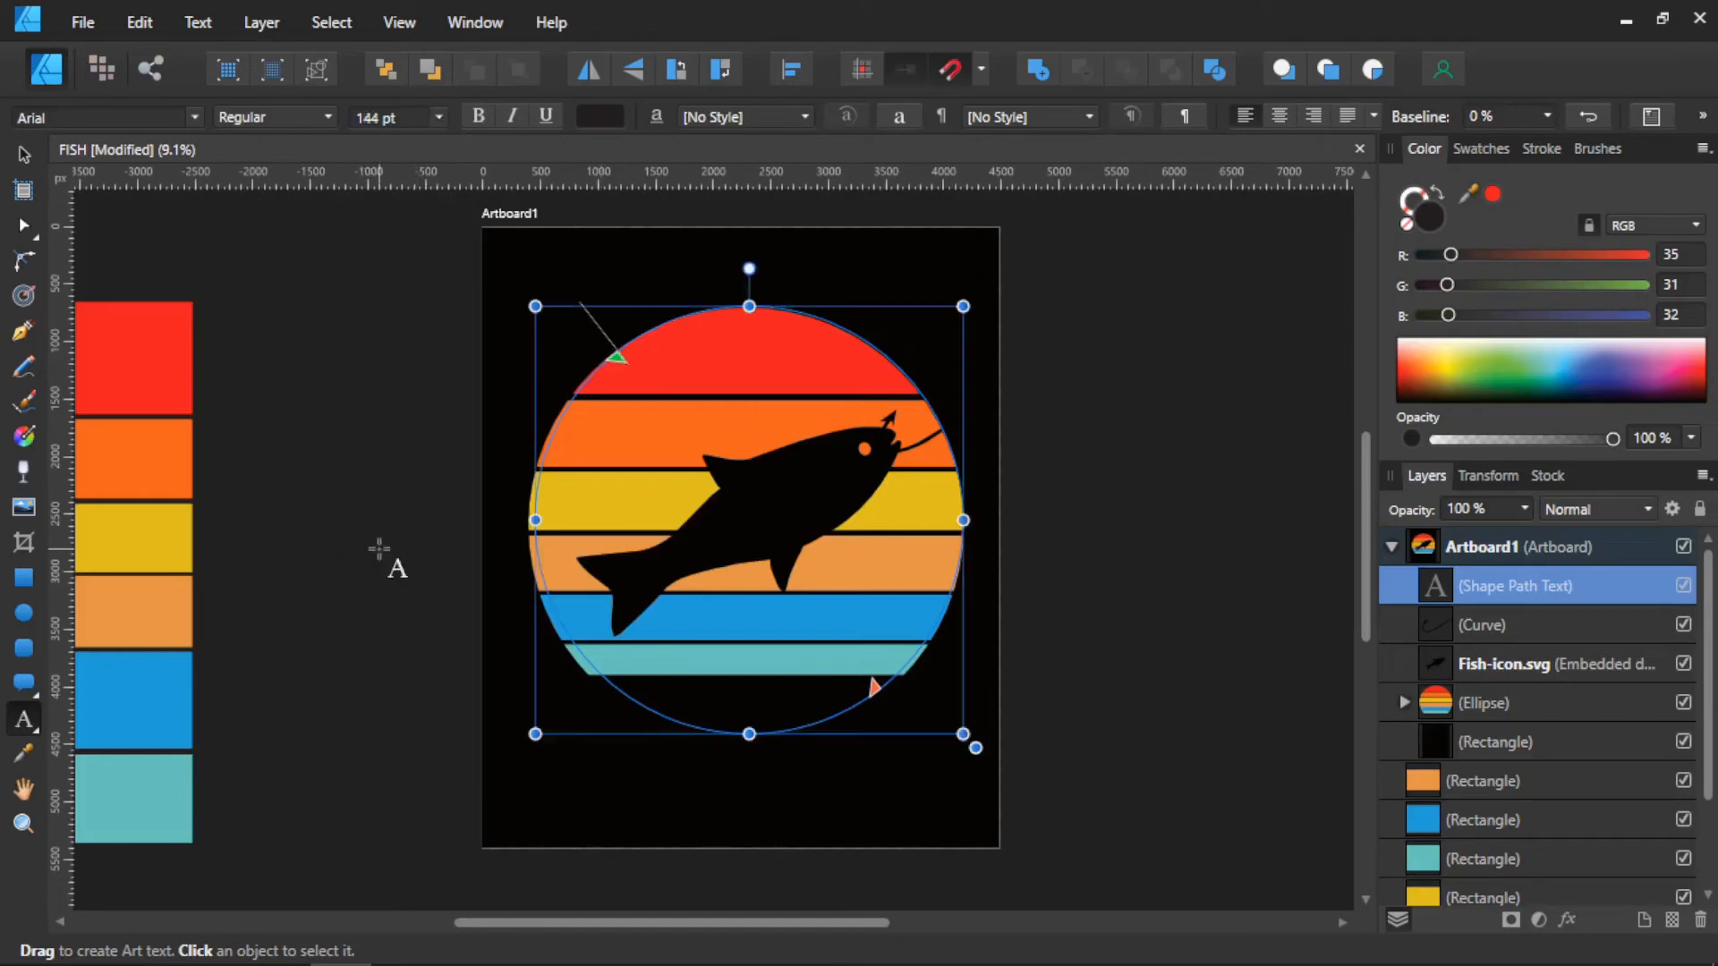
text(RE)
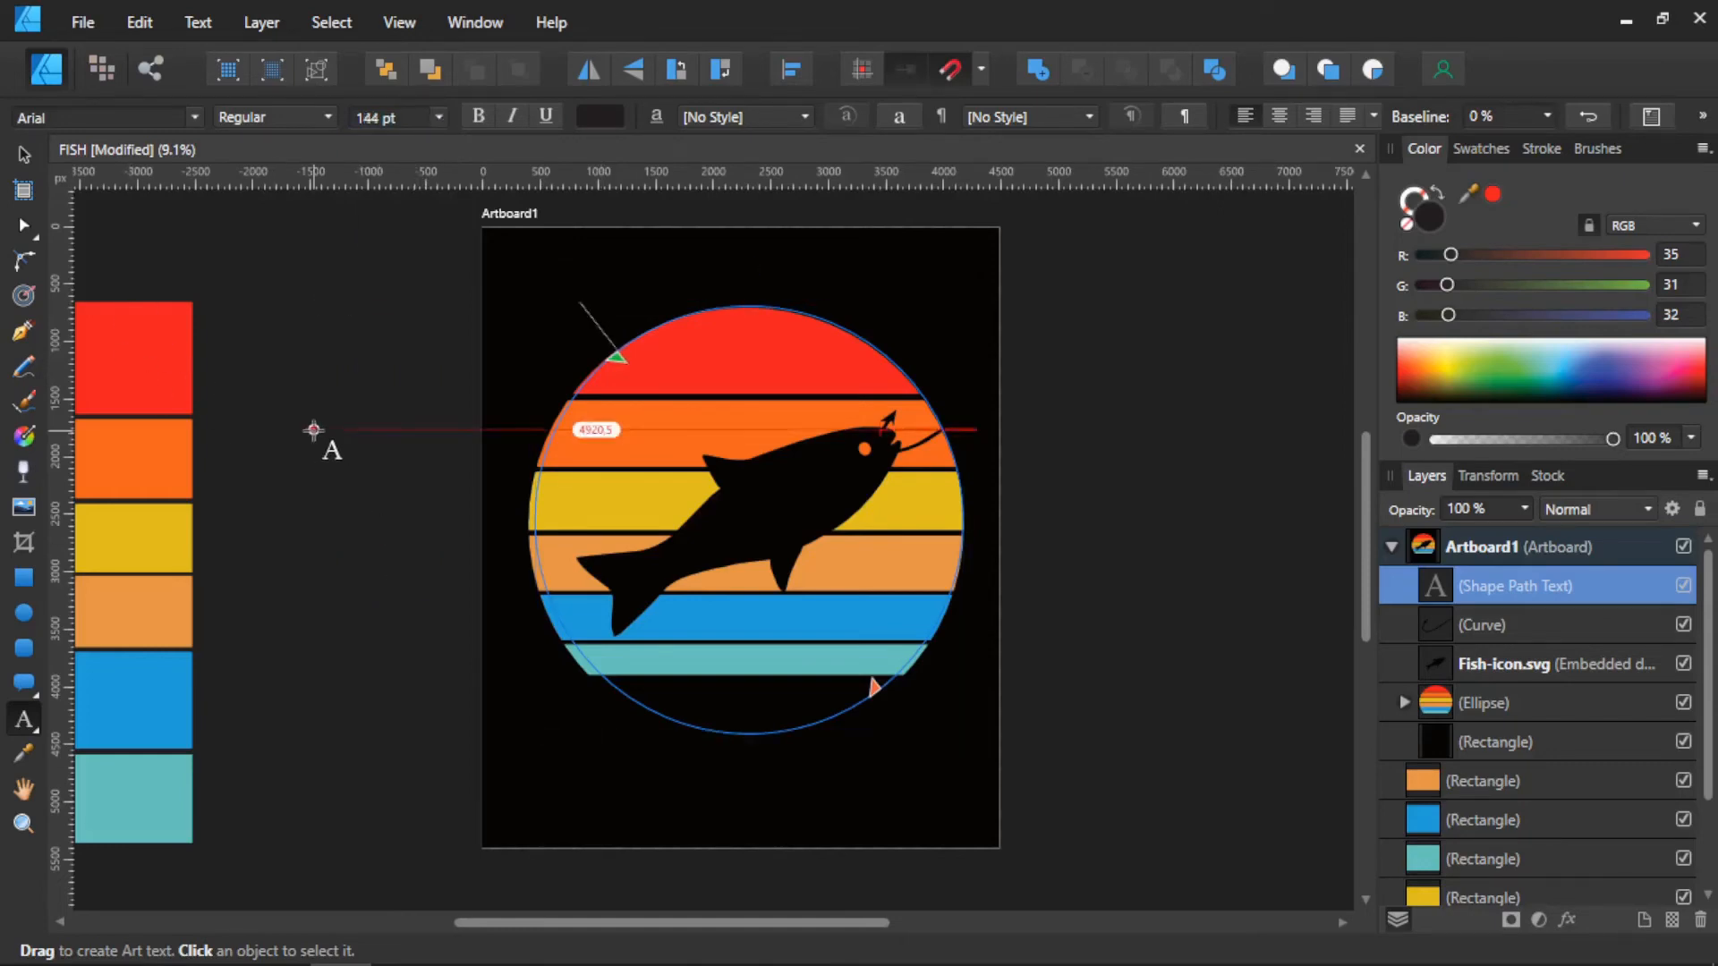
text(EL)
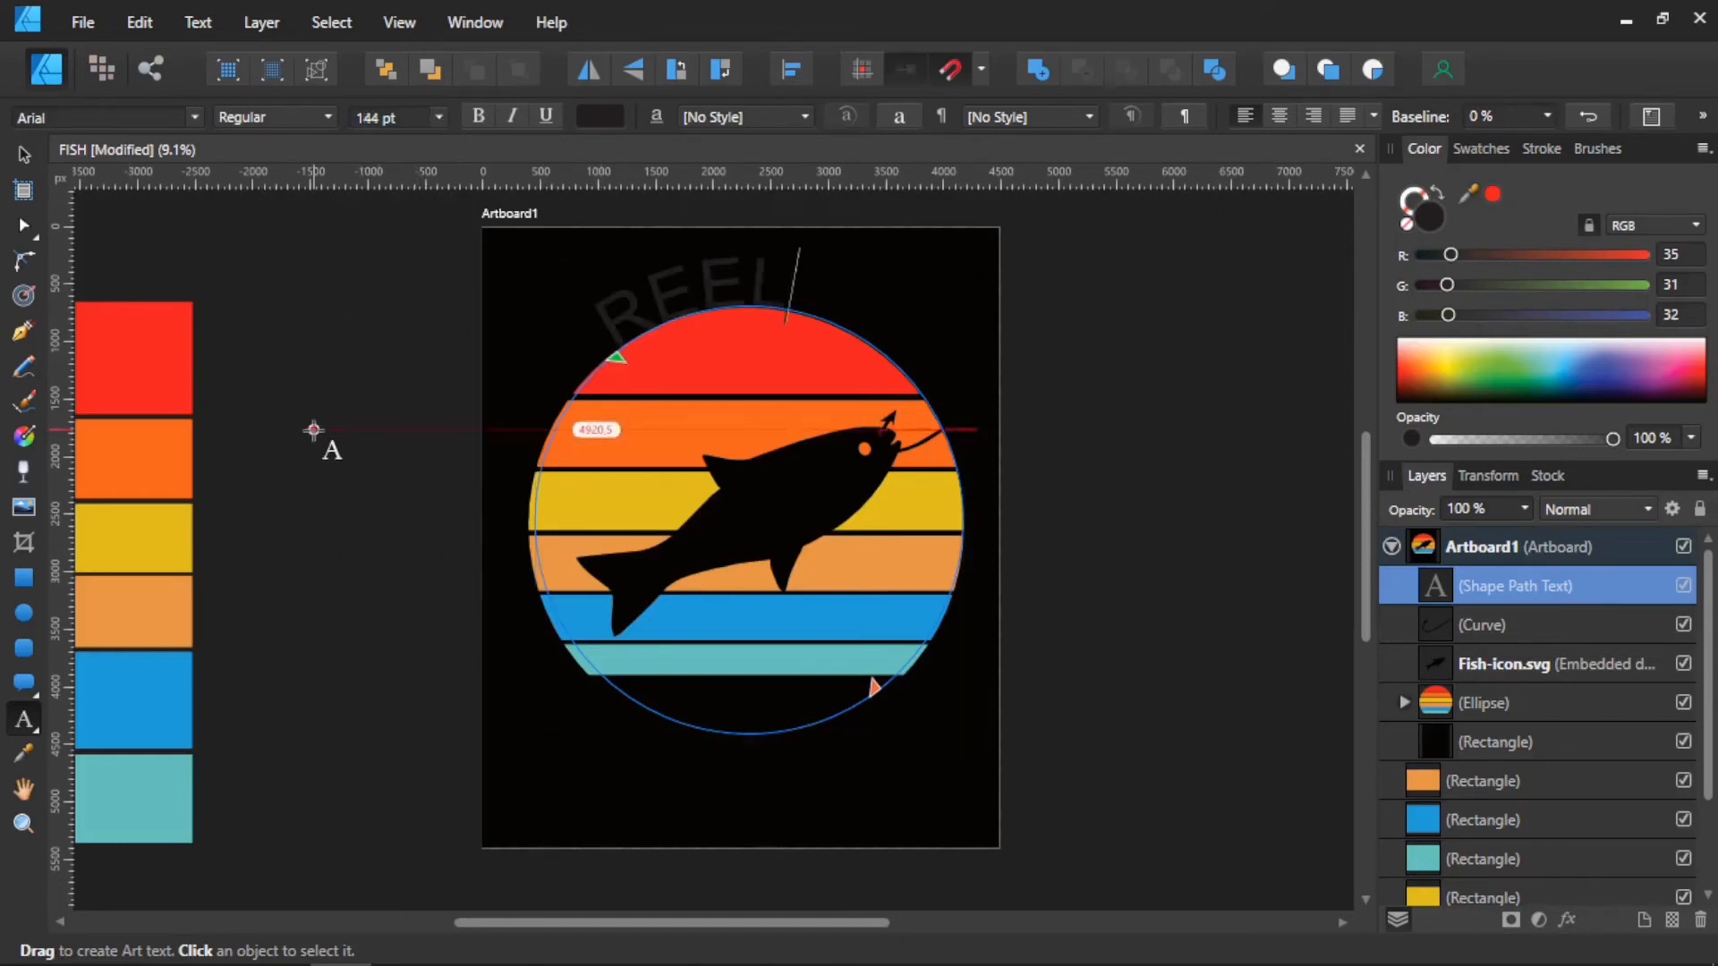
Step: Set the font of the curved REEL text to Atma SemiBold
key(Escape)
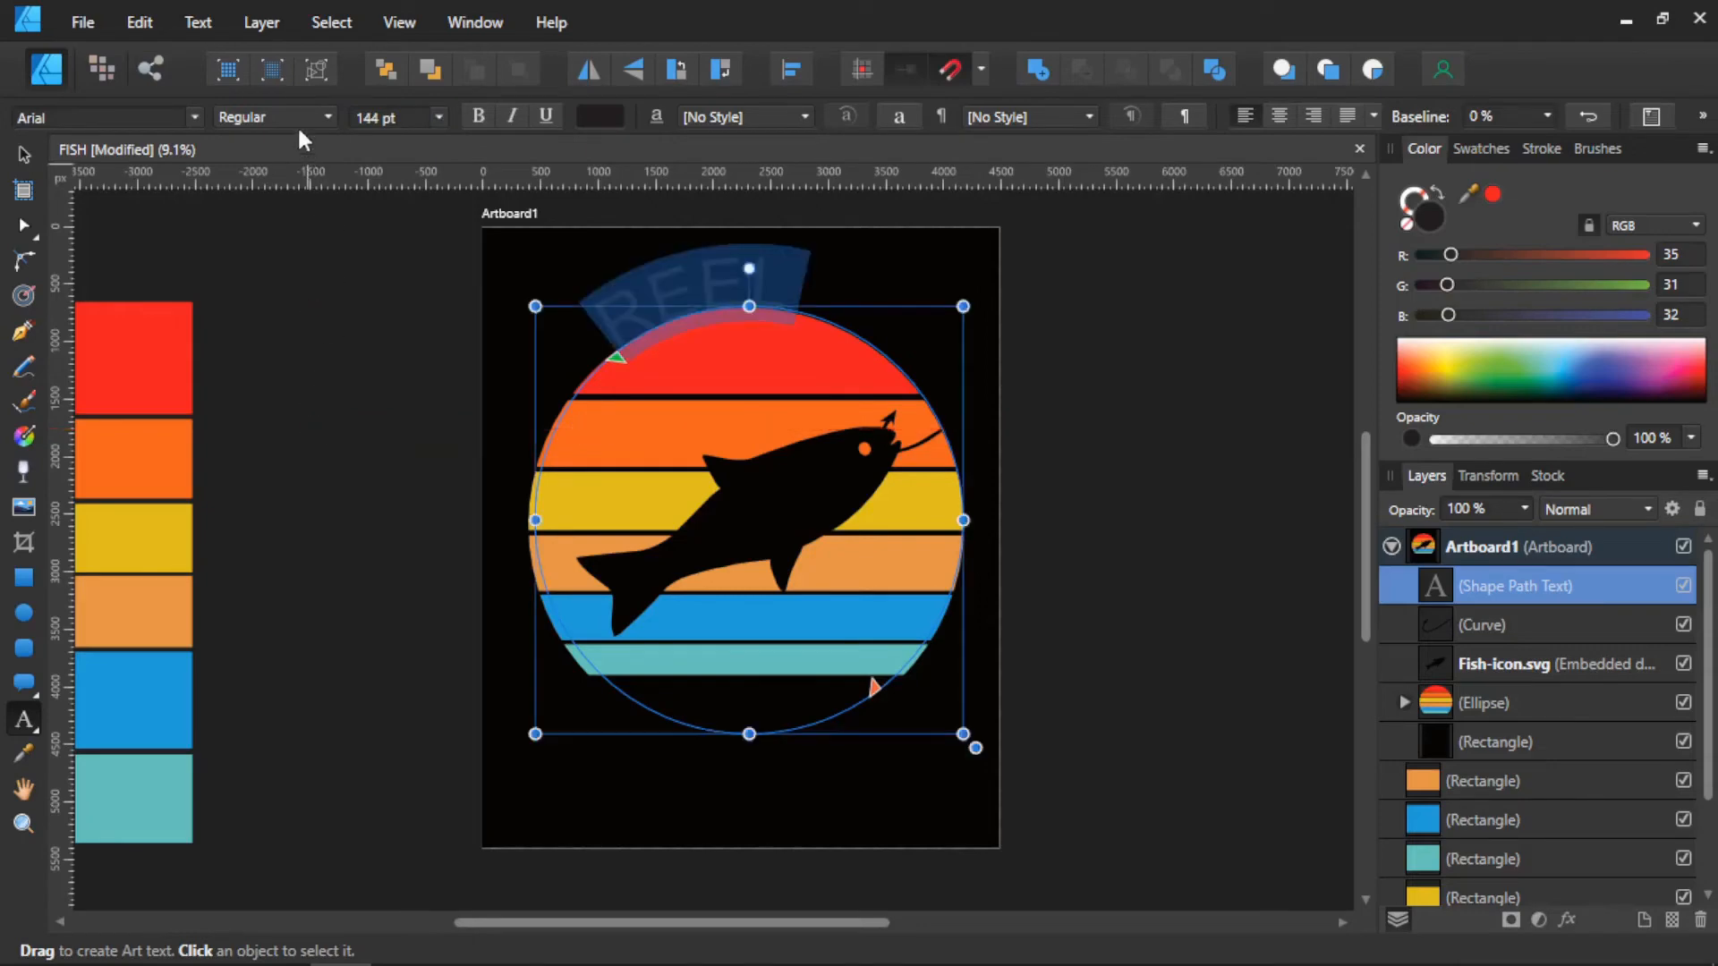
click(193, 118)
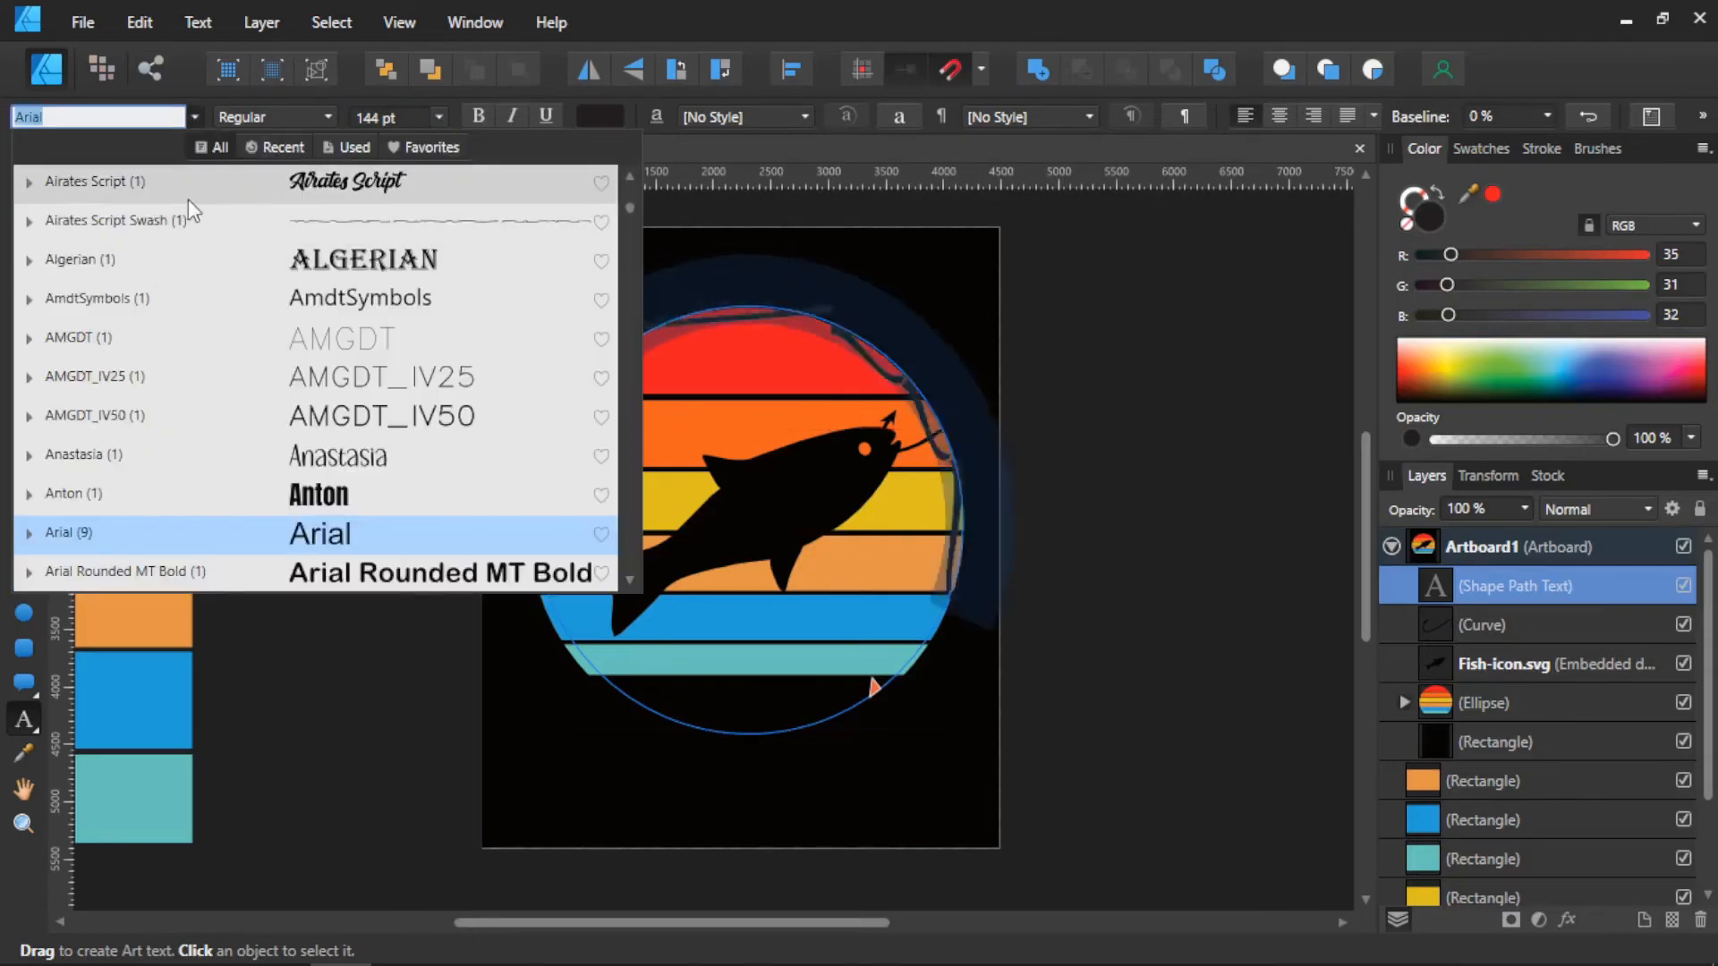
click(260, 149)
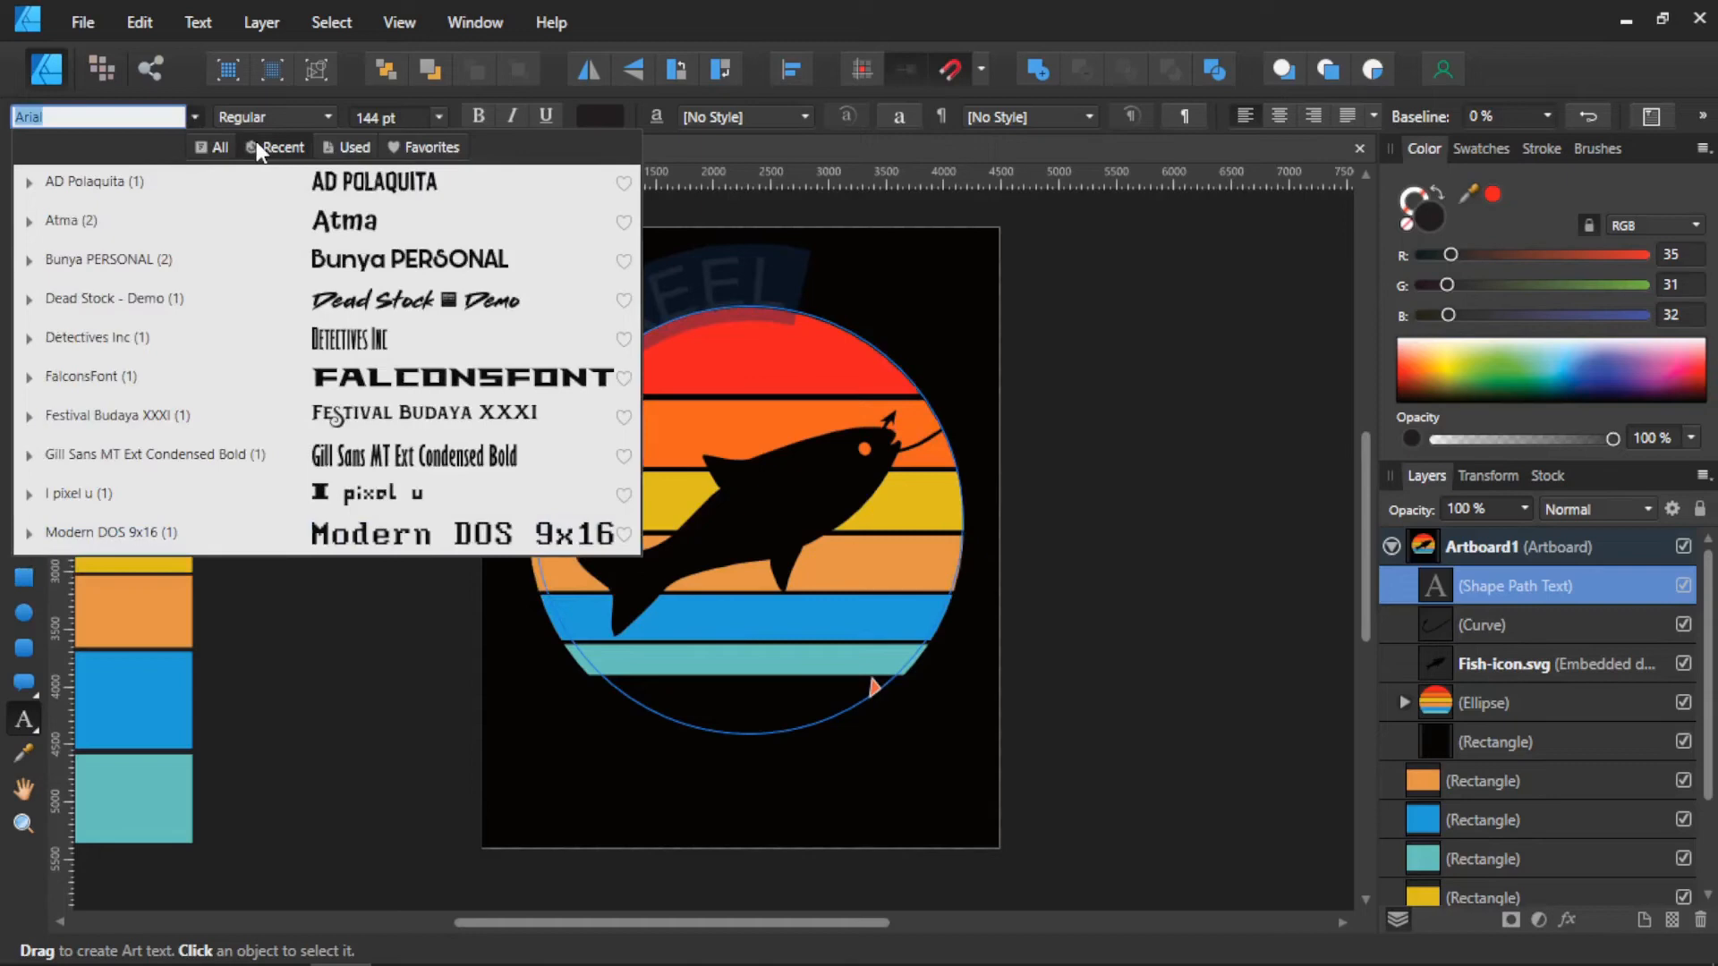
click(337, 228)
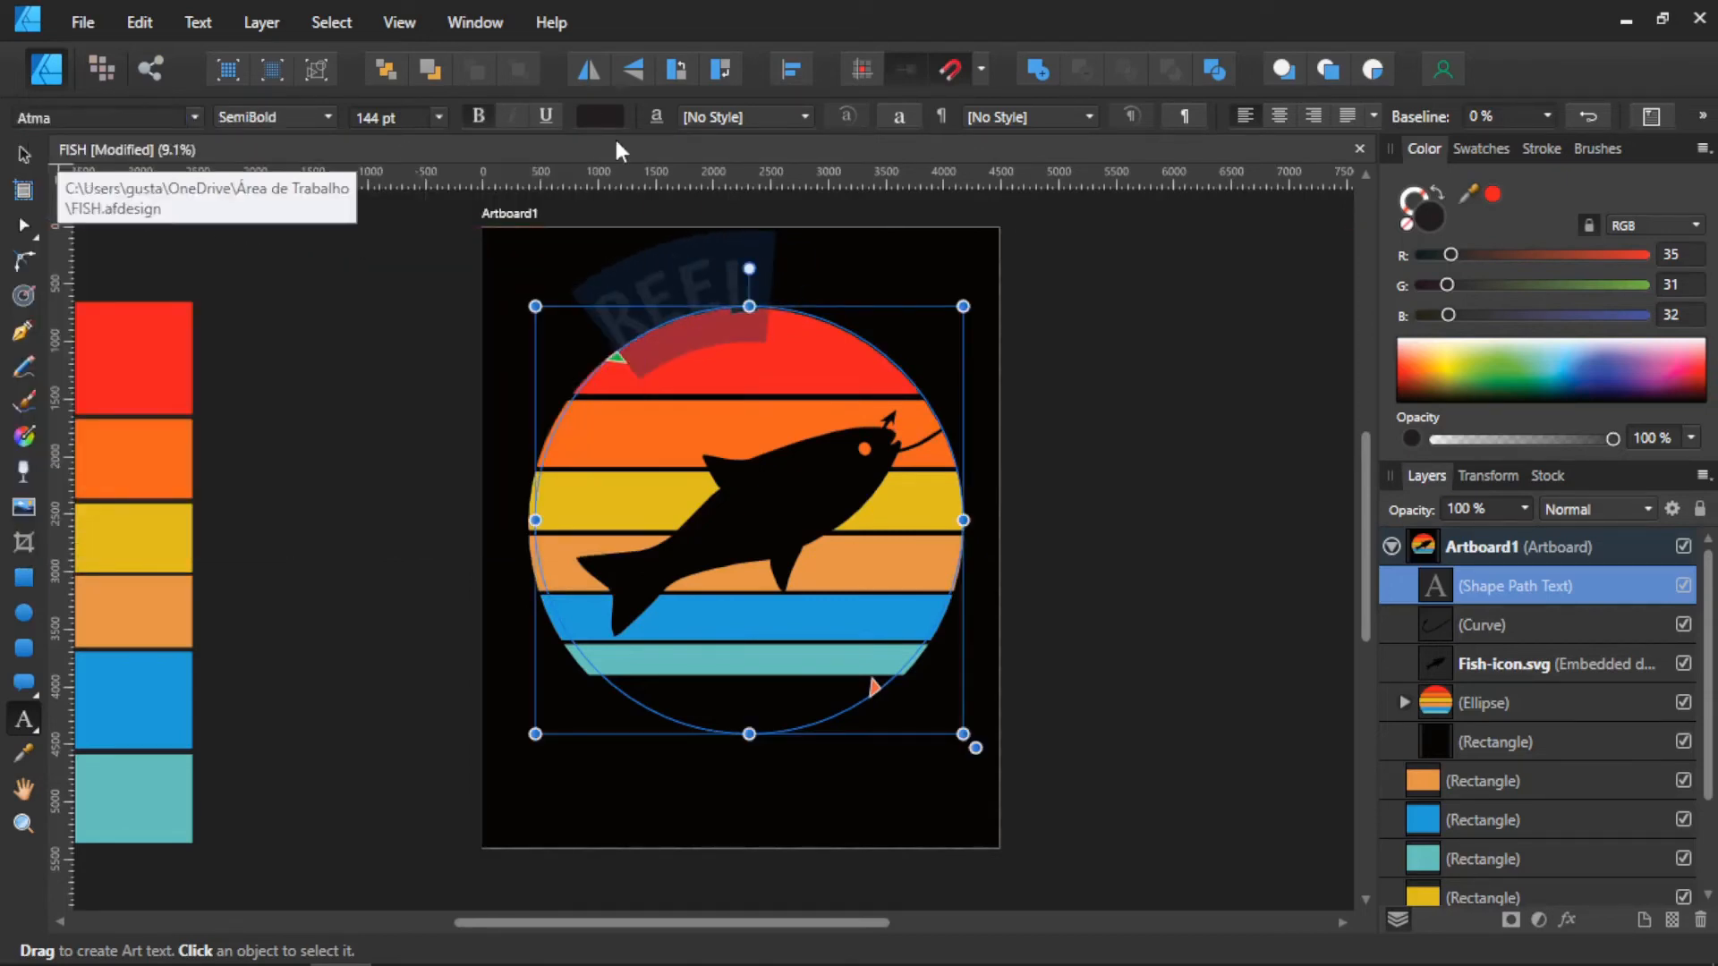
Step: Centre-align REEL and move the path's start and end points to the circle's left and right extremes, arching the word over the sun
click(1278, 114)
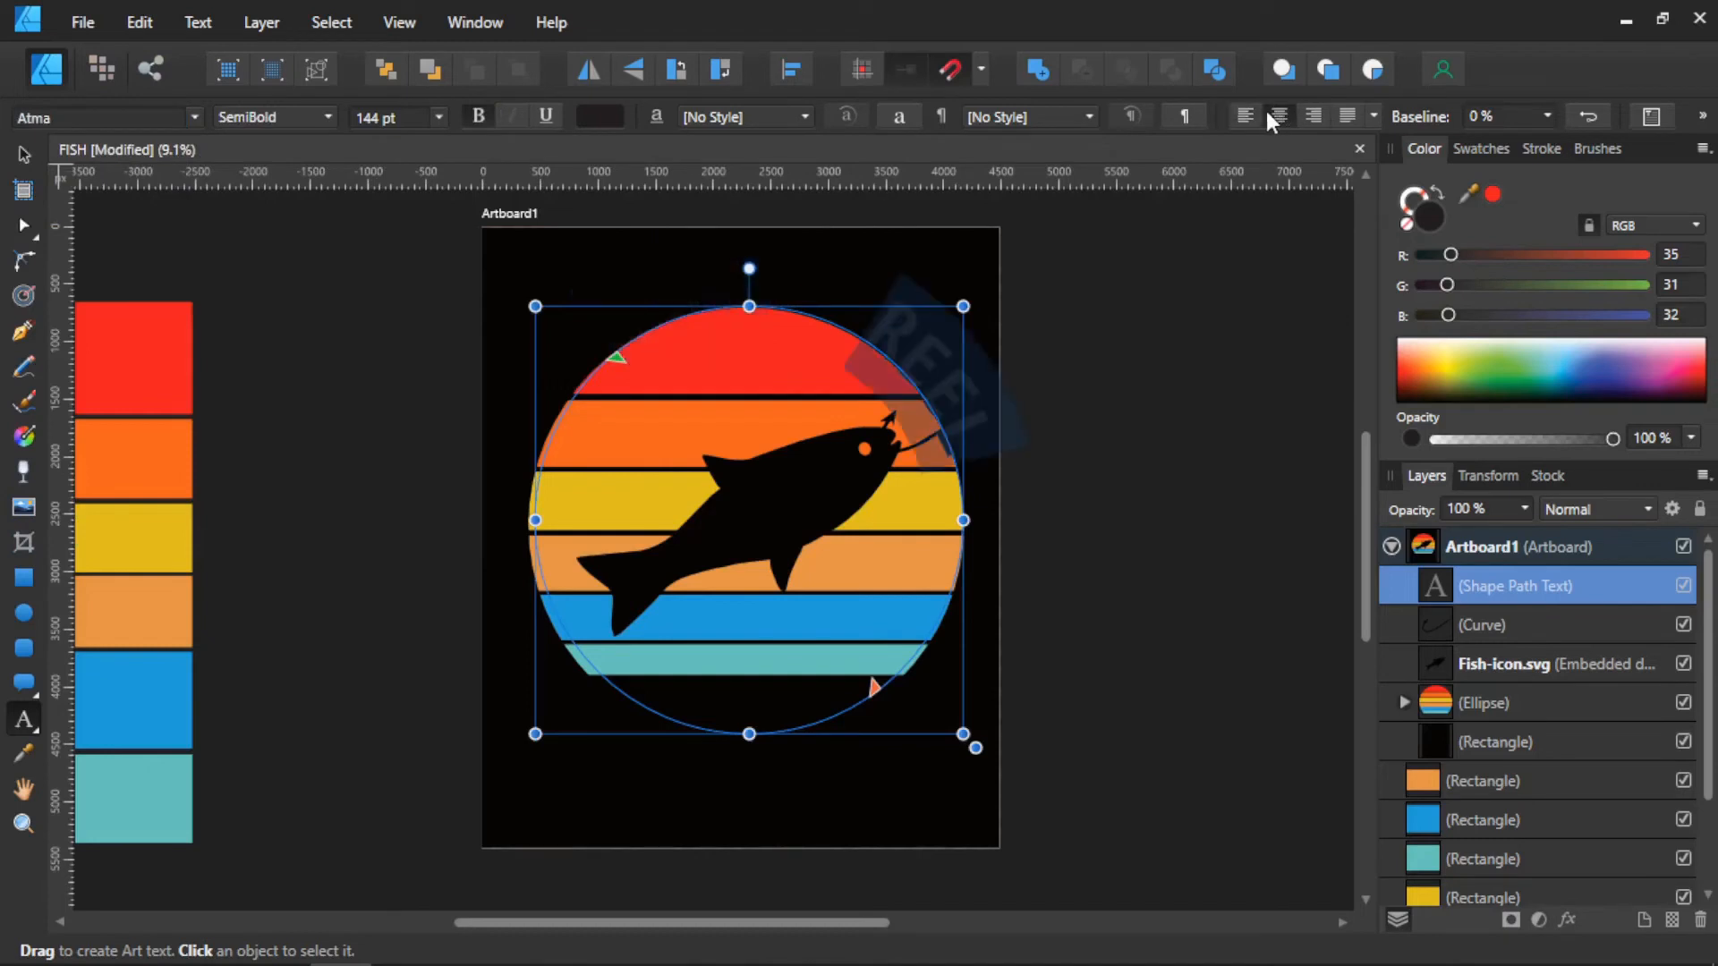
drag(615, 358, 529, 519)
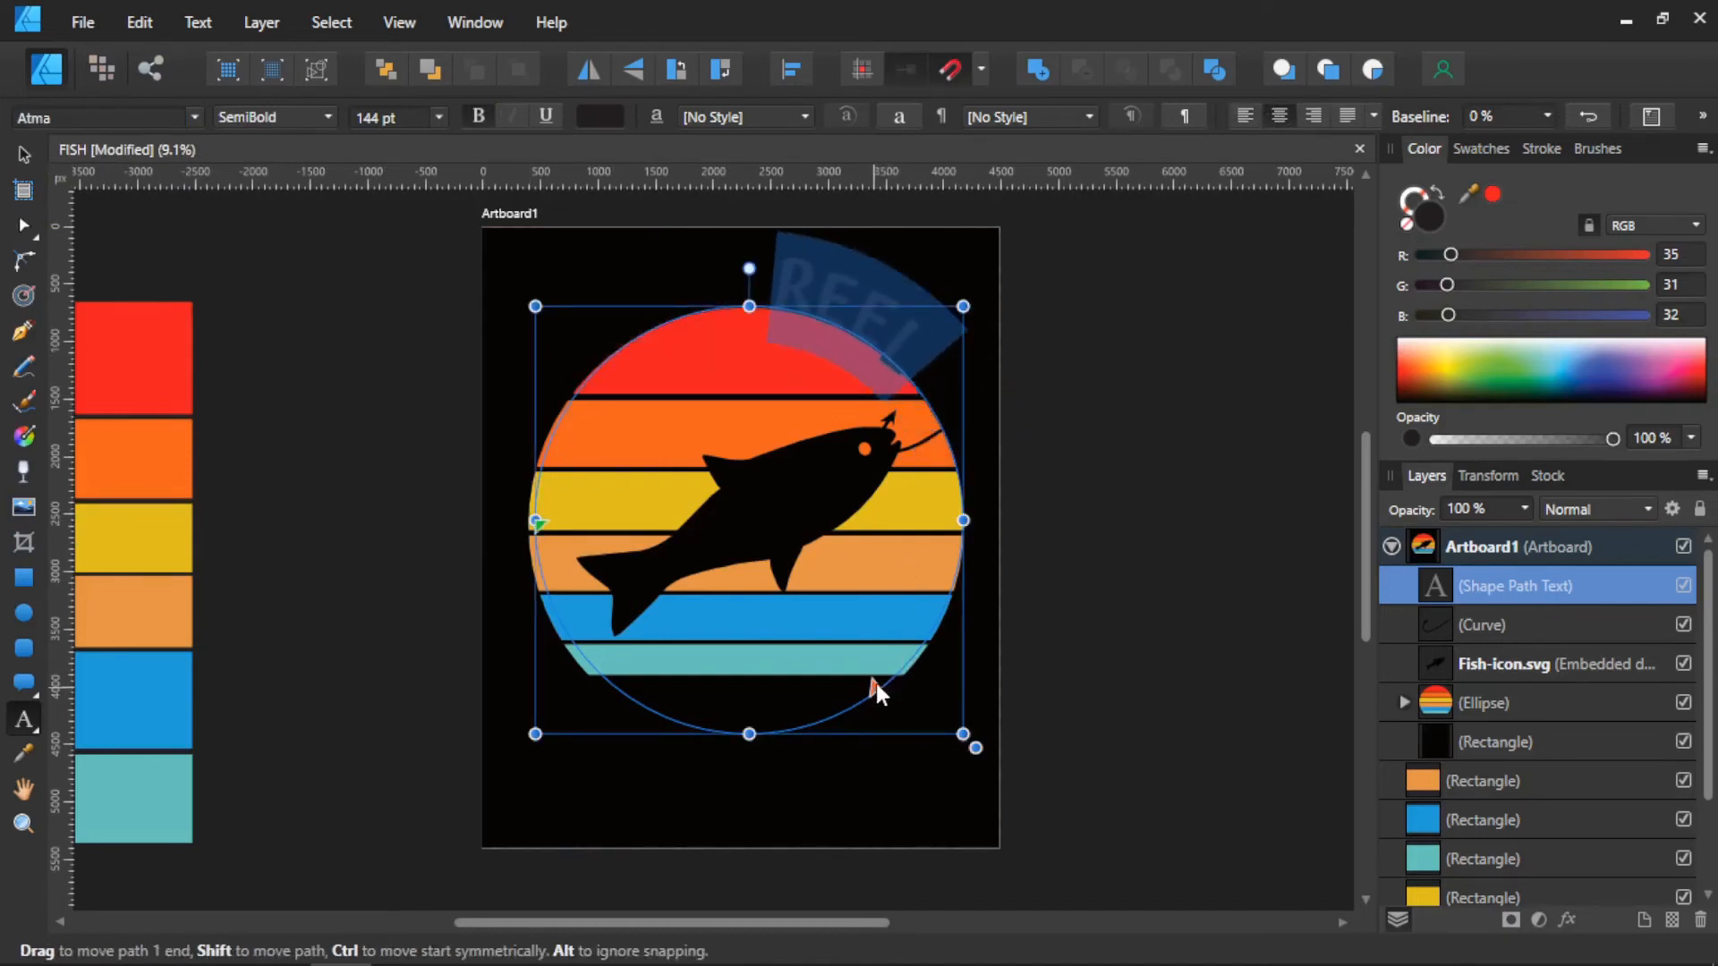
drag(877, 684, 961, 520)
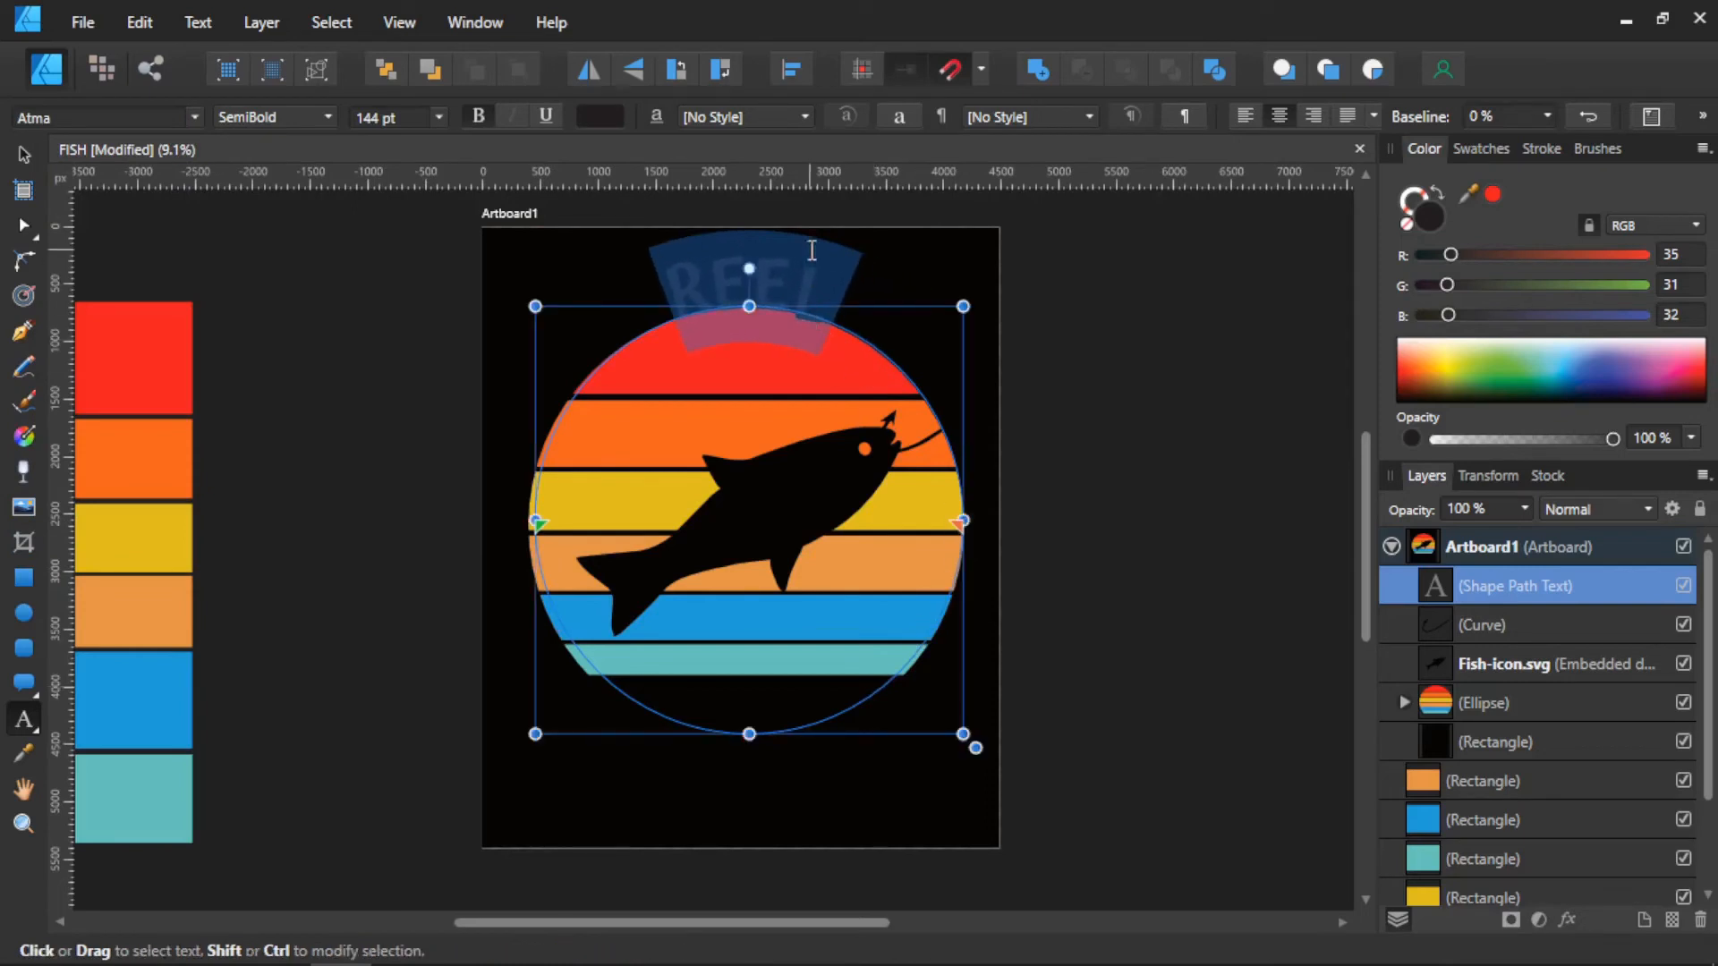
Step: Enlarge the REEL text to 184 pt and colour it yellow with RGB 255, 255, 12
scroll(390, 116, up, 5)
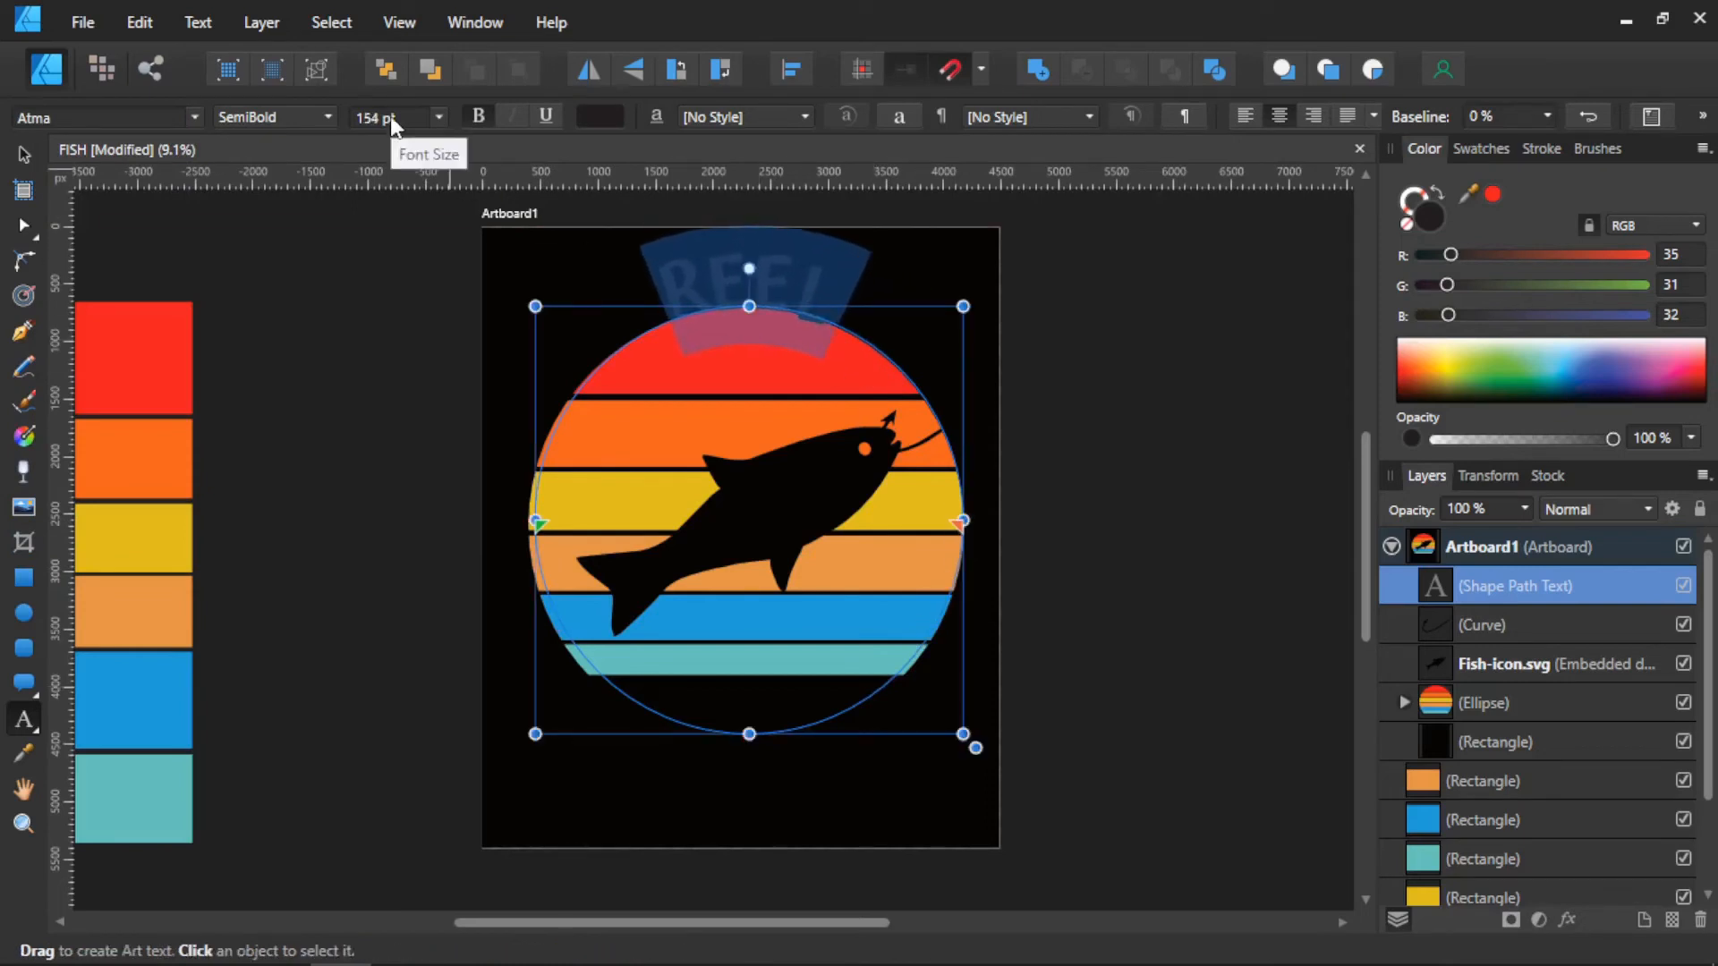
scroll(390, 117, up, 20)
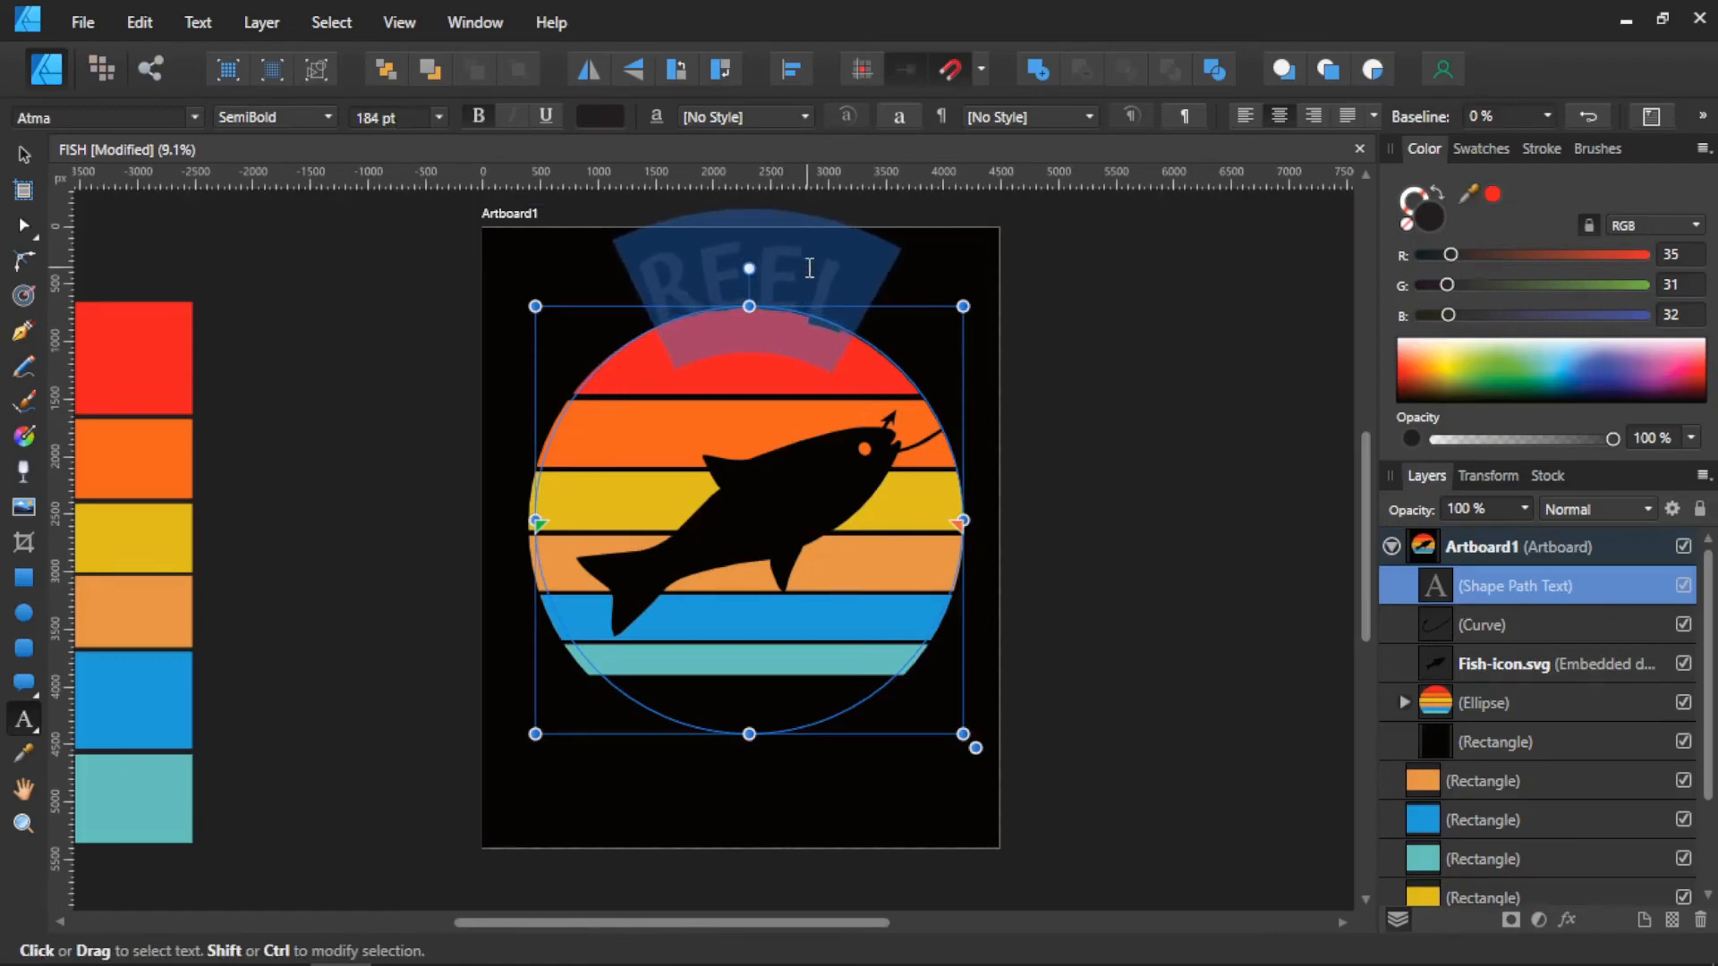
scroll(802, 270, up, 2)
scroll(771, 355, up, 1)
scroll(772, 355, up, 1)
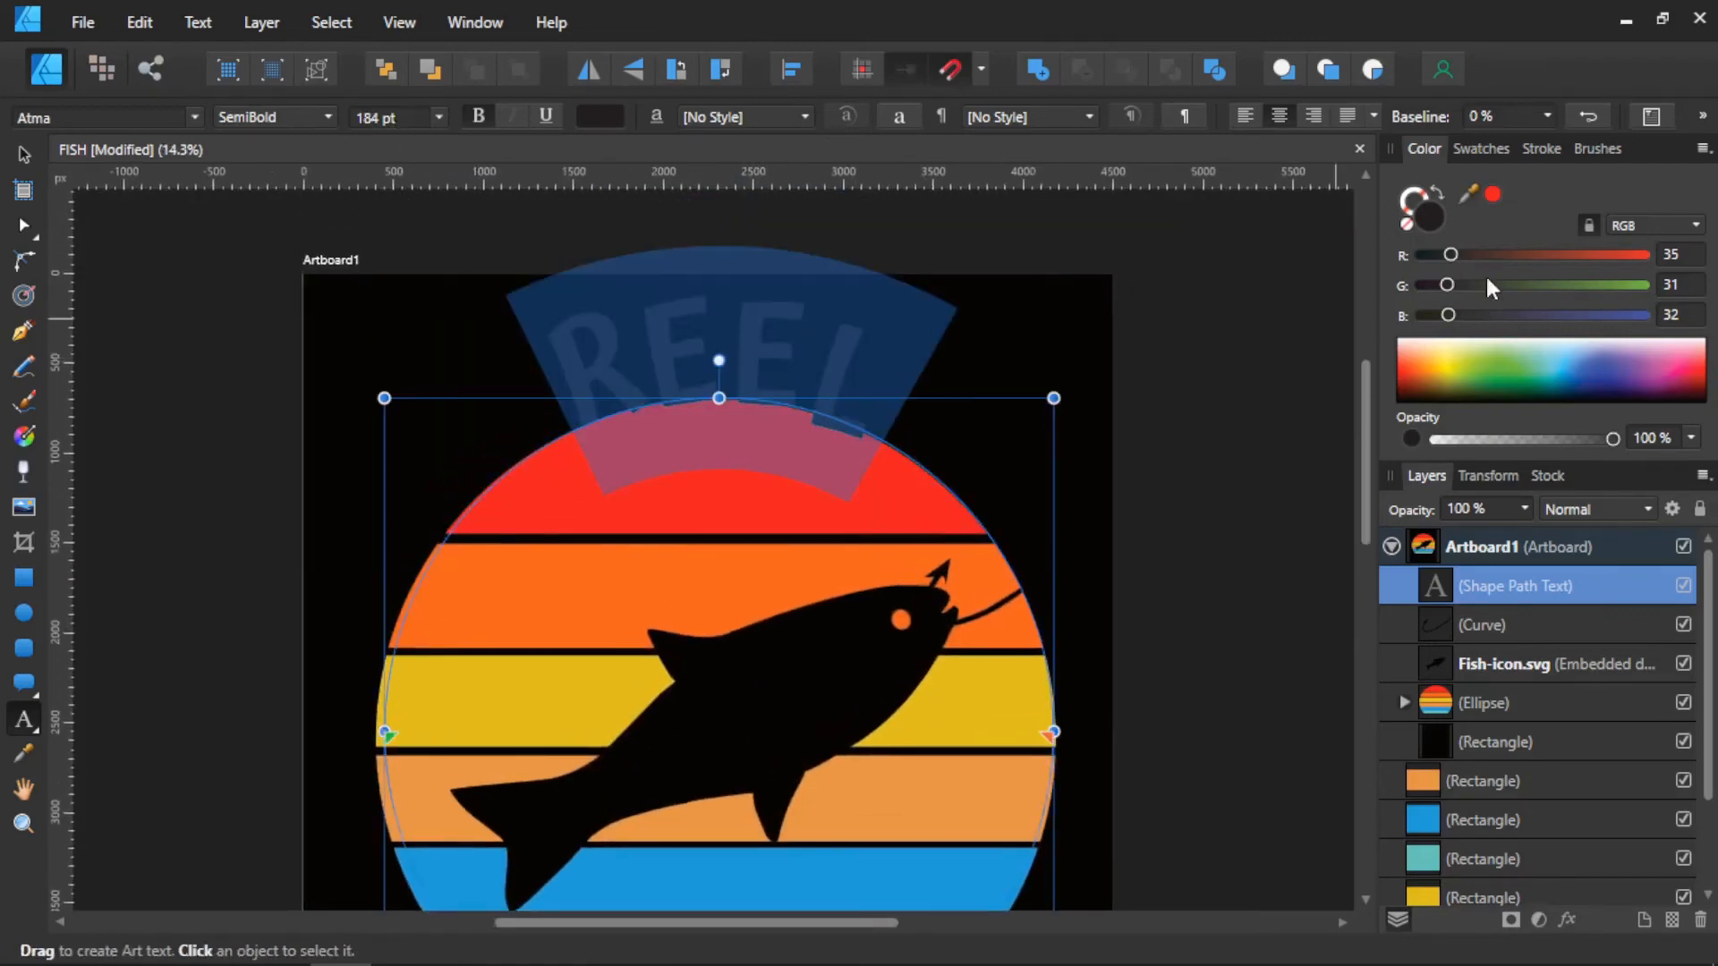
drag(1499, 254, 1660, 255)
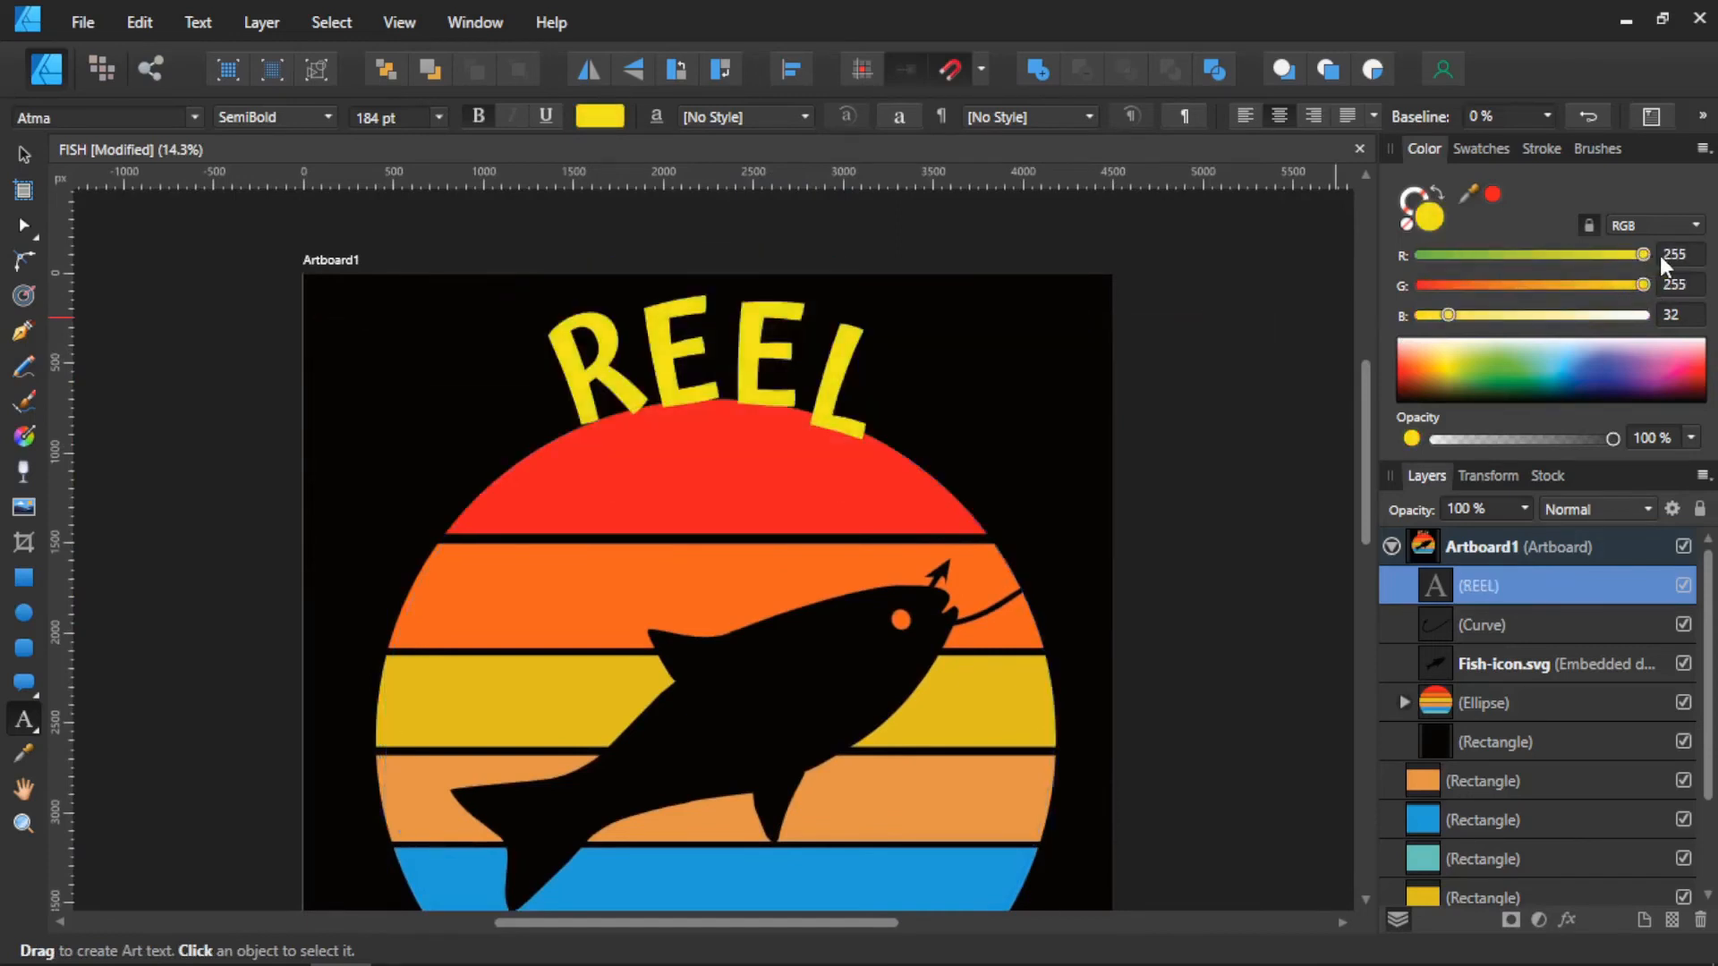
drag(1445, 315, 1429, 315)
Step: Set the path text's baseline offset to -9 % to lift REEL off the sun's edge
scroll(1476, 118, down, 10)
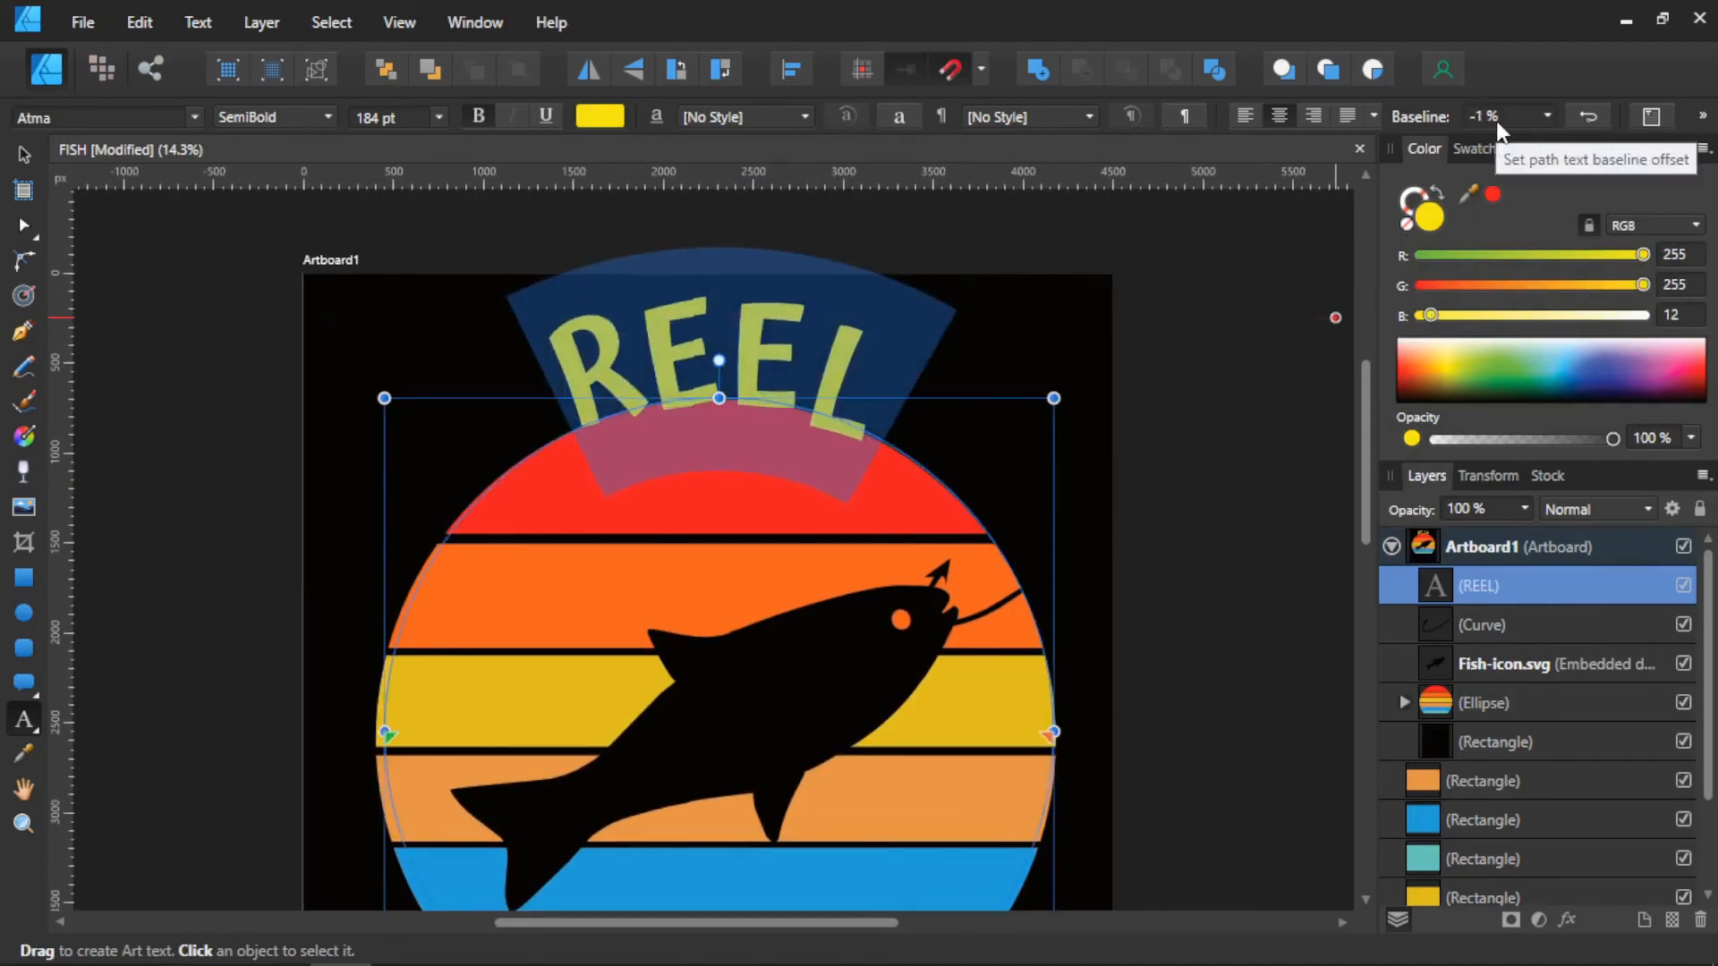
scroll(1499, 131, up, 1)
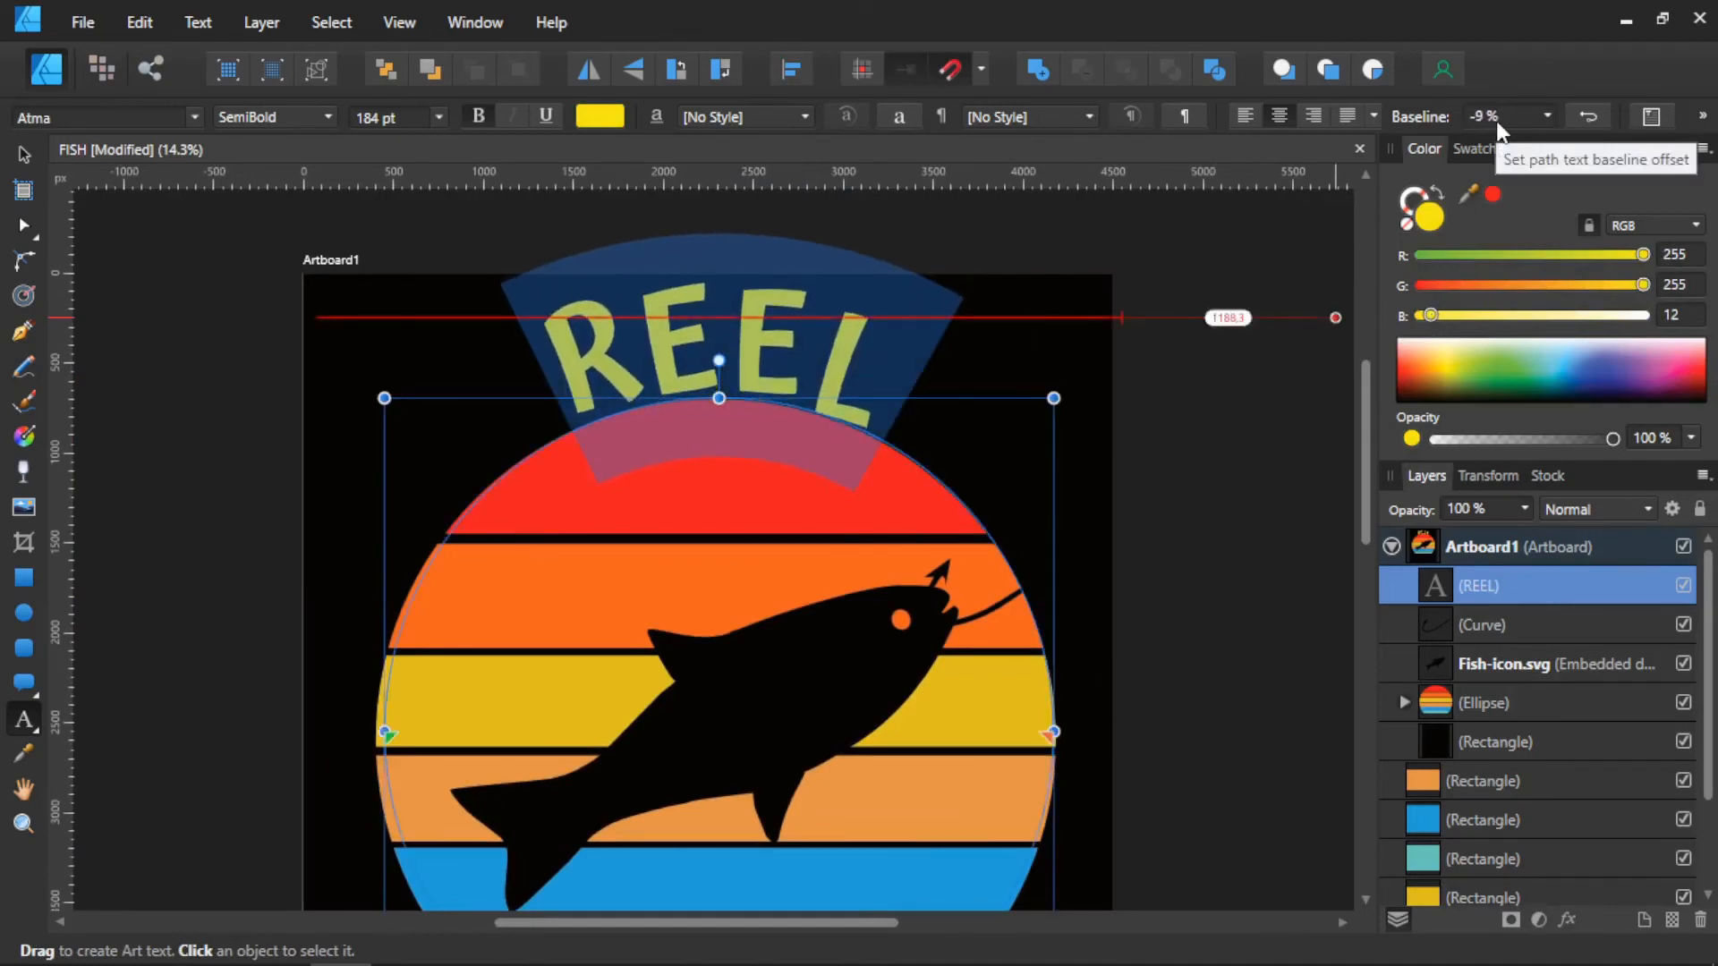
click(23, 154)
Step: Convert the REEL text to curves and ungroup it into separate letters
scroll(590, 372, down, 2)
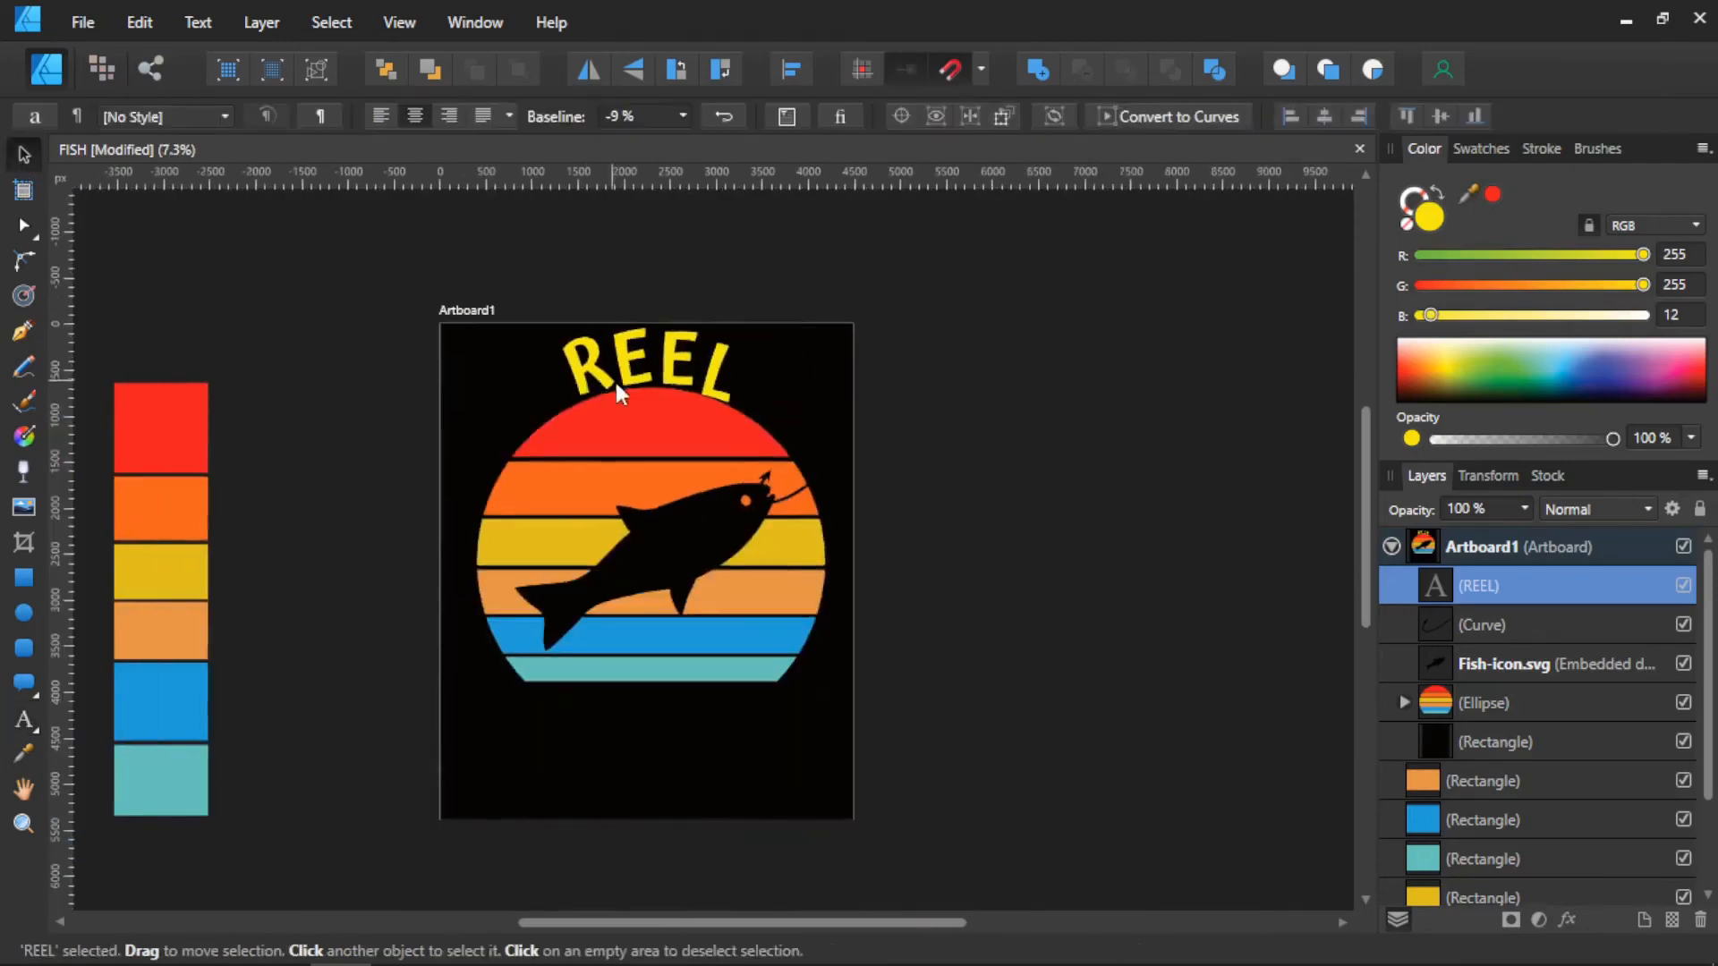
scroll(609, 398, up, 1)
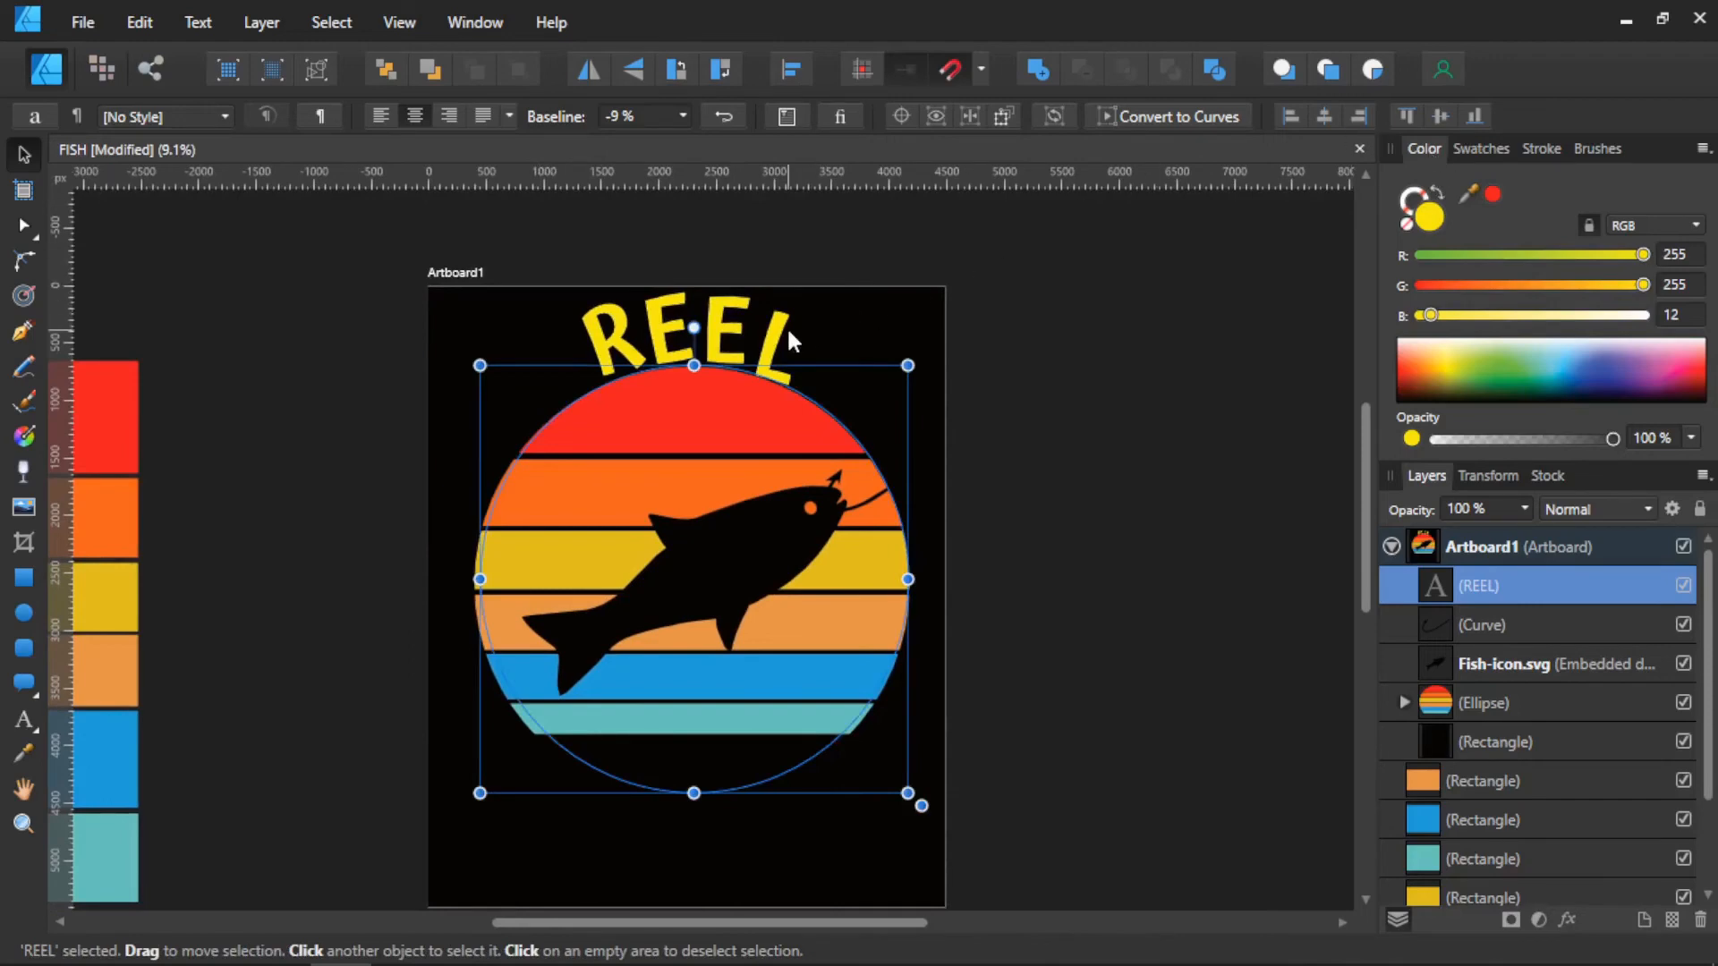
click(1210, 115)
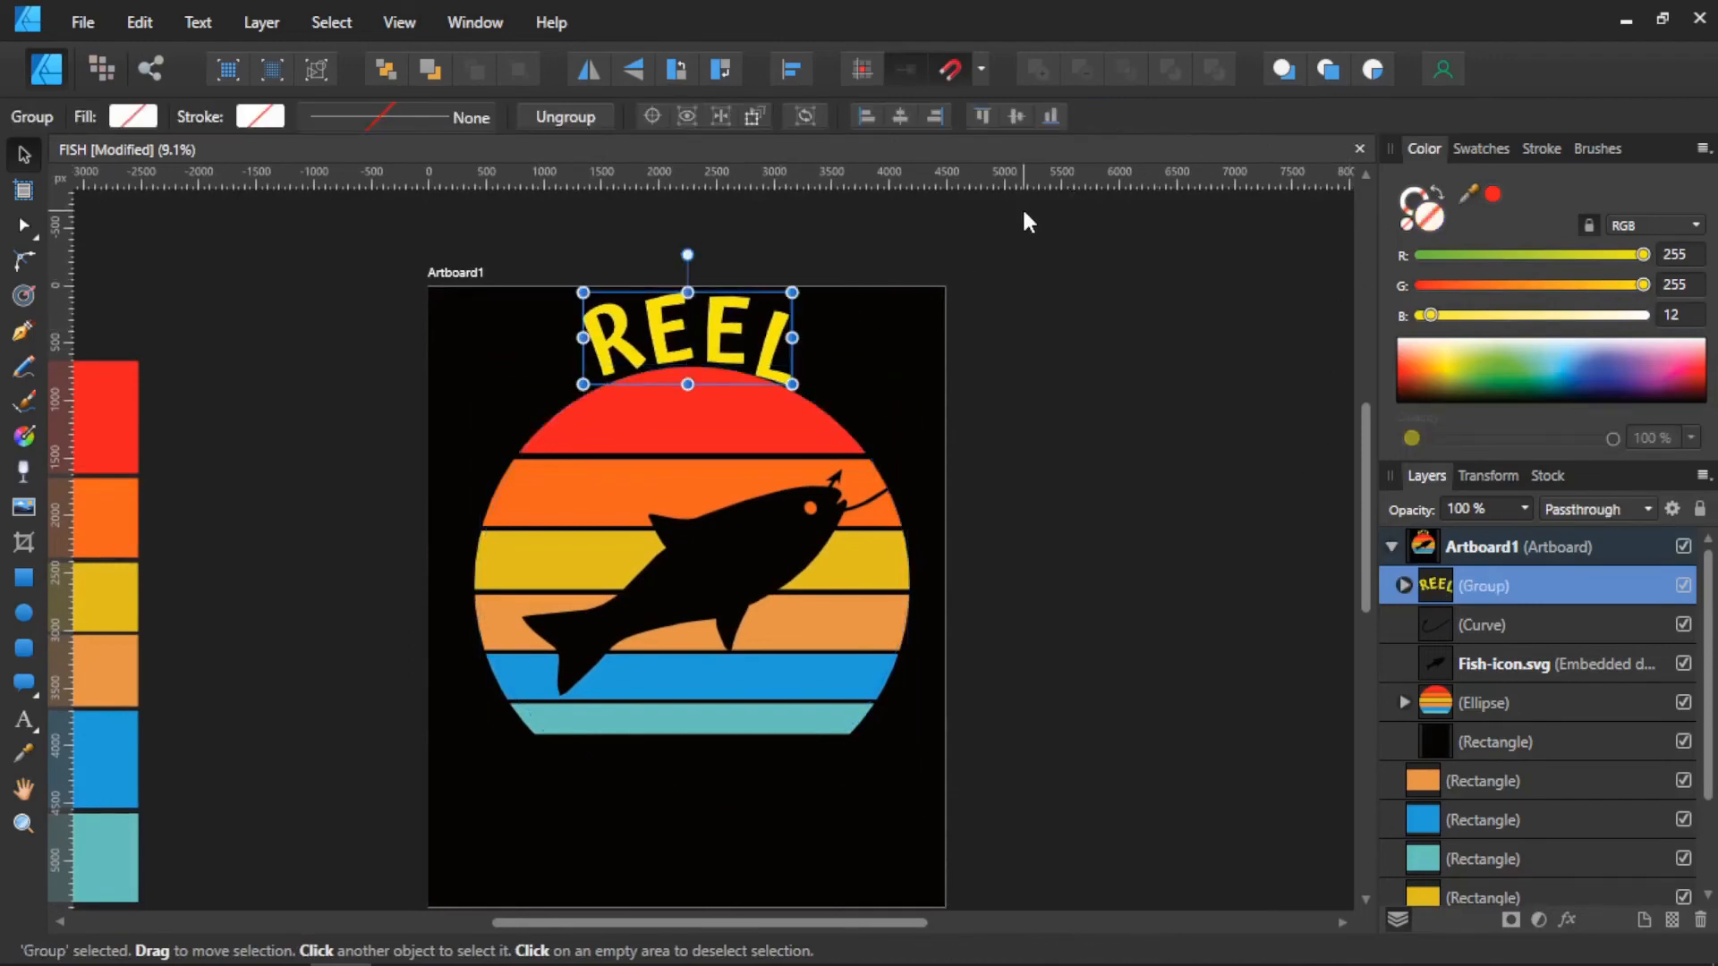
key(ctrl+shift+g)
Step: Rotate the letter L slightly clockwise and shift it a little up and to the right, away from the neighbouring E
scroll(746, 324, up, 4)
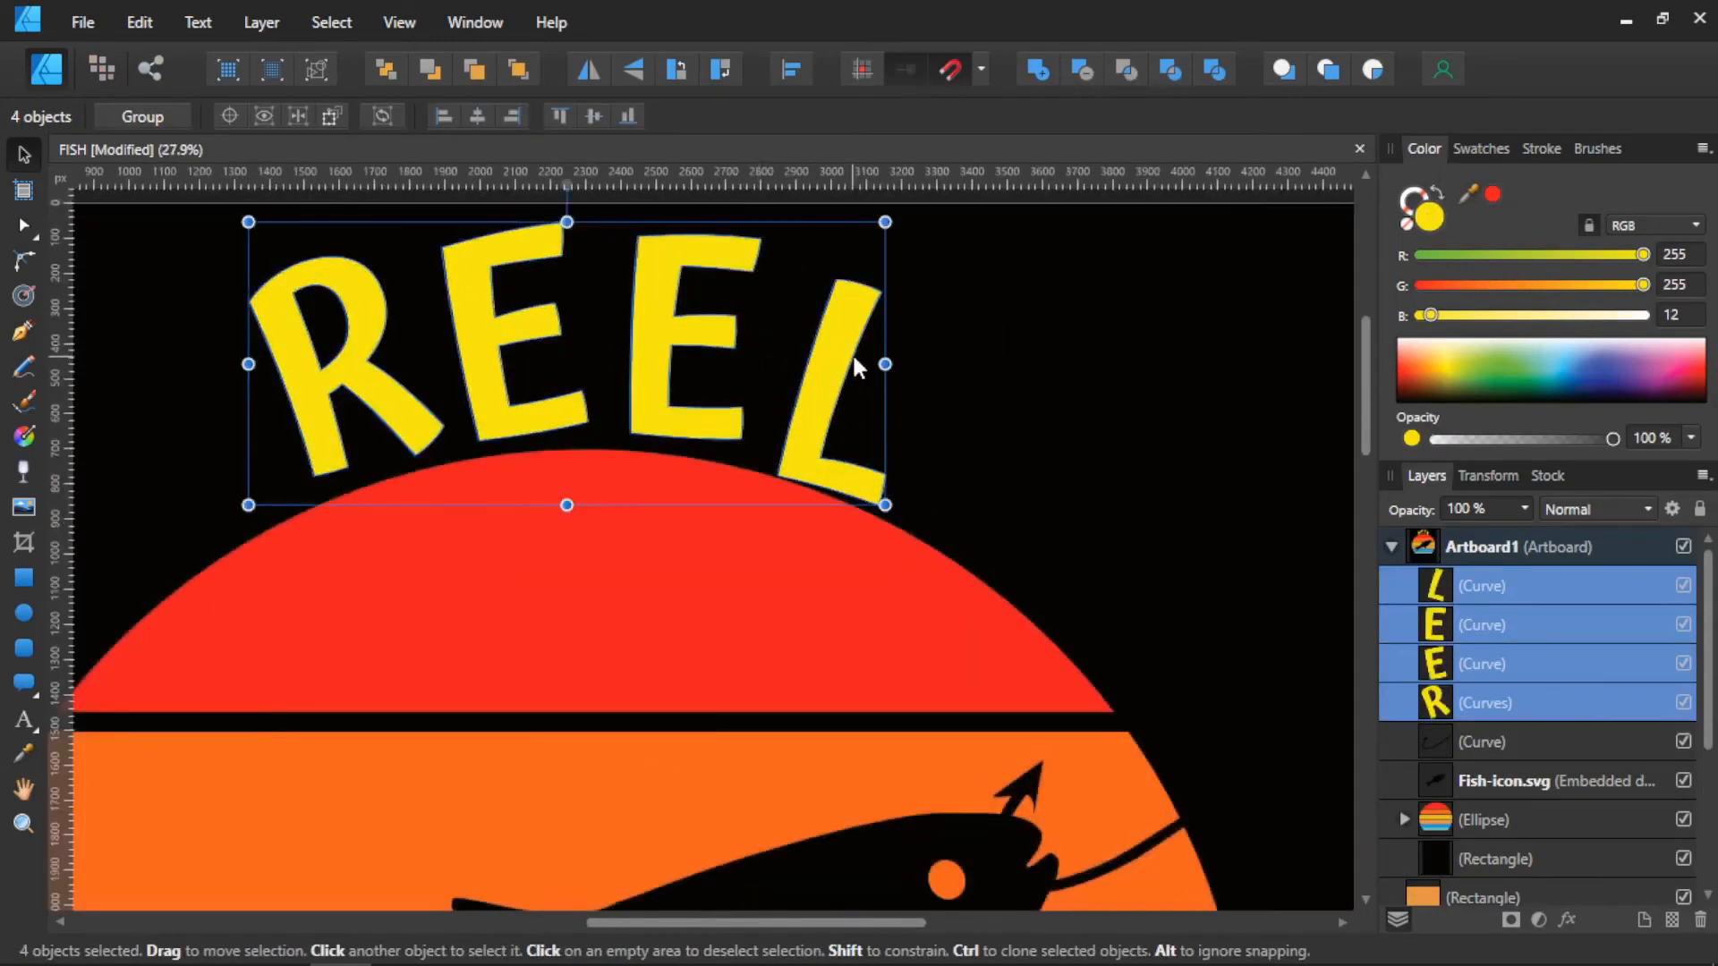
click(841, 357)
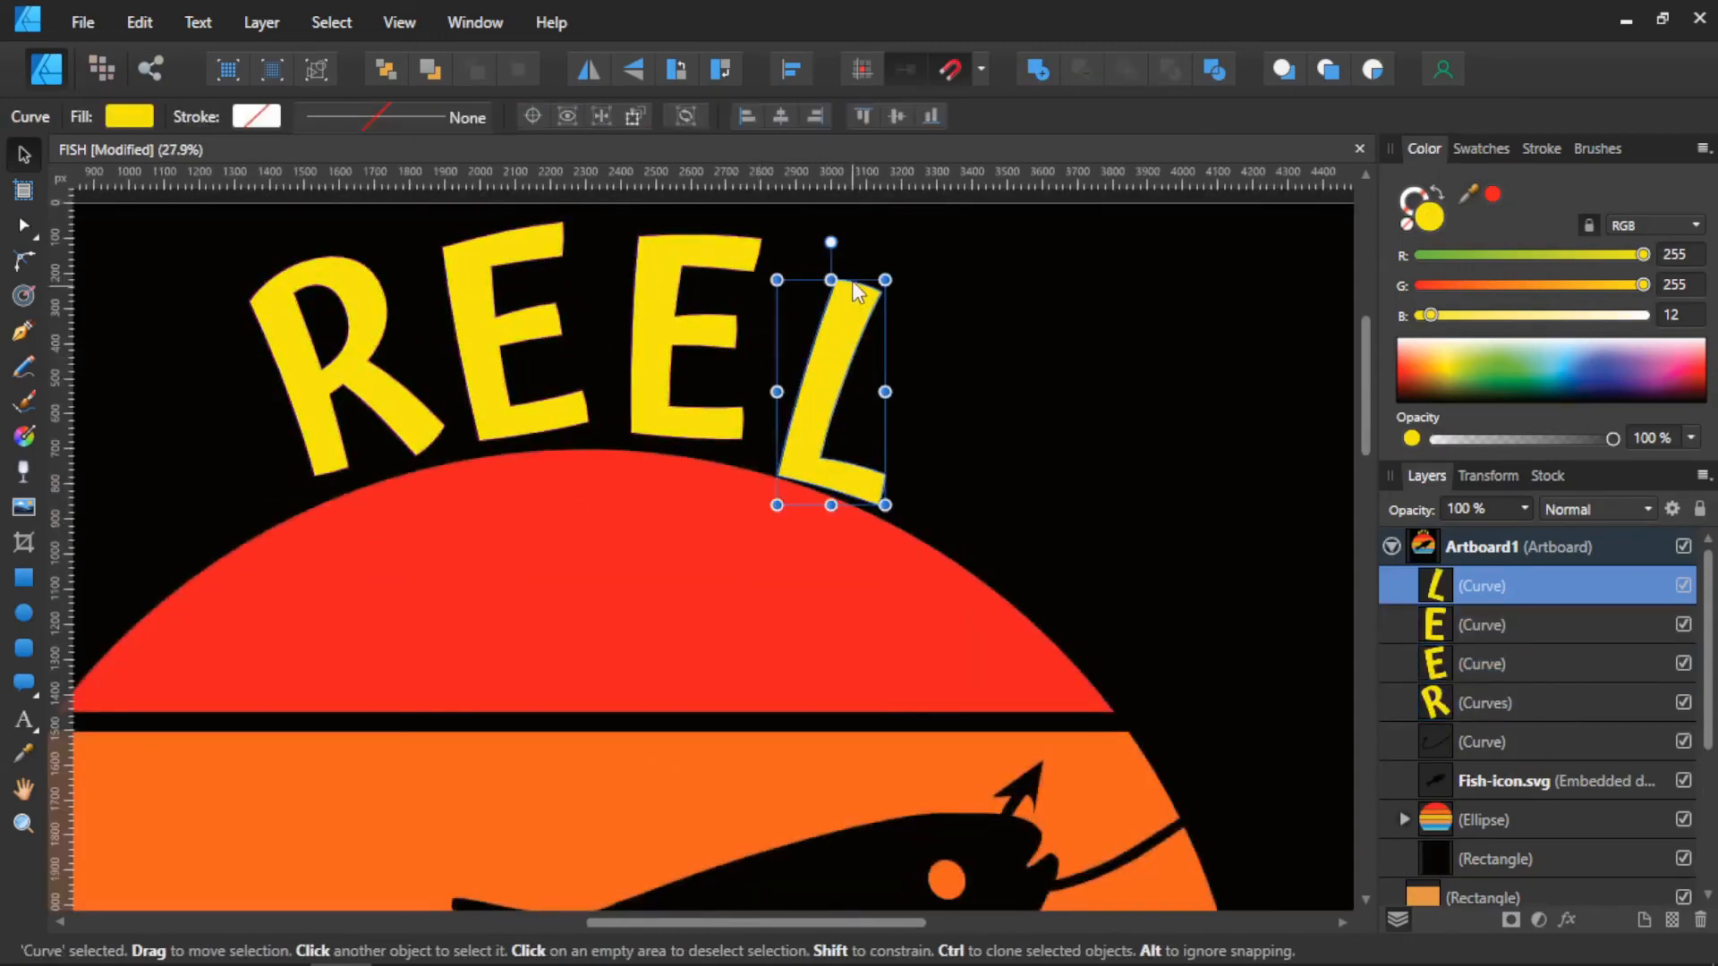
drag(886, 269, 905, 270)
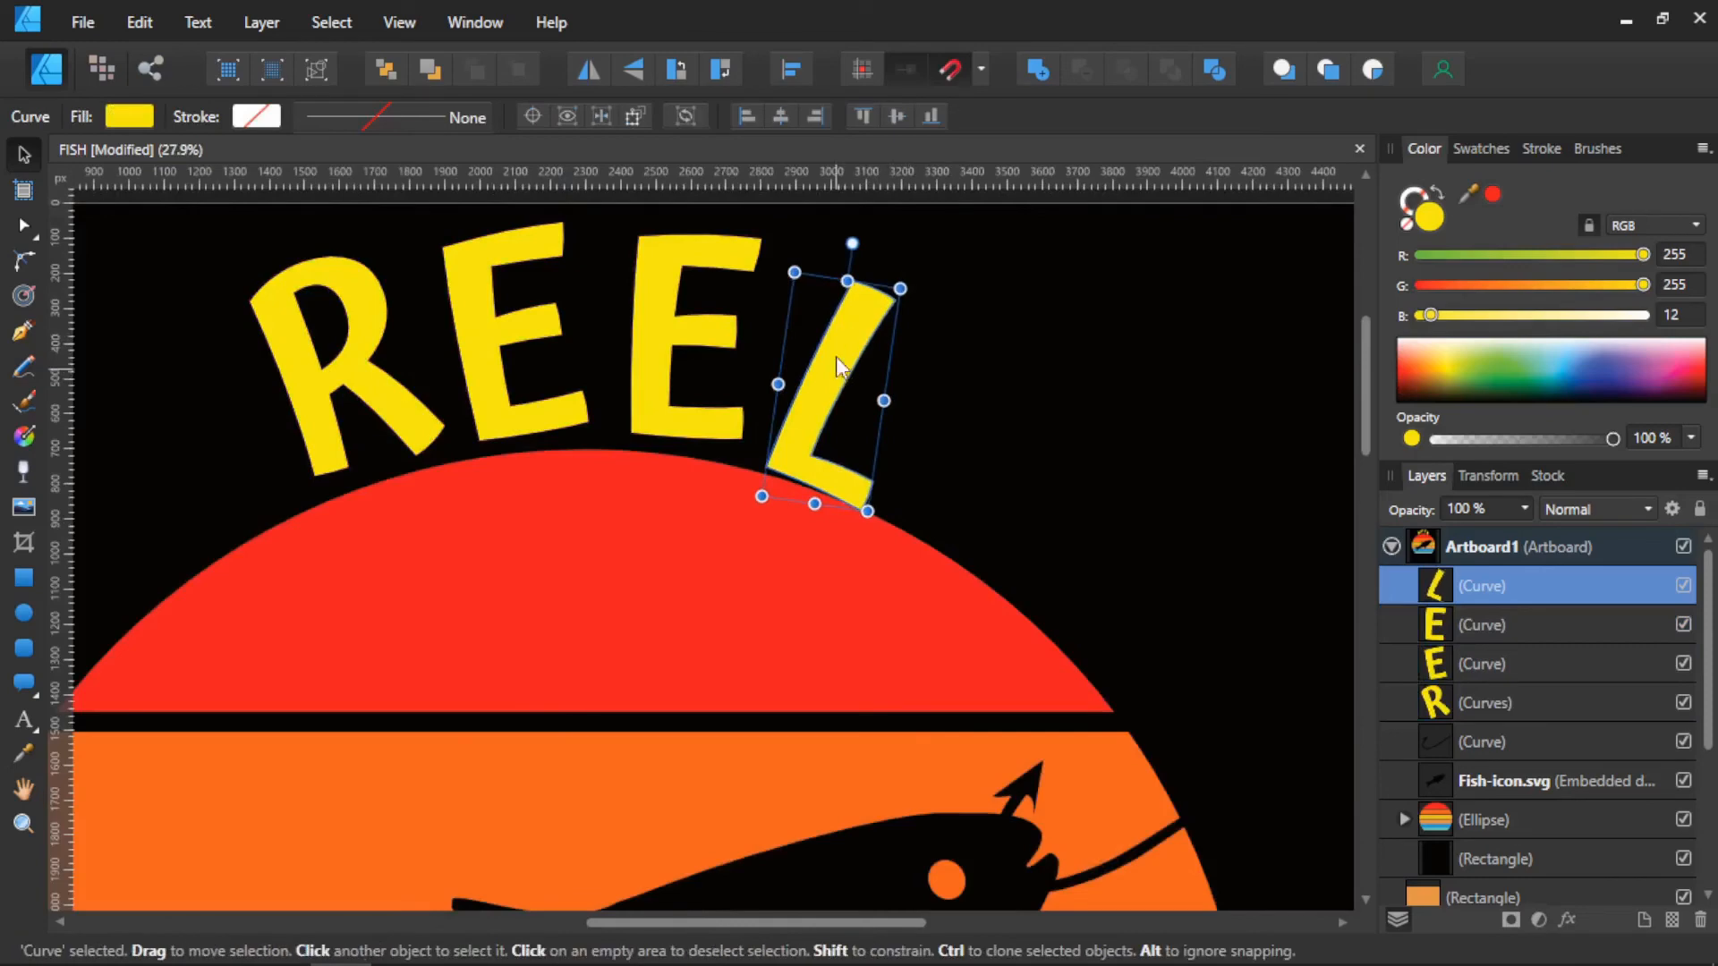
drag(839, 365, 855, 352)
click(915, 410)
Step: Nudge the letter L slightly down and left, closer to the sun's edge and the neighbouring E
scroll(911, 407, down, 6)
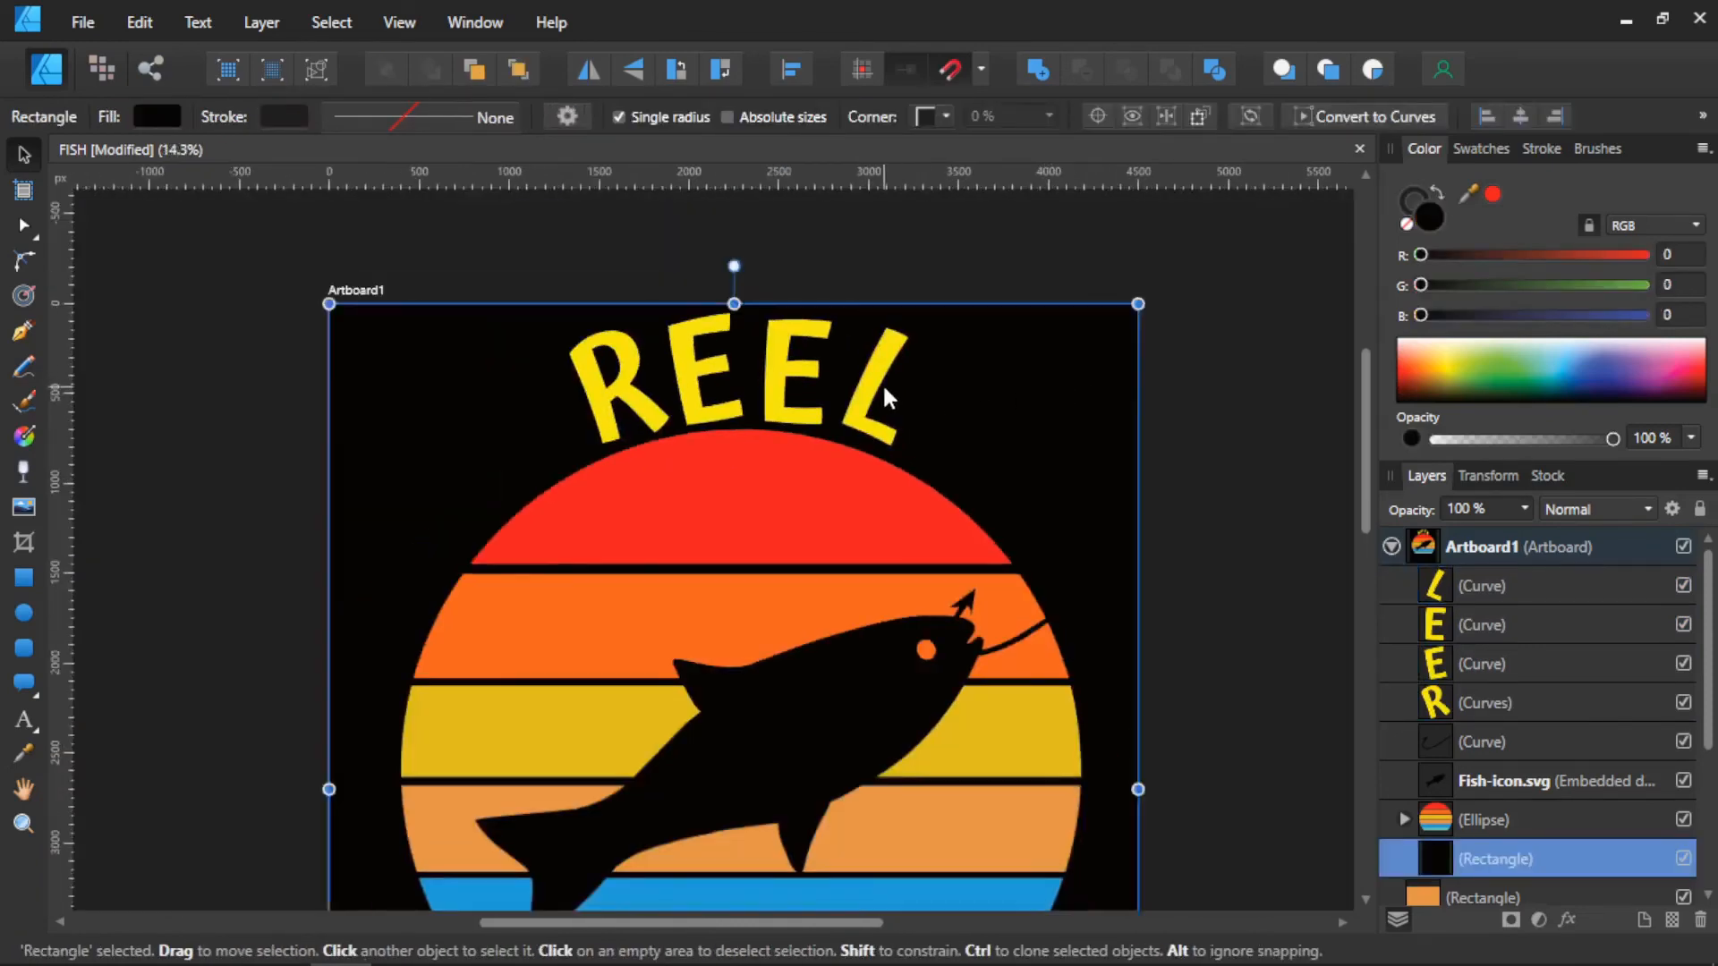
scroll(909, 503, up, 1)
scroll(866, 368, up, 1)
scroll(865, 370, up, 1)
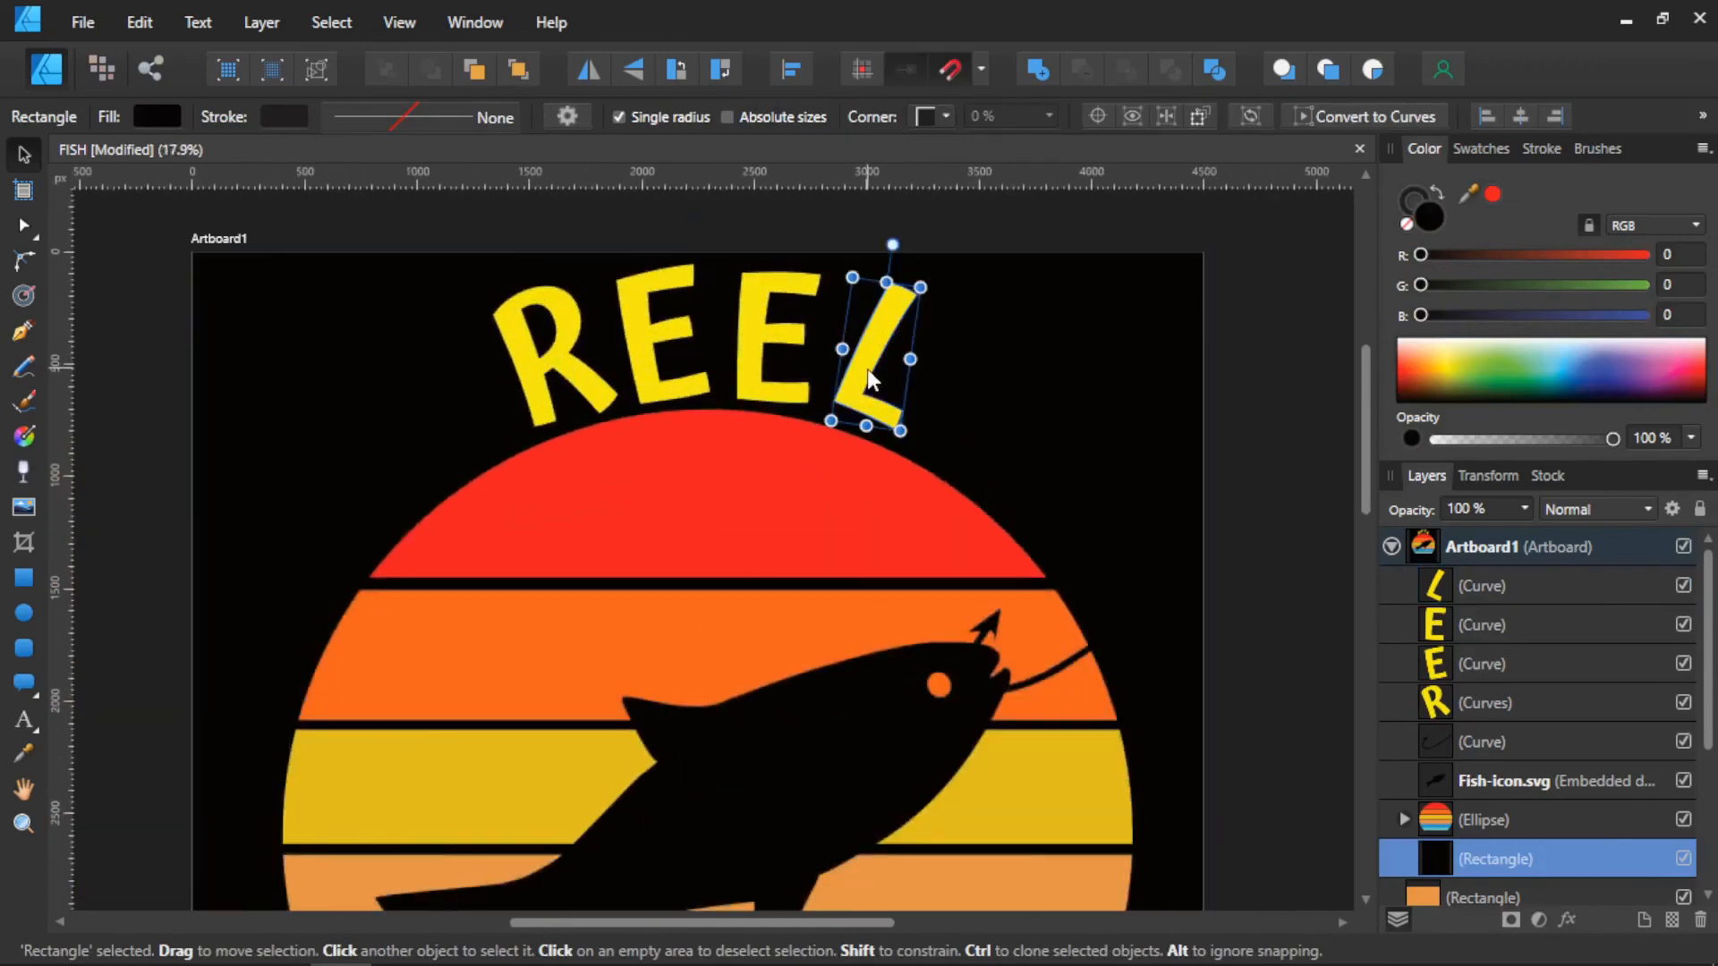
drag(867, 368, 864, 390)
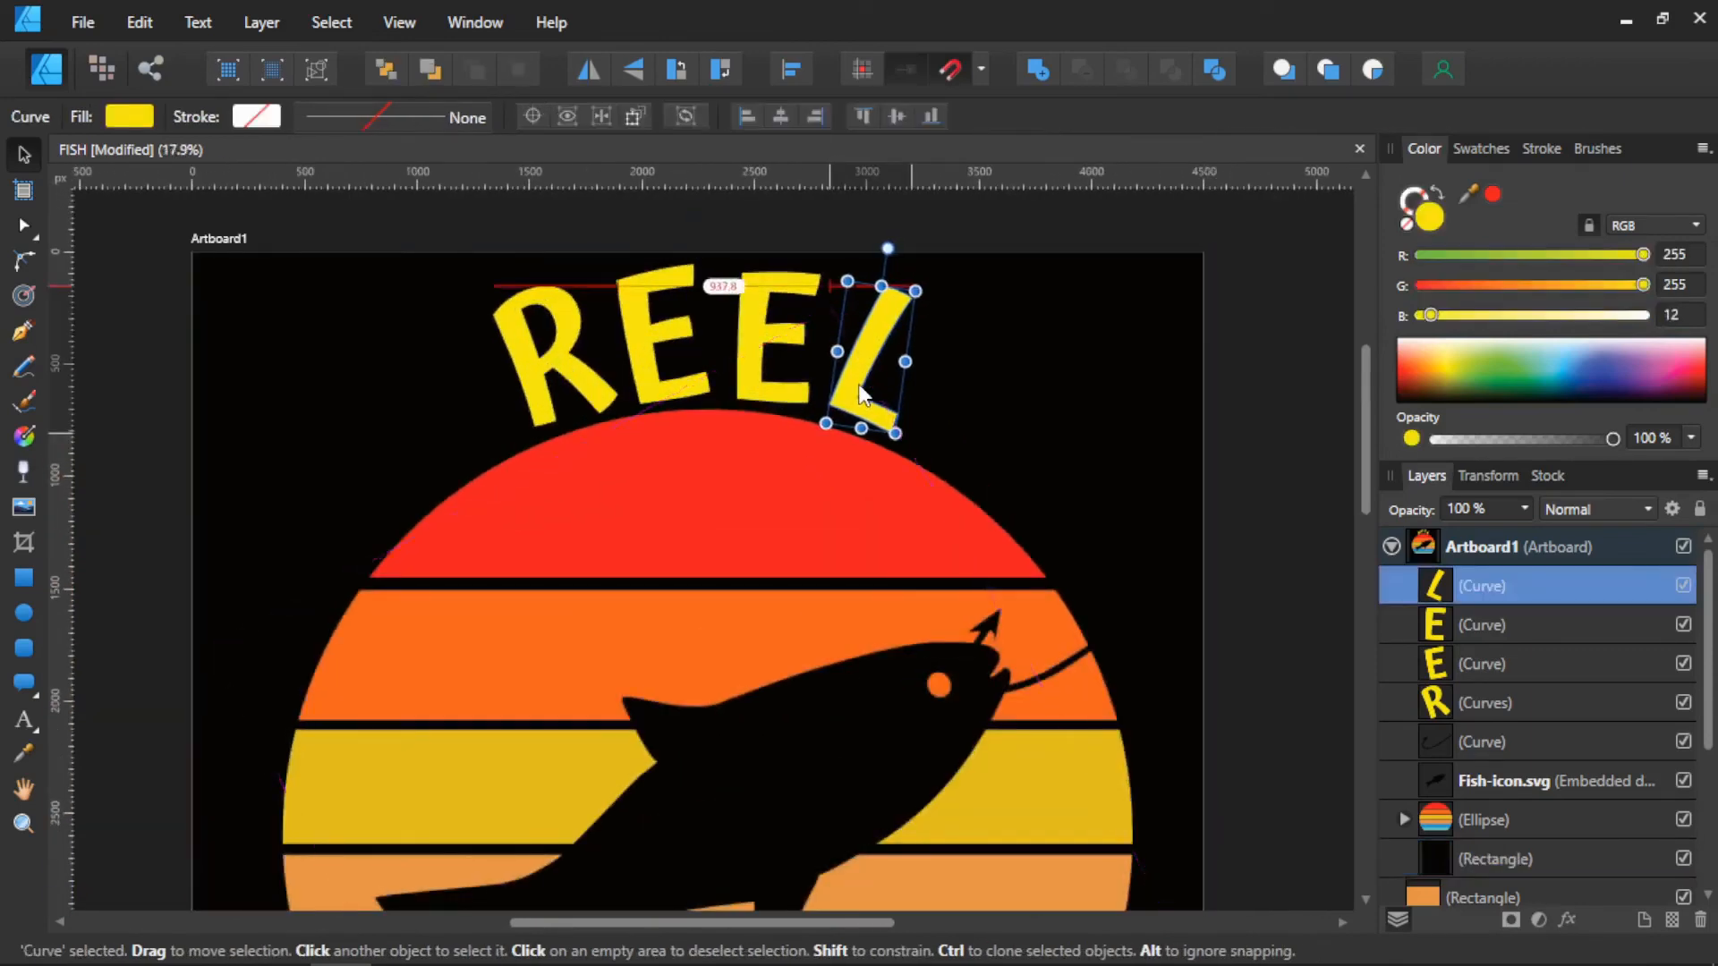
click(1138, 385)
scroll(854, 349, down, 4)
scroll(855, 379, up, 2)
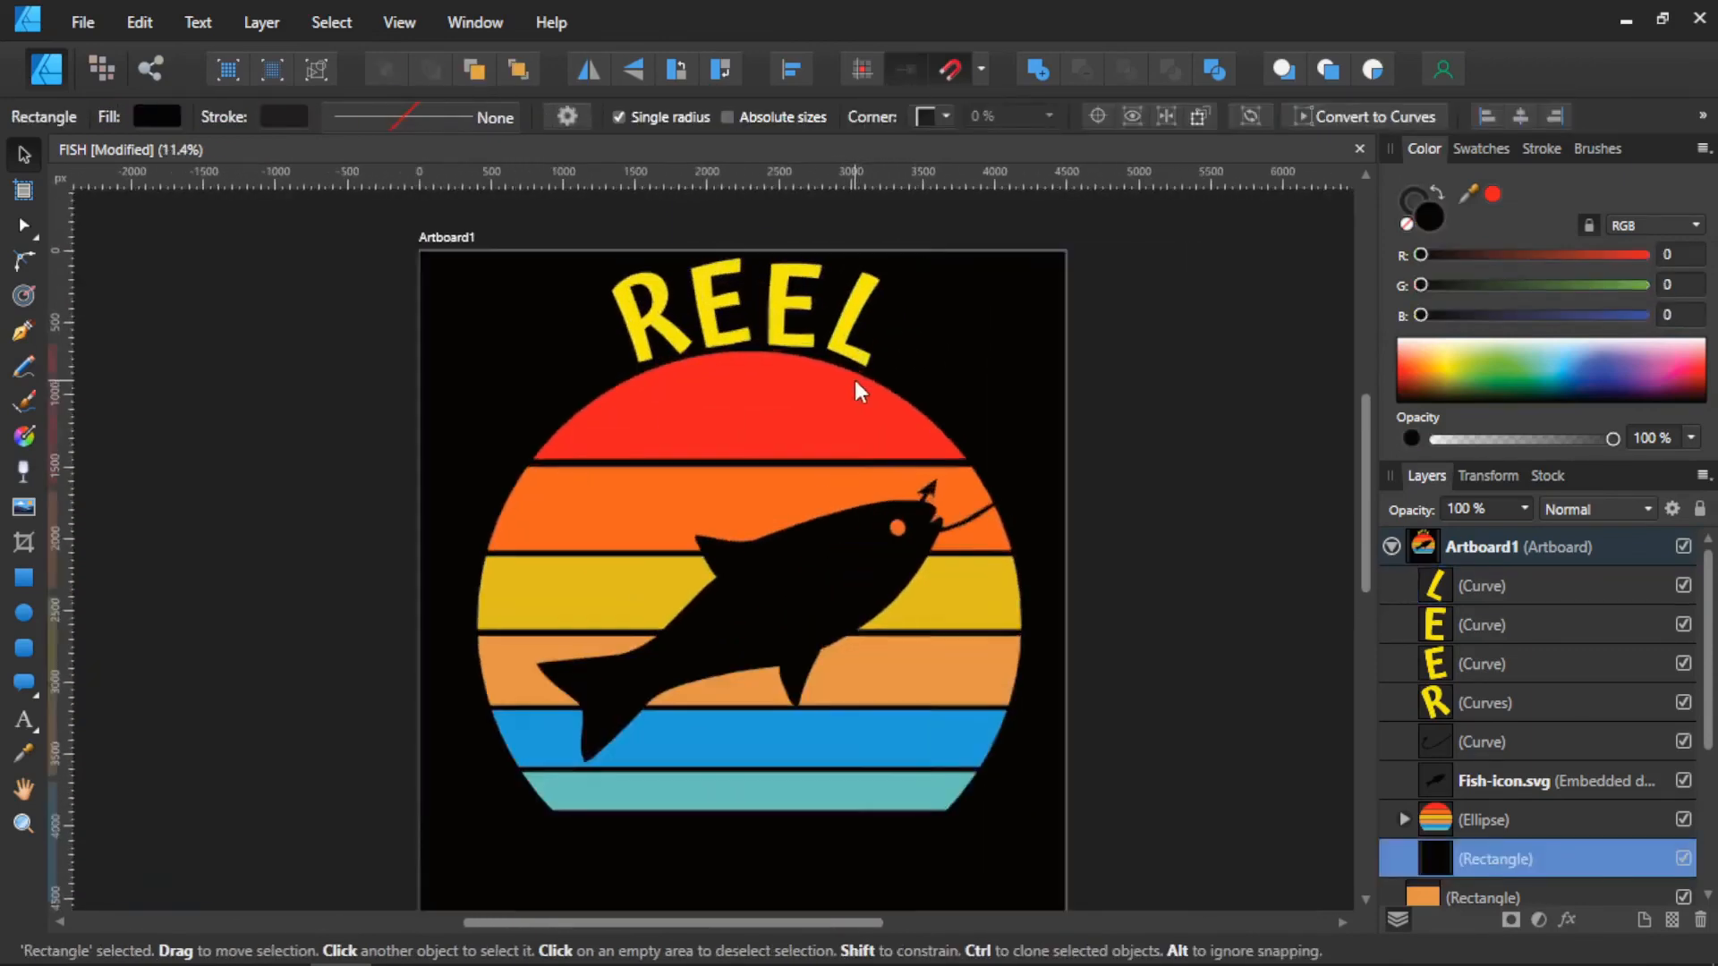
scroll(671, 323, up, 2)
double_click(662, 317)
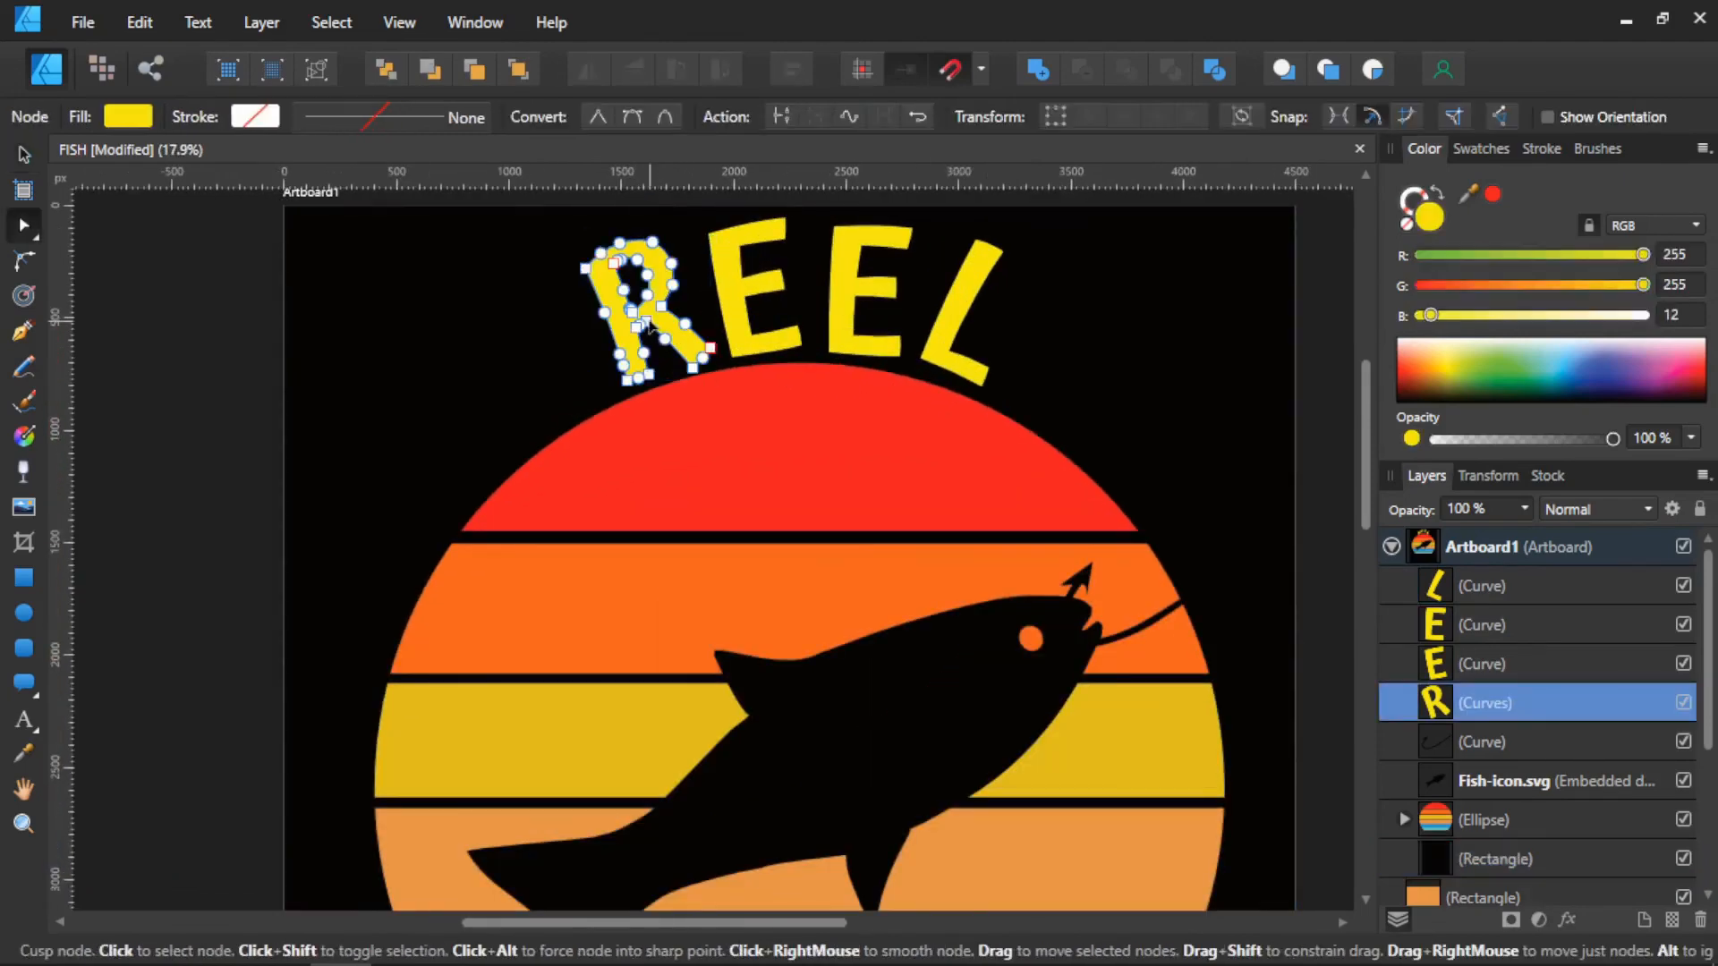
click(247, 278)
scroll(548, 318, down, 4)
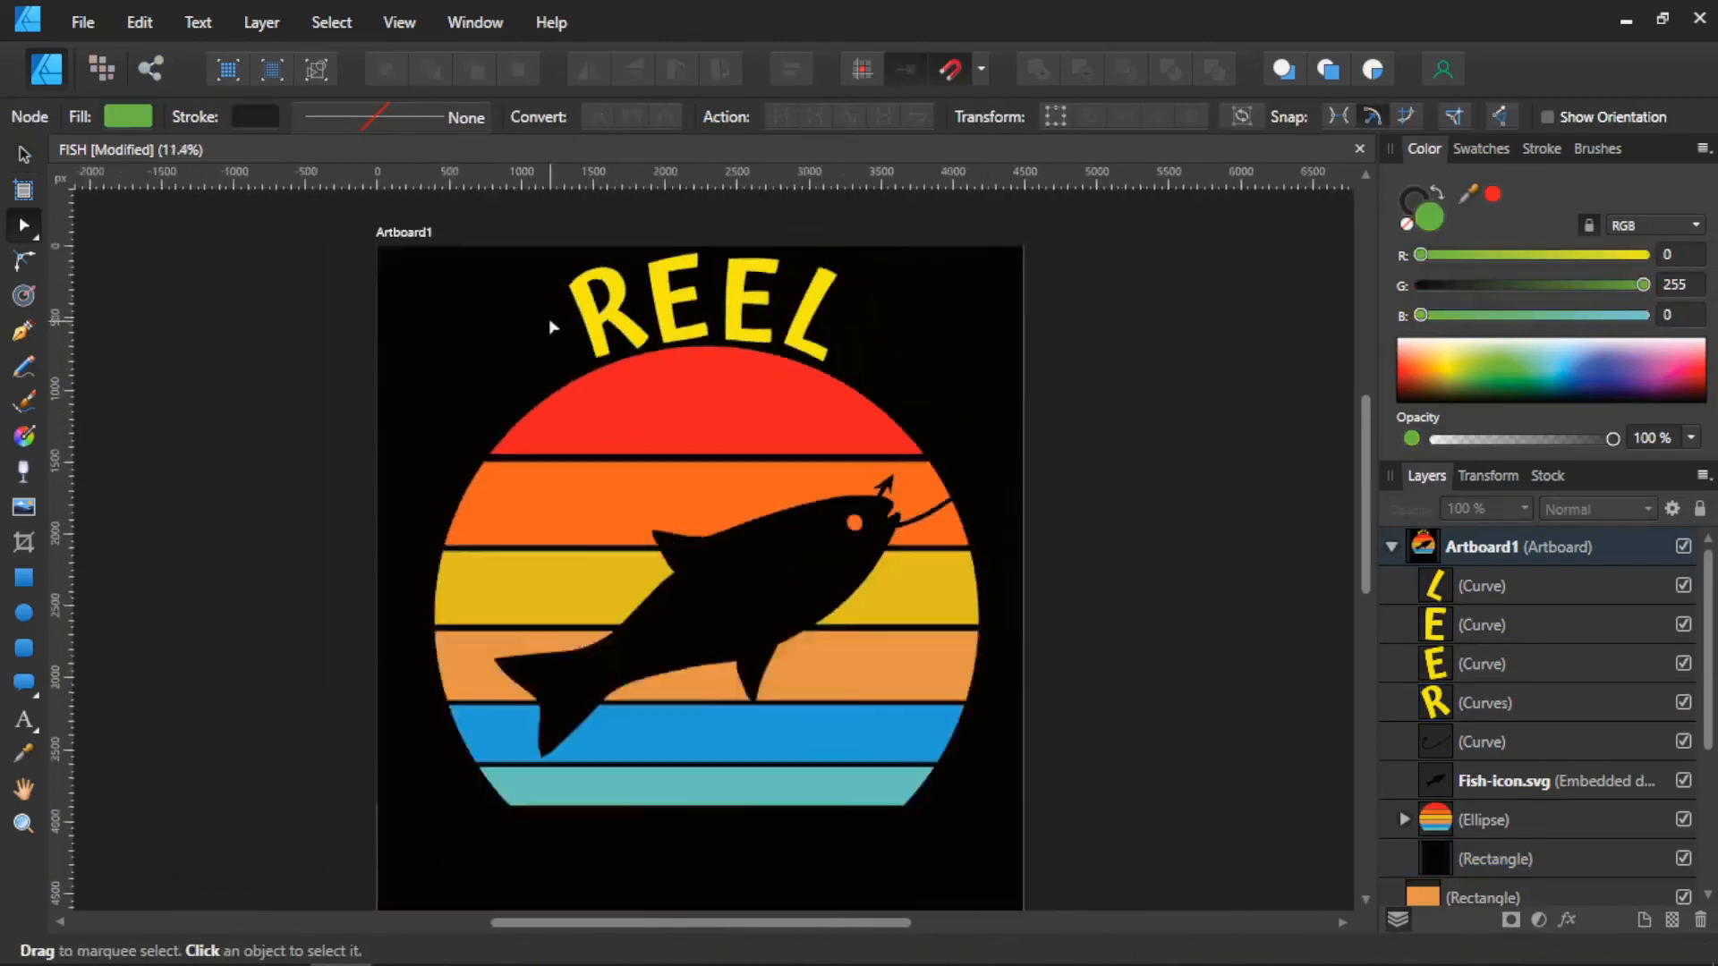
Step: Add yellow art text in Atma SemiBold at 184 pt below the sun, reading SIMPLE on one line and LIFE on the next
drag(570, 560, 614, 492)
scroll(626, 528, up, 1)
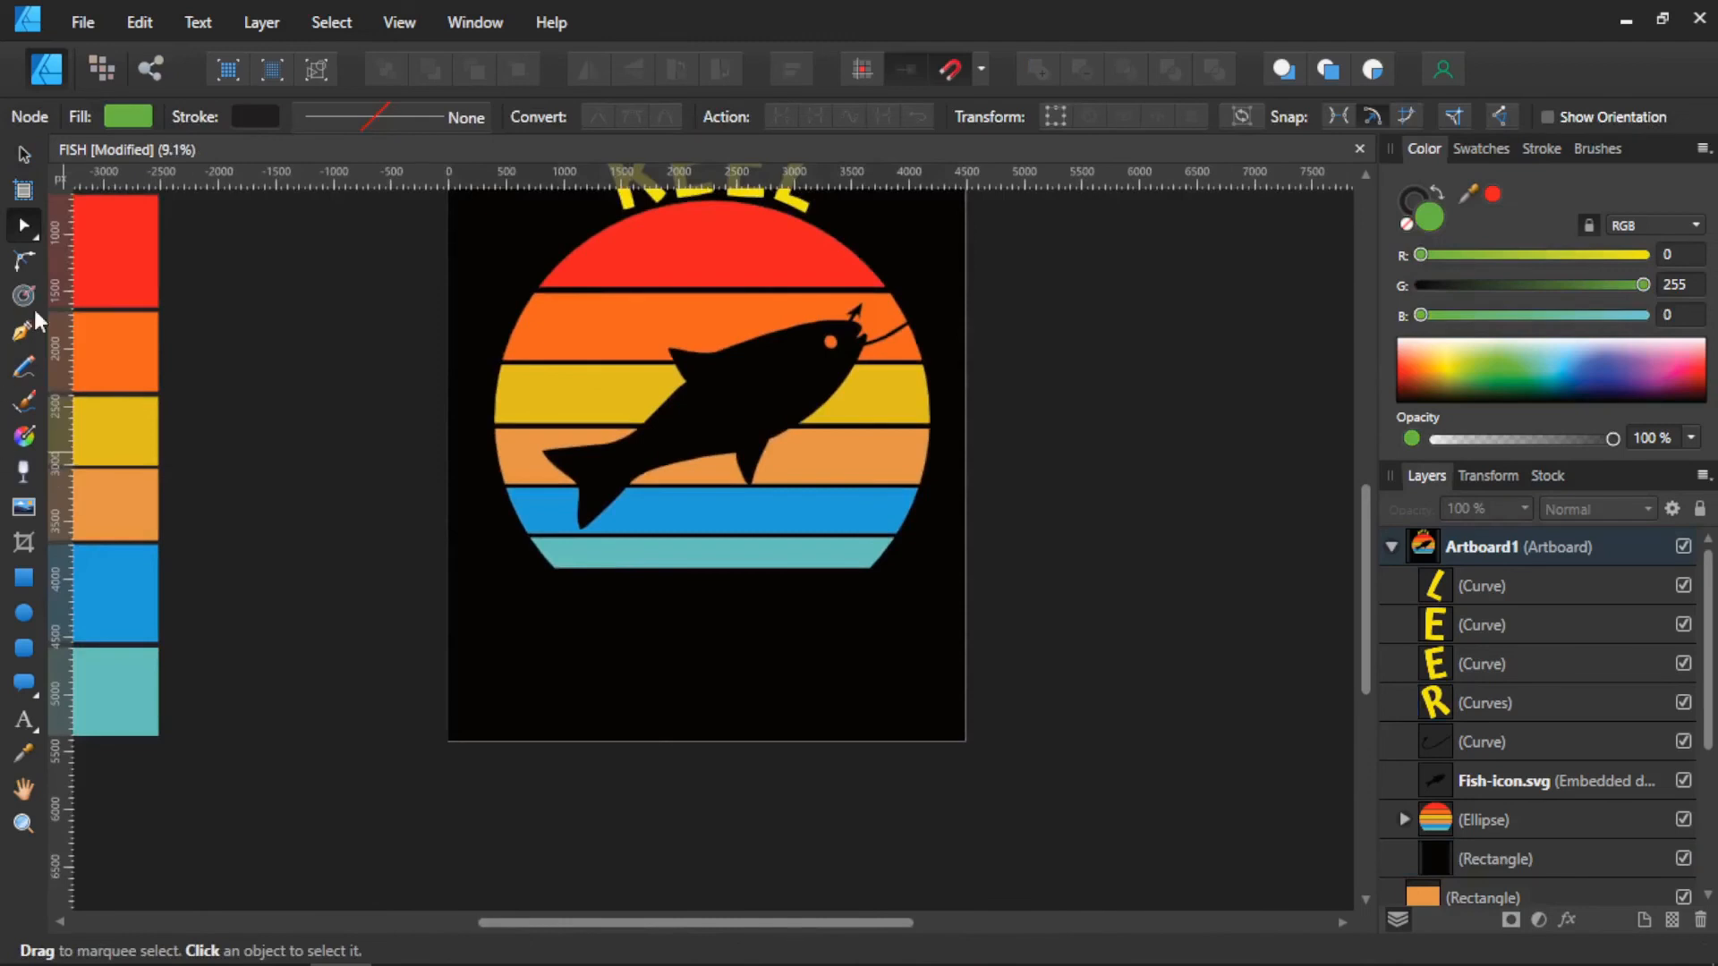
click(26, 721)
drag(569, 594, 625, 644)
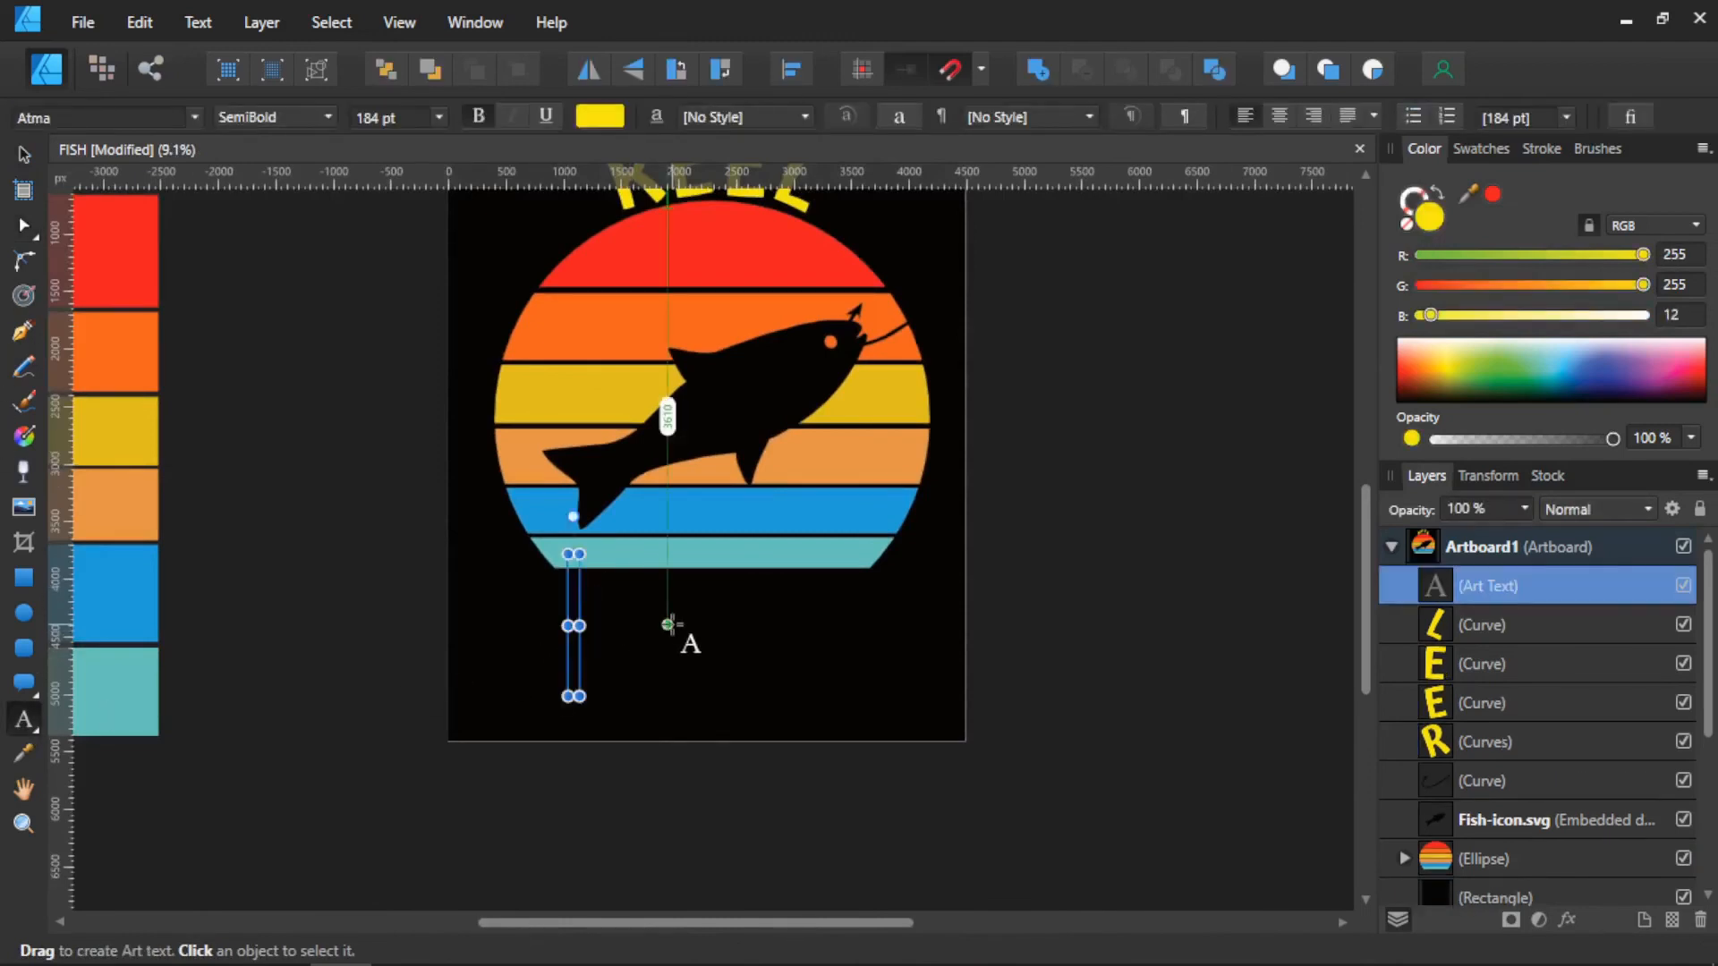
text(SIMPLE)
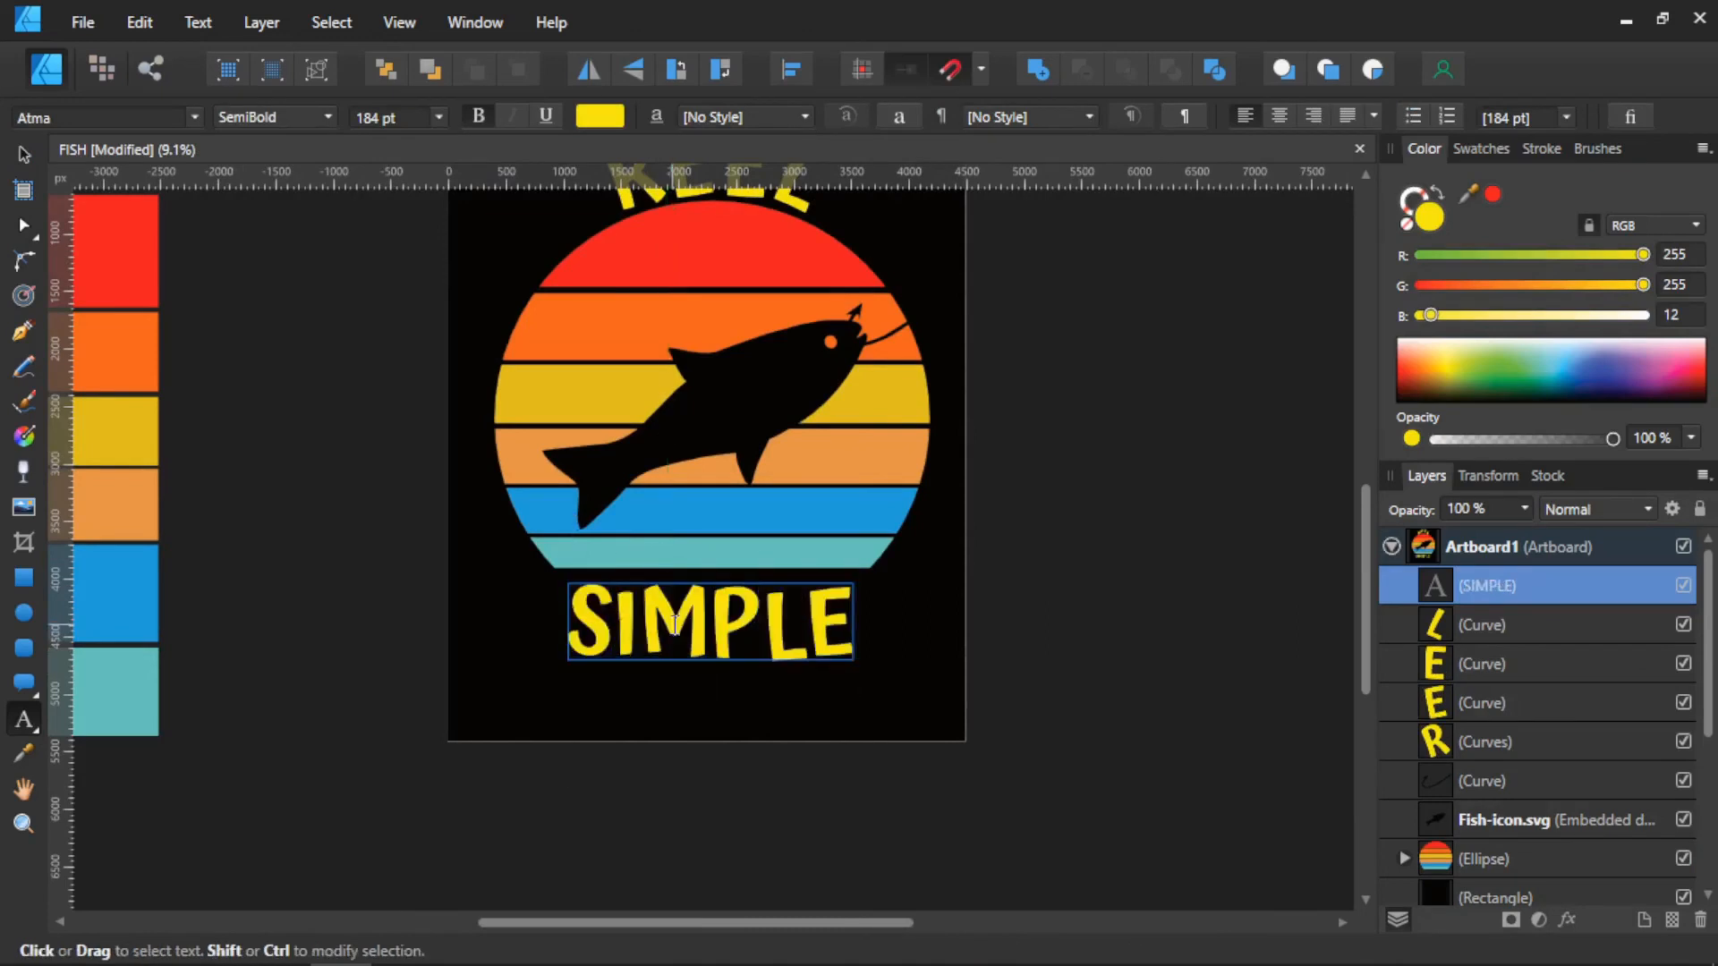
key(Return)
text(LIFE)
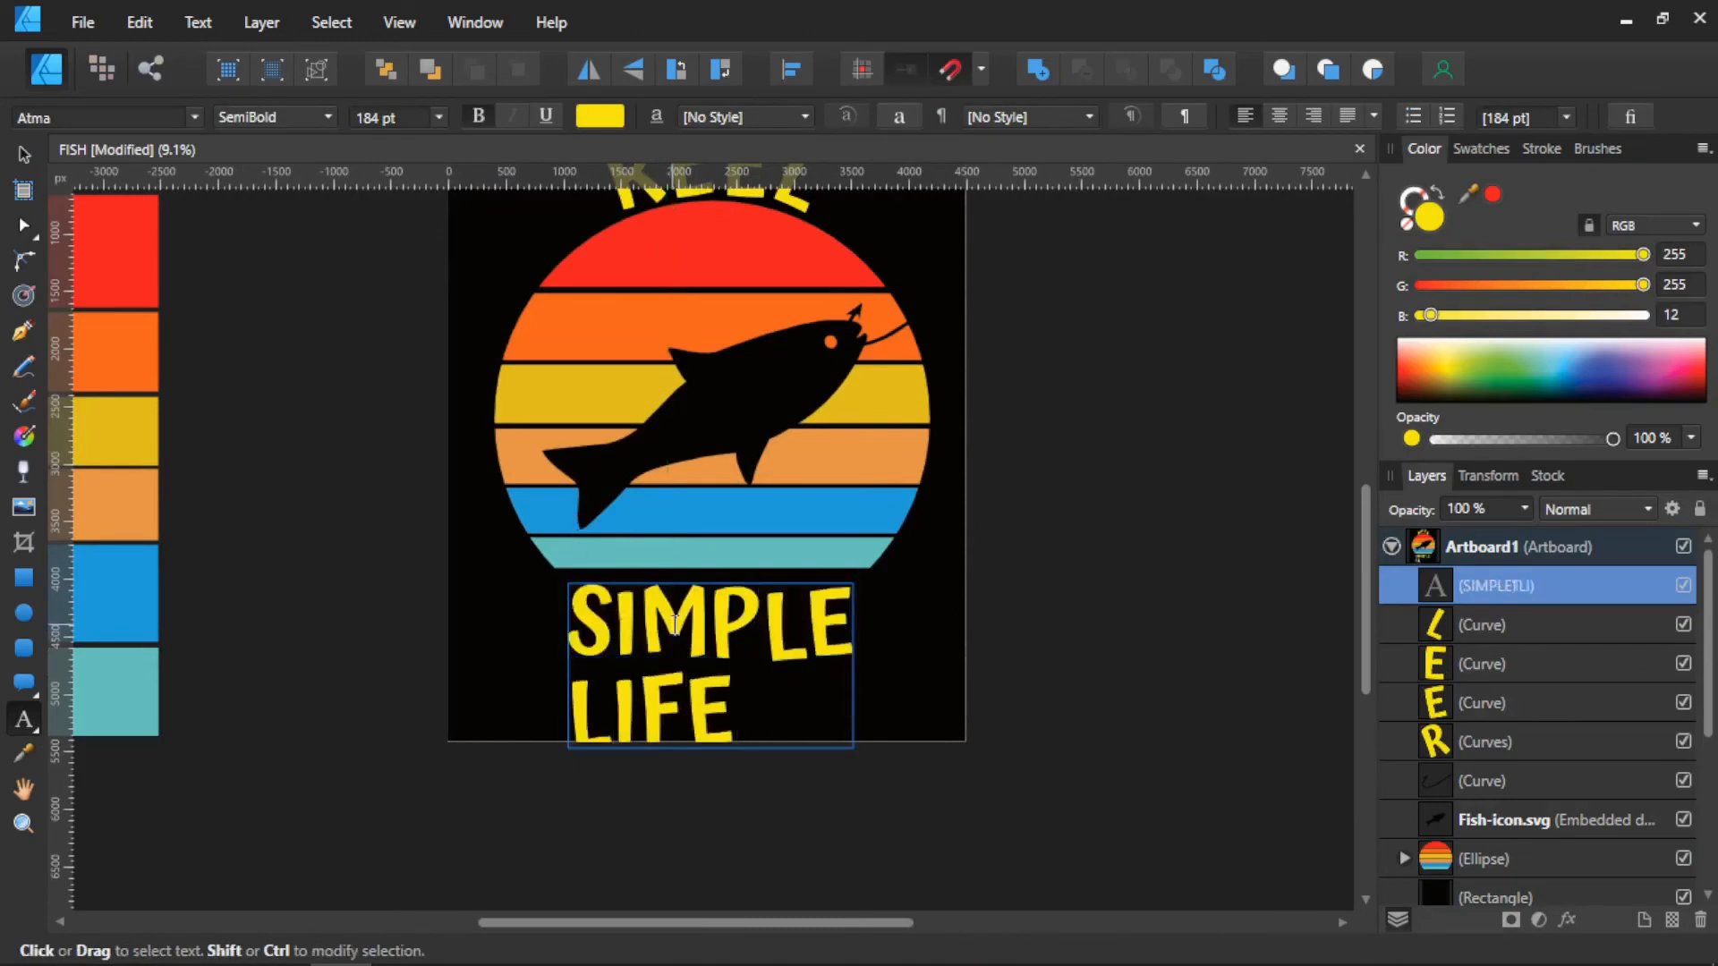
Step: Center-align the two lines of the SIMPLE LIFE text and fit the block centred just below the sun at about 160.9 pt
key(ctrl+a)
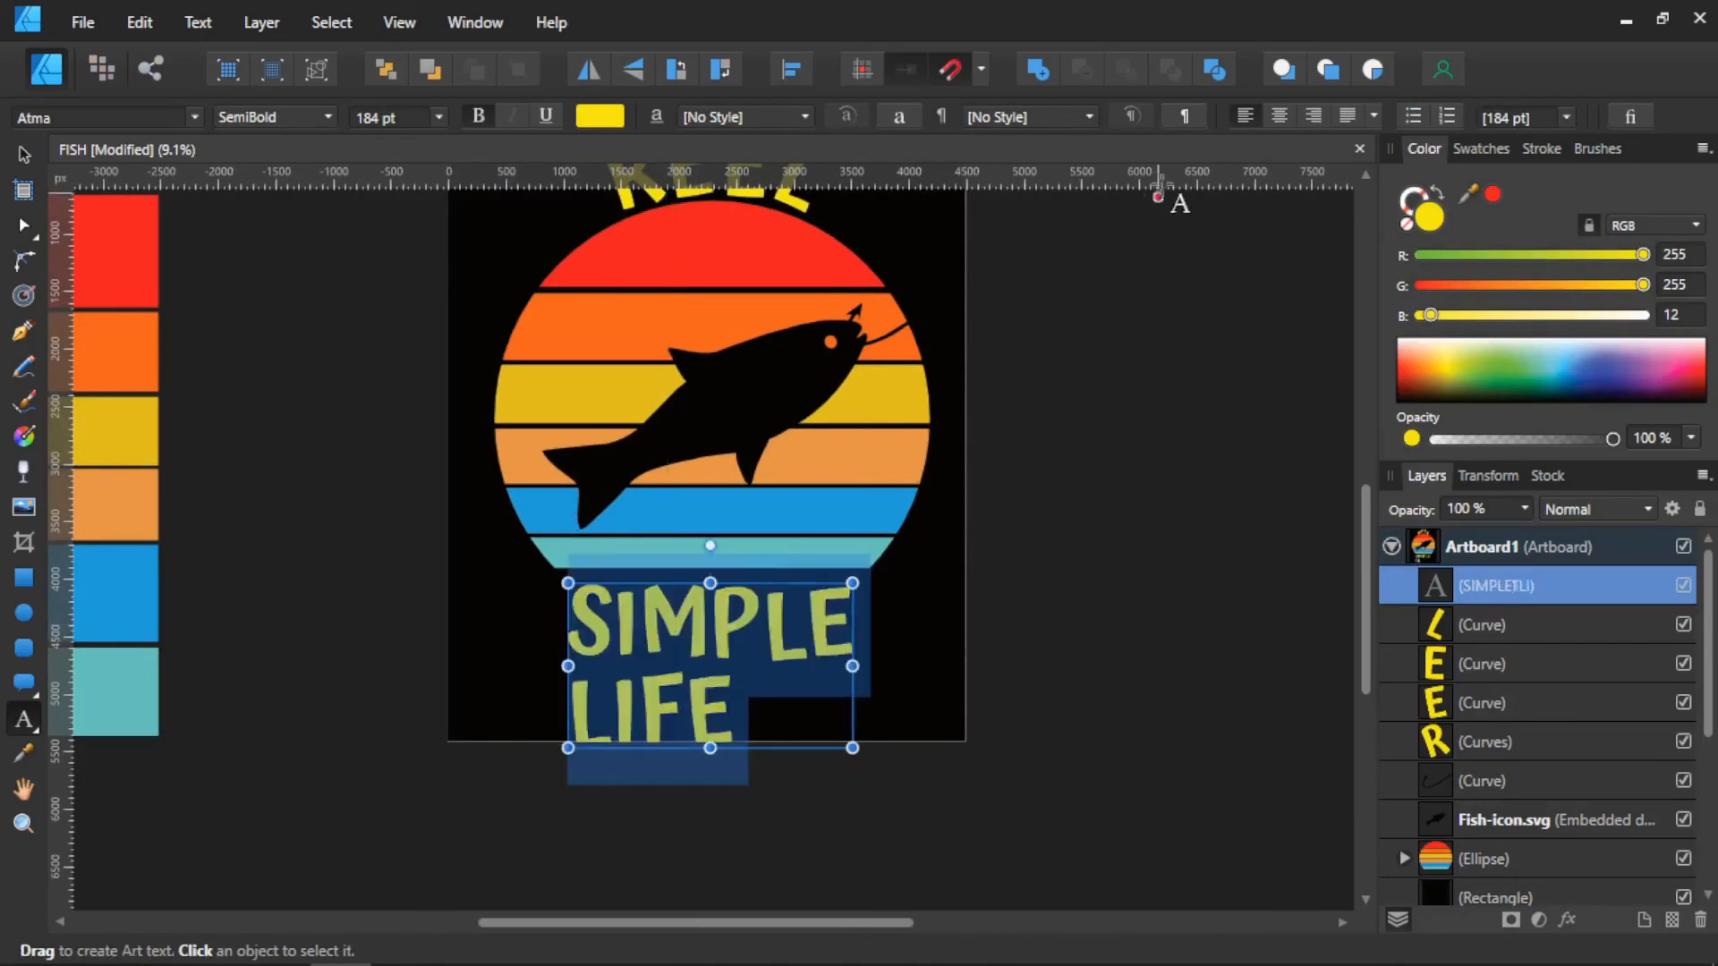
key(ctrl+e)
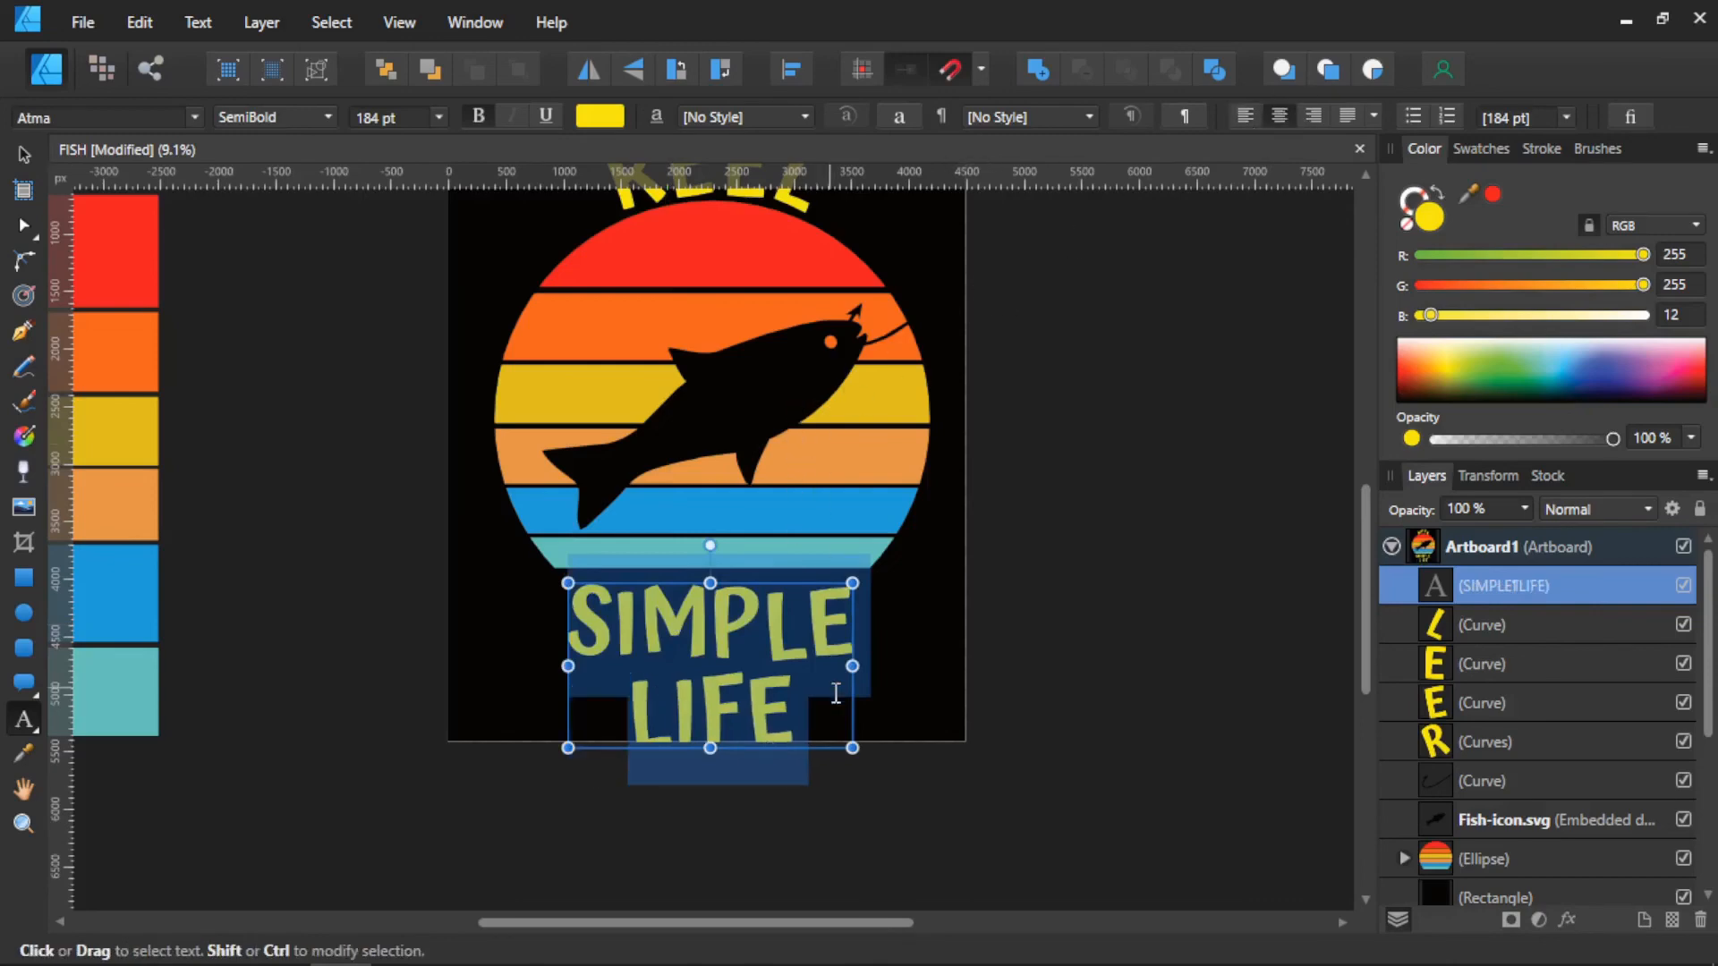
drag(852, 747, 817, 728)
scroll(810, 694, up, 1)
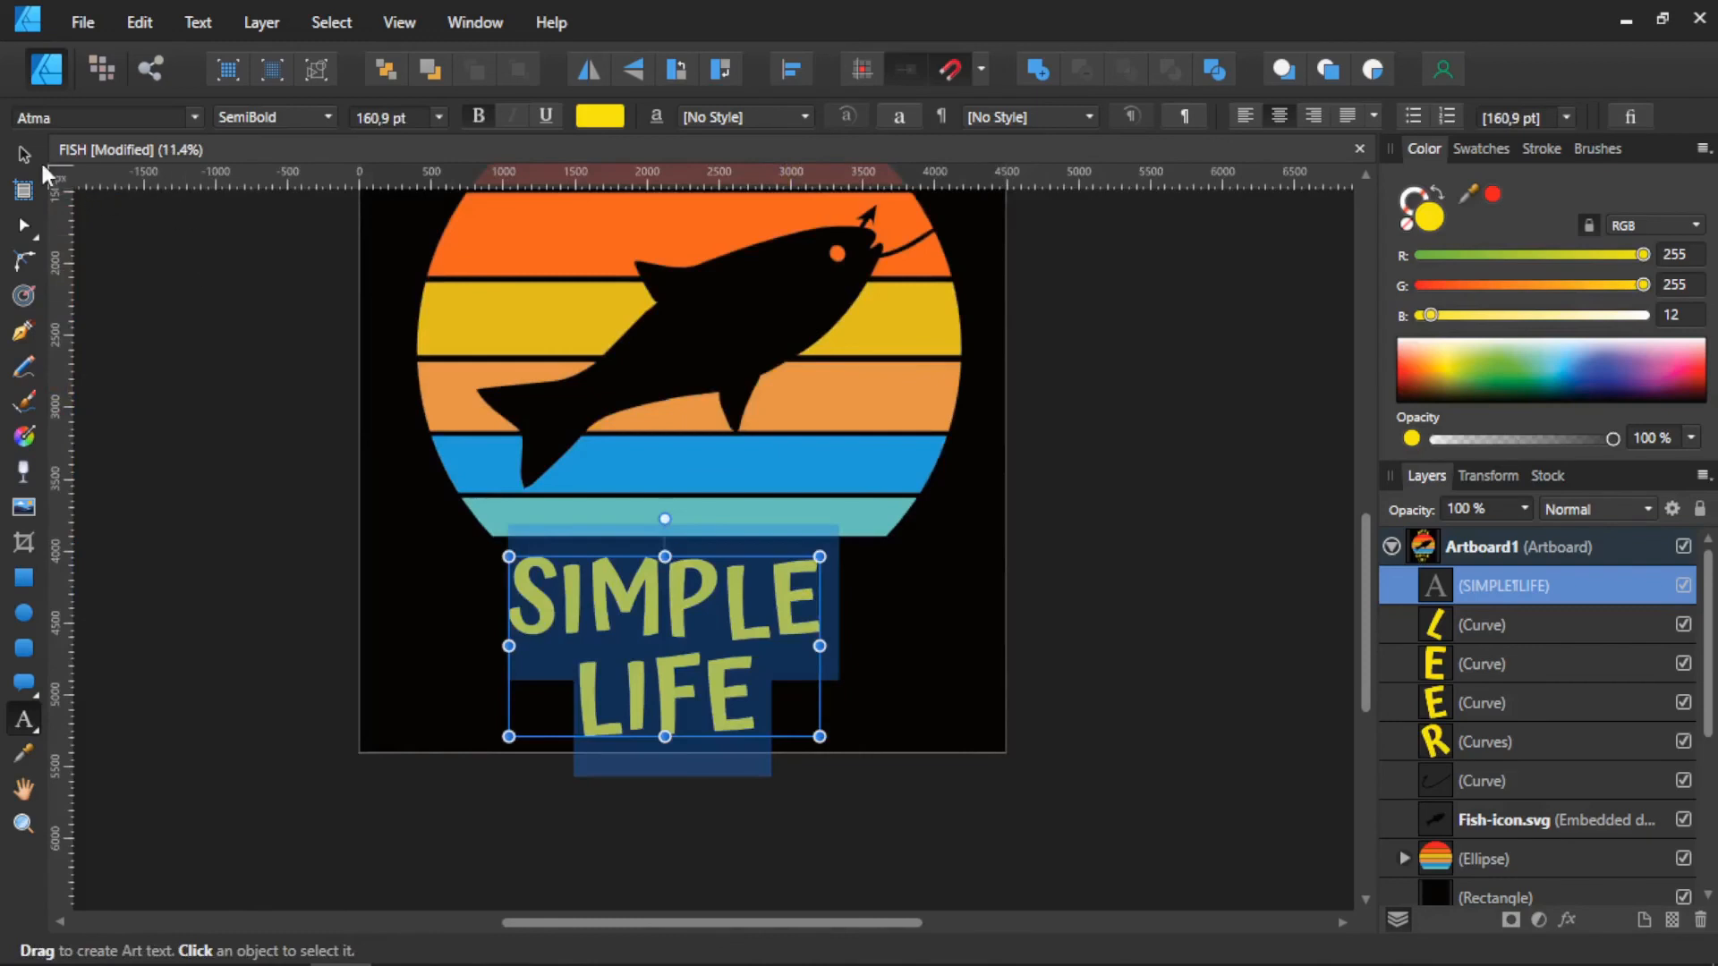
click(21, 157)
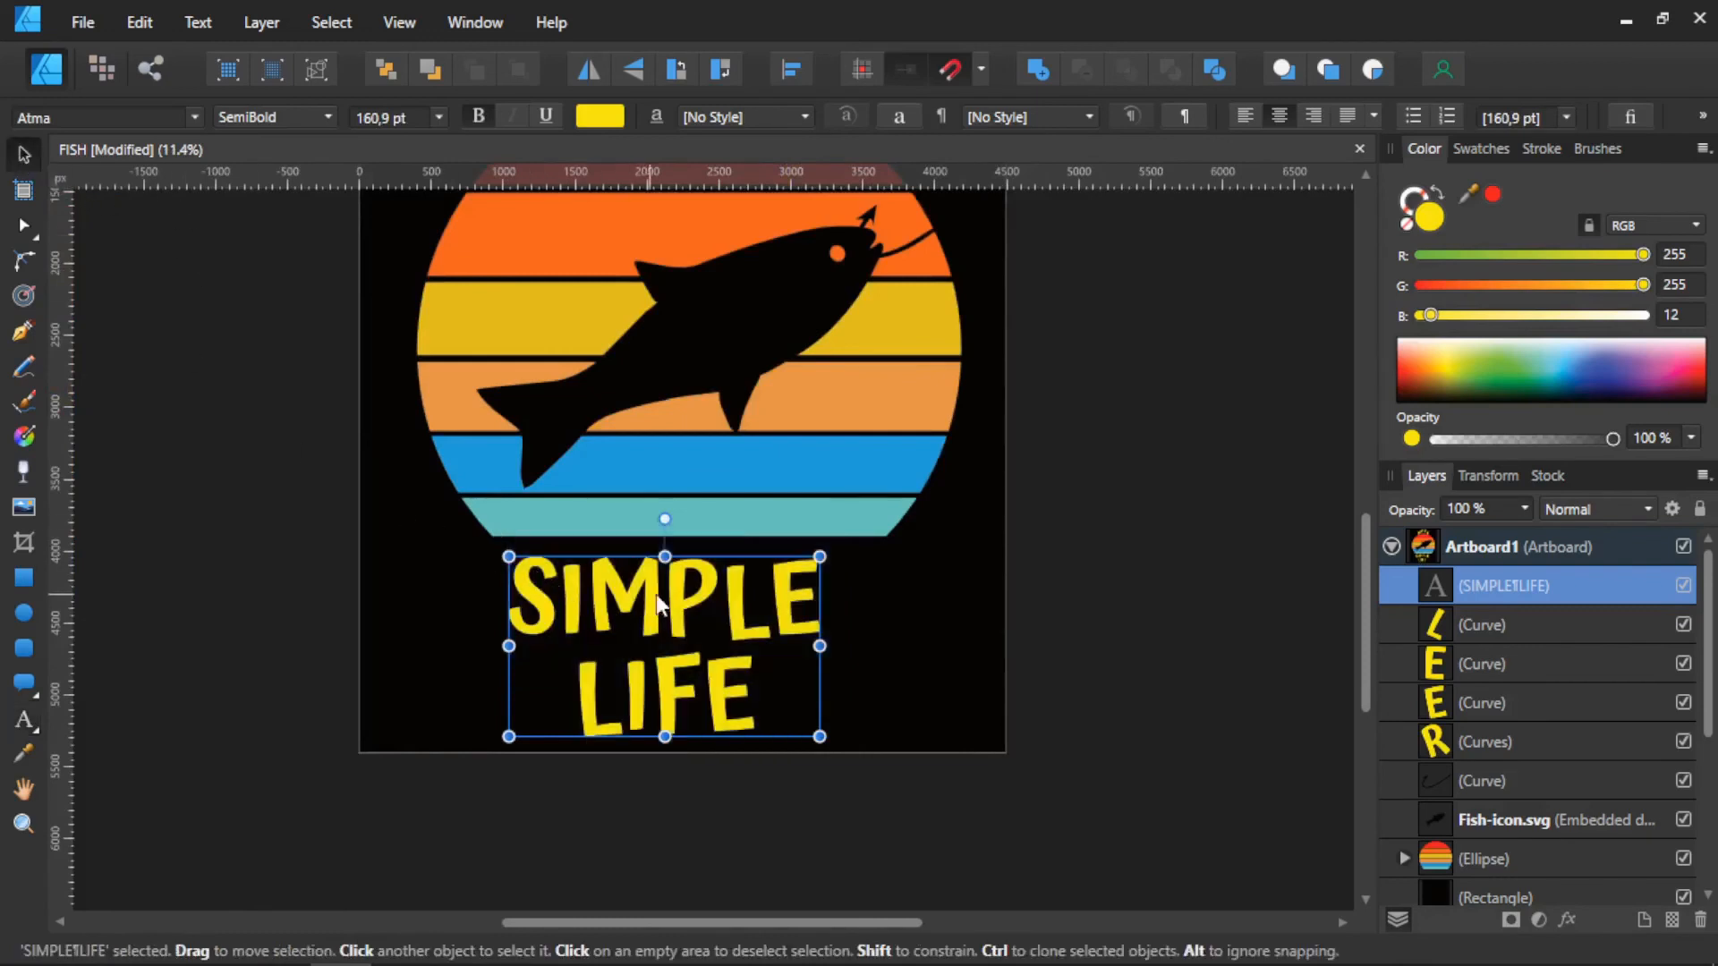
drag(658, 604, 675, 598)
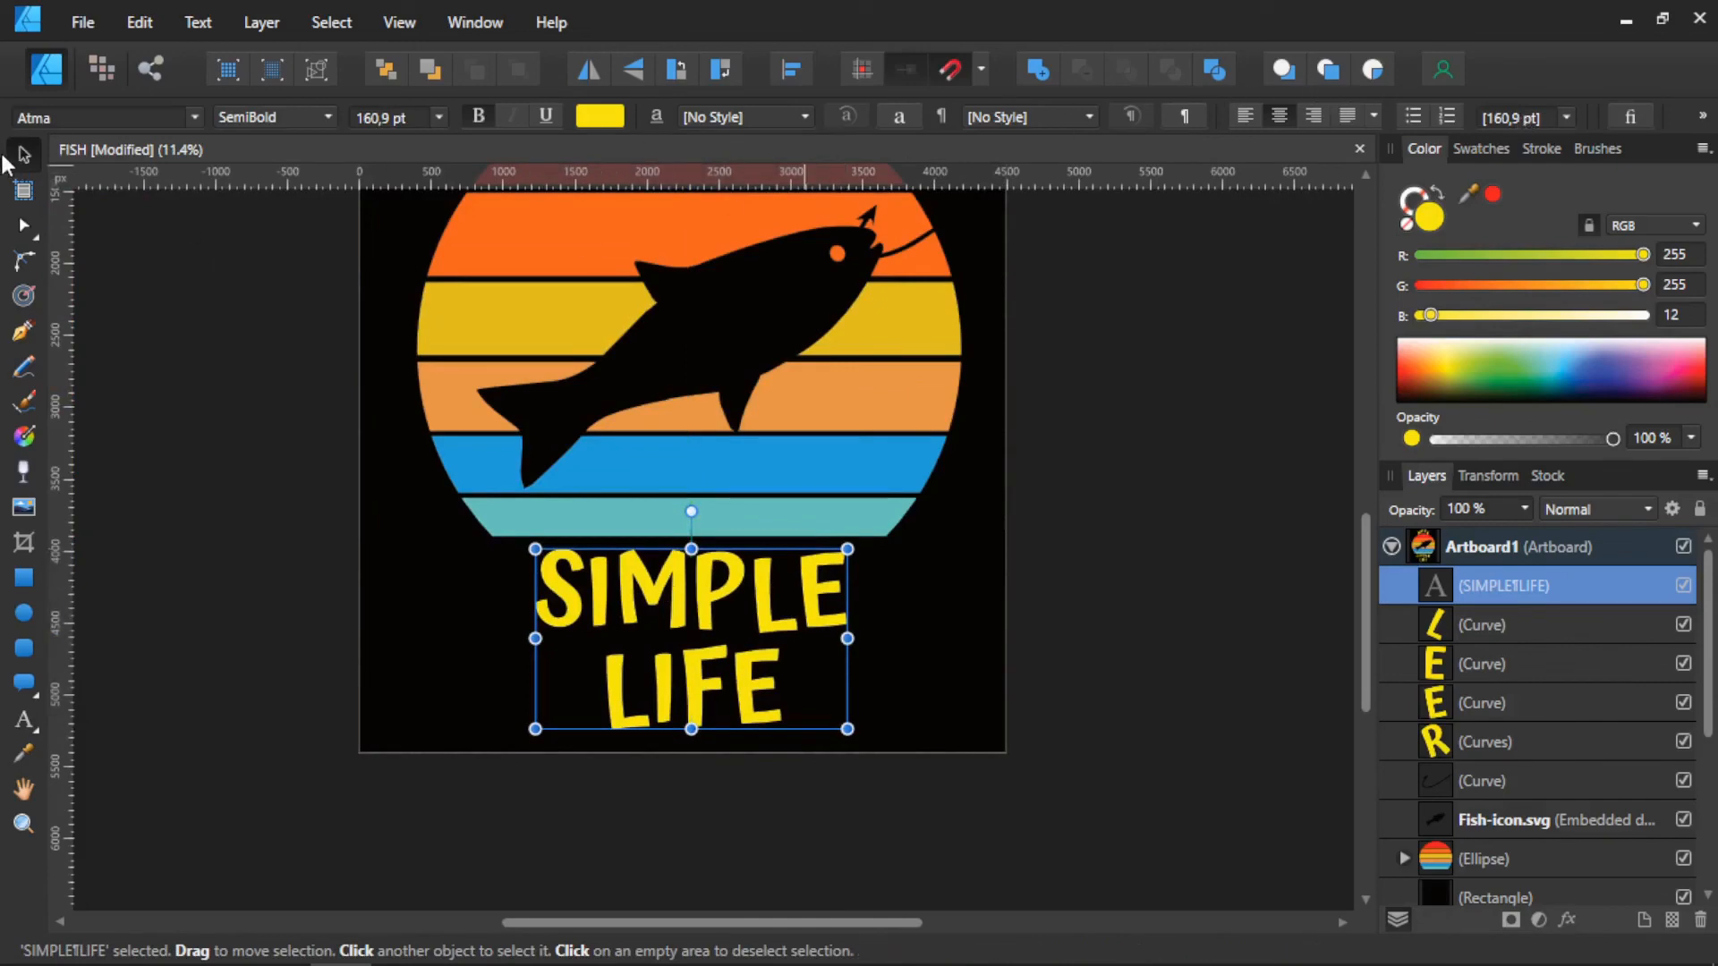
Step: Convert the SIMPLE LIFE text to curves and ungroup it into separate letters
click(1700, 118)
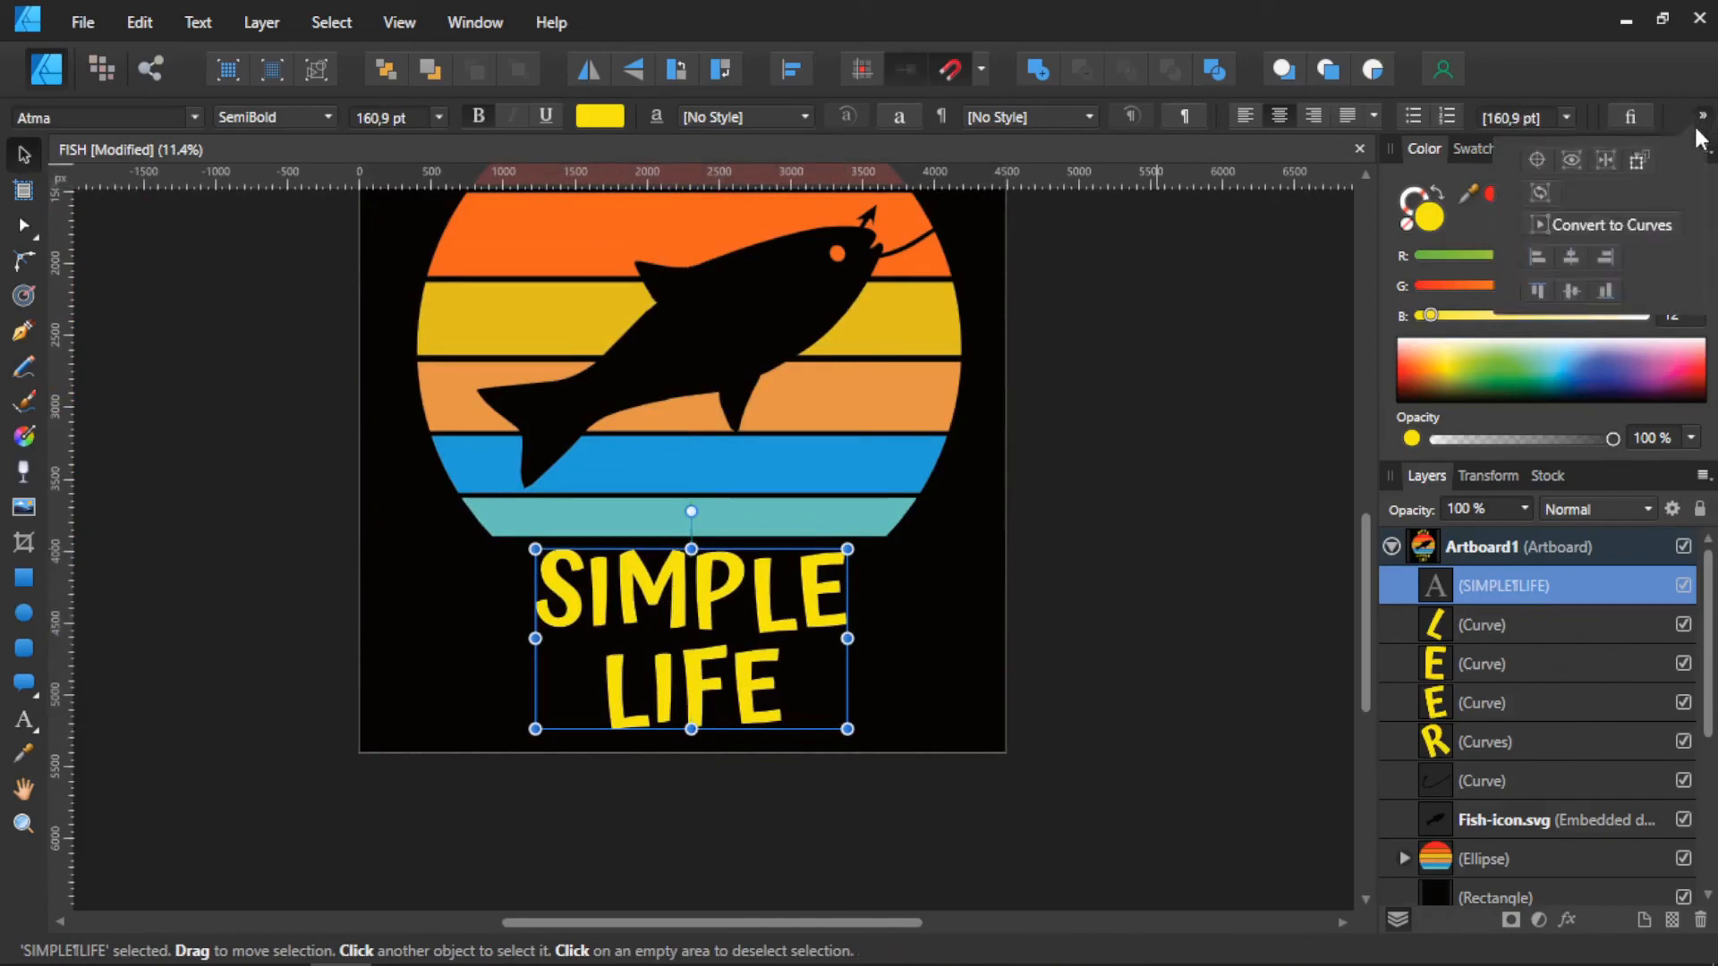
click(1615, 227)
scroll(698, 707, up, 3)
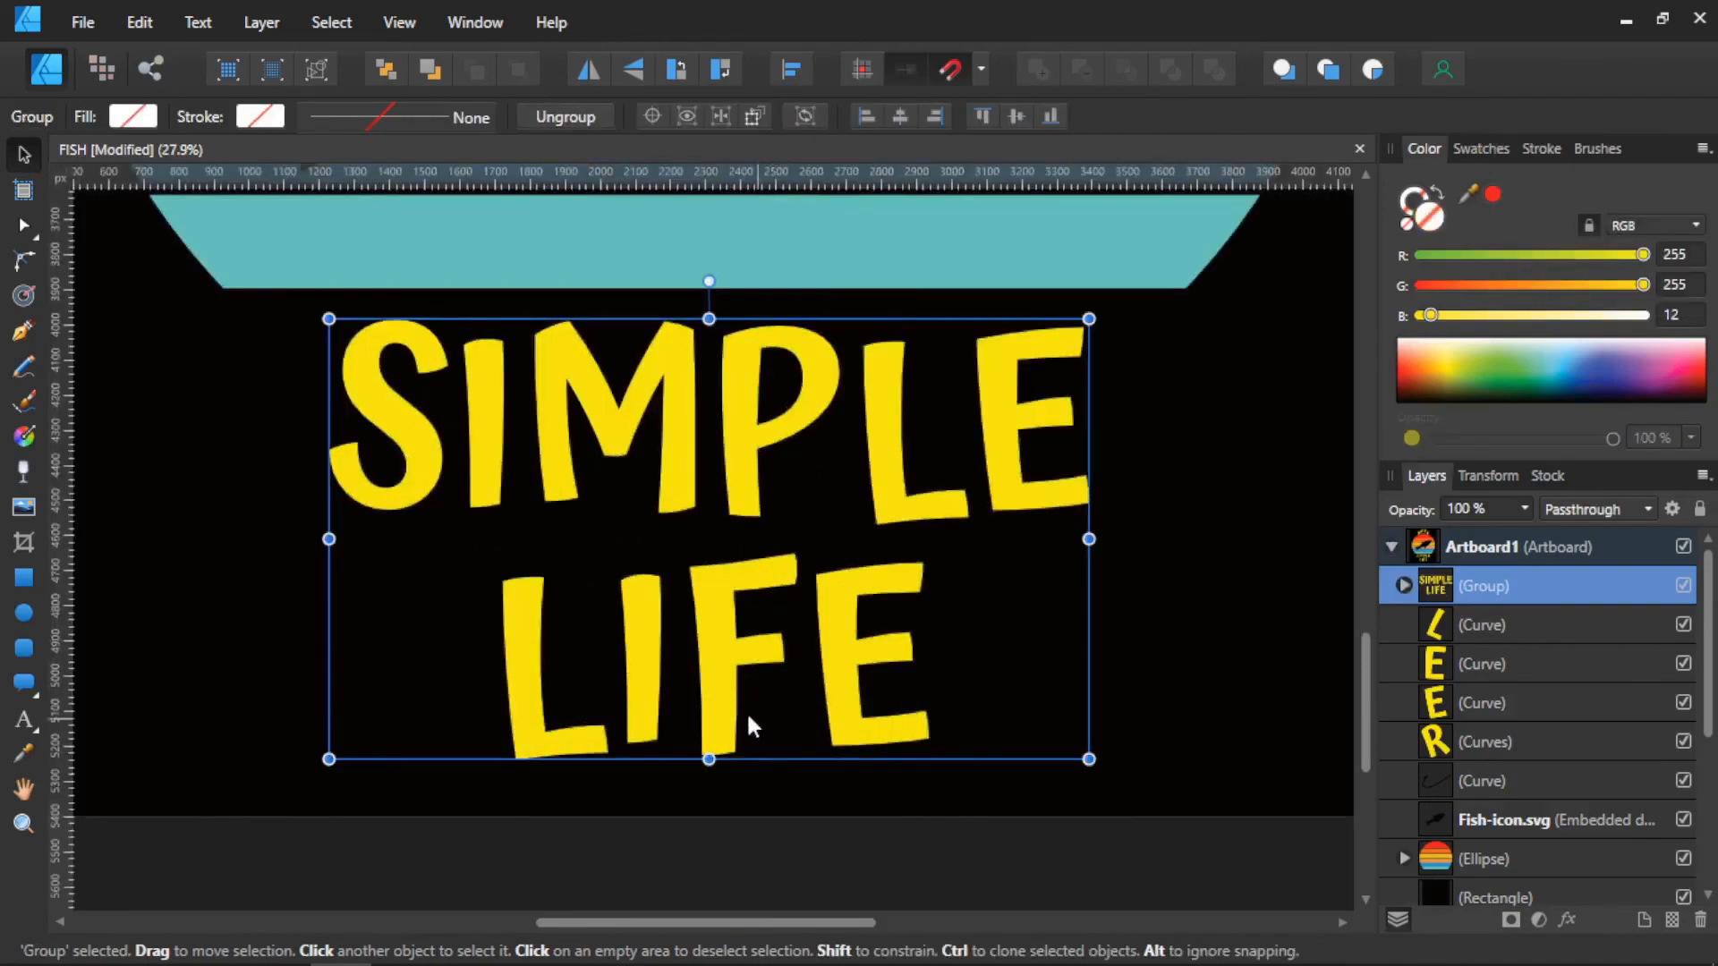
key(ctrl+shift+g)
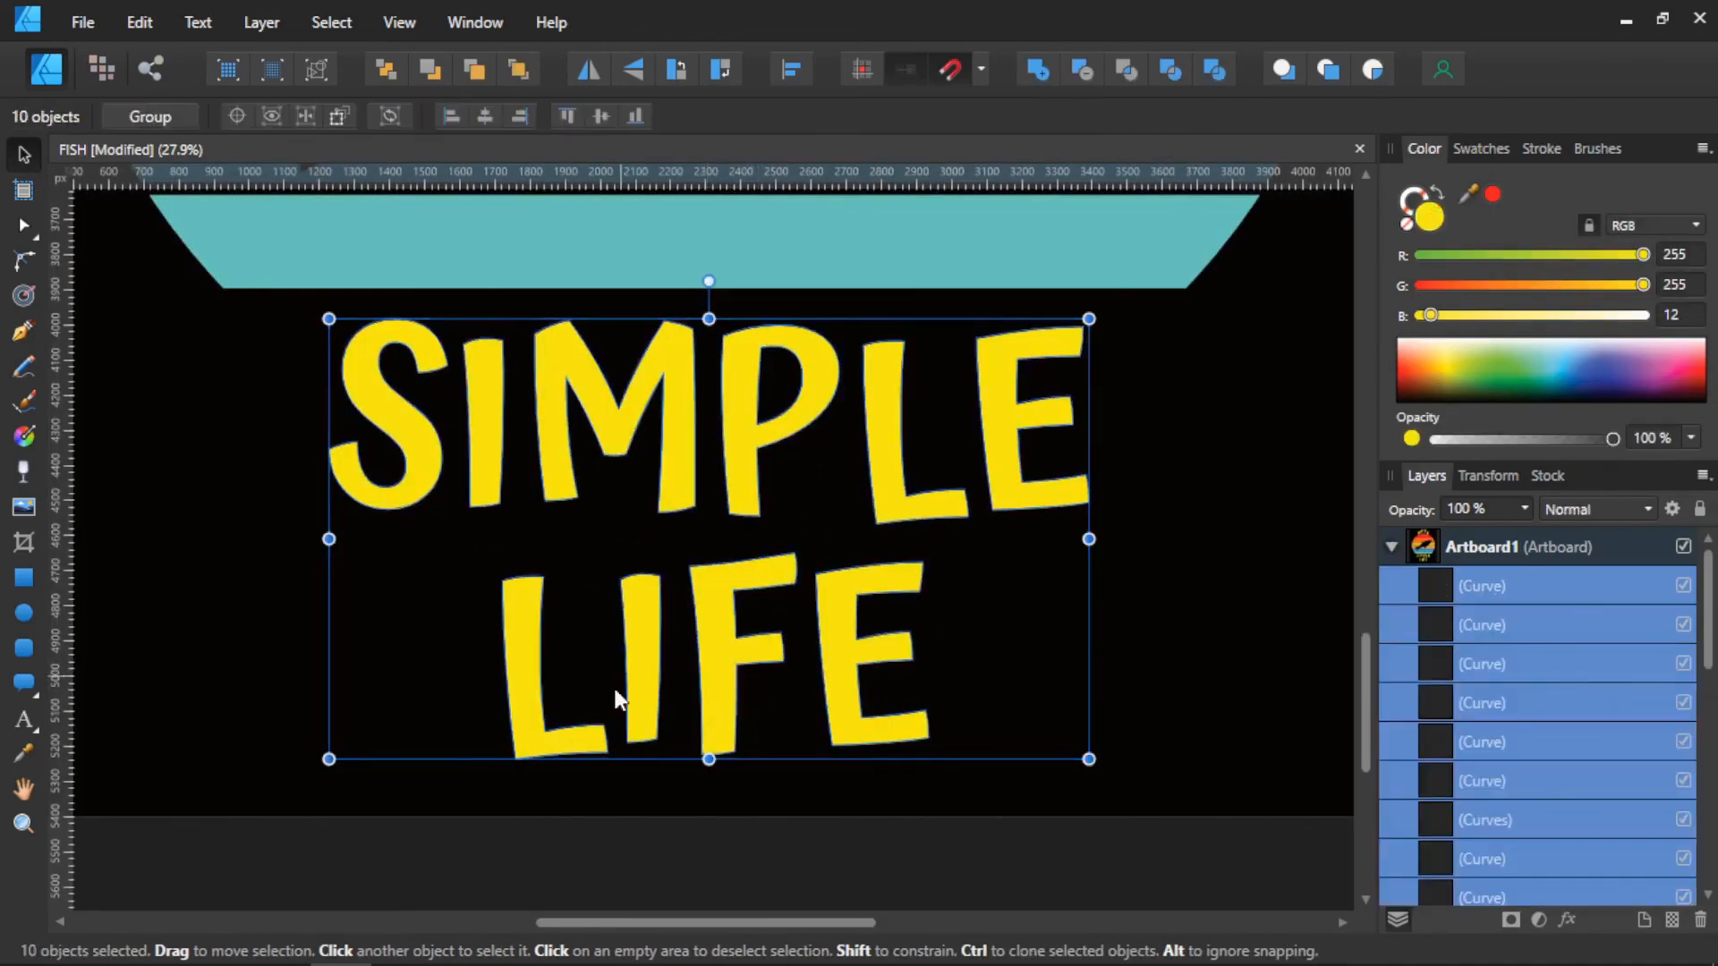
Step: Move the four letters of LIFE together slightly up, closer to the word SIMPLE
drag(1030, 873, 421, 521)
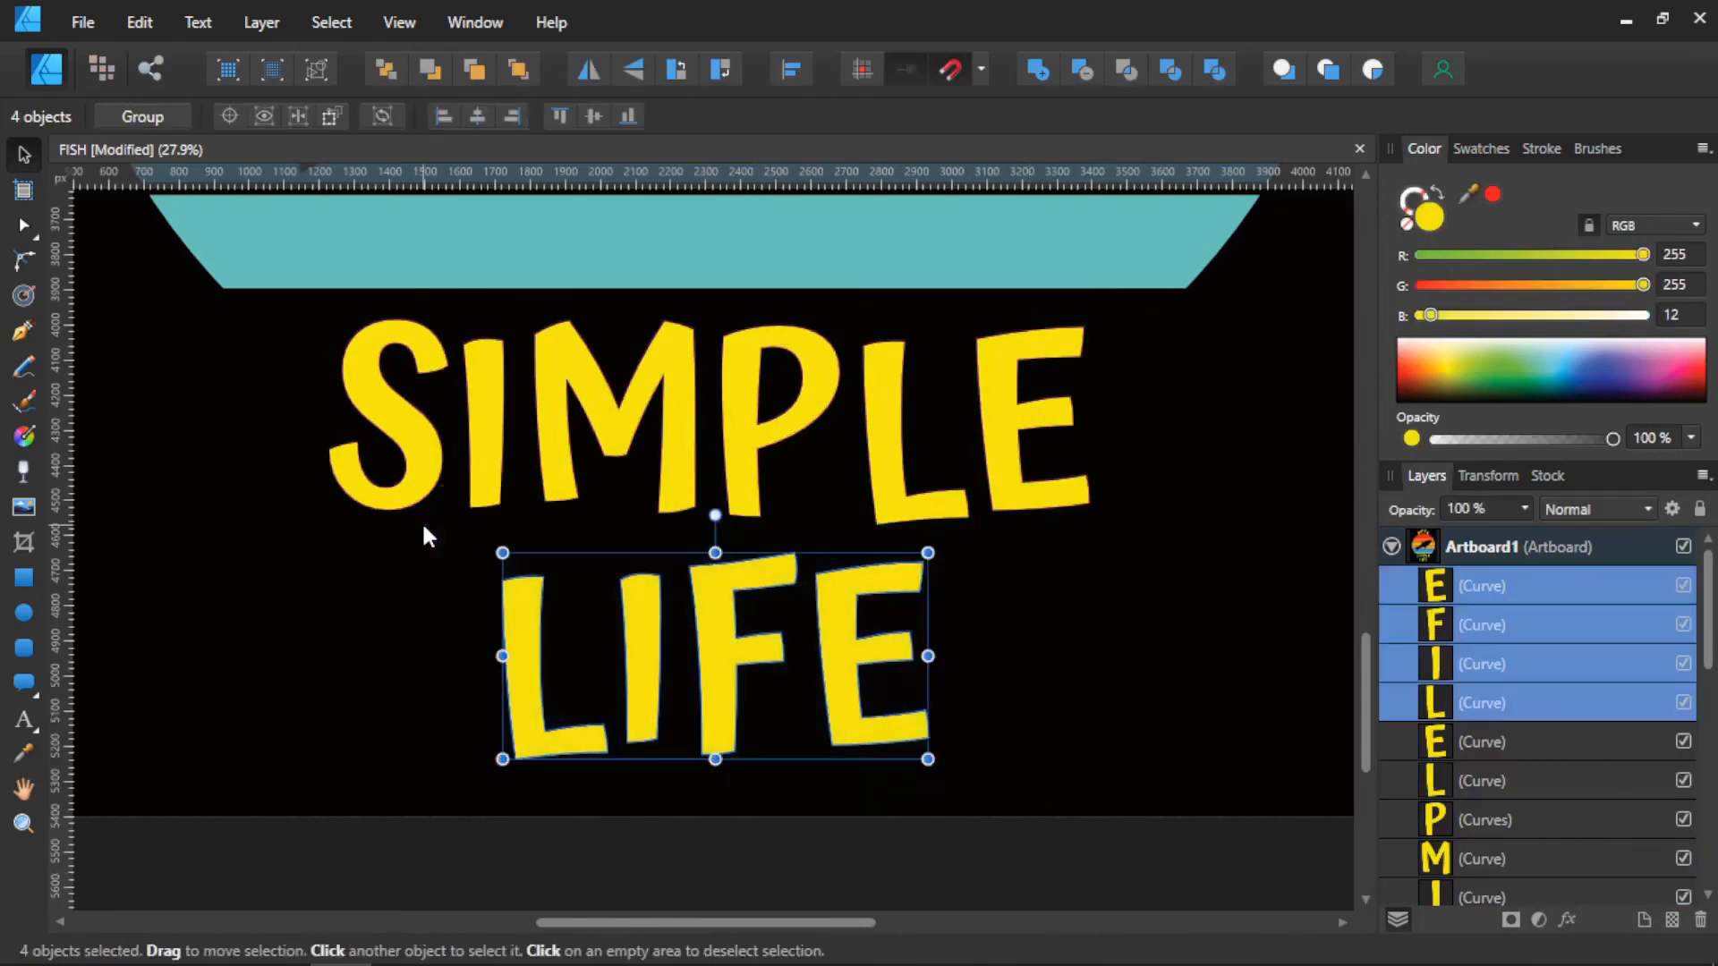
drag(718, 617, 717, 603)
click(768, 824)
Step: Select all lettering, the hook, the fish and the striped sun without the black background, and centre them together on the artboard
scroll(746, 771, down, 5)
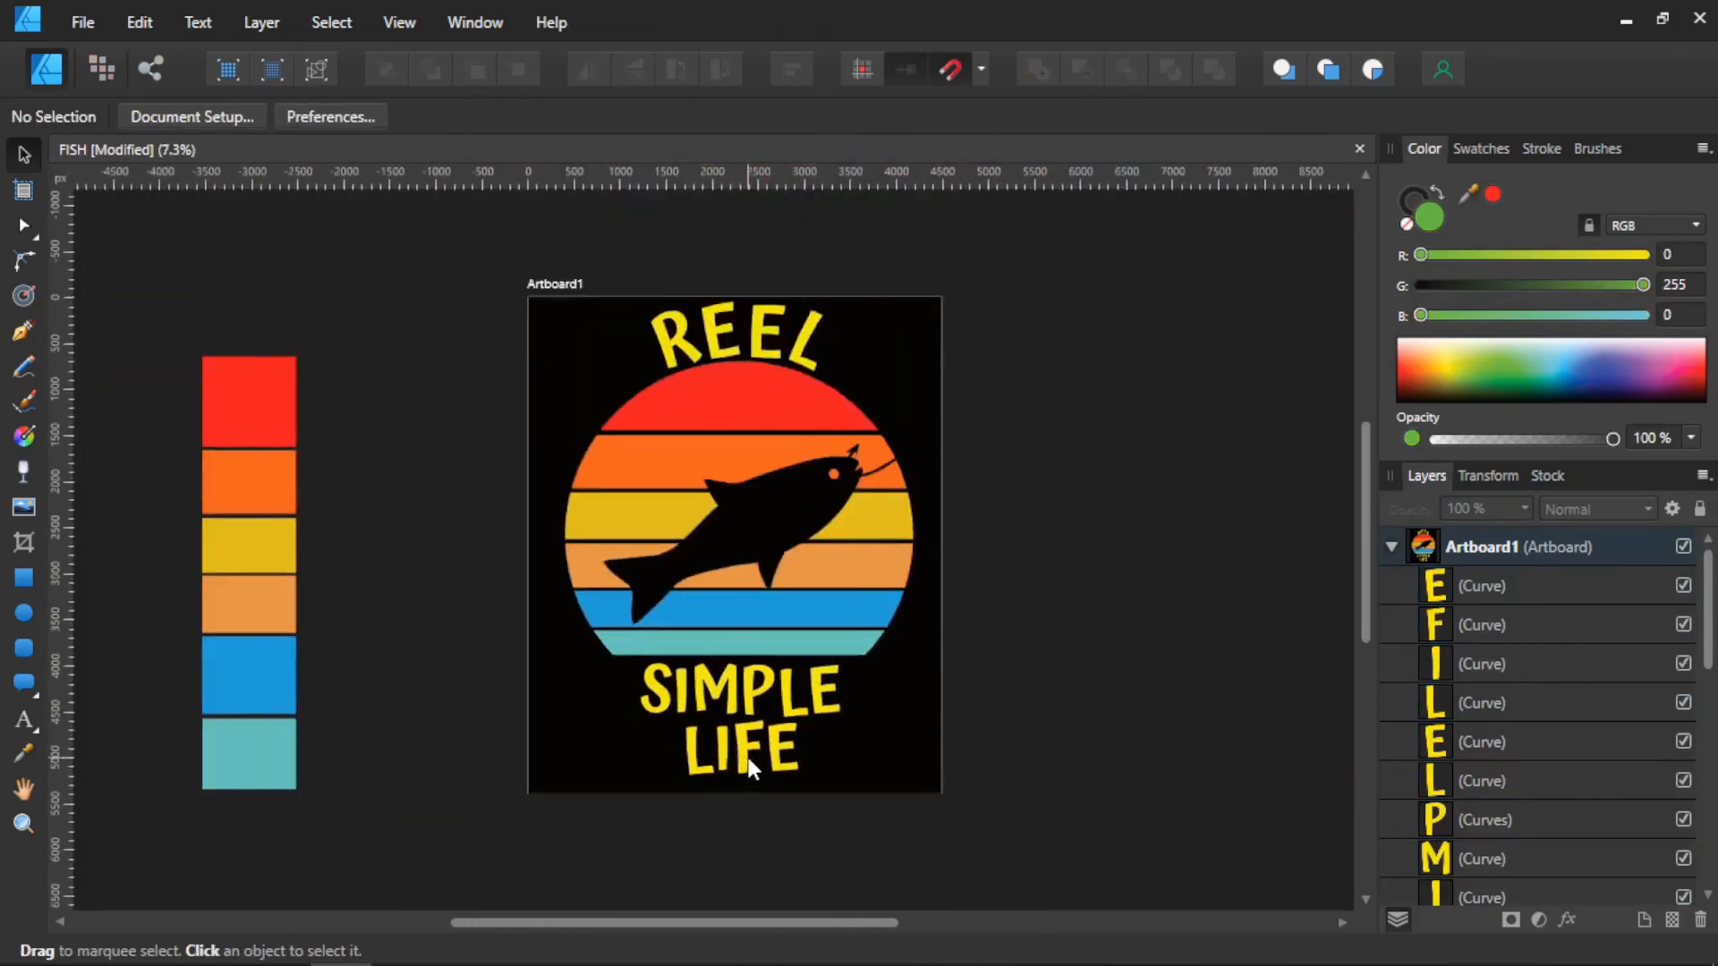
scroll(786, 613, up, 1)
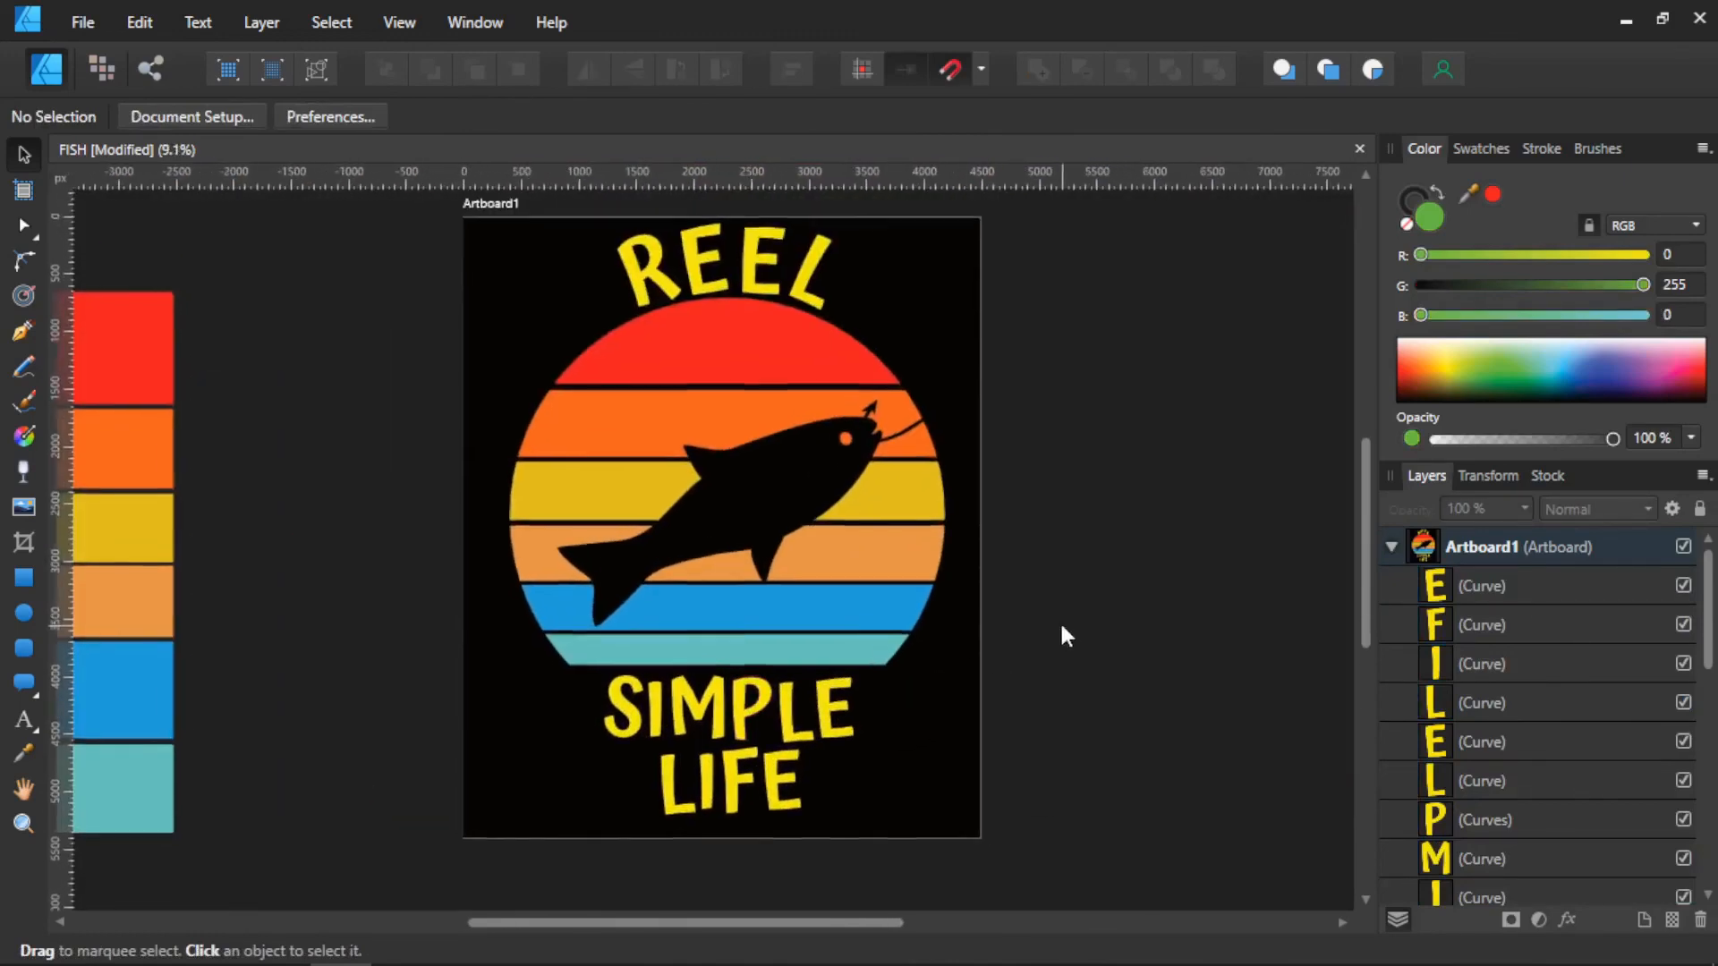
drag(1061, 628, 1055, 625)
drag(432, 325, 455, 353)
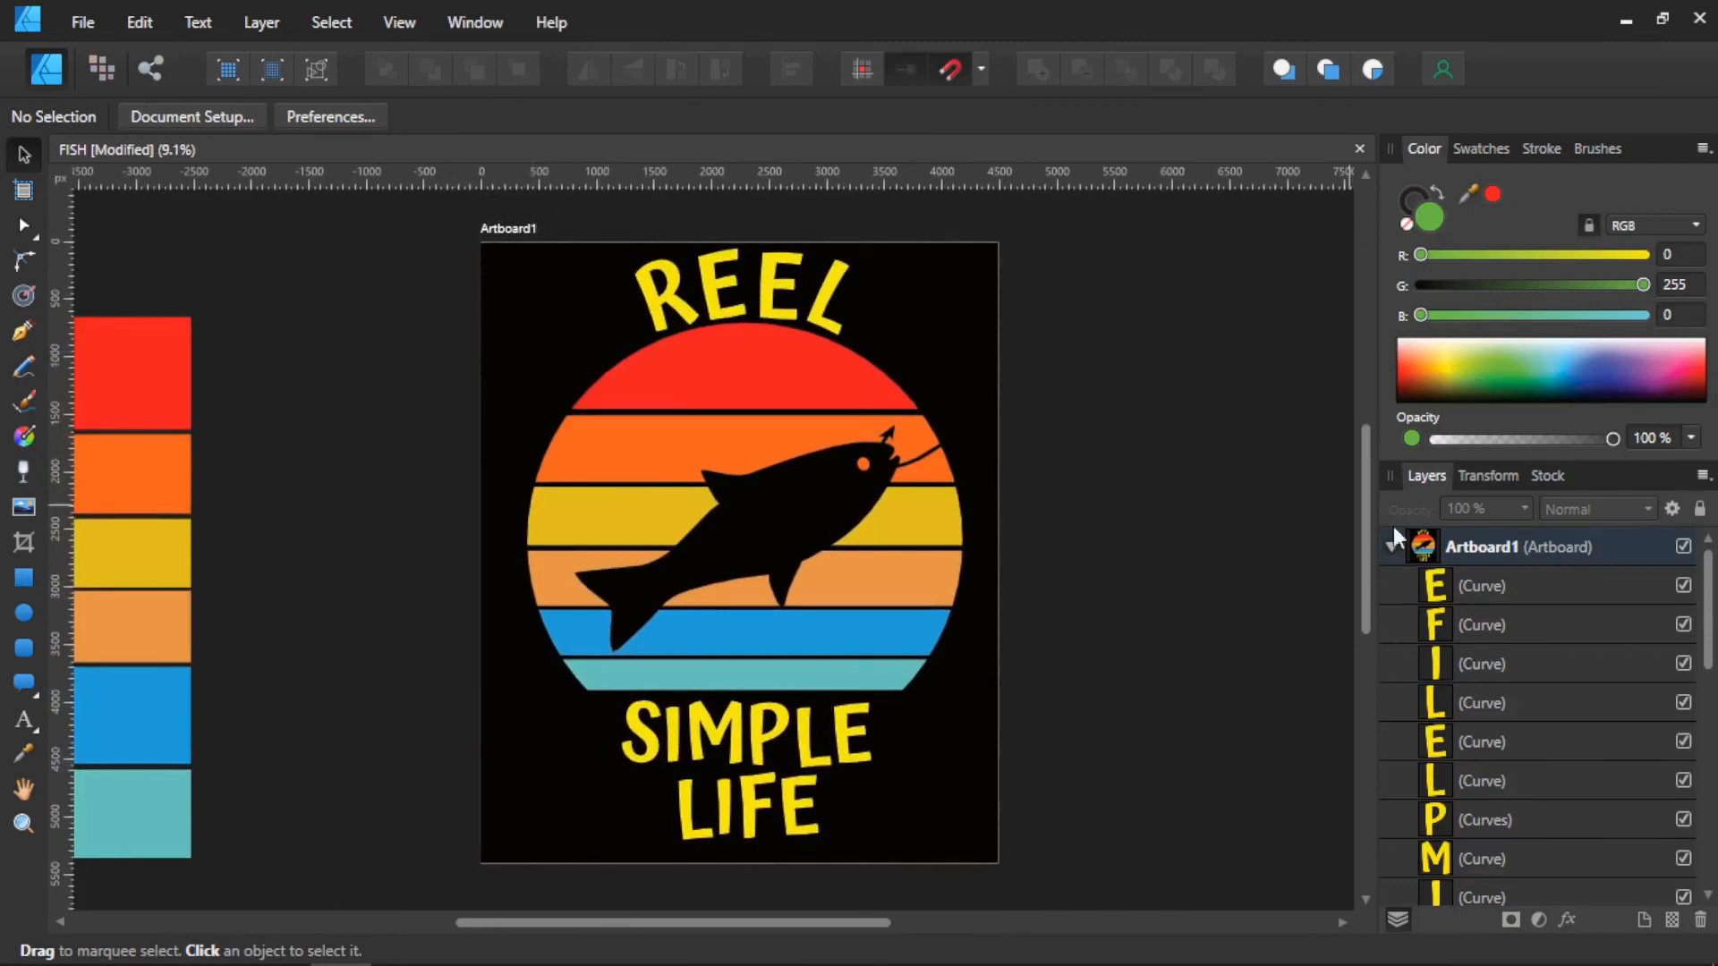
click(1434, 587)
scroll(1427, 644, down, 5)
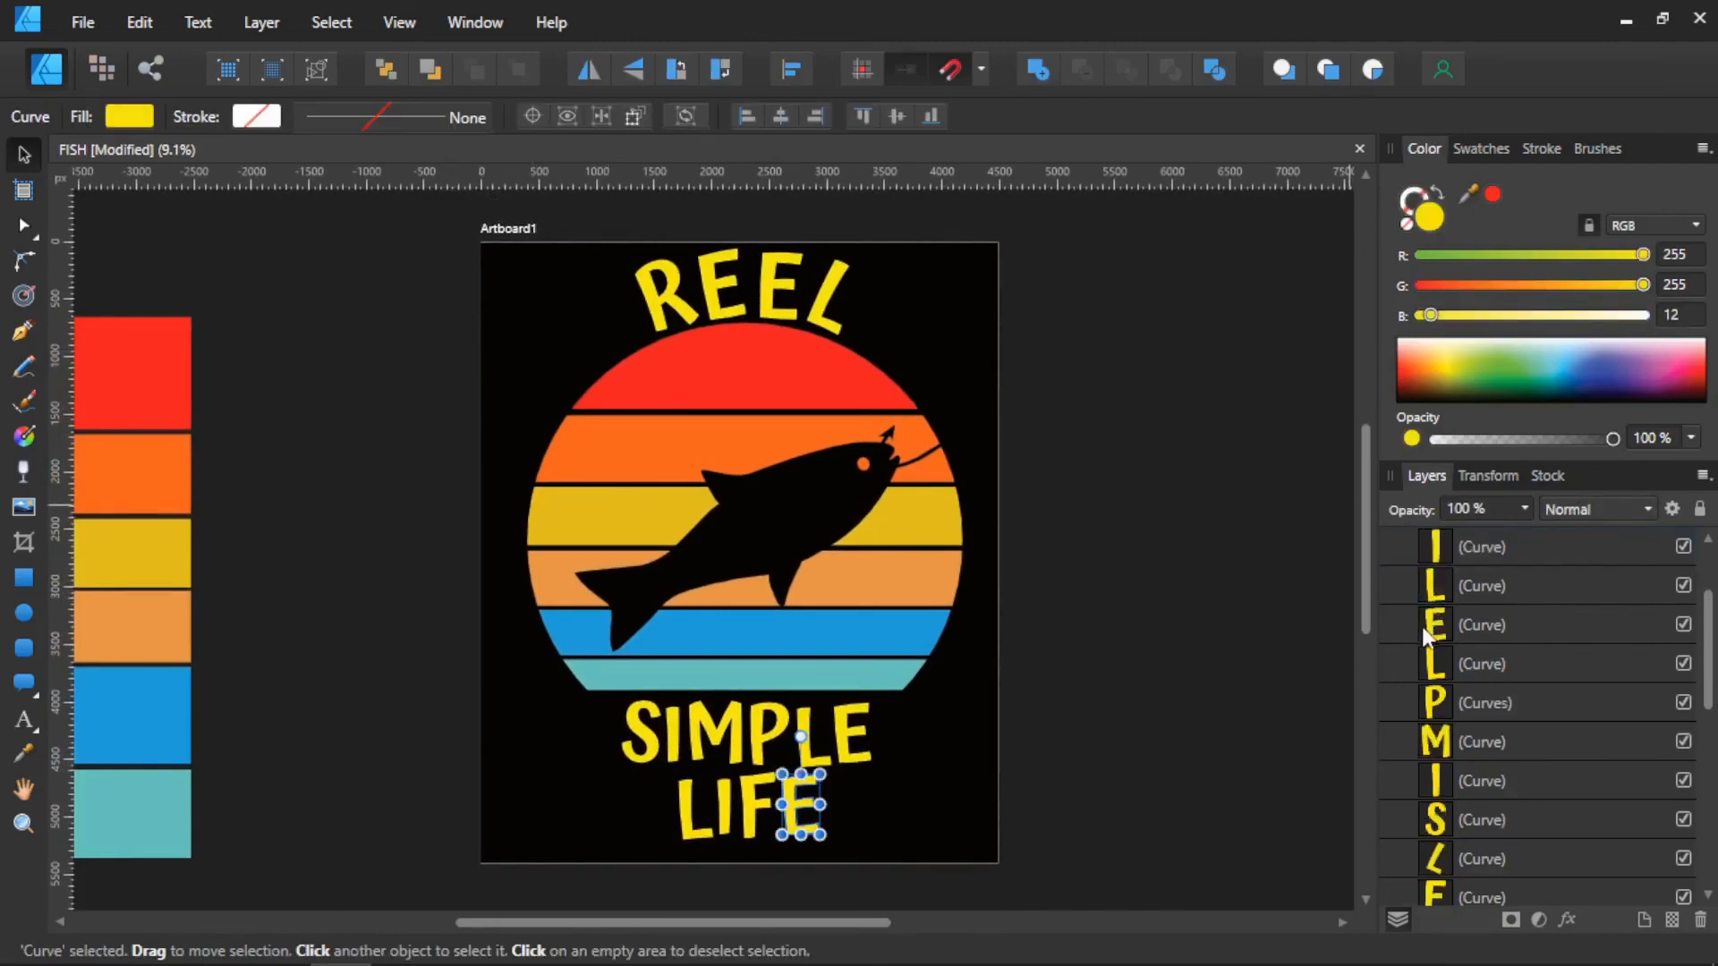
shift+click(1436, 742)
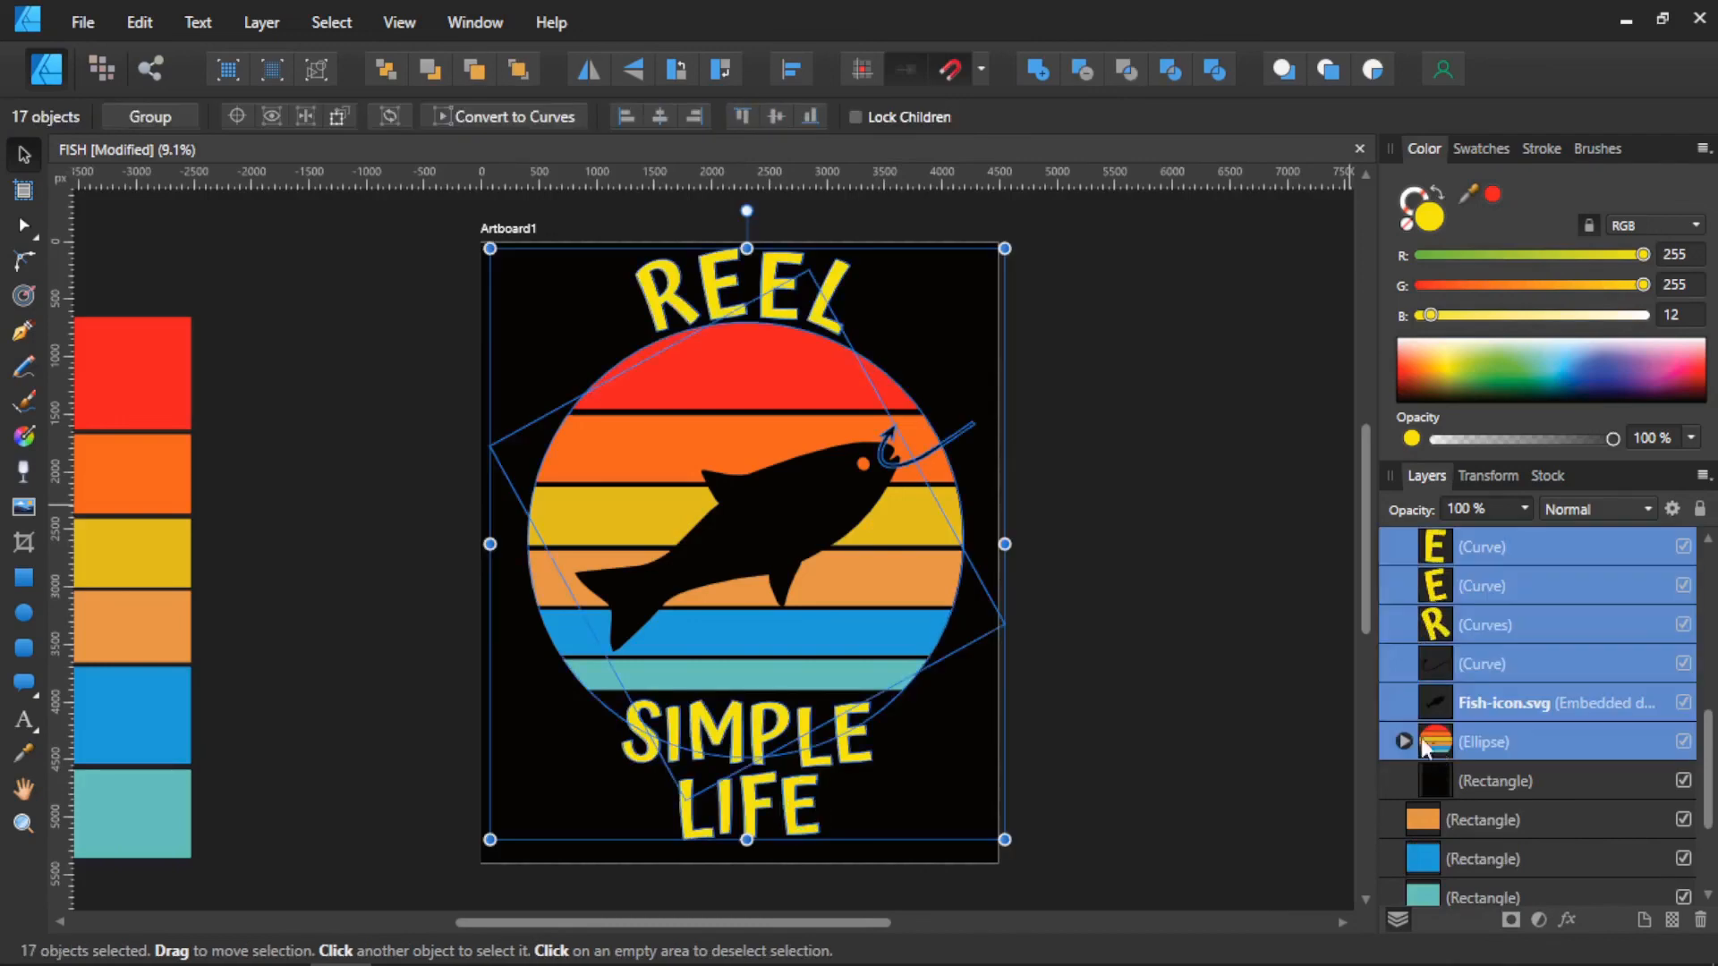
drag(802, 564, 797, 577)
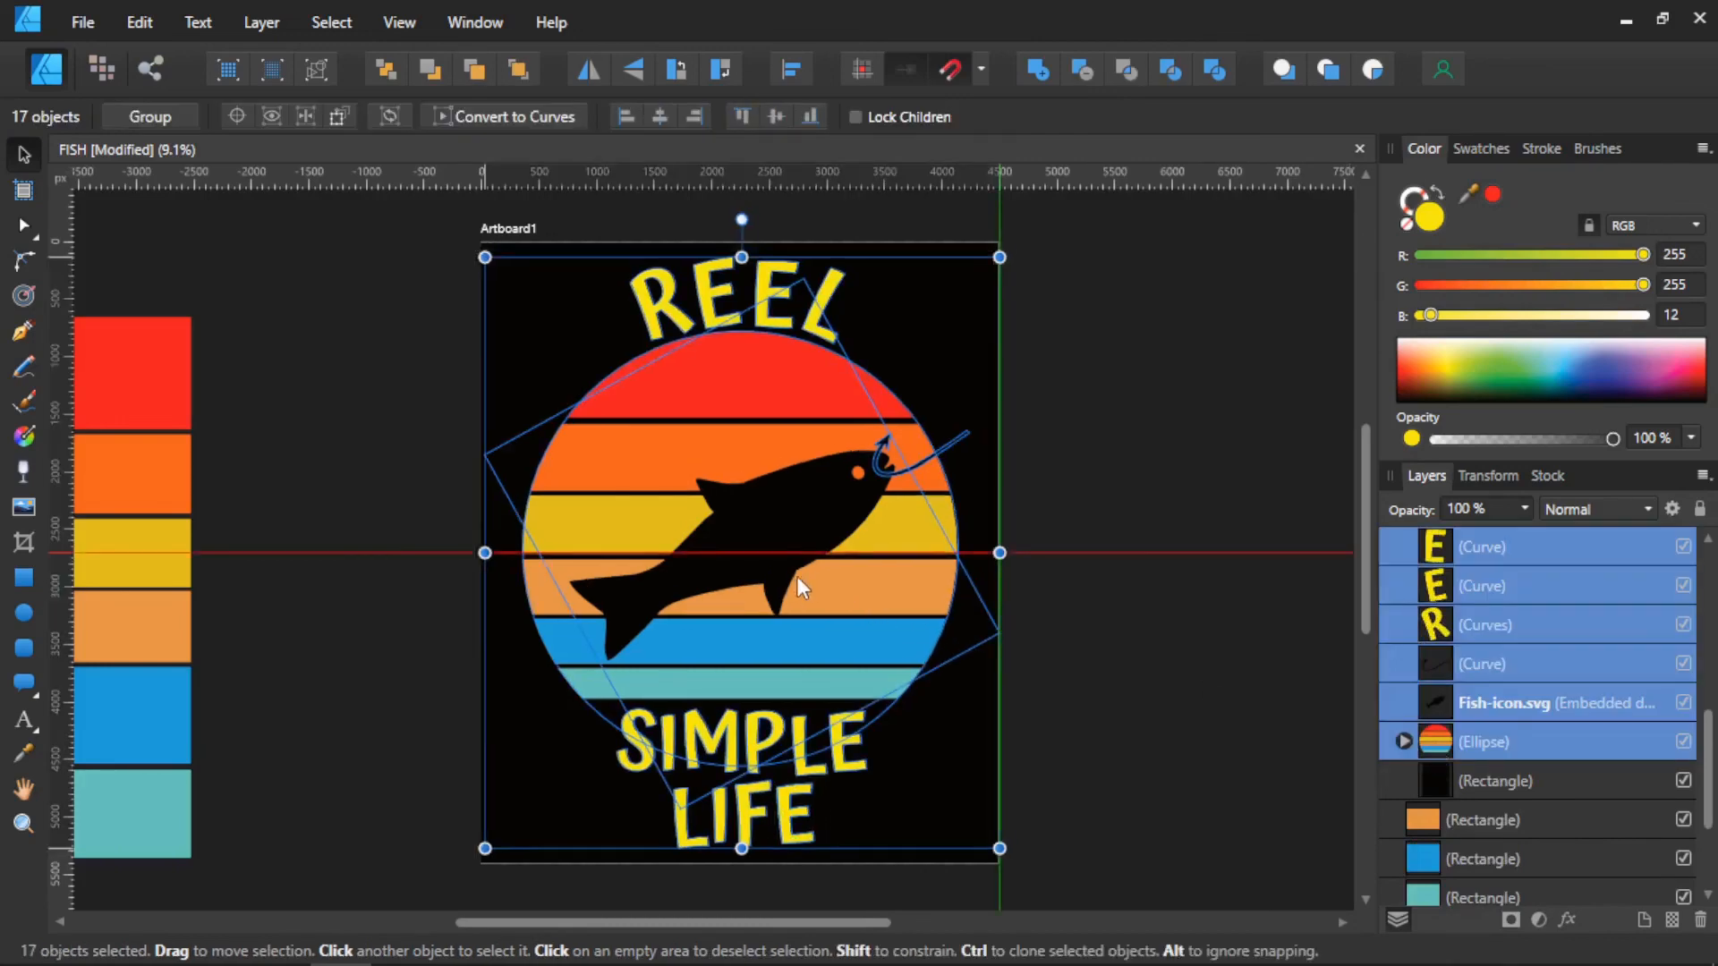
click(1099, 493)
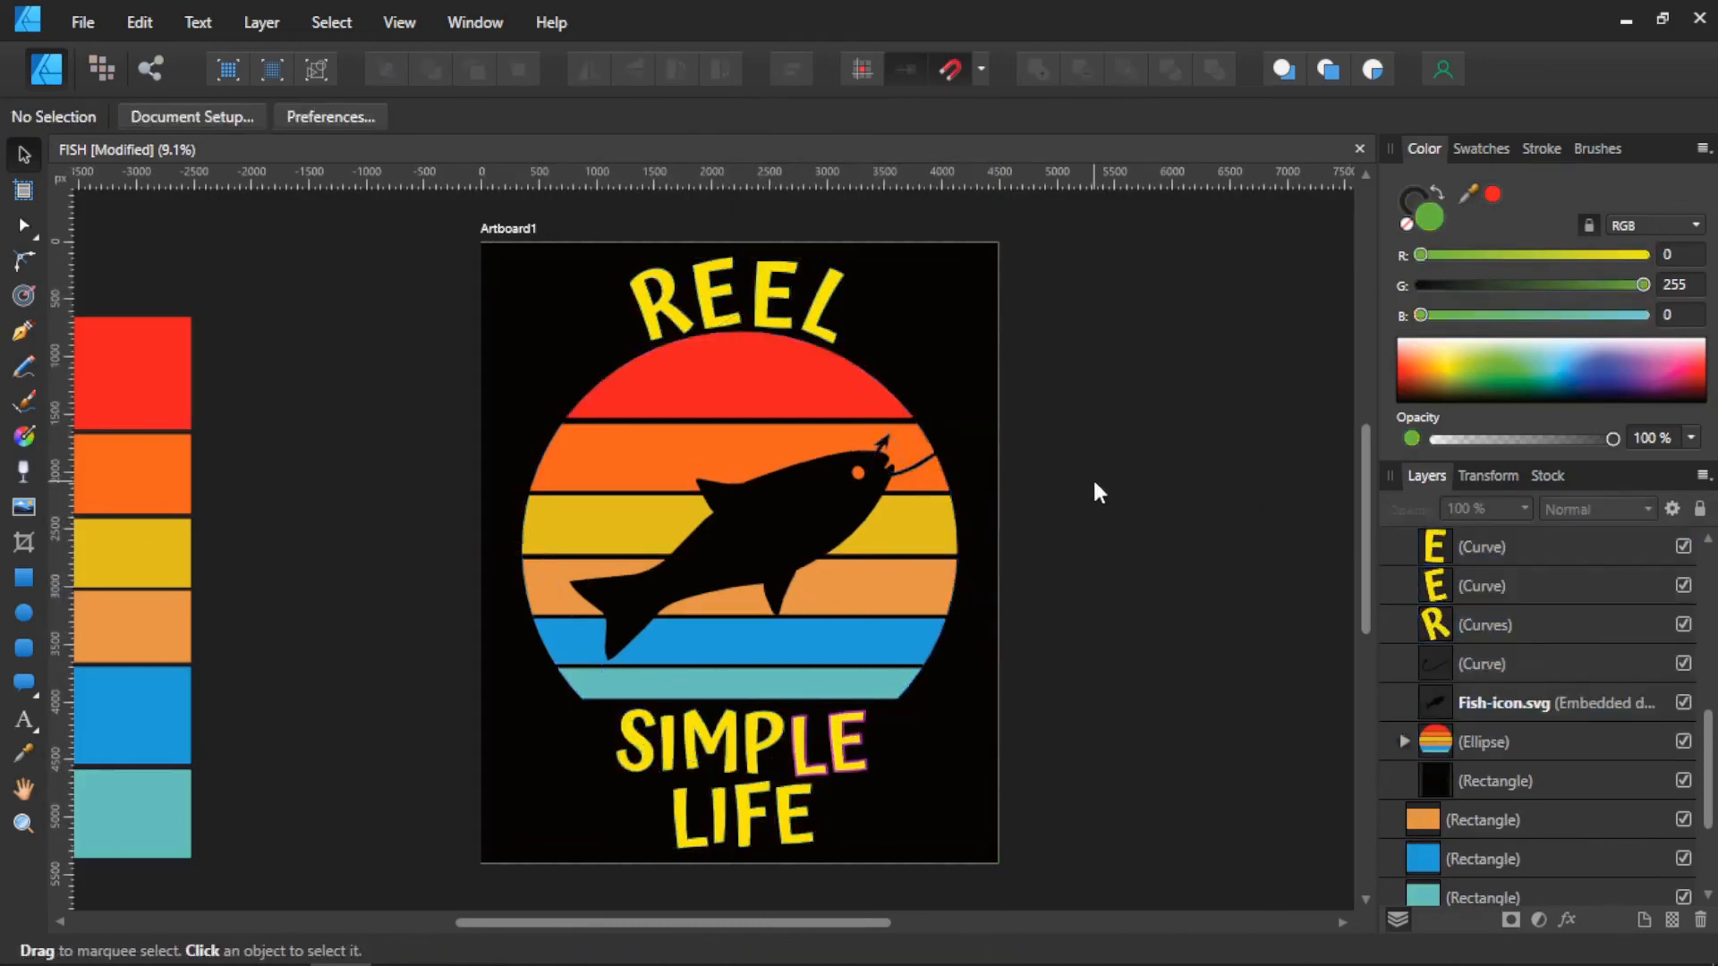